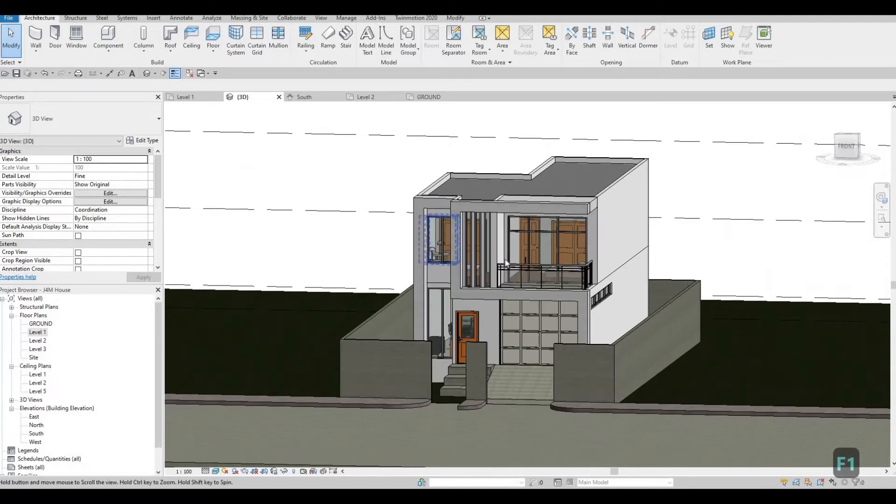
# Paint the upper-floor side wall face at the near end of the balcony with Softwood, Lumber
pyautogui.keyDown('shift'); pyautogui.moveTo(449, 244); pyautogui.dragTo(392, 249, button='middle'); pyautogui.keyUp('shift')
pyautogui.scroll(2, 409, 259)
pyautogui.scroll(-2, 407, 264)
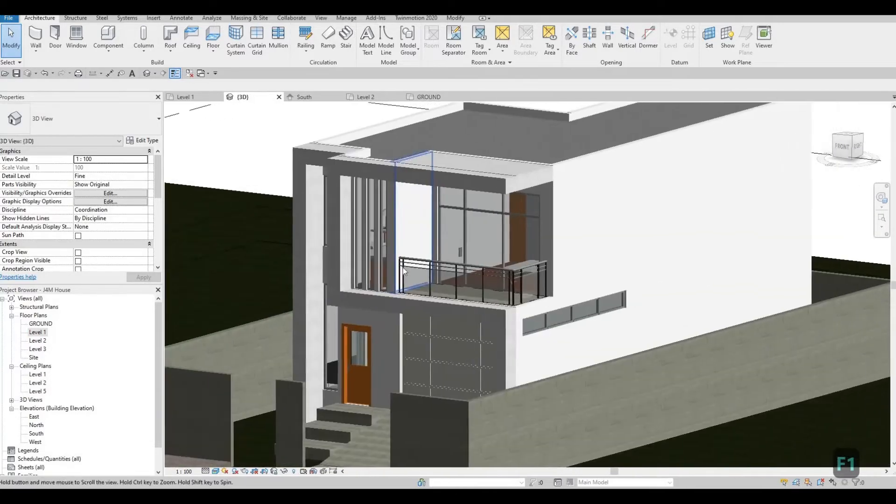
pyautogui.scroll(2, 413, 263)
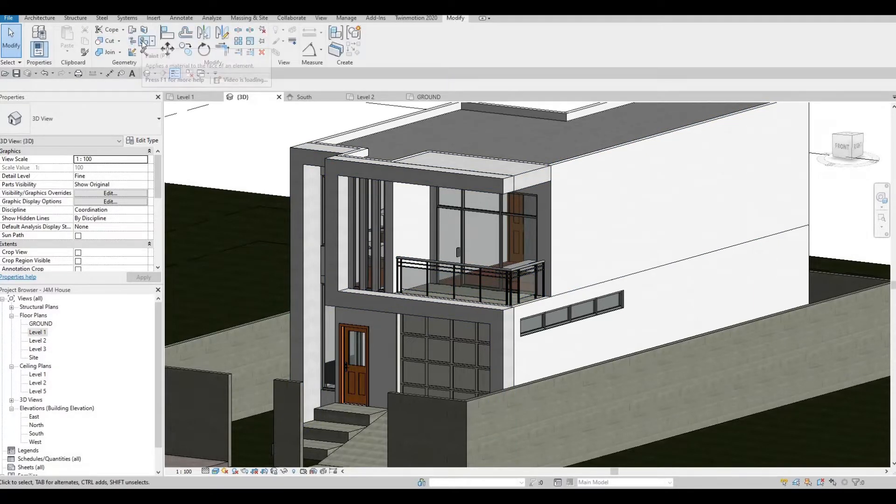
pyautogui.click(143, 43)
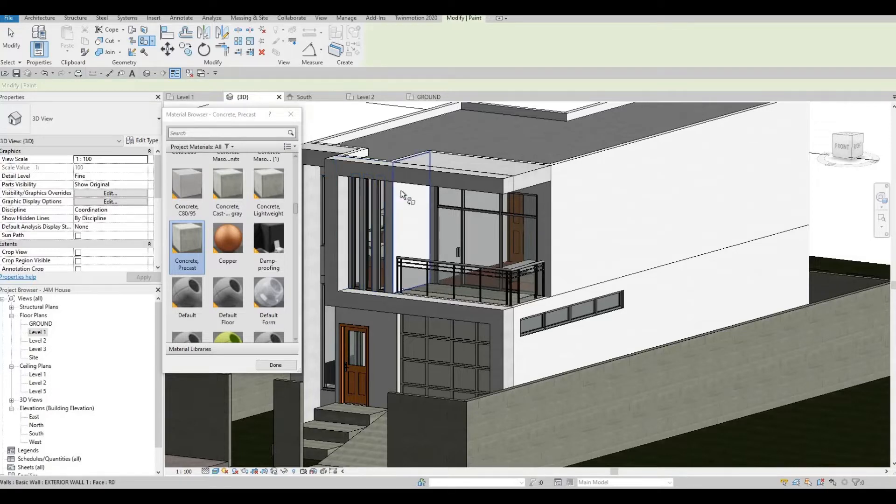
pyautogui.scroll(-5, 229, 254)
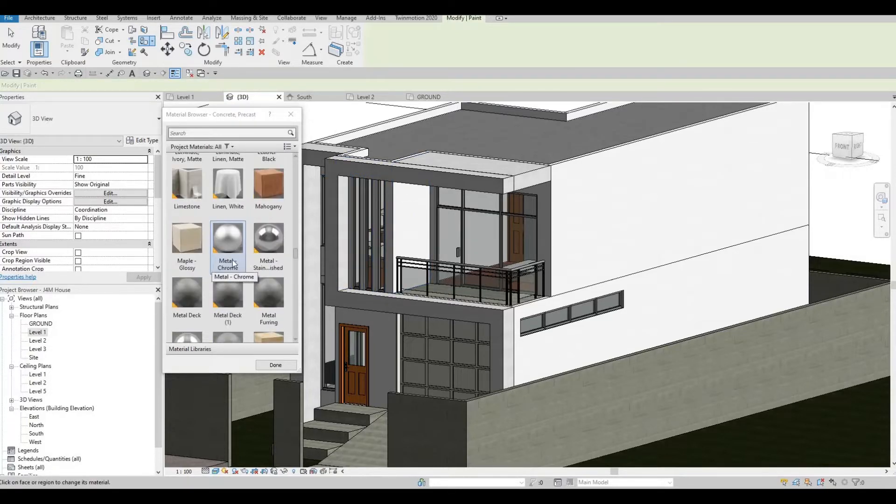
pyautogui.scroll(-10, 240, 255)
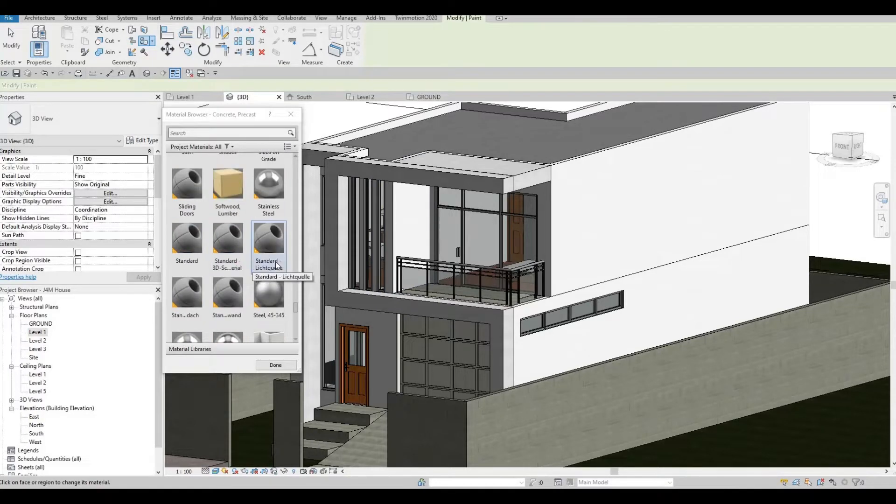
pyautogui.scroll(-3, 250, 226)
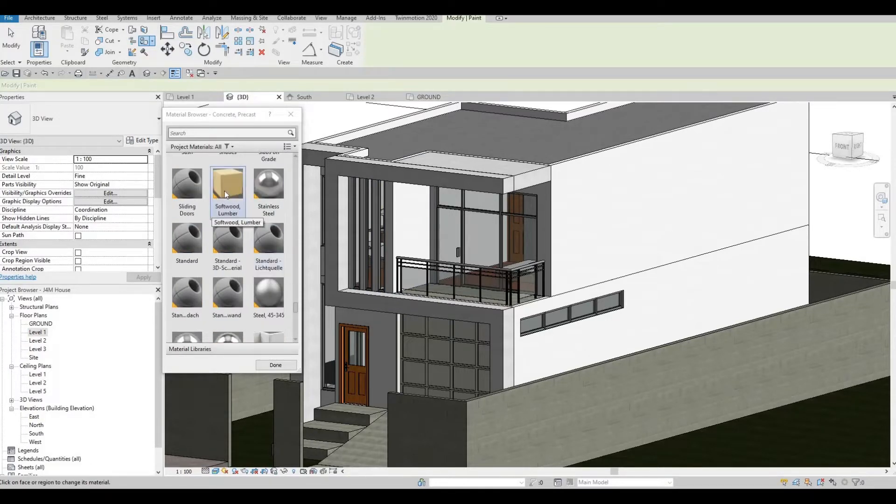
pyautogui.scroll(3, 231, 289)
pyautogui.scroll(-3, 230, 280)
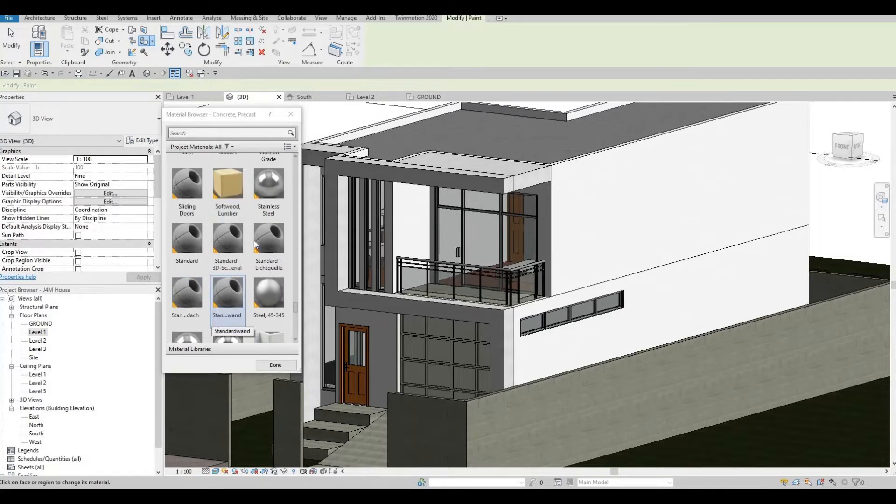
pyautogui.click(232, 197)
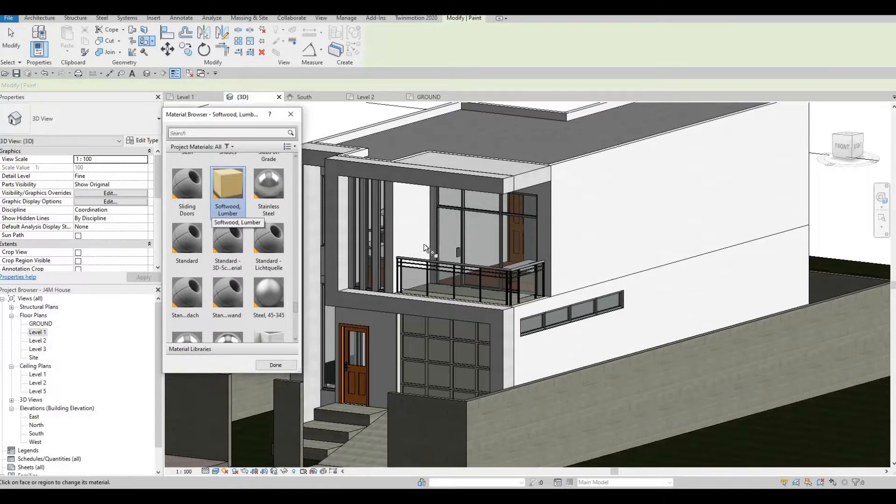
pyautogui.click(412, 239)
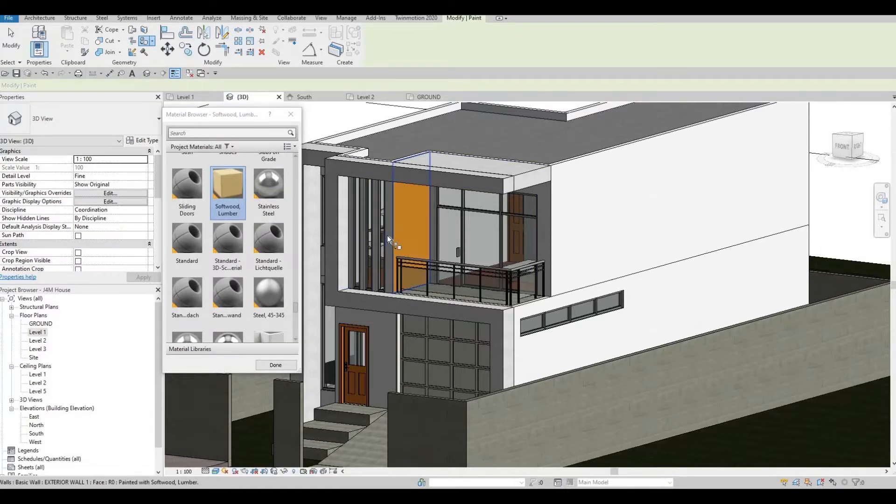
# Paint the faces of the vertical fins beside the balcony with Softwood, Lumber
pyautogui.keyDown('shift'); pyautogui.moveTo(410, 233); pyautogui.dragTo(365, 225, button='middle'); pyautogui.keyUp('shift')
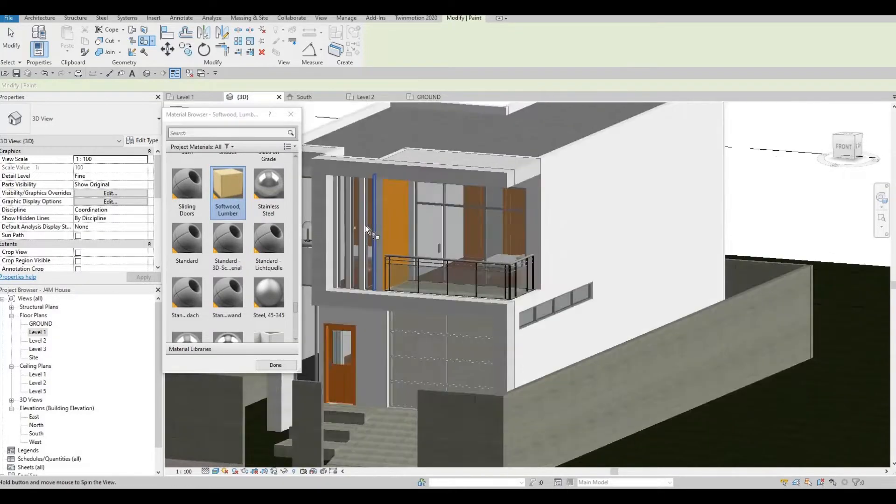
pyautogui.scroll(3, 367, 254)
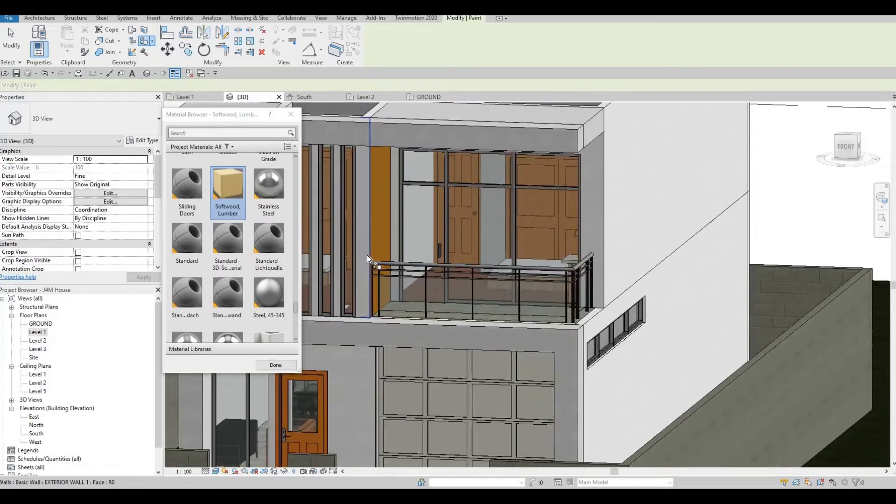
pyautogui.moveTo(363, 255); pyautogui.dragTo(458, 273, button='middle')
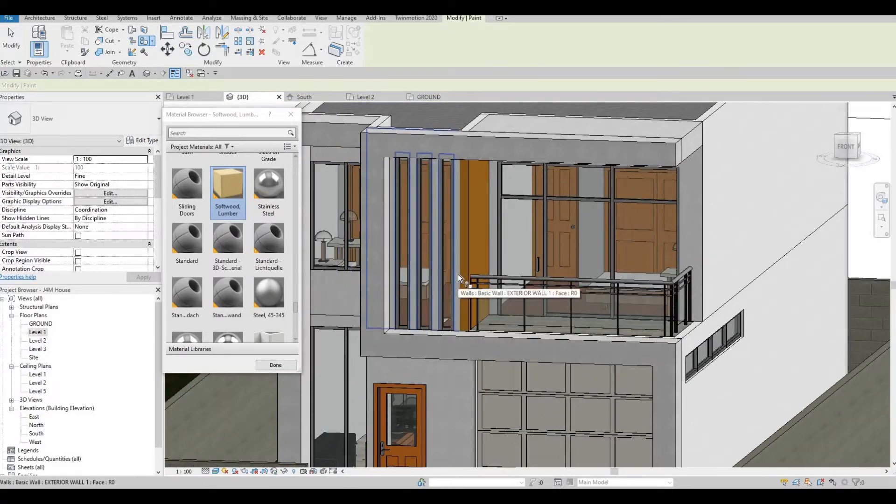
pyautogui.scroll(-5, 460, 275)
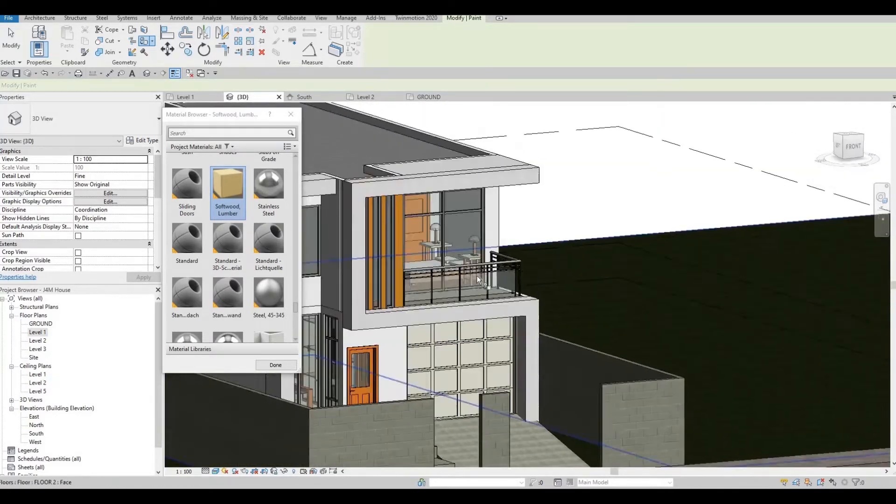
pyautogui.moveTo(477, 275)
pyautogui.keyDown('shift'); pyautogui.mouseDown(button='middle')
pyautogui.moveTo(555, 256)
pyautogui.moveTo(548, 266)
pyautogui.mouseUp(button='middle'); pyautogui.keyUp('shift')
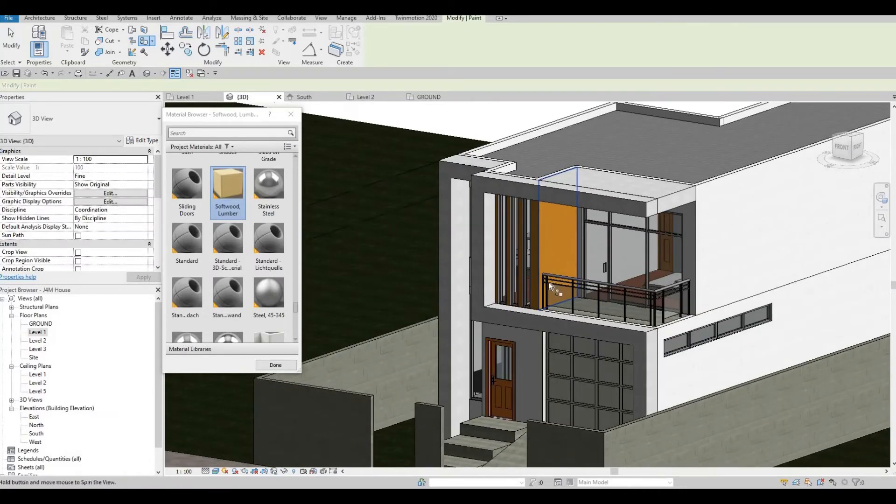
# Paint the recessed front wall faces above and below the narrow stacked windows with the Sash material
pyautogui.keyDown('shift'); pyautogui.moveTo(554, 228); pyautogui.dragTo(631, 256, button='middle'); pyautogui.keyUp('shift')
pyautogui.scroll(3, 546, 204)
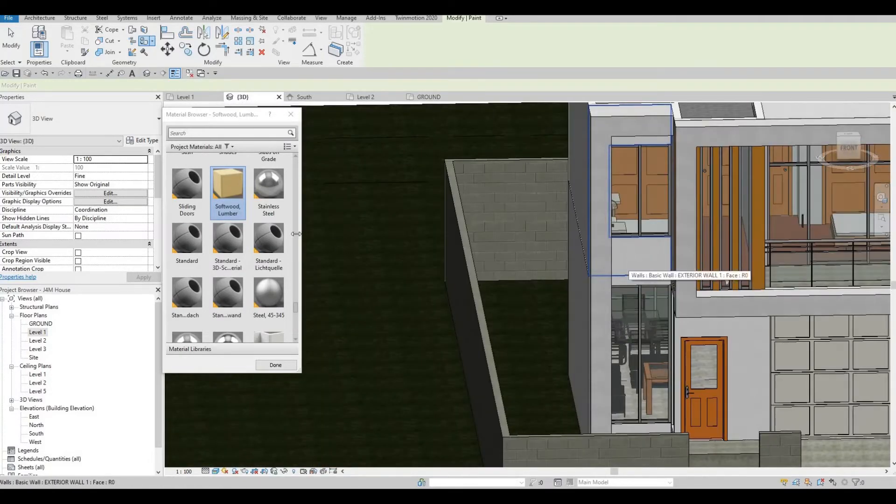
pyautogui.scroll(-5, 244, 251)
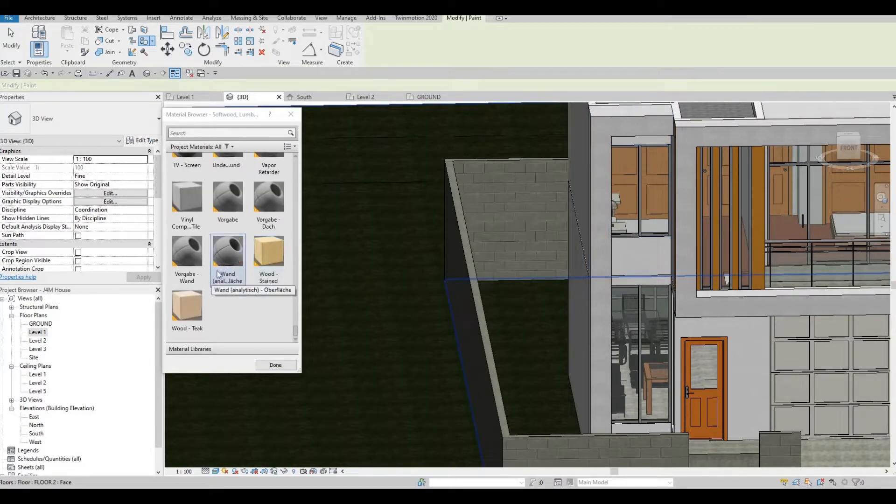
pyautogui.scroll(5, 216, 278)
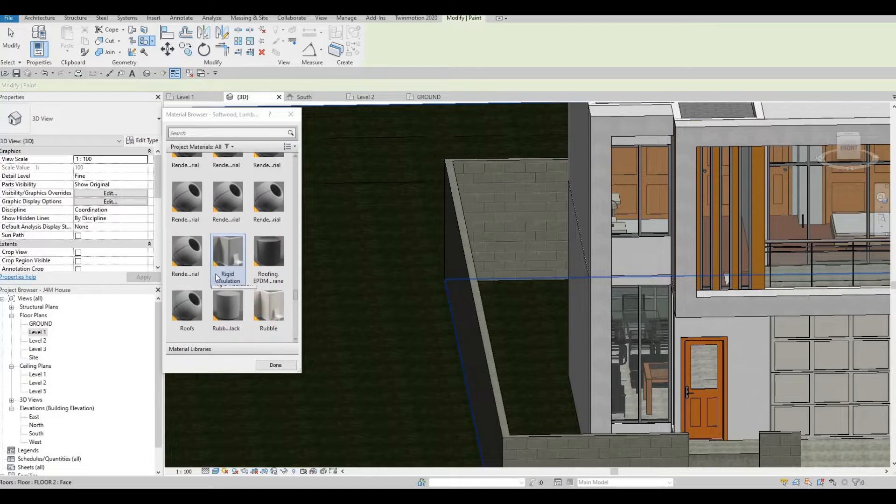
pyautogui.scroll(-3, 216, 277)
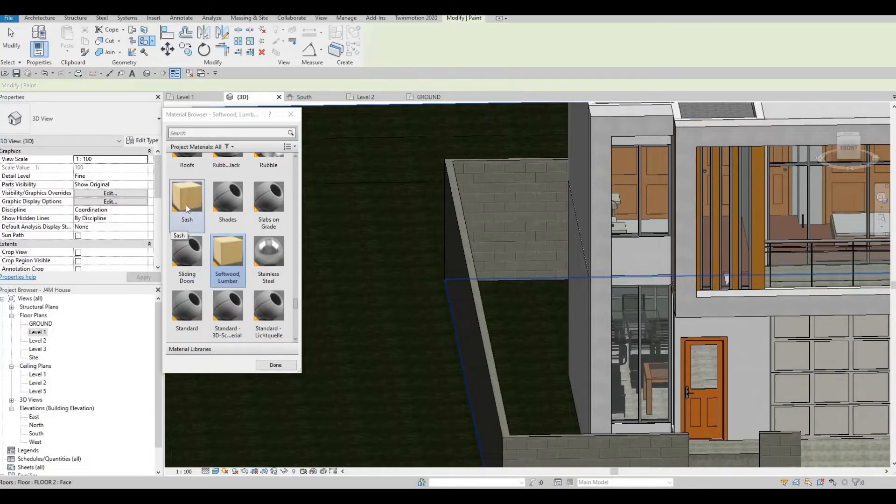
pyautogui.click(635, 259)
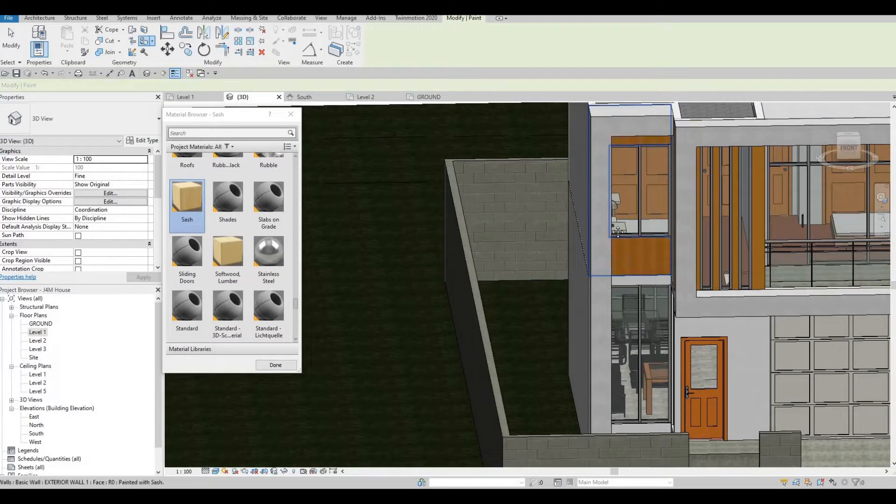
pyautogui.moveTo(626, 248); pyautogui.dragTo(601, 190, button='middle')
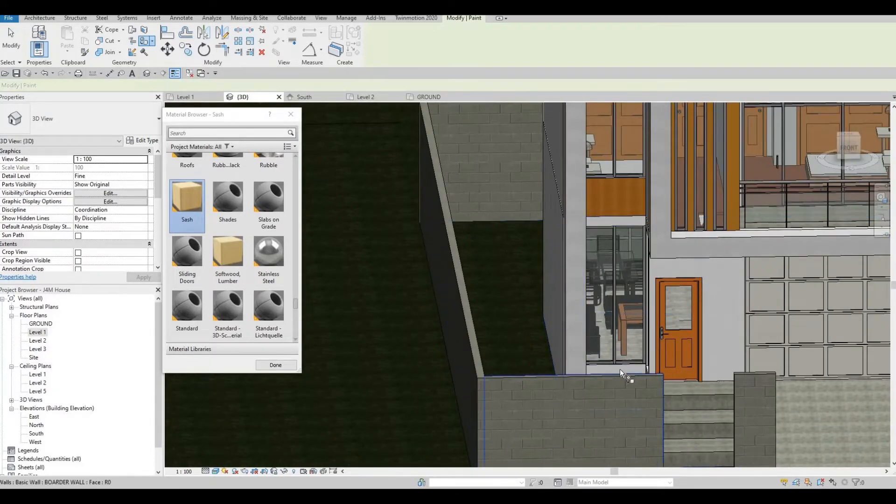
pyautogui.moveTo(645, 298); pyautogui.dragTo(653, 332, button='middle')
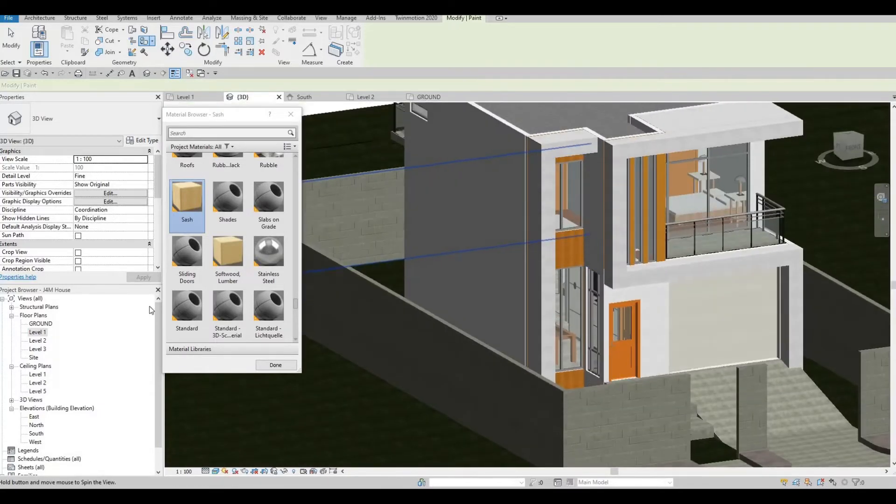
# Paint the side return walls between the narrow windows and the projecting front volume, on both floors, with Softwood, Lumber
pyautogui.scroll(-1, 74, 210)
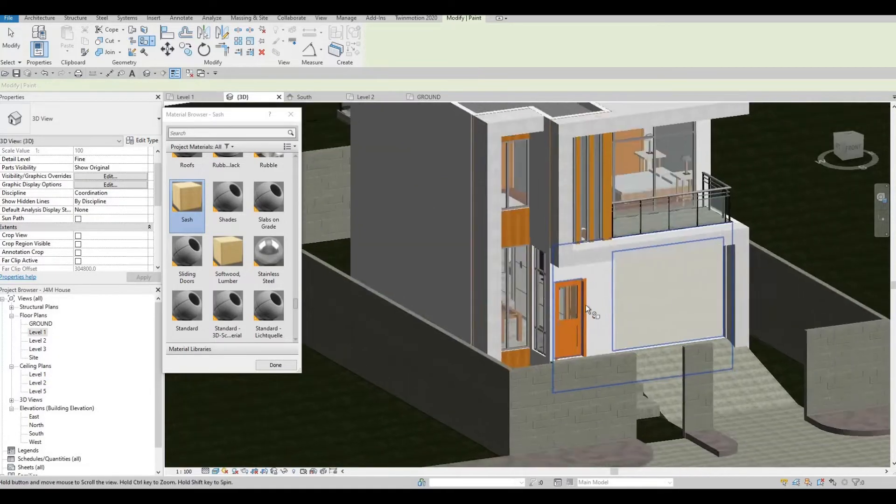
pyautogui.moveTo(624, 304); pyautogui.dragTo(539, 286, button='middle')
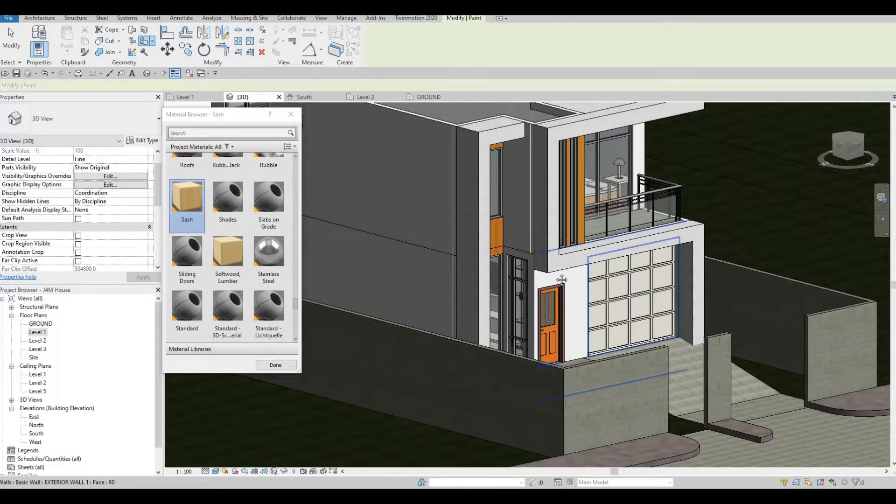
pyautogui.moveTo(556, 268)
pyautogui.keyDown('shift'); pyautogui.mouseDown(button='middle')
pyautogui.moveTo(512, 256)
pyautogui.moveTo(558, 277)
pyautogui.moveTo(507, 266)
pyautogui.moveTo(553, 281)
pyautogui.mouseUp(button='middle'); pyautogui.keyUp('shift')
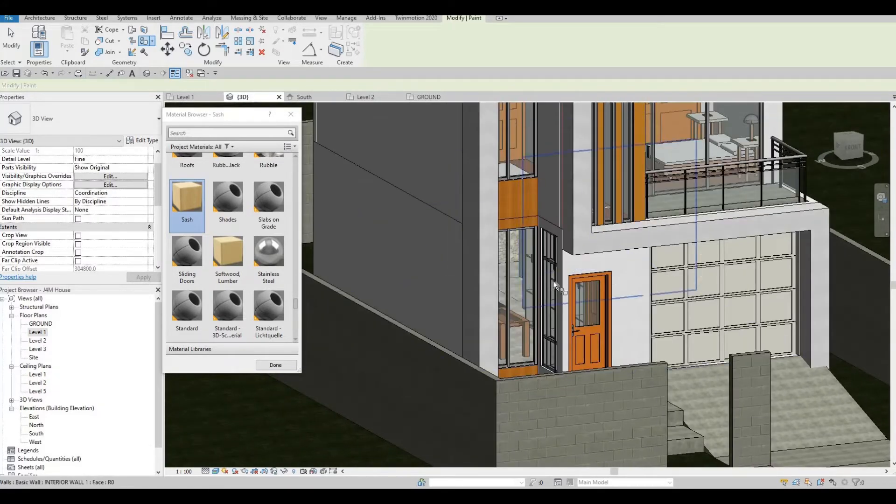
pyautogui.scroll(-6, 553, 281)
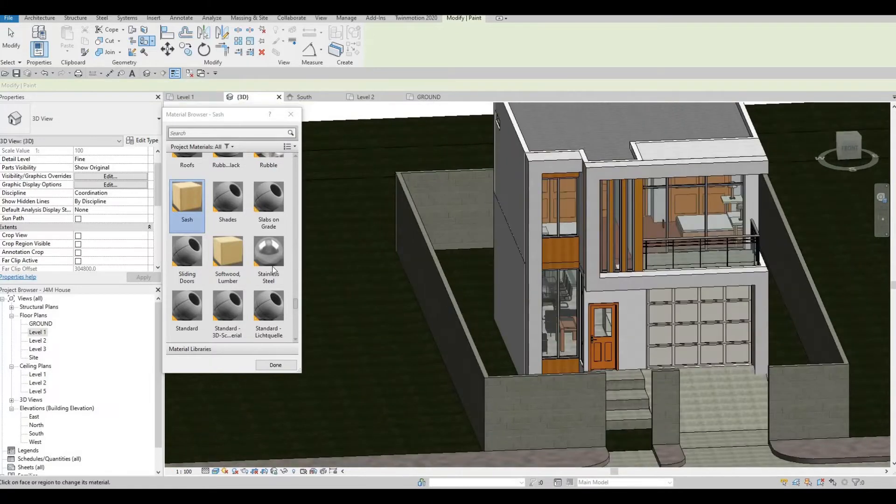
pyautogui.click(228, 257)
pyautogui.keyDown('shift'); pyautogui.moveTo(579, 249); pyautogui.dragTo(546, 243, button='middle'); pyautogui.keyUp('shift')
pyautogui.scroll(3, 547, 244)
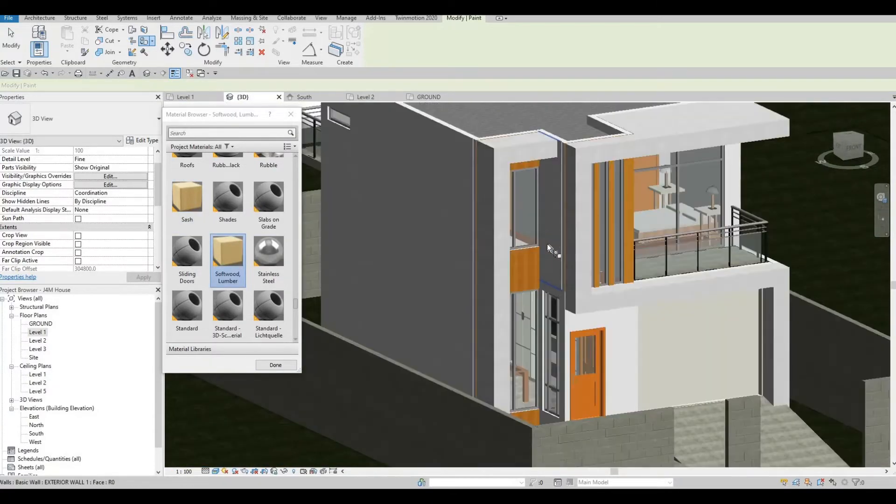
pyautogui.click(559, 252)
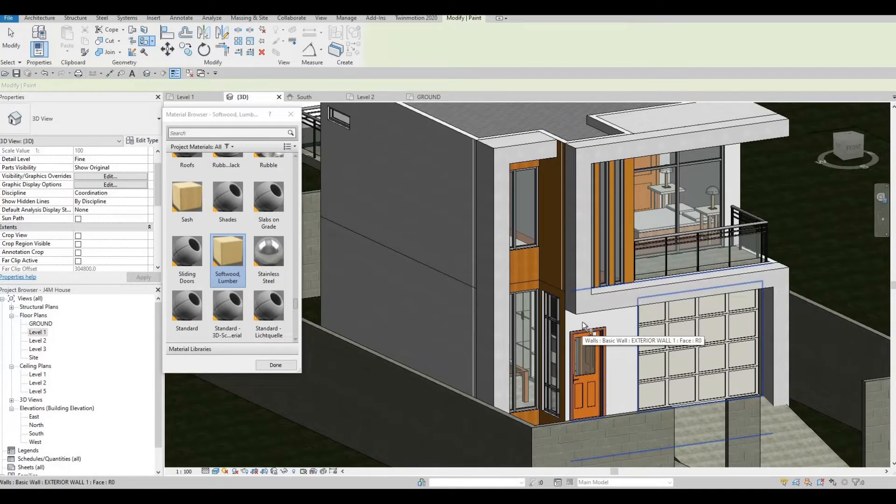
# Paint the ground-floor front wall around the entrance door and garage door with Softwood, Lumber
pyautogui.click(676, 330)
pyautogui.moveTo(675, 329)
pyautogui.keyDown('shift'); pyautogui.mouseDown(button='middle')
pyautogui.moveTo(640, 315)
pyautogui.moveTo(716, 315)
pyautogui.moveTo(741, 301)
pyautogui.moveTo(609, 253)
pyautogui.moveTo(548, 218)
pyautogui.moveTo(531, 272)
pyautogui.moveTo(544, 281)
pyautogui.moveTo(524, 304)
pyautogui.moveTo(552, 312)
pyautogui.mouseUp(button='middle'); pyautogui.keyUp('shift')
pyautogui.scroll(3, 532, 272)
pyautogui.scroll(2, 523, 304)
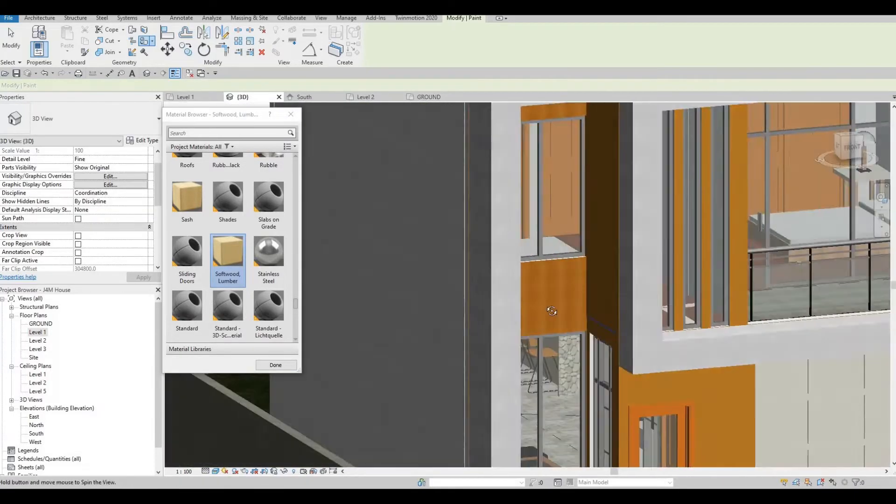
pyautogui.keyDown('shift'); pyautogui.moveTo(581, 341); pyautogui.dragTo(492, 332, button='middle'); pyautogui.keyUp('shift')
pyautogui.scroll(2, 564, 335)
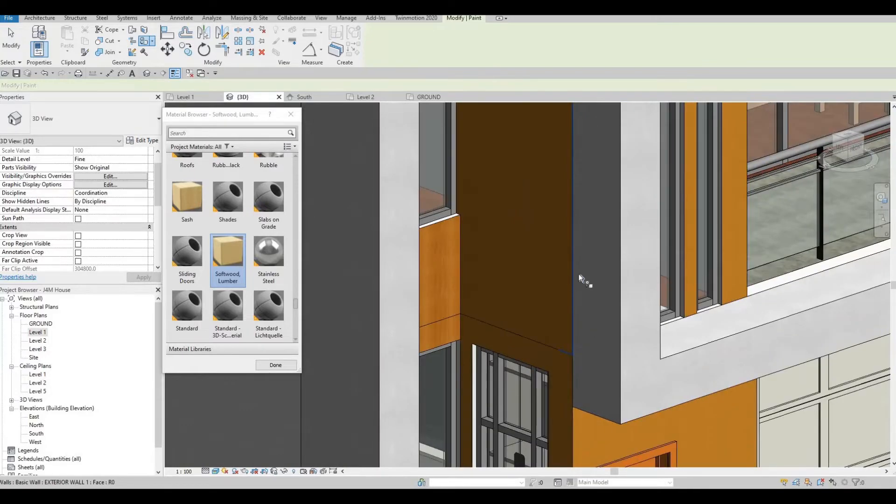
pyautogui.keyDown('shift'); pyautogui.moveTo(580, 276); pyautogui.dragTo(610, 219, button='middle'); pyautogui.keyUp('shift')
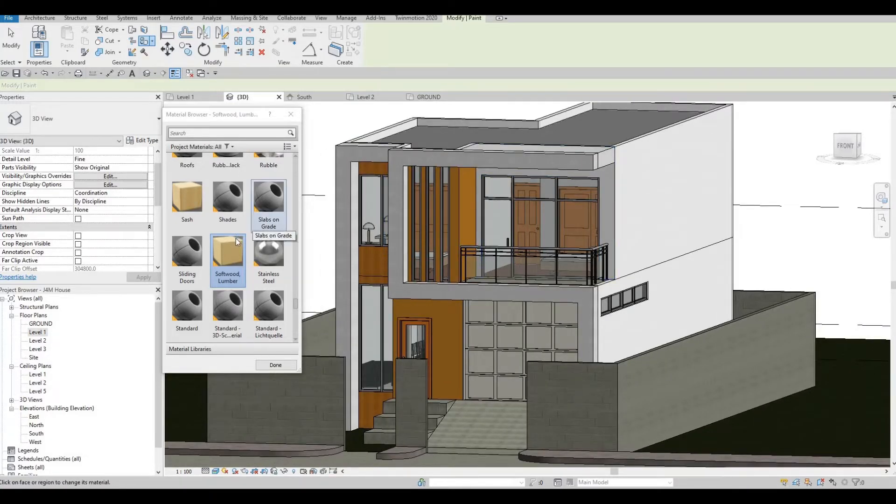
# Paint the balcony's far end wall and the wall around its glazed opening with Pine
pyautogui.scroll(-3, 238, 242)
pyautogui.scroll(3, 238, 242)
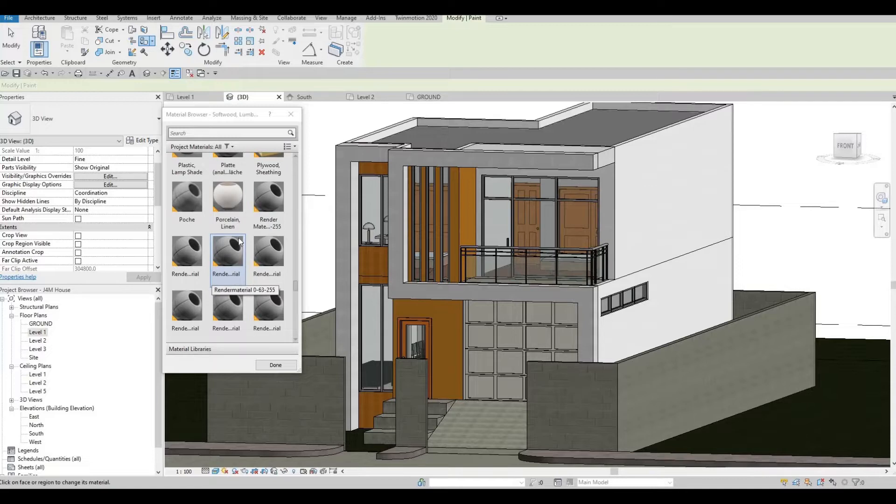
pyautogui.scroll(3, 239, 241)
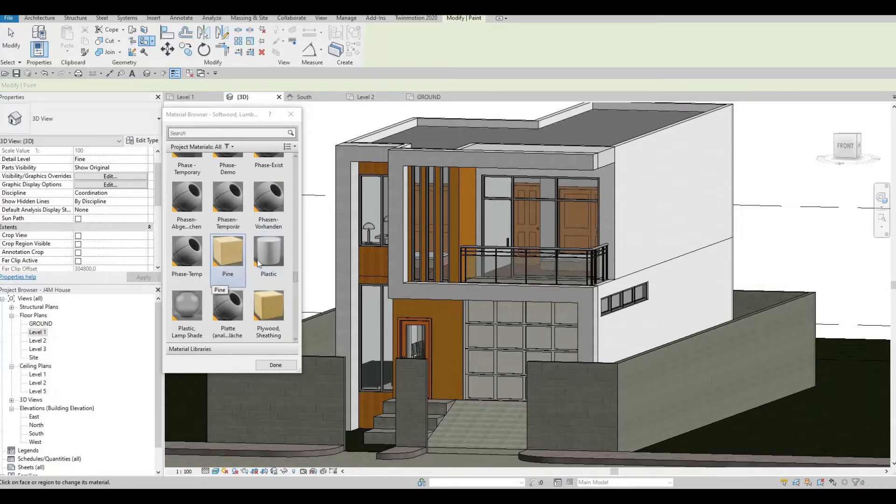
pyautogui.click(237, 254)
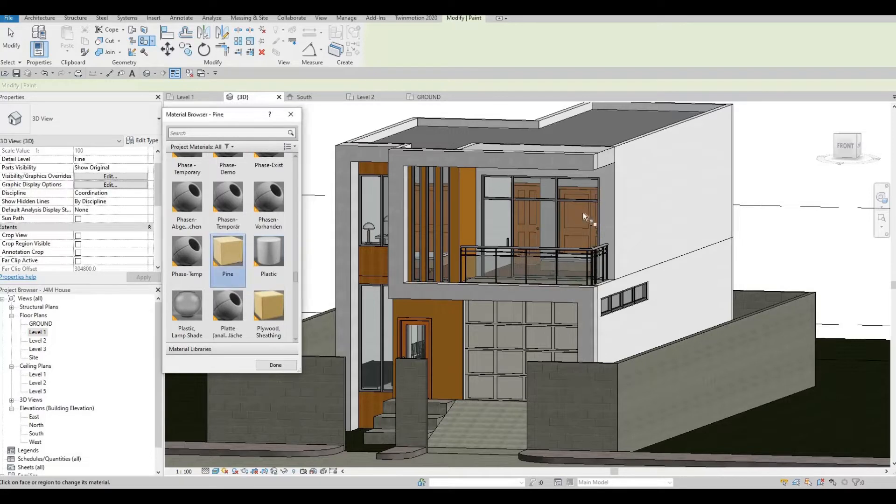
pyautogui.click(607, 206)
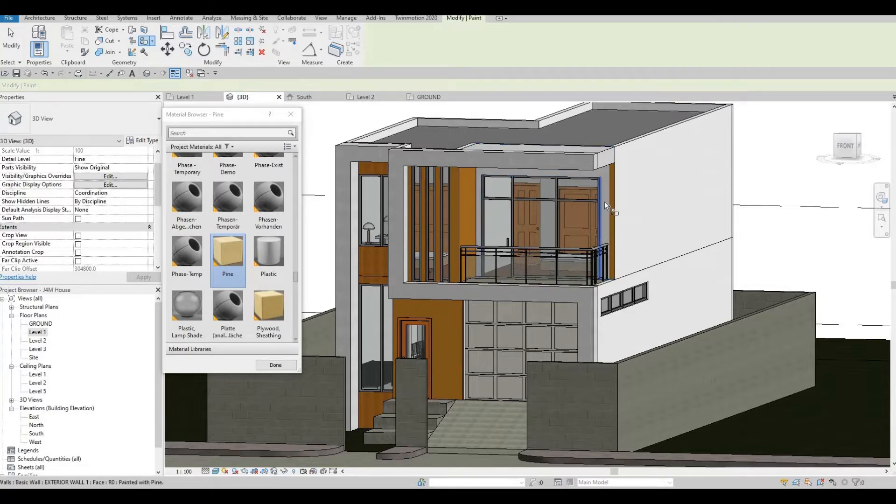
pyautogui.click(607, 200)
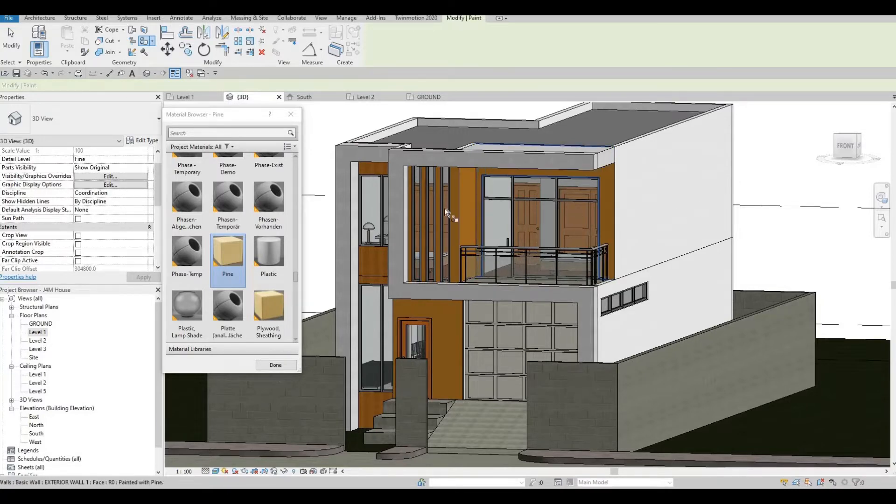
# Paint the narrow side reveal of the balcony's glazed opening with Pine
pyautogui.scroll(6, 445, 208)
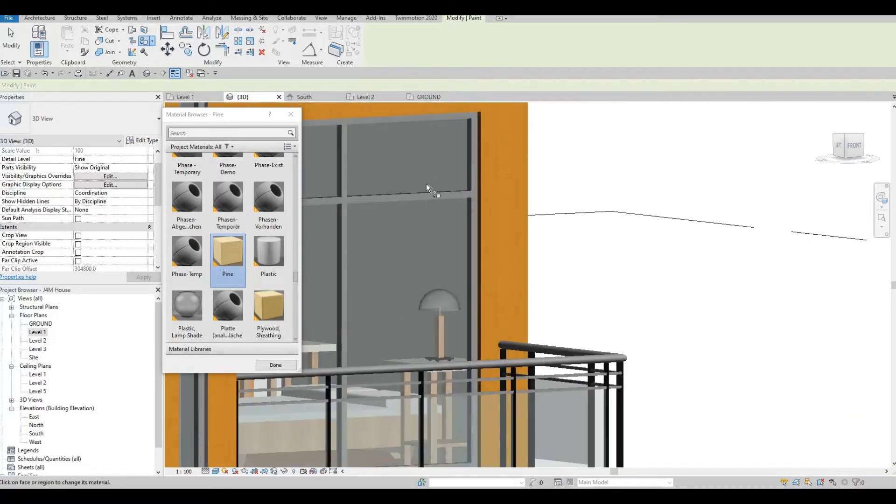
pyautogui.scroll(-6, 483, 208)
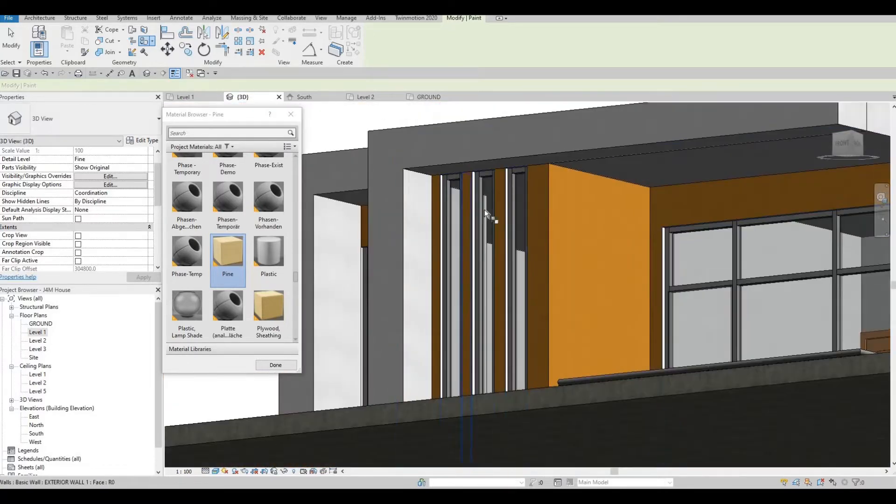
pyautogui.moveTo(661, 242); pyautogui.dragTo(500, 209, button='middle')
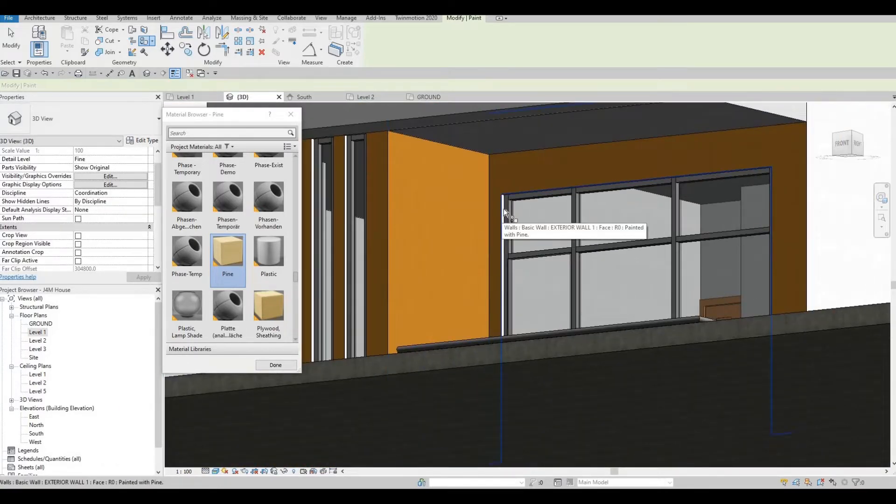
pyautogui.scroll(1, 504, 205)
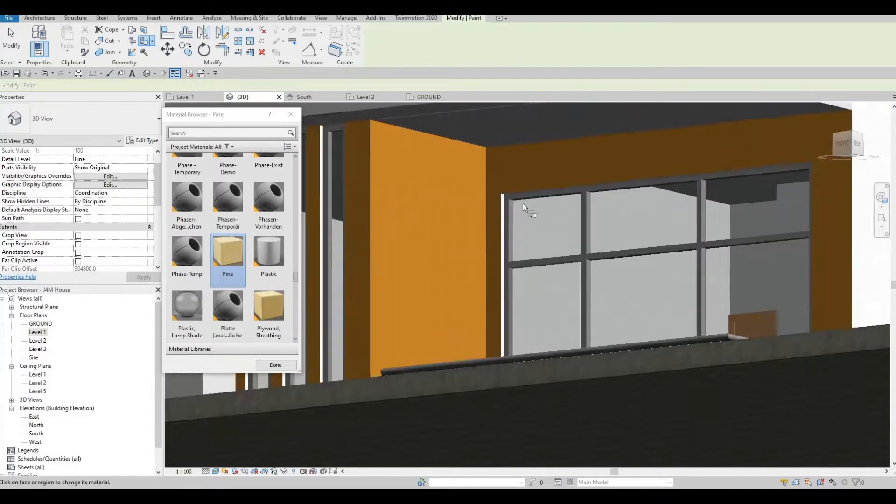
pyautogui.scroll(4, 567, 172)
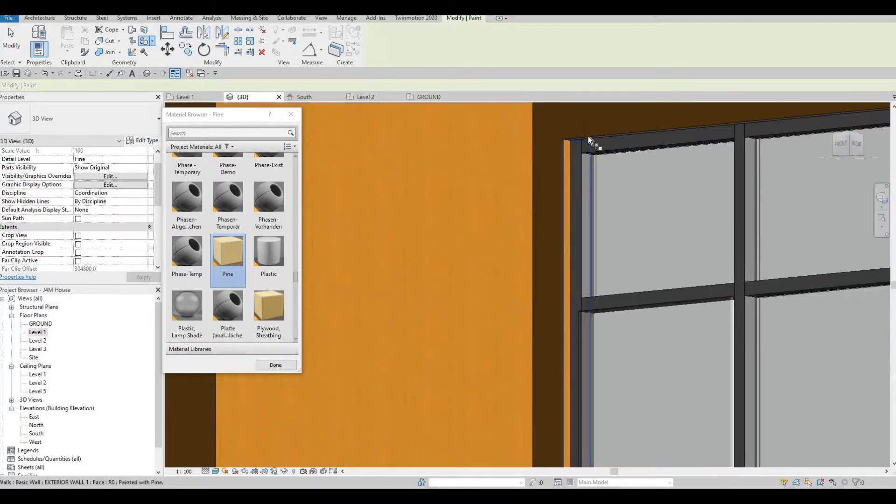
# Examine the painted balcony walls, the railing and the underside of the roof overhang from several angles
pyautogui.scroll(-5, 597, 144)
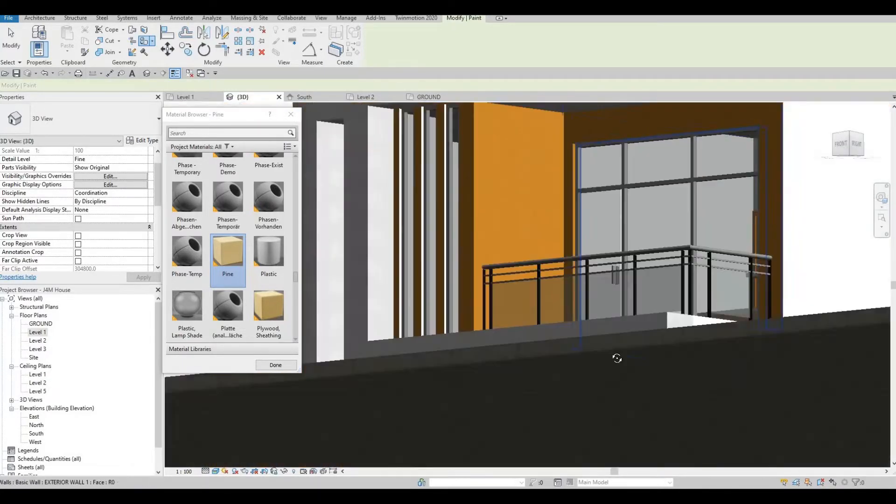
pyautogui.keyDown('shift'); pyautogui.moveTo(618, 358); pyautogui.dragTo(615, 363, button='middle'); pyautogui.keyUp('shift')
pyautogui.scroll(4, 573, 254)
pyautogui.keyDown('shift'); pyautogui.moveTo(570, 224); pyautogui.dragTo(602, 167, button='middle'); pyautogui.keyUp('shift')
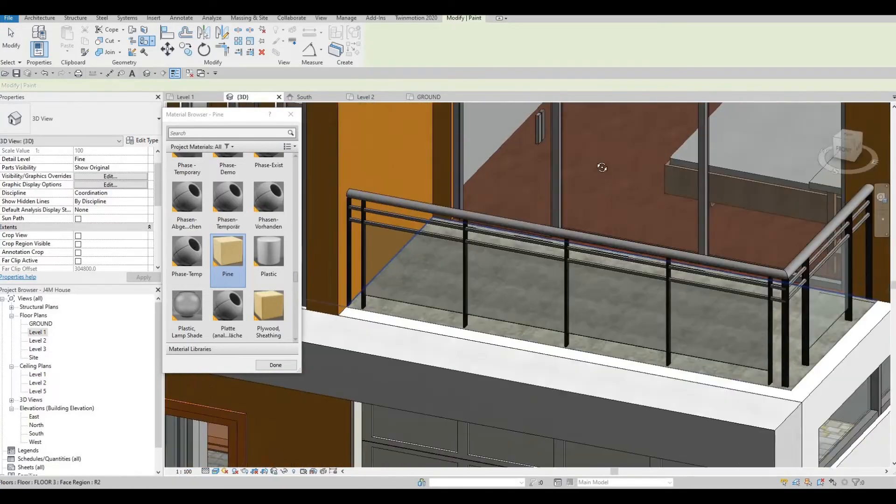
pyautogui.scroll(-3, 603, 205)
pyautogui.keyDown('shift'); pyautogui.moveTo(688, 212); pyautogui.dragTo(742, 177, button='middle'); pyautogui.keyUp('shift')
pyautogui.scroll(-3, 747, 234)
pyautogui.keyDown('shift'); pyautogui.moveTo(443, 276); pyautogui.dragTo(502, 221, button='middle'); pyautogui.keyUp('shift')
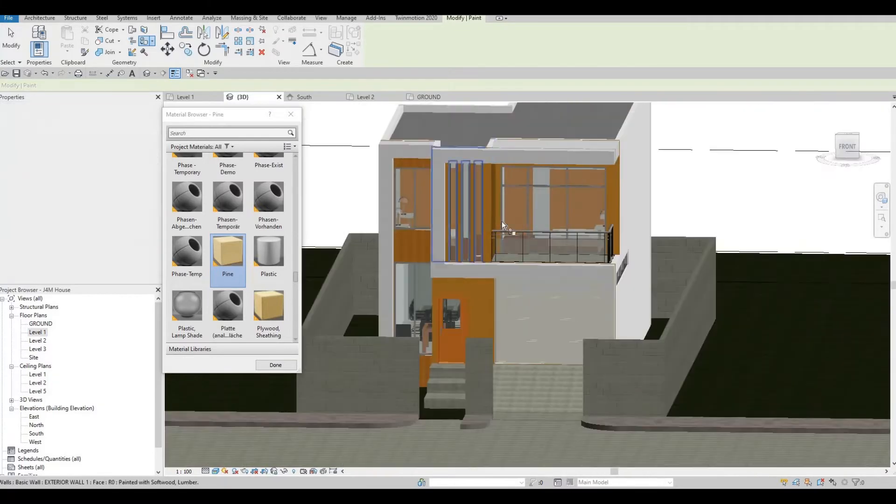
pyautogui.keyDown('shift'); pyautogui.moveTo(572, 296); pyautogui.dragTo(611, 215, button='middle'); pyautogui.keyUp('shift')
pyautogui.scroll(2, 533, 274)
pyautogui.scroll(3, 609, 191)
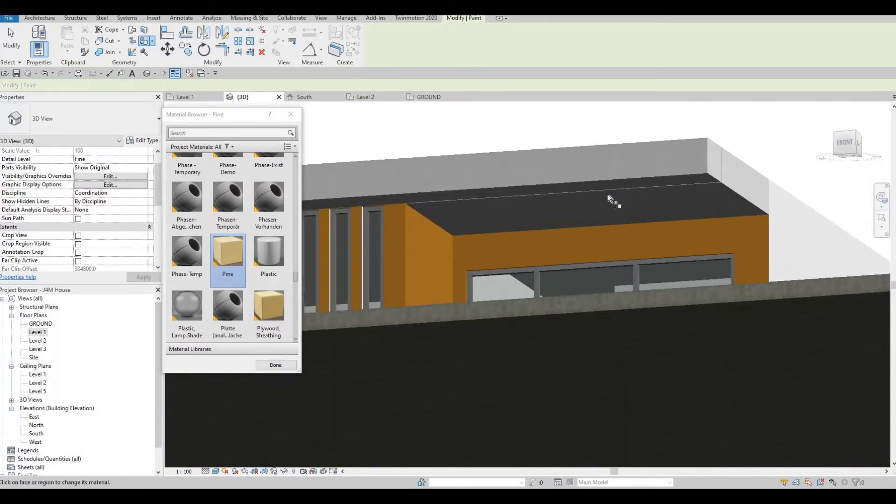
pyautogui.scroll(4, 602, 269)
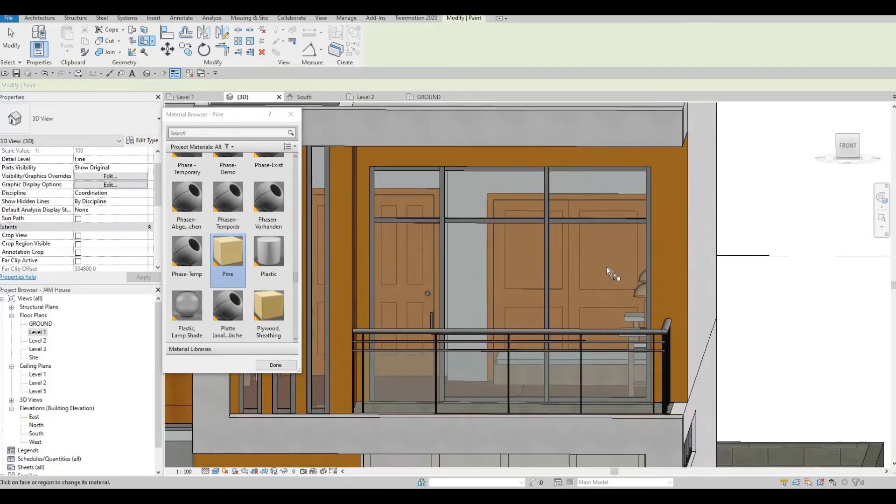
# Undo the Pine paint on the balcony's end wall and on the wall and reveal of its glazed opening
pyautogui.scroll(-1, 606, 267)
pyautogui.hotkey('ctrl', 'z')
pyautogui.hotkey('ctrl', 'z')
pyautogui.hotkey('ctrl', 'z')
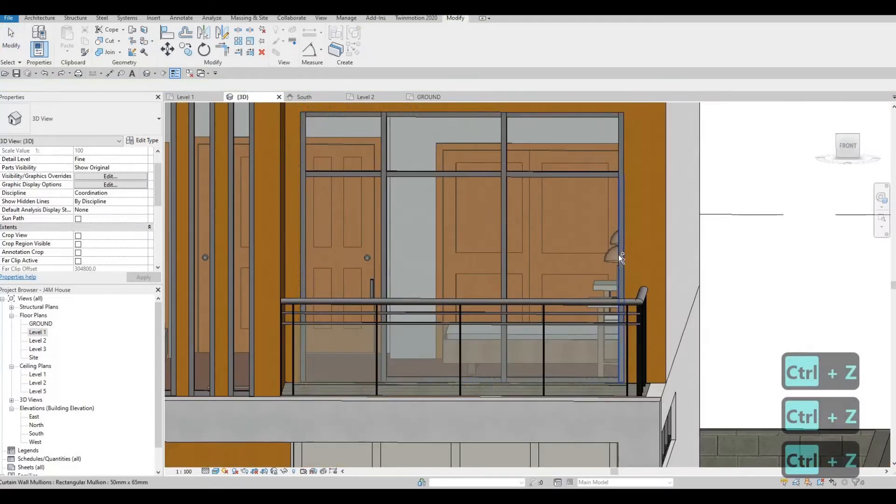
pyautogui.hotkey('ctrl', 'z')
pyautogui.hotkey('ctrl', 'z')
pyautogui.hotkey('ctrl', 'z')
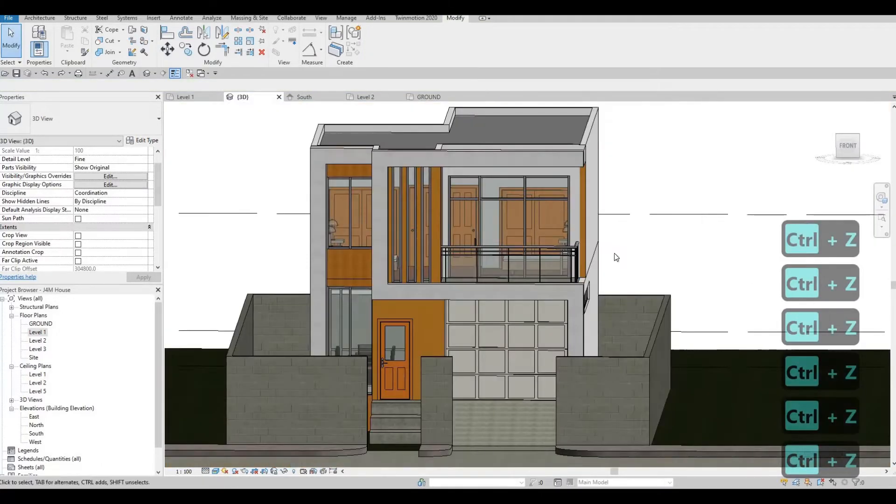
pyautogui.hotkey('ctrl', 'z')
pyautogui.hotkey('ctrl', 'z')
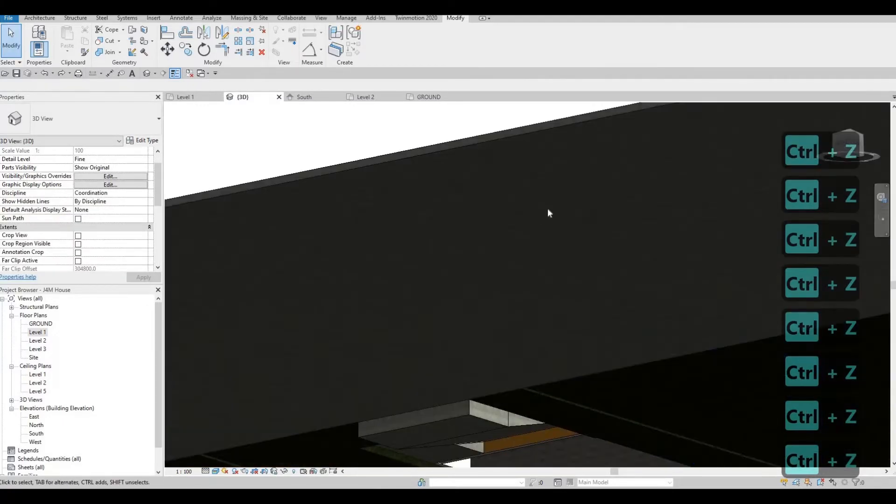
# Try to paint the underside of the roof overhang above the balcony with Pine
pyautogui.scroll(-4, 549, 214)
pyautogui.scroll(2, 538, 243)
pyautogui.moveTo(550, 219); pyautogui.dragTo(570, 218, button='middle')
pyautogui.scroll(3, 570, 223)
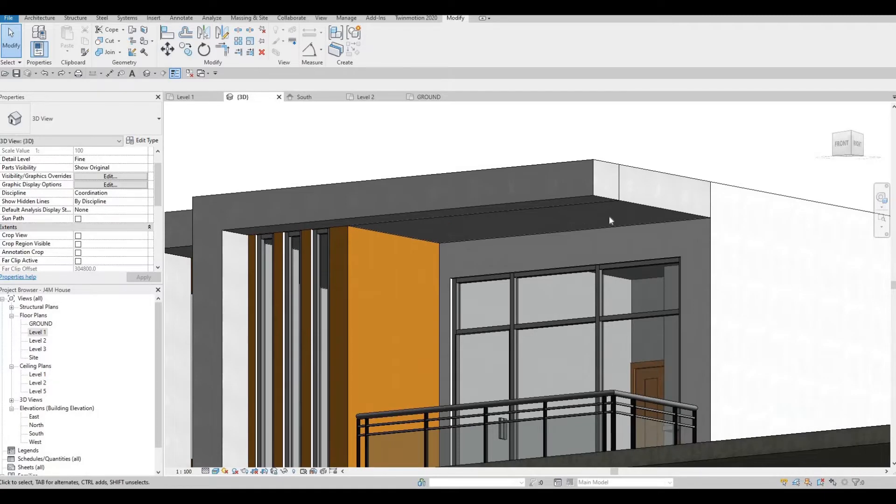
pyautogui.press('Escape')
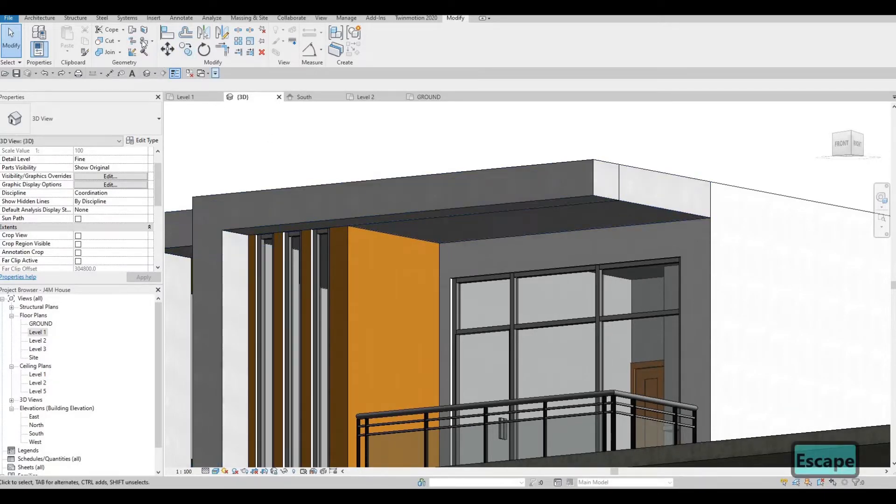
pyautogui.scroll(1, 242, 256)
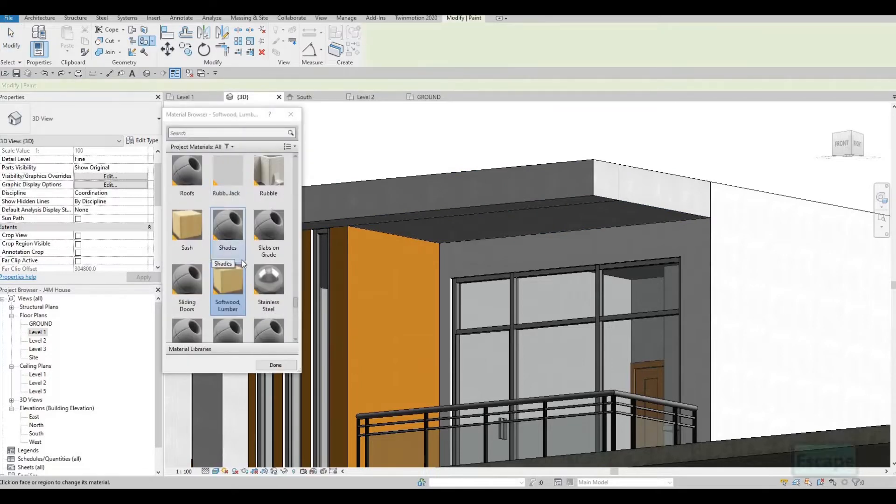
pyautogui.scroll(6, 246, 258)
pyautogui.scroll(5, 247, 262)
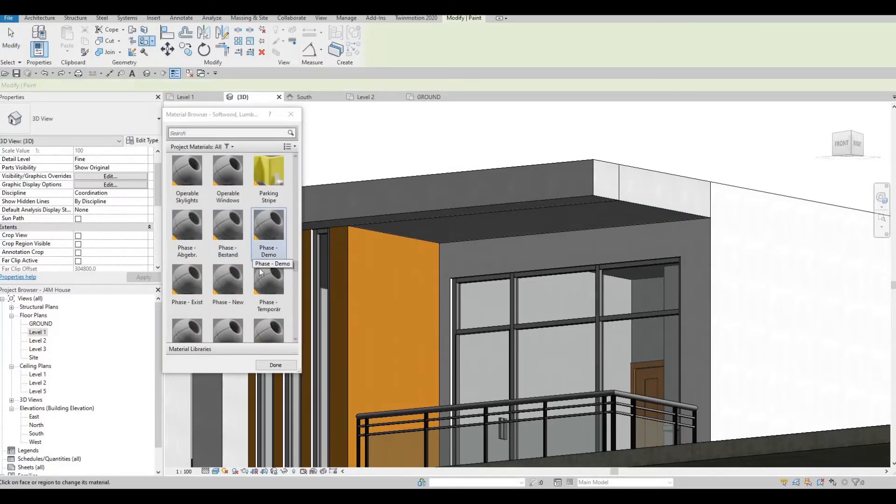
pyautogui.click(237, 273)
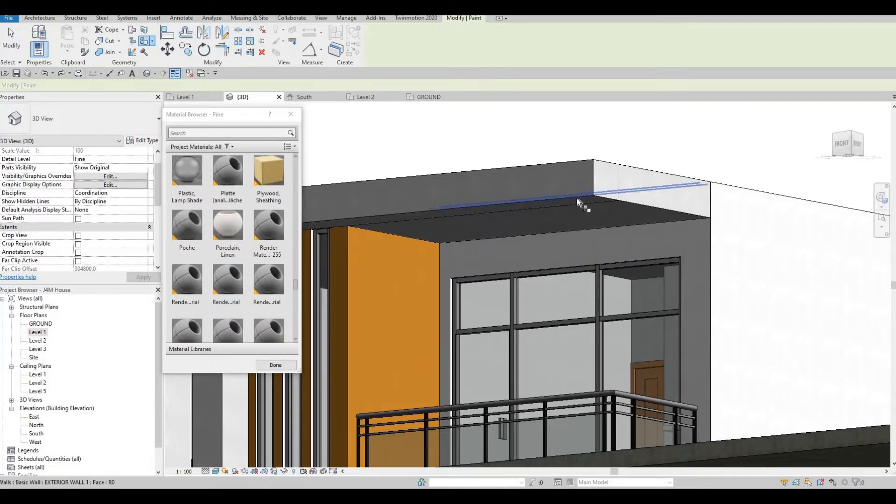
pyautogui.click(634, 203)
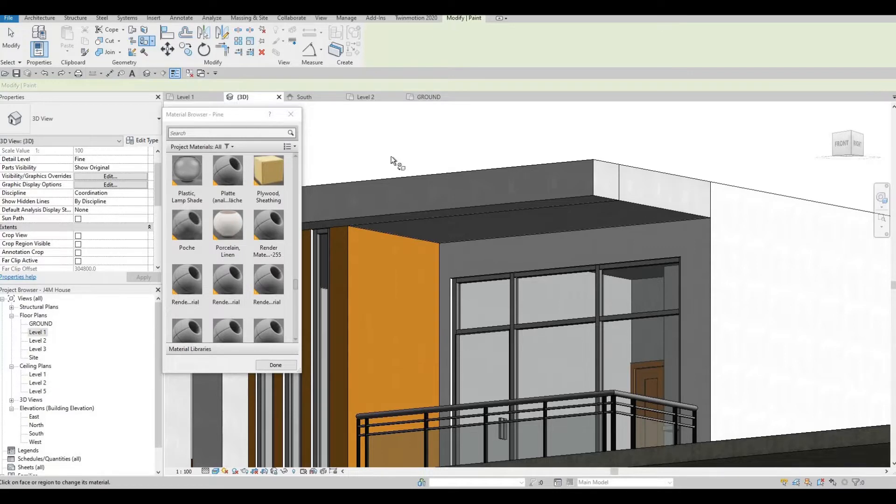
pyautogui.press('Escape')
pyautogui.press('Escape')
pyautogui.press('Escape')
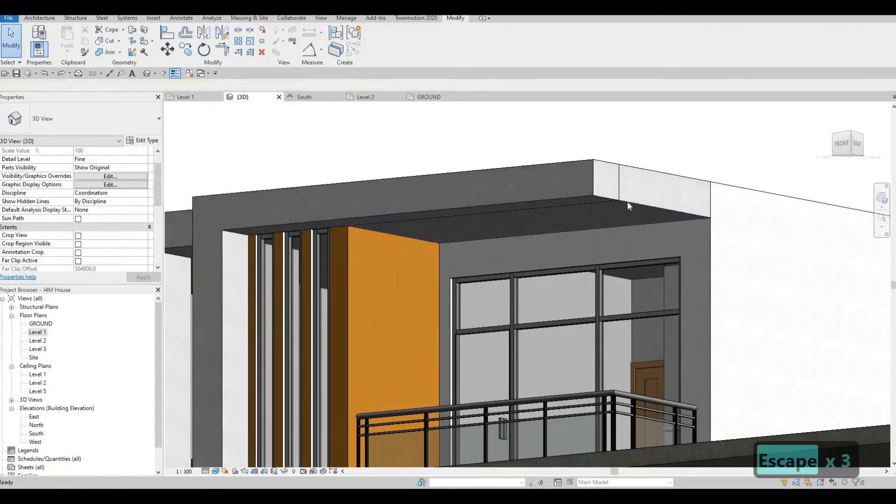
# Open the roof overhang's in-place model for editing and start a Split Face on its underside
pyautogui.click(628, 205)
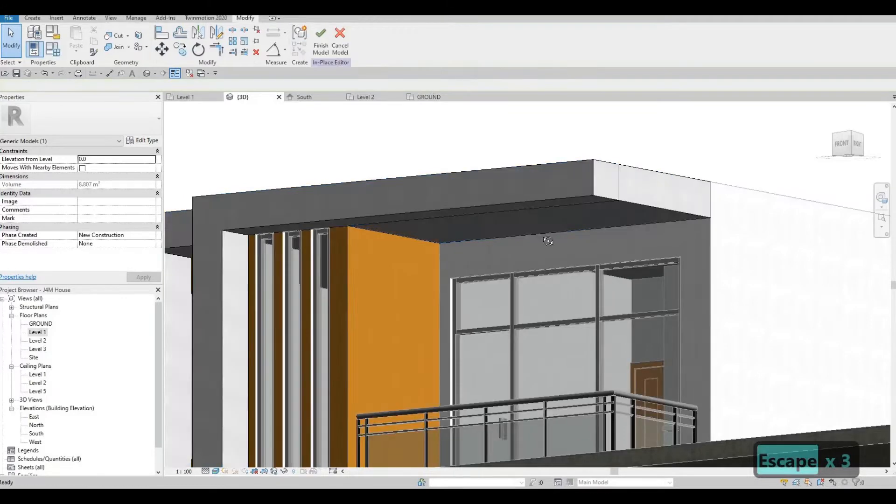
pyautogui.keyDown('shift'); pyautogui.moveTo(560, 236); pyautogui.dragTo(558, 228, button='middle'); pyautogui.keyUp('shift')
pyautogui.scroll(4, 568, 230)
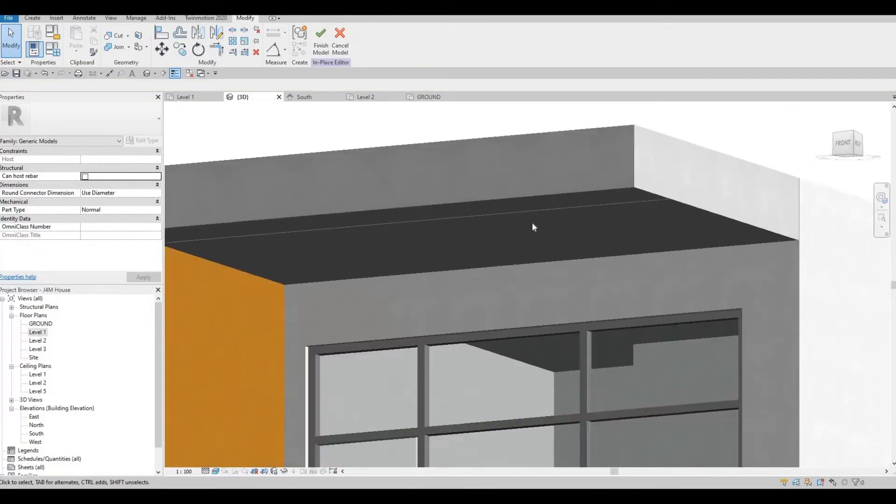
pyautogui.click(138, 36)
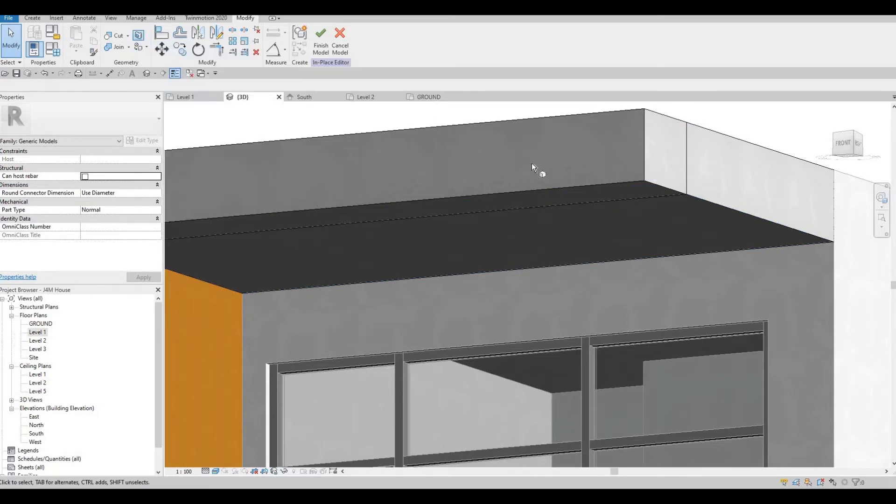
pyautogui.click(565, 206)
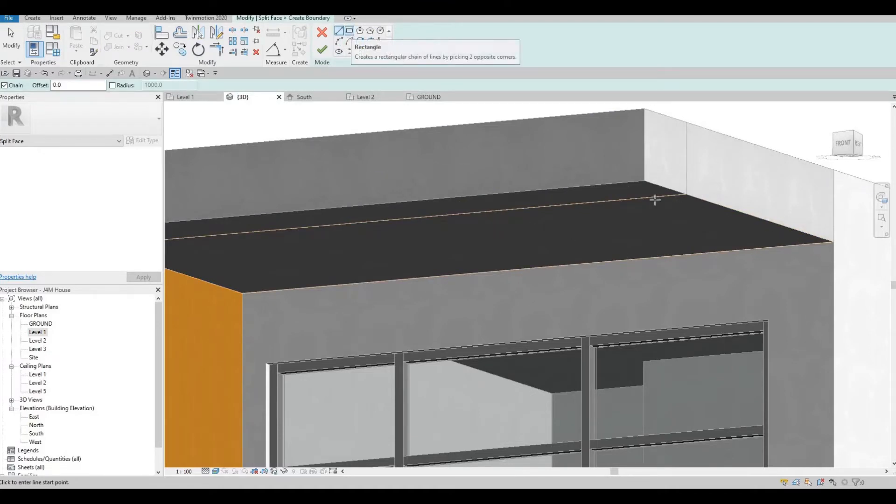
# Sketch a straight split line about 1750 mm long across the depth of the overhang's underside, near its outer end
pyautogui.press('Escape')
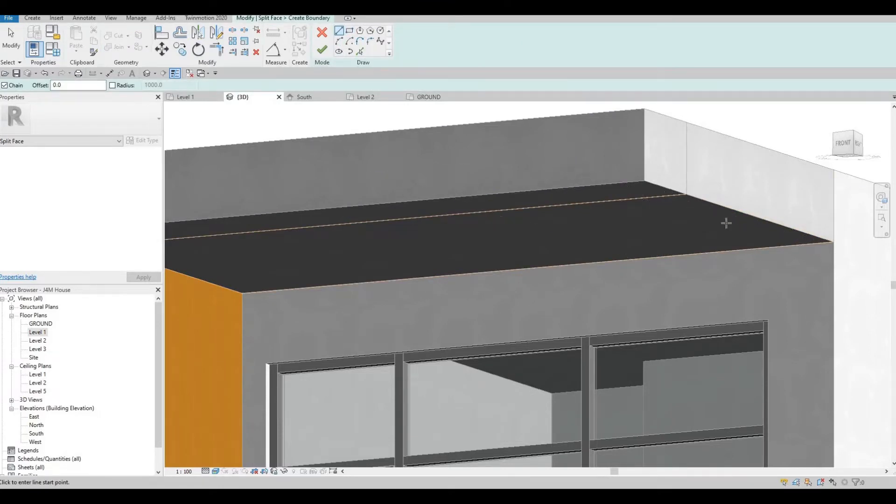
pyautogui.click(685, 195)
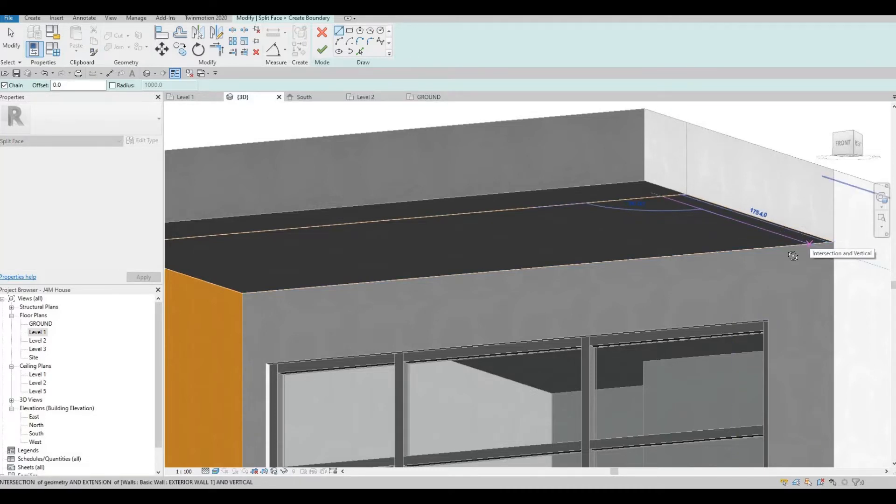
pyautogui.click(793, 256)
pyautogui.press('Escape')
pyautogui.press('Escape')
# Set the split line's distance from the outer edge of the overhang to 100 mm
pyautogui.scroll(4, 760, 225)
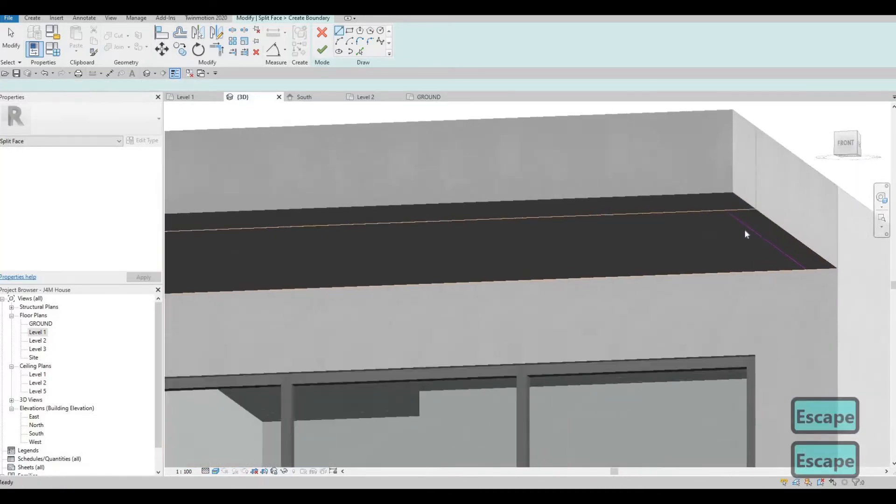
pyautogui.scroll(1, 744, 230)
pyautogui.press('Escape')
pyautogui.click(805, 256)
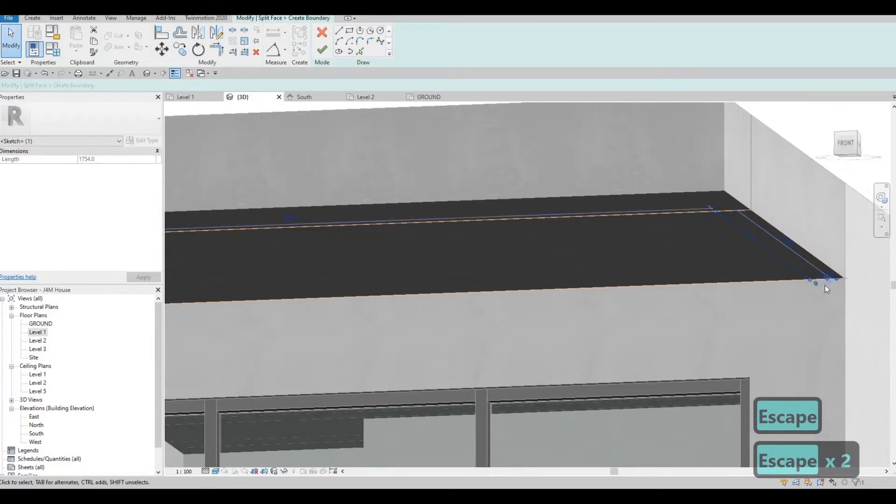
pyautogui.scroll(2, 825, 285)
pyautogui.scroll(1, 743, 290)
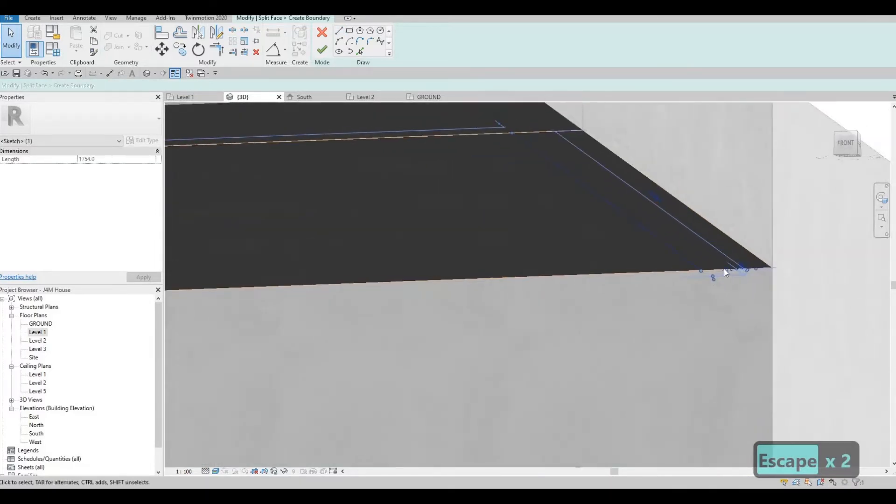
pyautogui.scroll(1, 726, 272)
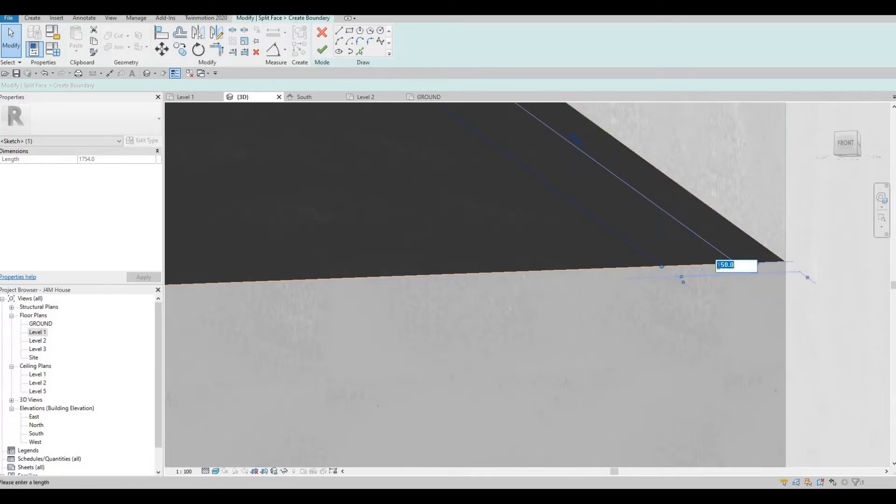
pyautogui.scroll(-2, 691, 261)
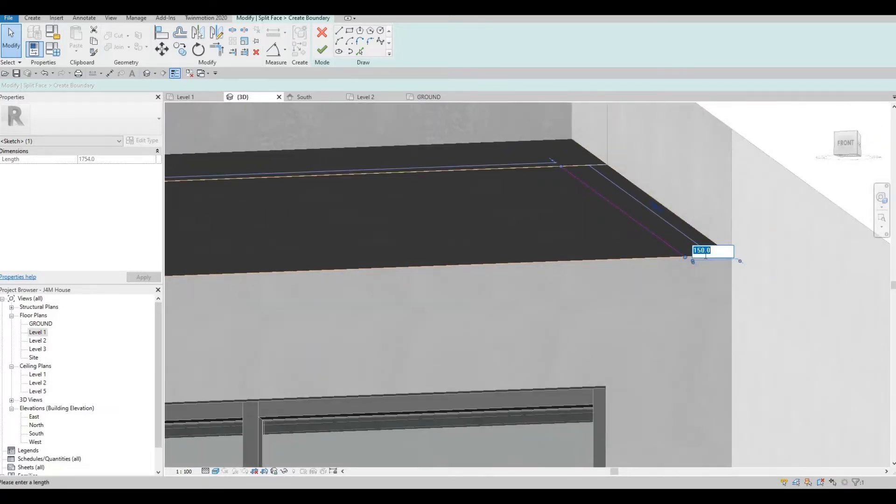
pyautogui.write('0')
pyautogui.press('Return')
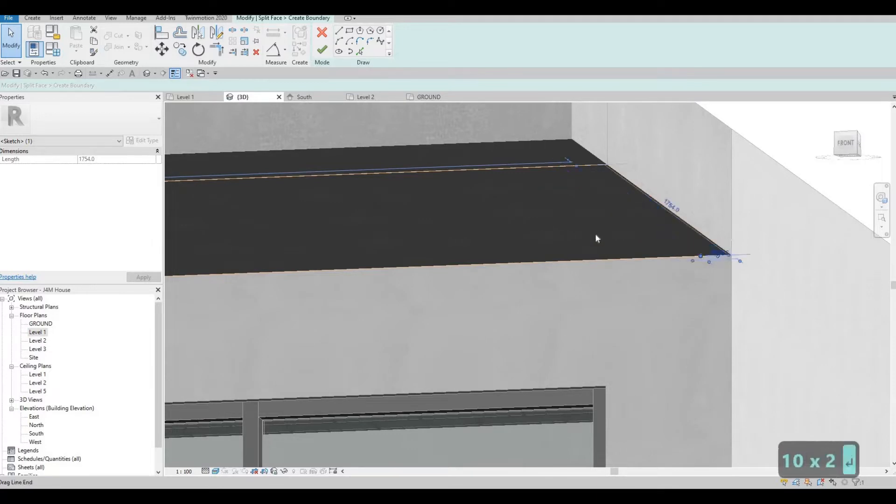
# Finish the split-face boundary on the overhang's underside
pyautogui.press('Escape')
pyautogui.press('Escape')
pyautogui.scroll(-1, 699, 233)
pyautogui.moveTo(562, 187); pyautogui.dragTo(629, 159, button='middle')
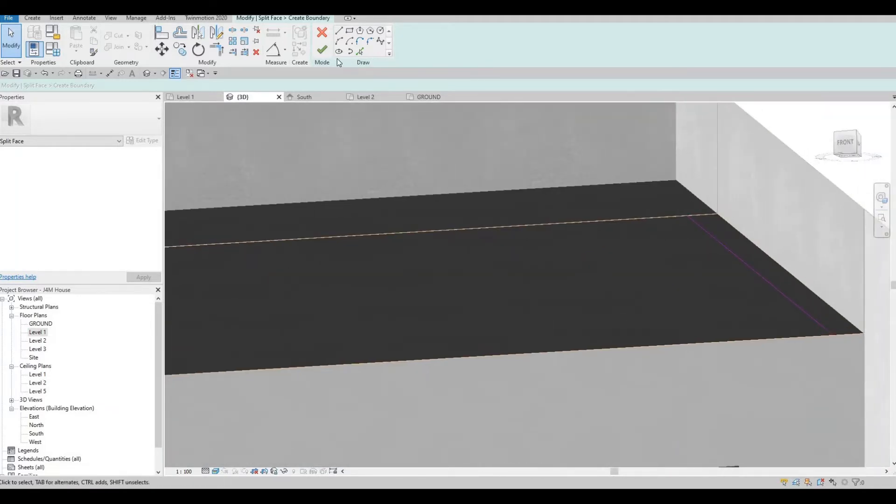
pyautogui.click(322, 49)
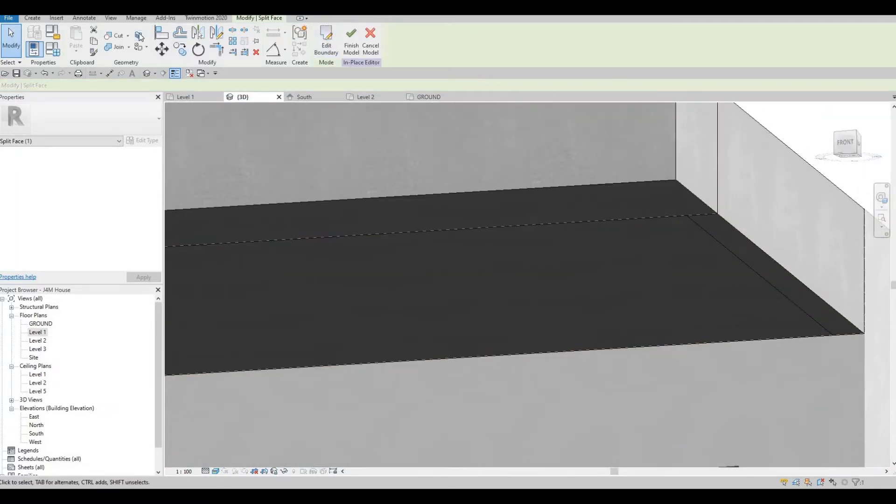
pyautogui.press('Escape')
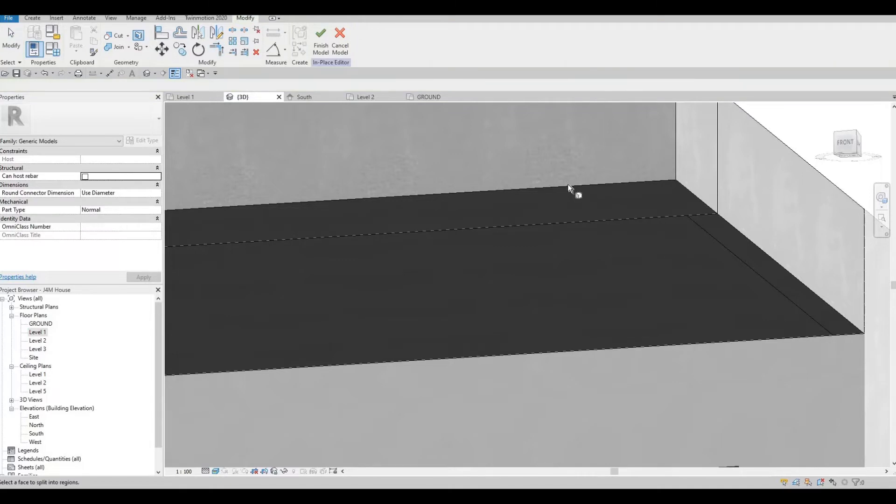
# Sketch a split line about 330 mm long on the overhang underside's narrow rear strip, continuing the existing lengthwise split line
pyautogui.click(569, 187)
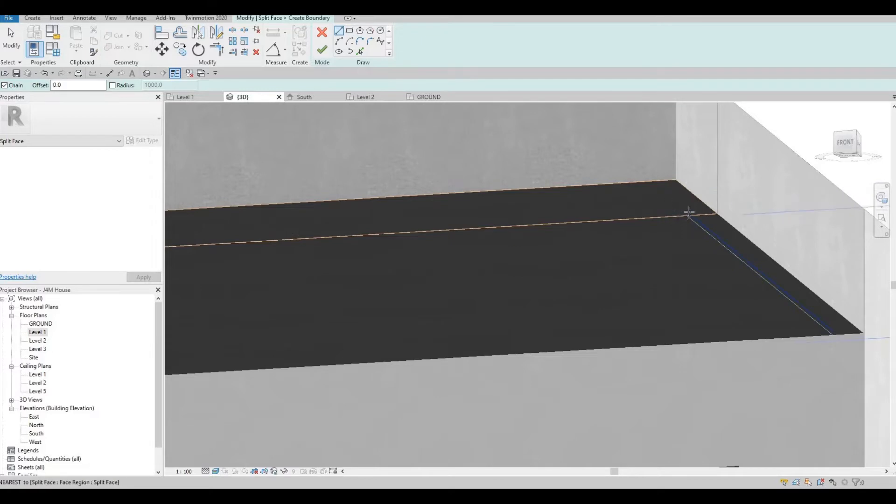
pyautogui.scroll(3, 689, 212)
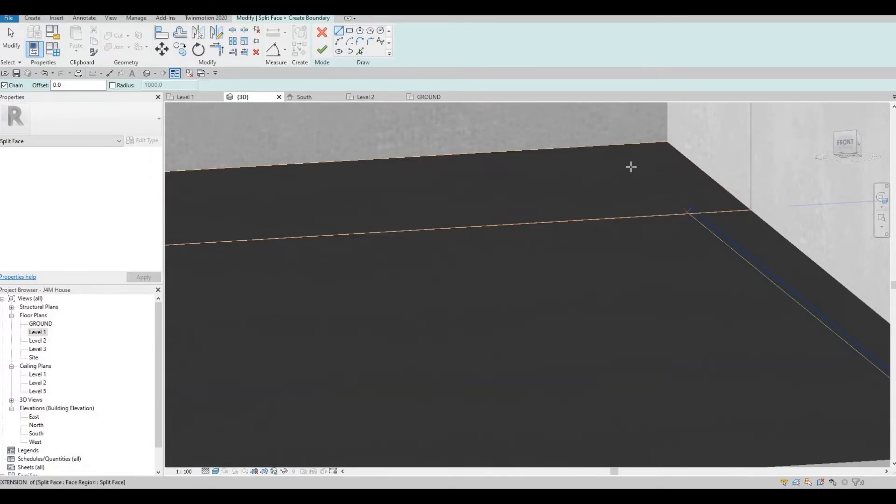
pyautogui.click(631, 166)
pyautogui.press('Escape')
pyautogui.press('Escape')
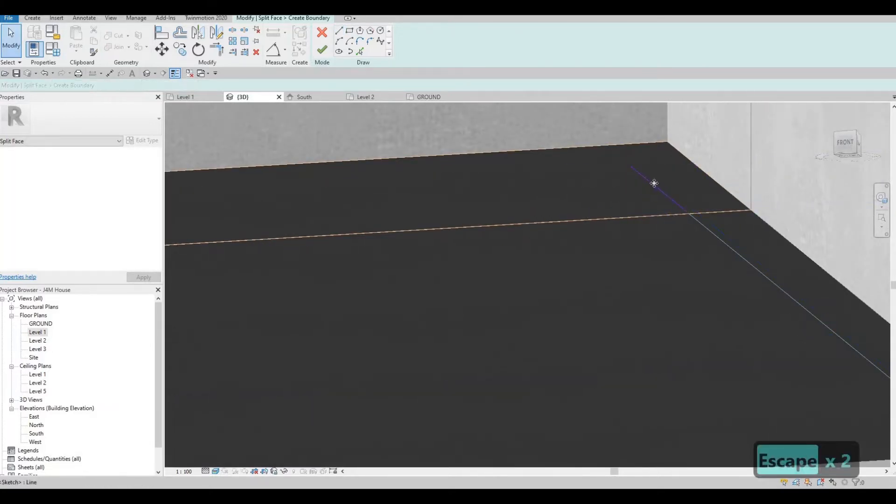
# Measure the new split line's distance from the outer edge of the overhang
pyautogui.click(647, 187)
pyautogui.scroll(-2, 747, 260)
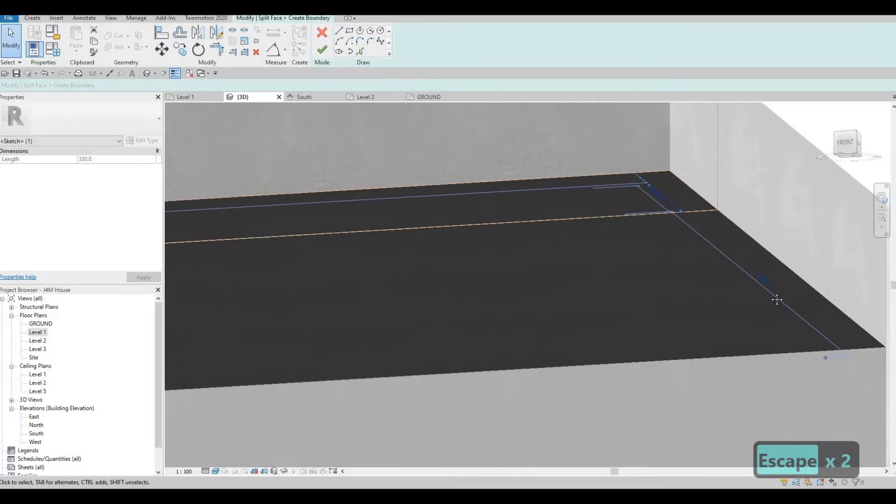
pyautogui.moveTo(666, 224)
pyautogui.keyDown('shift'); pyautogui.mouseDown(button='middle')
pyautogui.moveTo(746, 234)
pyautogui.moveTo(712, 212)
pyautogui.moveTo(685, 241)
pyautogui.mouseUp(button='middle'); pyautogui.keyUp('shift')
pyautogui.press('Escape')
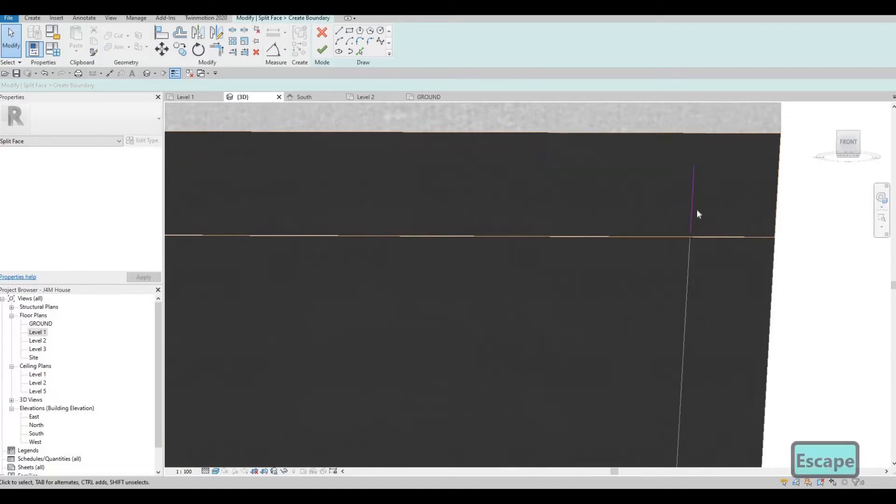
pyautogui.press('Escape')
pyautogui.click(694, 208)
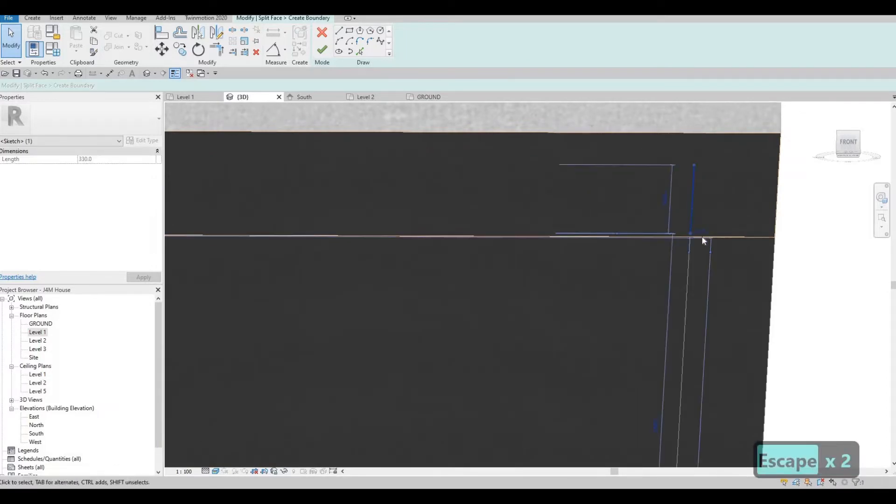
pyautogui.keyDown('shift'); pyautogui.moveTo(639, 220); pyautogui.dragTo(677, 222, button='middle'); pyautogui.keyUp('shift')
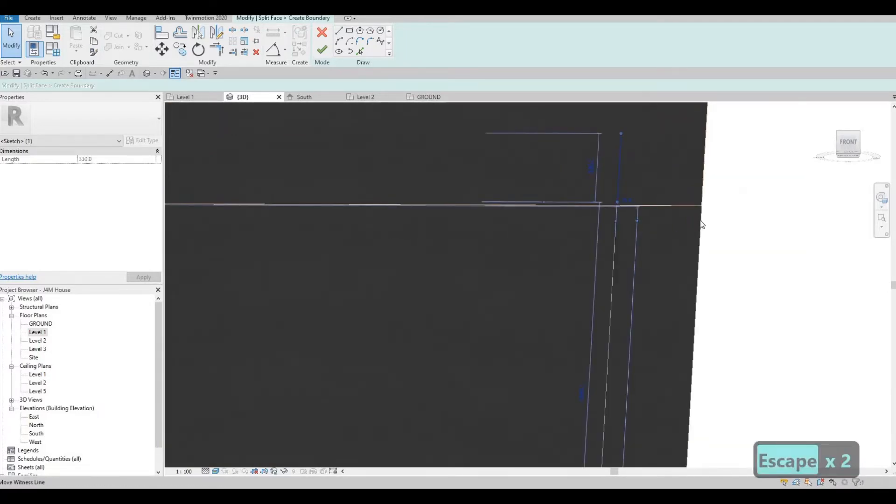
pyautogui.moveTo(700, 221); pyautogui.dragTo(702, 220)
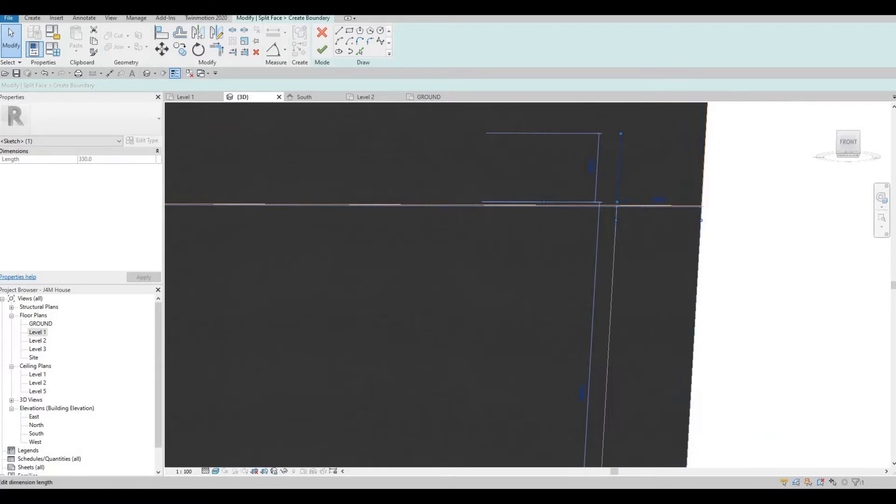
pyautogui.press('Escape')
pyautogui.press('Escape')
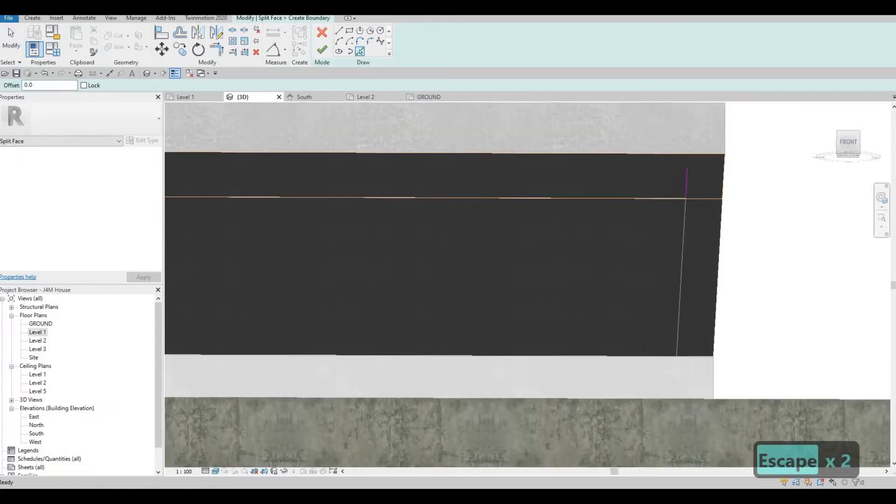
# Create a split line from the narrow strip's long rear edge with an offset of 100 mm
pyautogui.write('100')
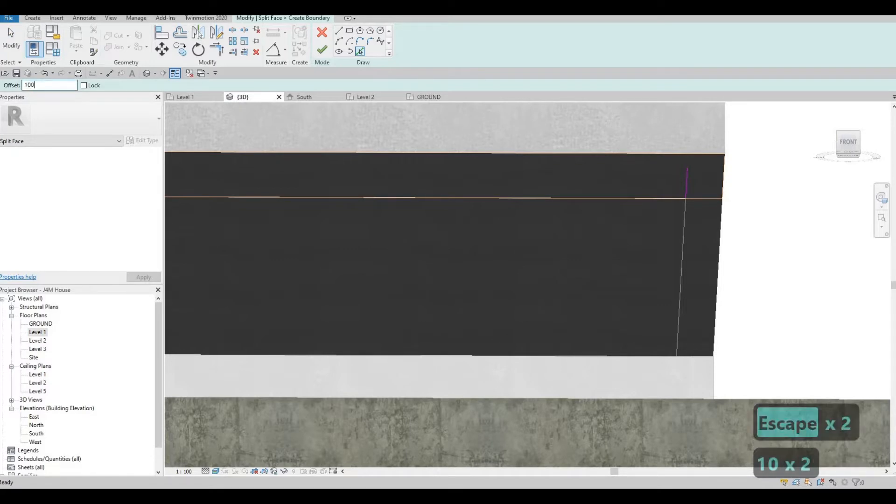
pyautogui.press('Return')
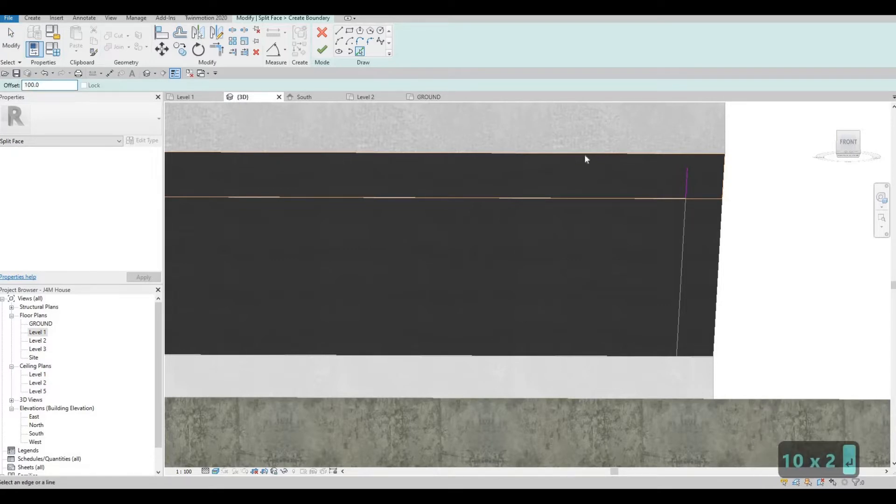
pyautogui.click(606, 162)
pyautogui.press('Escape')
pyautogui.press('Escape')
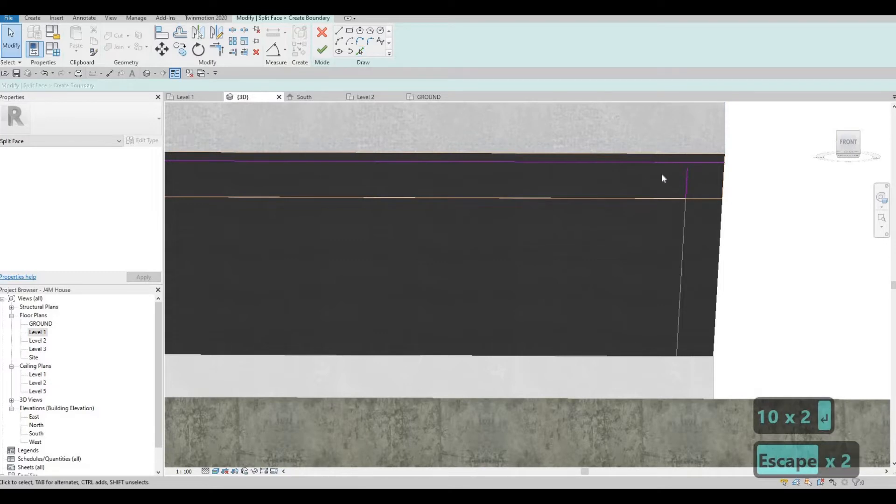
# Trim the offset line and the short split line to a corner near the overhang's outer end
pyautogui.press('t')
pyautogui.press('r')
pyautogui.click(680, 174)
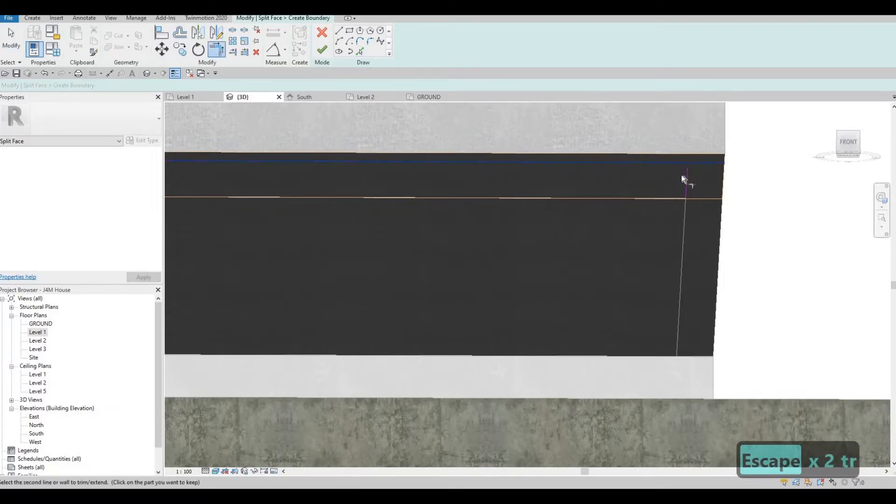
pyautogui.click(700, 163)
pyautogui.scroll(-3, 692, 184)
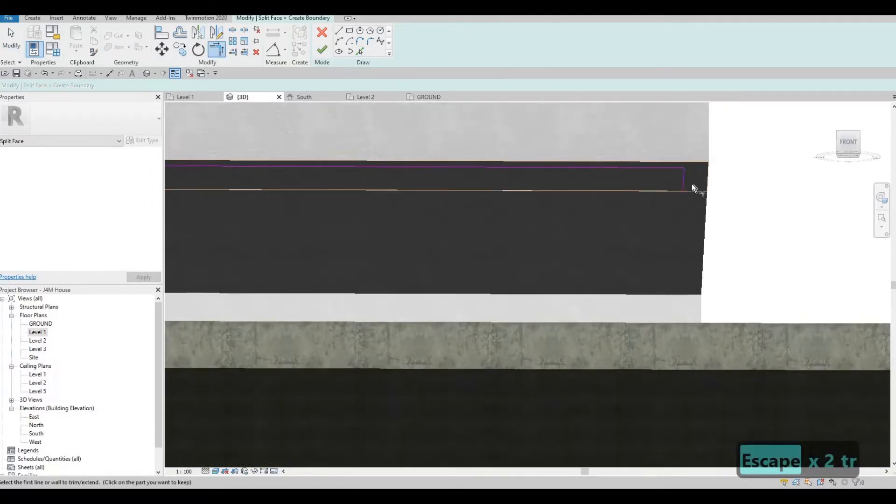
# Adjust the long split line's far end to meet the strip's end edge beside the vertical wood panels
pyautogui.scroll(-4, 704, 182)
pyautogui.moveTo(607, 195)
pyautogui.keyDown('shift'); pyautogui.mouseDown(button='middle')
pyautogui.moveTo(592, 230)
pyautogui.moveTo(528, 199)
pyautogui.moveTo(554, 181)
pyautogui.moveTo(275, 190)
pyautogui.moveTo(267, 167)
pyautogui.moveTo(302, 202)
pyautogui.mouseUp(button='middle'); pyautogui.keyUp('shift')
pyautogui.press('Escape')
pyautogui.press('Escape')
pyautogui.click(274, 164)
pyautogui.click(345, 196)
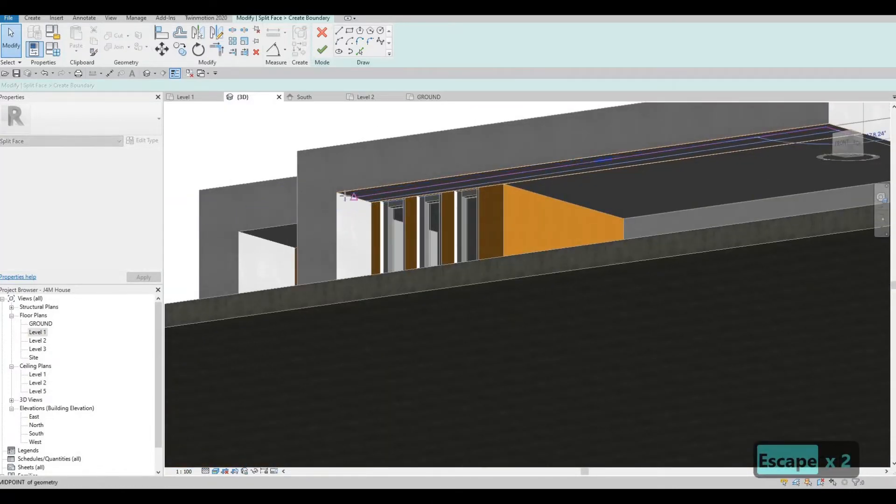
pyautogui.click(344, 195)
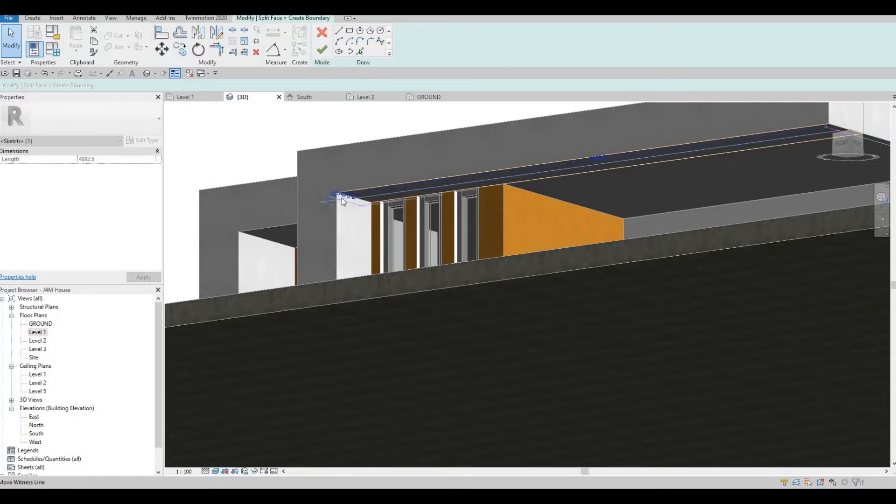
pyautogui.scroll(5, 322, 201)
pyautogui.press('Escape')
pyautogui.press('Escape')
pyautogui.scroll(-8, 311, 205)
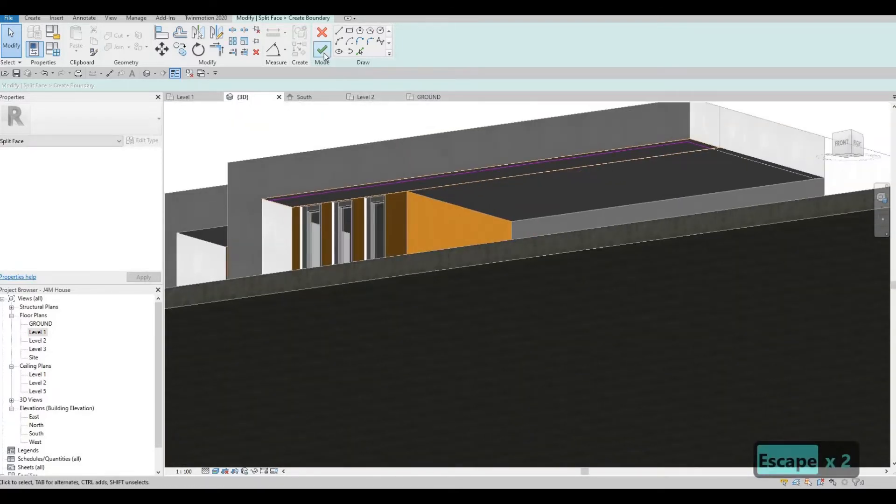
# Extend the short split line's open end to its intersection with the existing split edge and finish the split-face boundary
pyautogui.scroll(5, 700, 173)
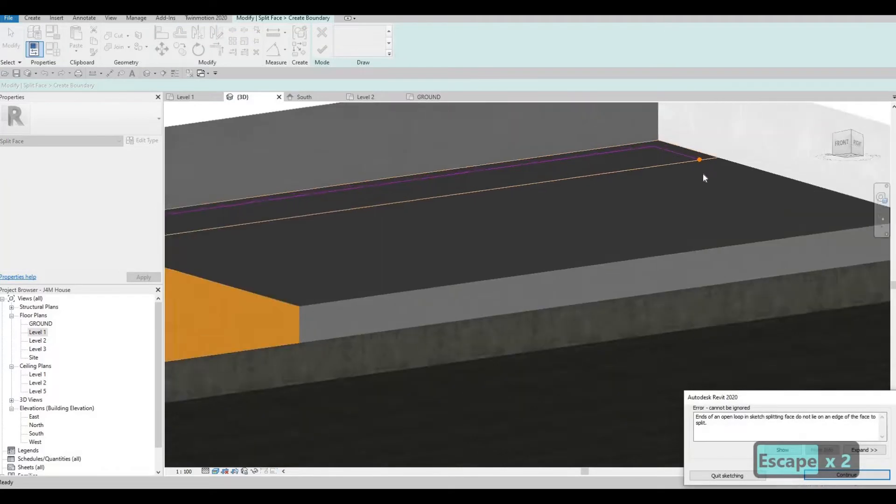
pyautogui.press('Escape')
pyautogui.click(697, 175)
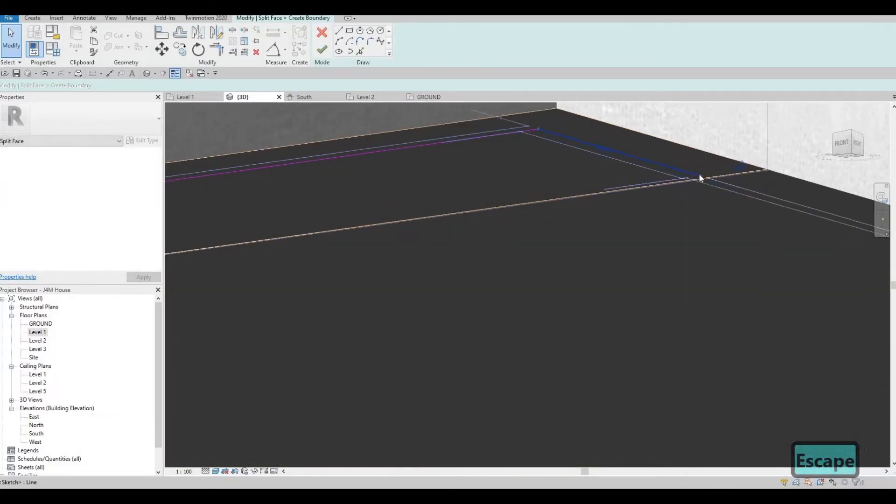
pyautogui.moveTo(699, 176); pyautogui.dragTo(710, 180)
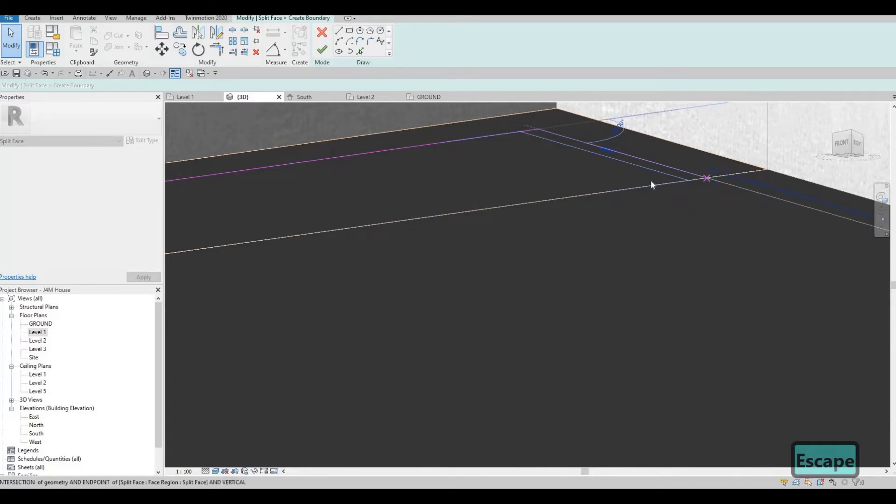
pyautogui.click(328, 53)
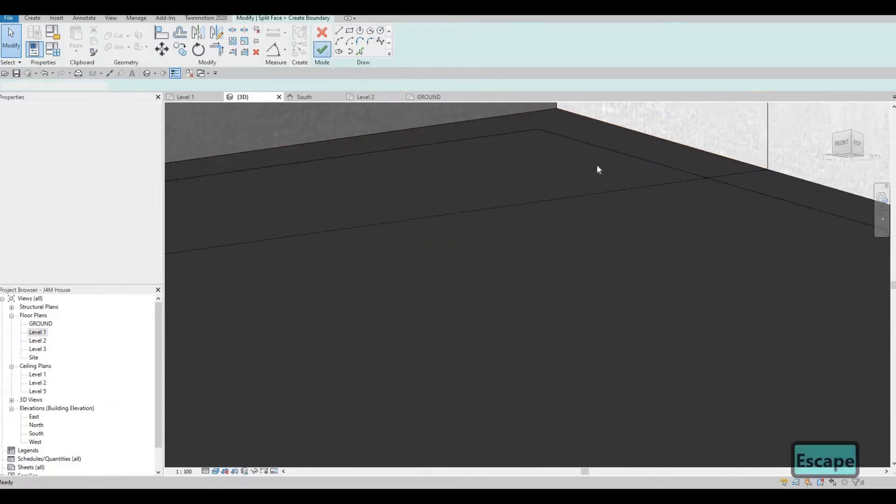
# Start the Paint tool and choose the Pine material from the project materials
pyautogui.scroll(-3, 594, 159)
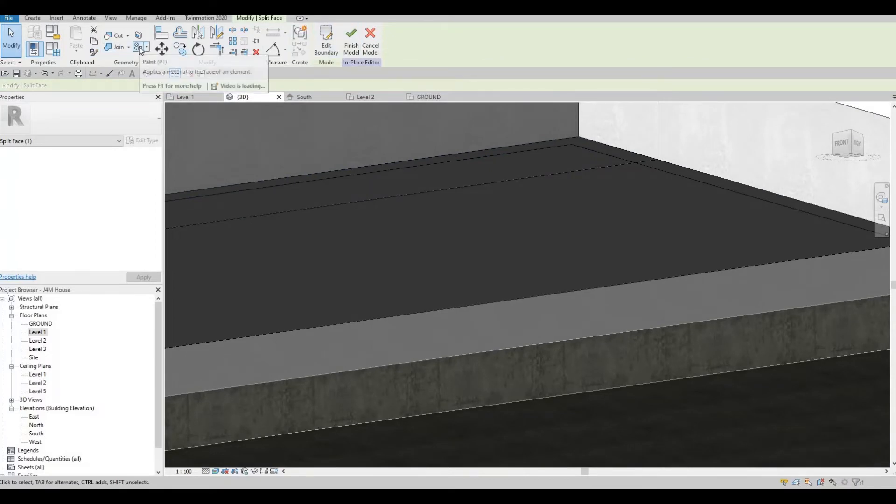
pyautogui.click(139, 49)
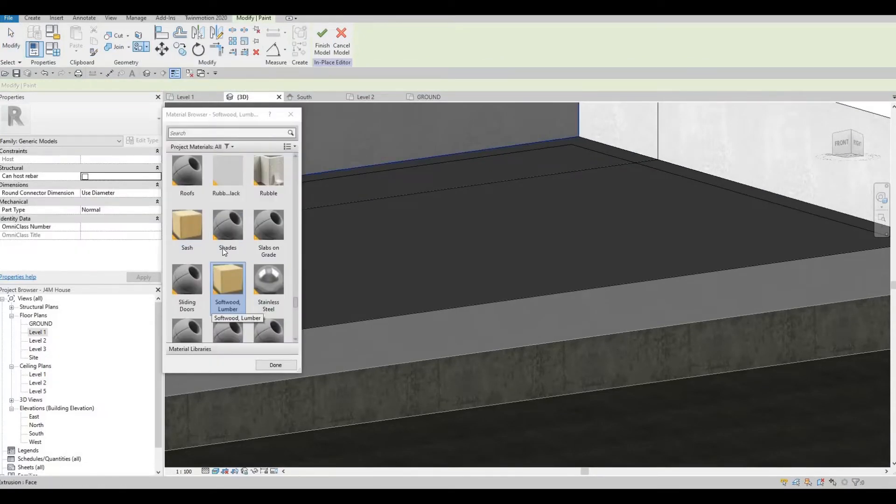
pyautogui.scroll(3, 225, 255)
pyautogui.scroll(4, 225, 251)
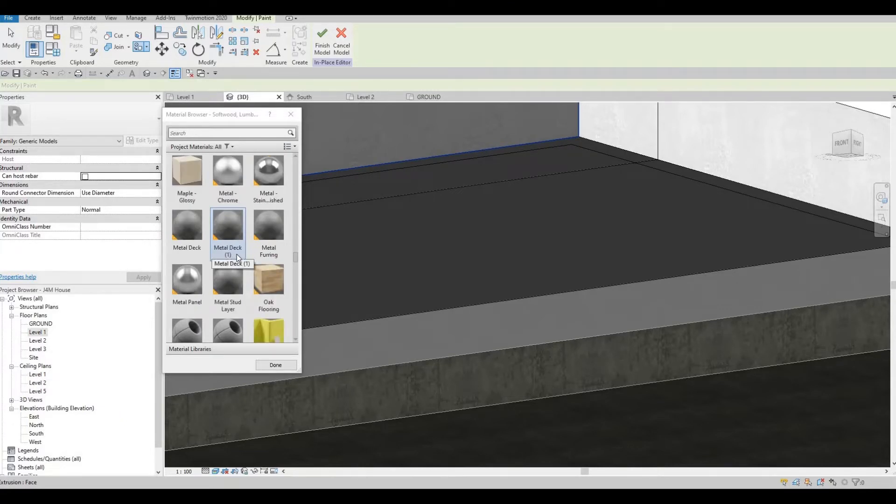
pyautogui.scroll(-4, 237, 257)
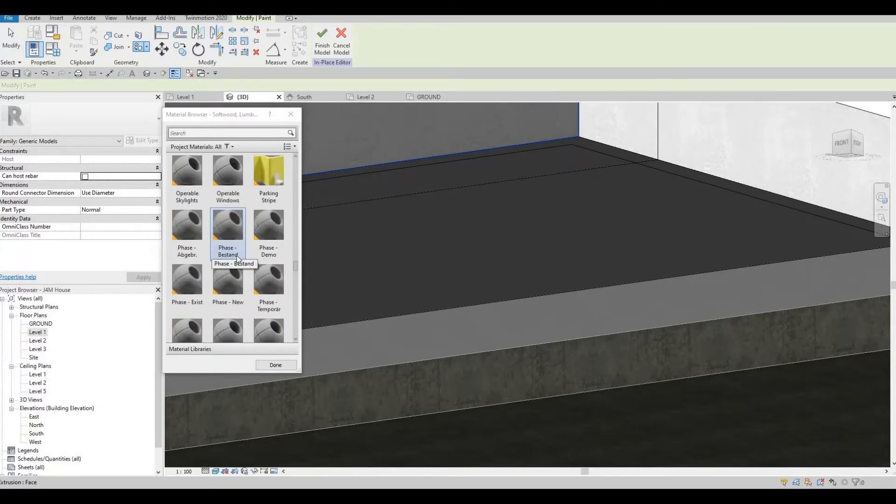
pyautogui.scroll(5, 237, 257)
pyautogui.scroll(-2, 237, 258)
pyautogui.scroll(2, 237, 258)
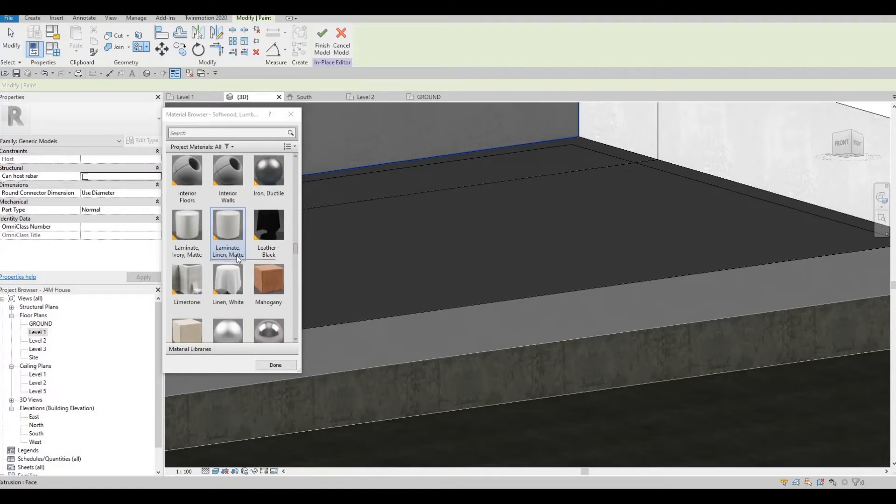
pyautogui.scroll(5, 238, 258)
pyautogui.scroll(-15, 237, 258)
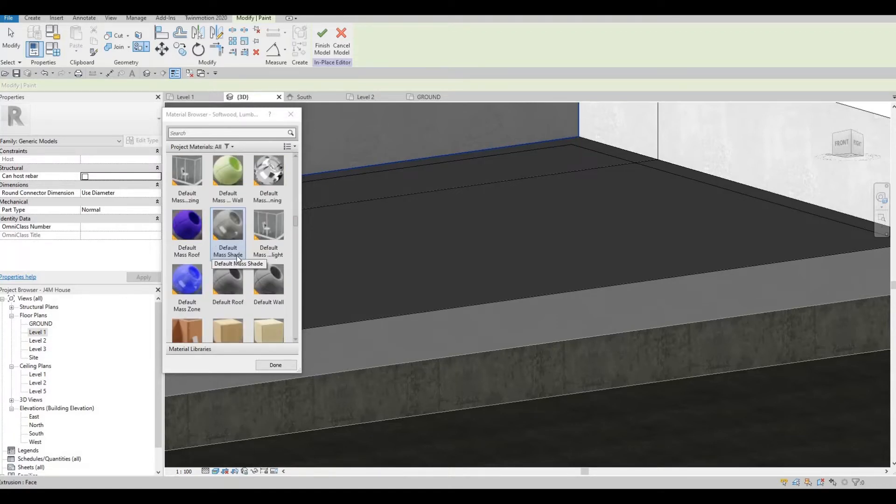
pyautogui.scroll(-5, 236, 256)
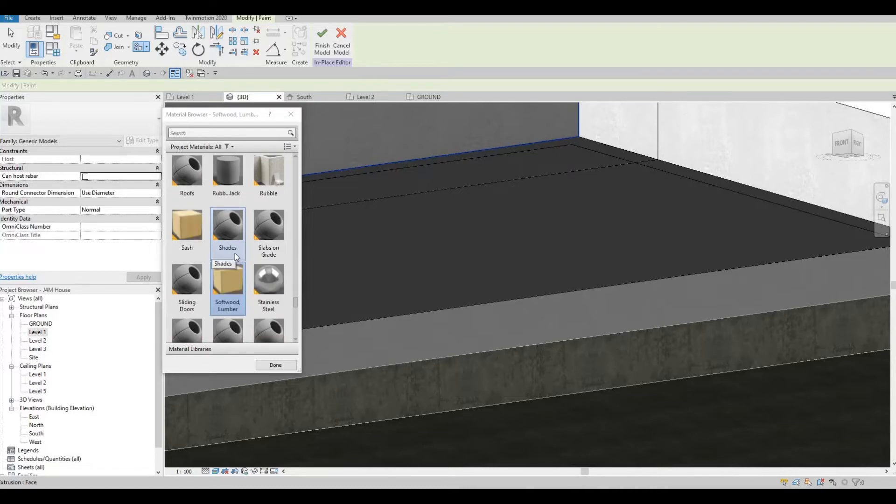
pyautogui.scroll(-8, 236, 255)
pyautogui.scroll(10, 237, 254)
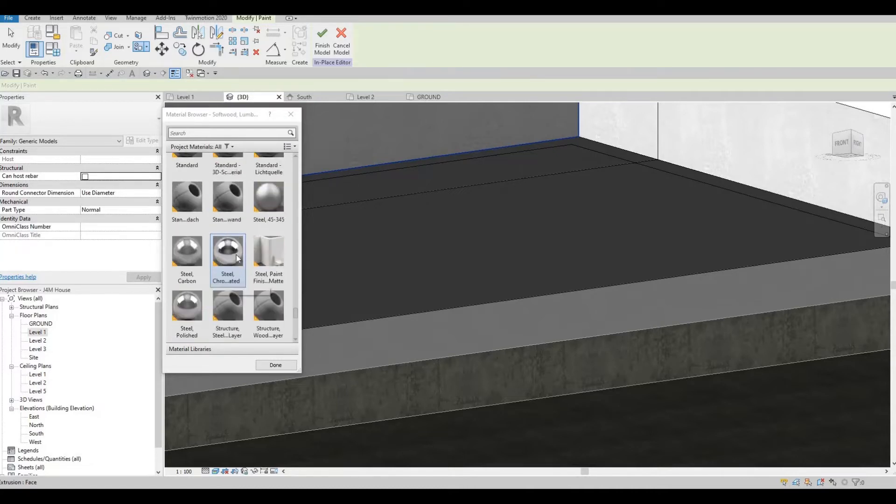
pyautogui.scroll(5, 241, 250)
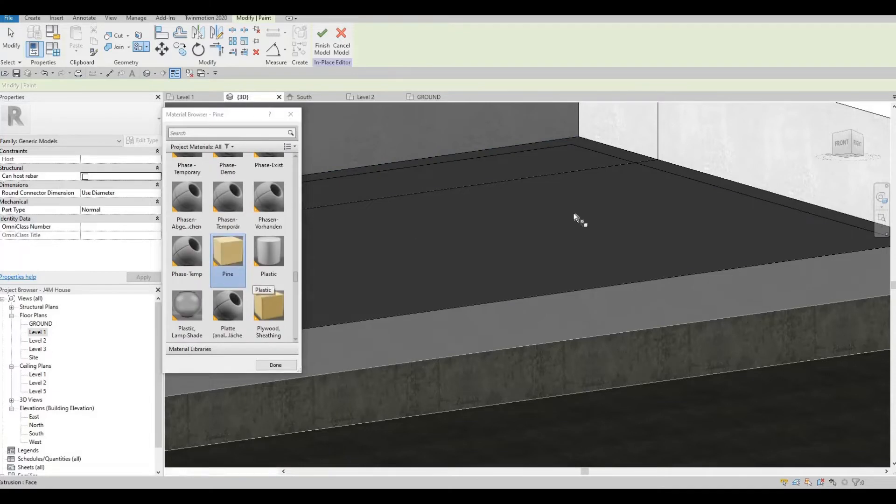
# Paint the main inner region and the narrow strip's inner region on the overhang's underside with Pine
pyautogui.click(548, 178)
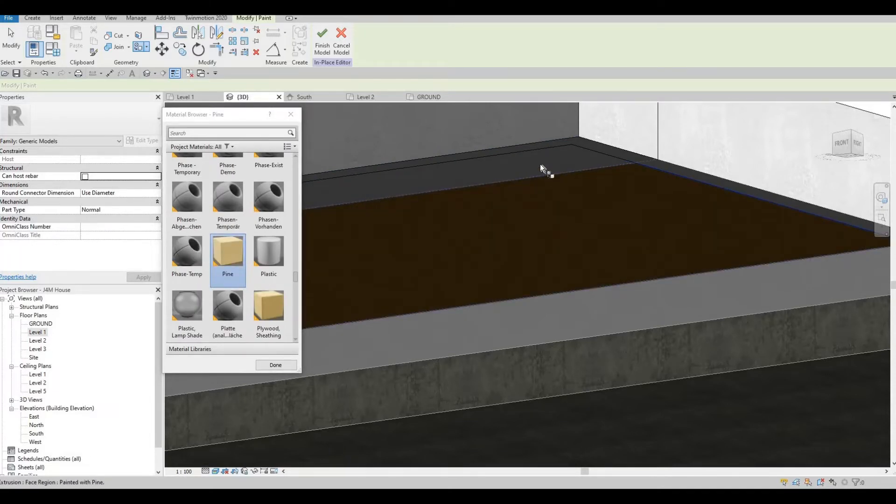
pyautogui.click(544, 180)
pyautogui.scroll(-2, 612, 179)
pyautogui.moveTo(469, 232)
pyautogui.mouseDown(button='middle')
pyautogui.moveTo(609, 191)
pyautogui.moveTo(648, 218)
pyautogui.moveTo(626, 212)
pyautogui.moveTo(652, 209)
pyautogui.moveTo(670, 186)
pyautogui.moveTo(626, 264)
pyautogui.moveTo(767, 309)
pyautogui.moveTo(691, 245)
pyautogui.moveTo(696, 190)
pyautogui.moveTo(644, 254)
pyautogui.moveTo(640, 238)
pyautogui.moveTo(616, 260)
pyautogui.moveTo(364, 75)
pyautogui.mouseUp(button='middle')
pyautogui.scroll(-2, 608, 189)
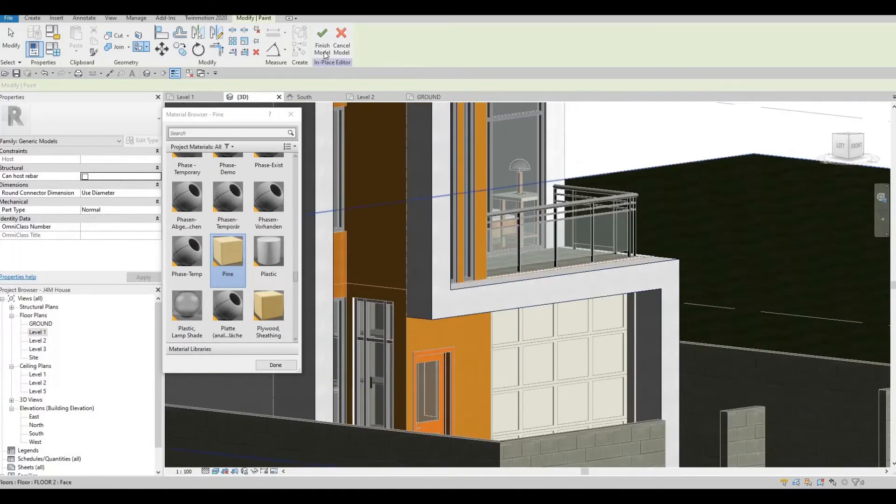
# Finish the overhang's in-place model and clear the selection
pyautogui.click(323, 39)
pyautogui.press('Escape')
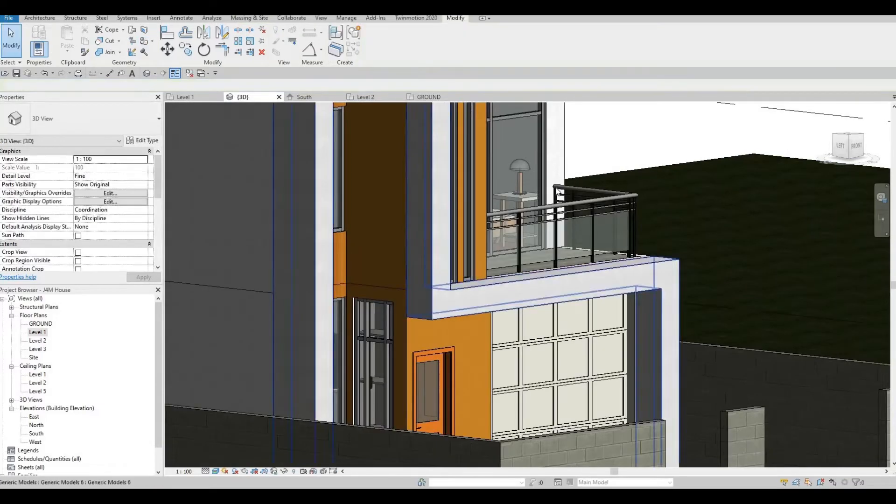
pyautogui.moveTo(656, 232)
pyautogui.keyDown('shift'); pyautogui.mouseDown(button='middle')
pyautogui.moveTo(538, 245)
pyautogui.moveTo(487, 214)
pyautogui.moveTo(549, 282)
pyautogui.moveTo(593, 269)
pyautogui.moveTo(625, 280)
pyautogui.moveTo(560, 294)
pyautogui.mouseUp(button='middle'); pyautogui.keyUp('shift')
pyautogui.scroll(2, 615, 252)
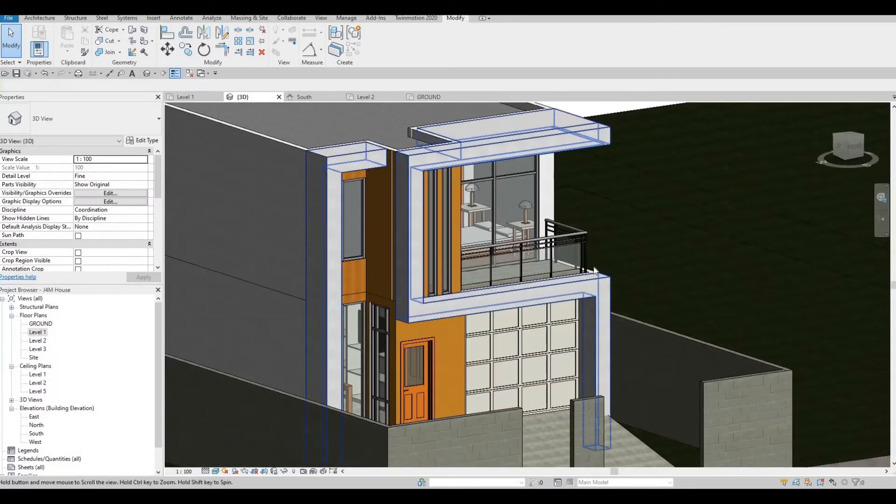
pyautogui.scroll(2, 554, 298)
pyautogui.press('Escape')
pyautogui.press('Escape')
pyautogui.scroll(-3, 539, 301)
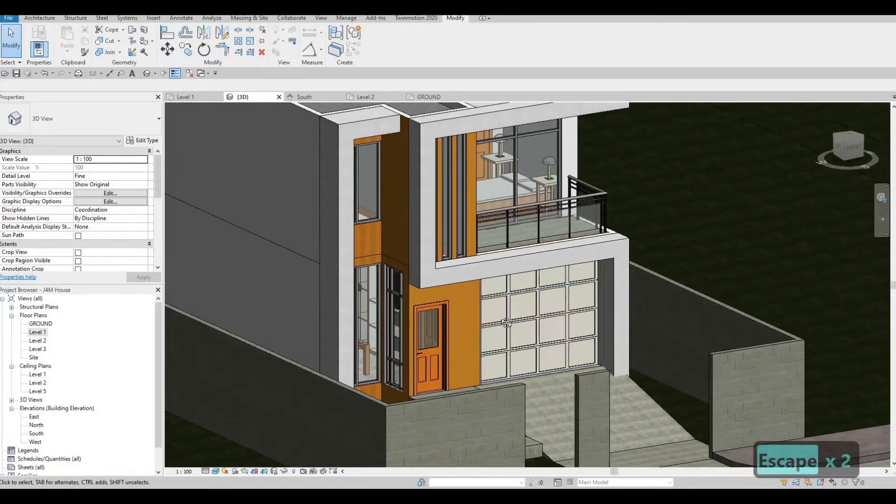
# Inspect the garage door's type properties, including its panel, frame and trim materials, and close them without changes
pyautogui.keyDown('shift'); pyautogui.moveTo(516, 326); pyautogui.dragTo(258, 186, button='middle'); pyautogui.keyUp('shift')
pyautogui.scroll(2, 509, 318)
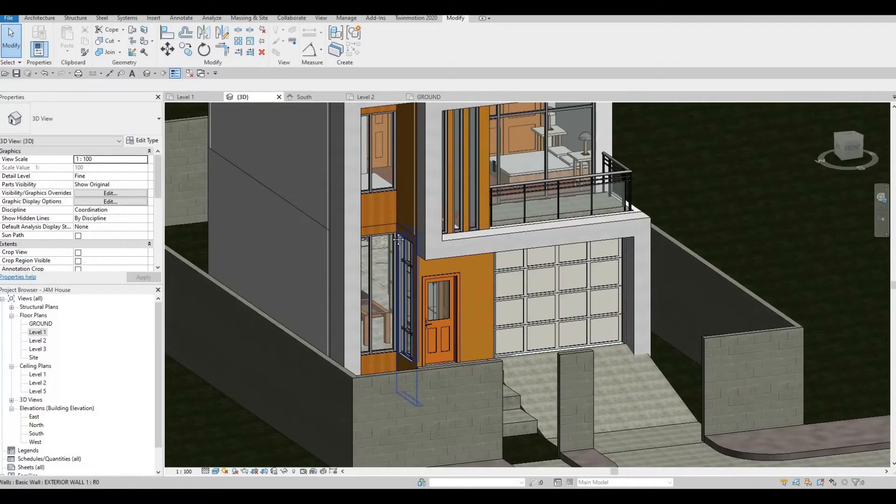
pyautogui.keyDown('shift'); pyautogui.moveTo(375, 253); pyautogui.dragTo(494, 276, button='middle'); pyautogui.keyUp('shift')
pyautogui.scroll(-3, 389, 292)
pyautogui.scroll(5, 484, 262)
pyautogui.press('Escape')
pyautogui.click(485, 290)
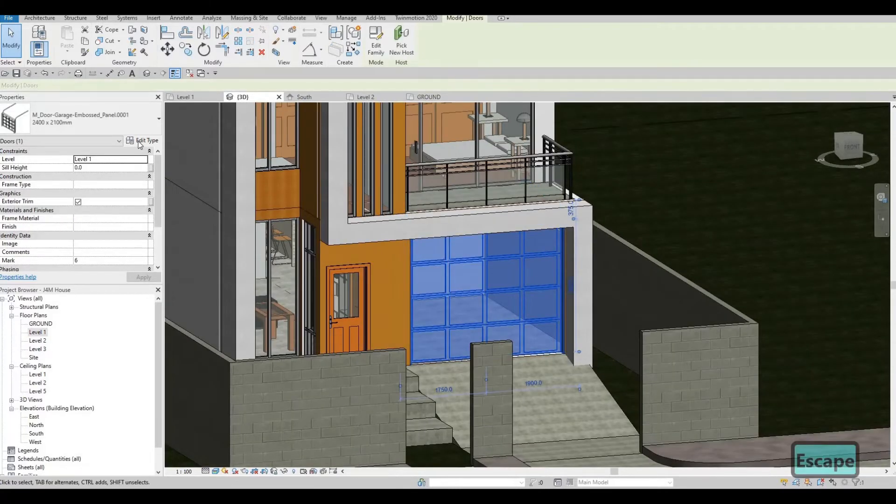
pyautogui.click(143, 140)
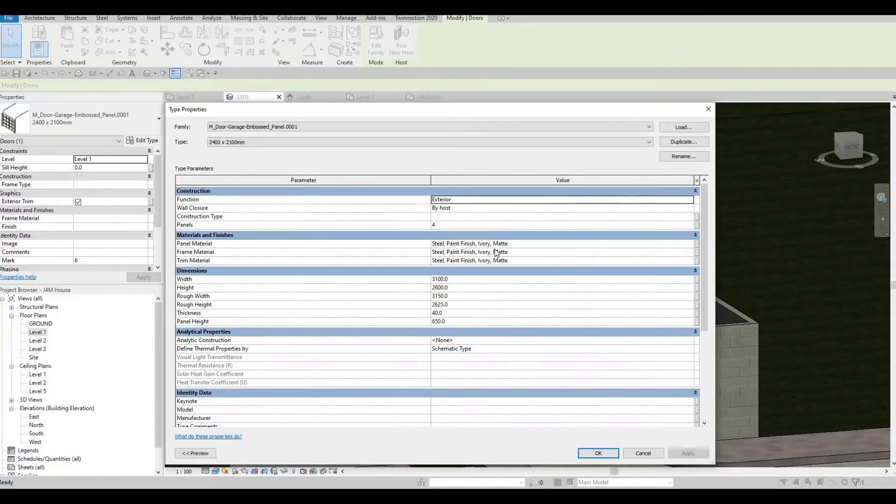
pyautogui.press('Escape')
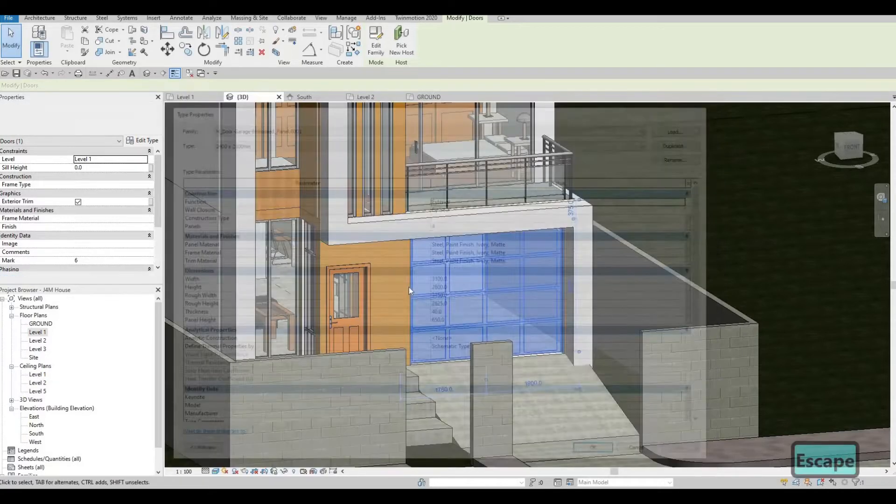
pyautogui.press('Escape')
pyautogui.press('Escape')
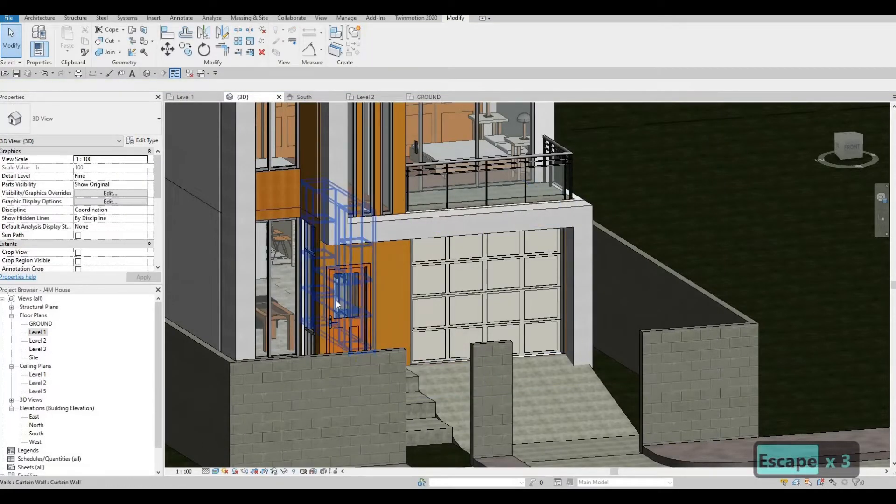
# Set the panel material of the front entry door's type to Damp-proofing
pyautogui.click(336, 300)
pyautogui.click(144, 141)
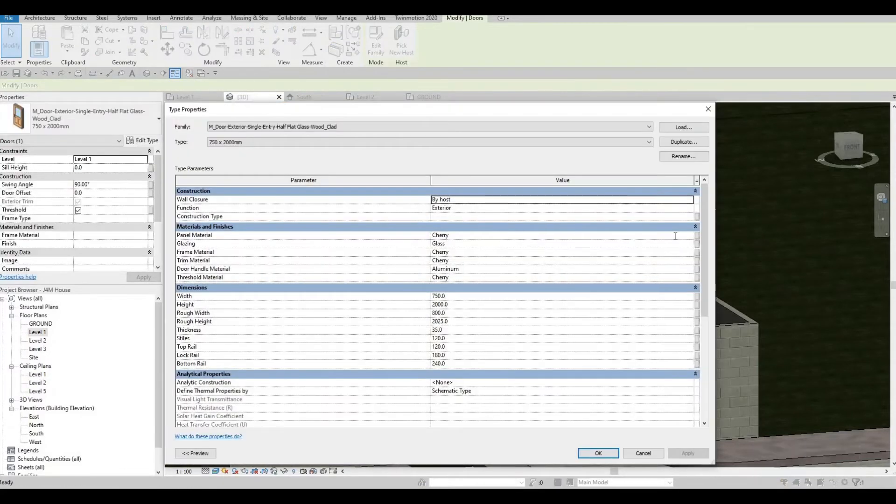
pyautogui.click(690, 236)
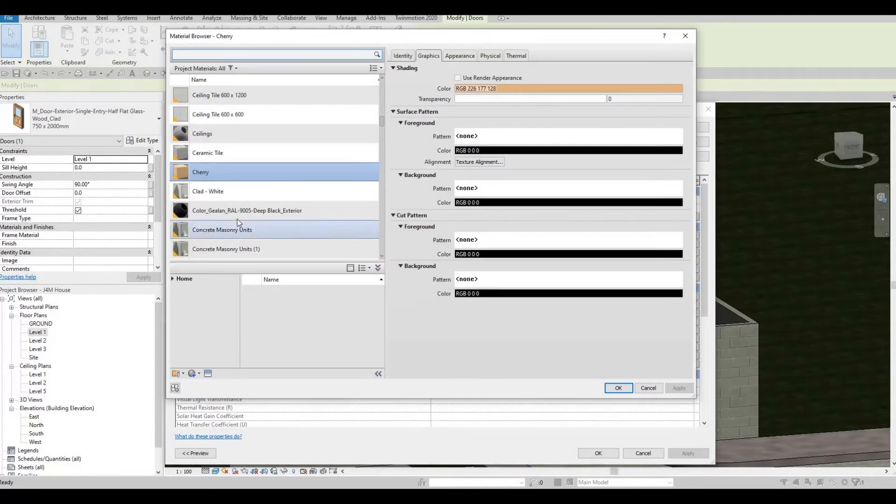
pyautogui.scroll(-2, 239, 223)
pyautogui.scroll(-3, 239, 225)
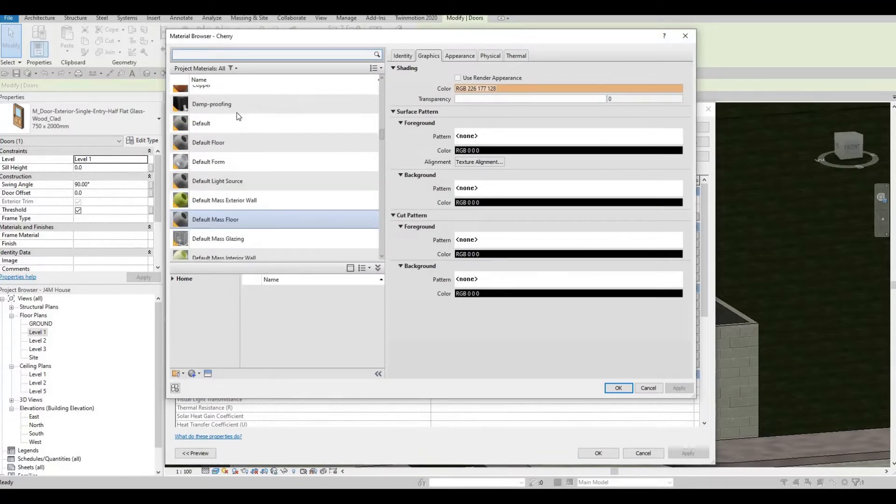
pyautogui.click(276, 104)
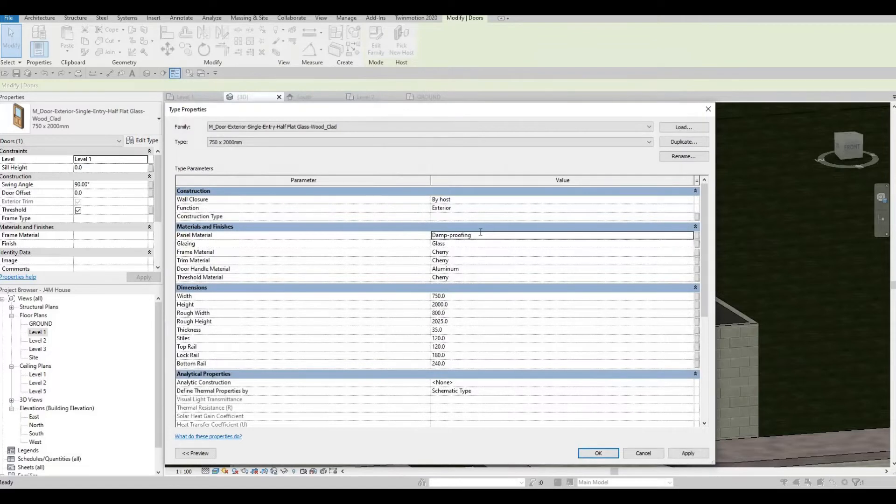
# Copy the Damp-proofing material to the entry door's frame, trim and threshold, apply the type changes and clear the selection
pyautogui.hotkey('ctrl', 'c')
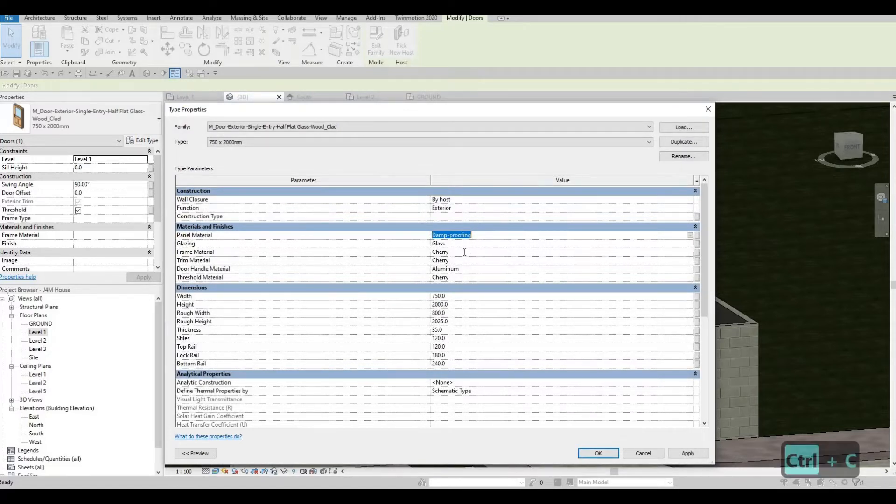
pyautogui.hotkey('ctrl', 'c')
pyautogui.hotkey('ctrl', 'c')
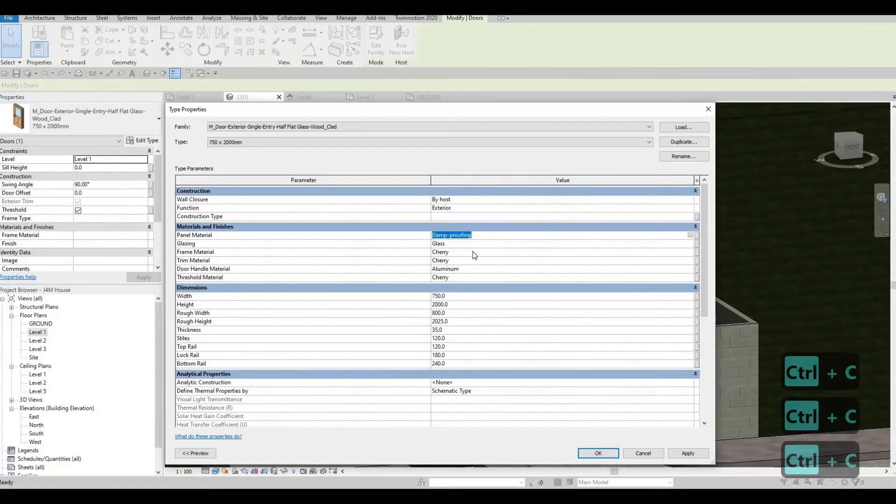
pyautogui.click(473, 252)
pyautogui.hotkey('ctrl', 'v')
pyautogui.click(468, 261)
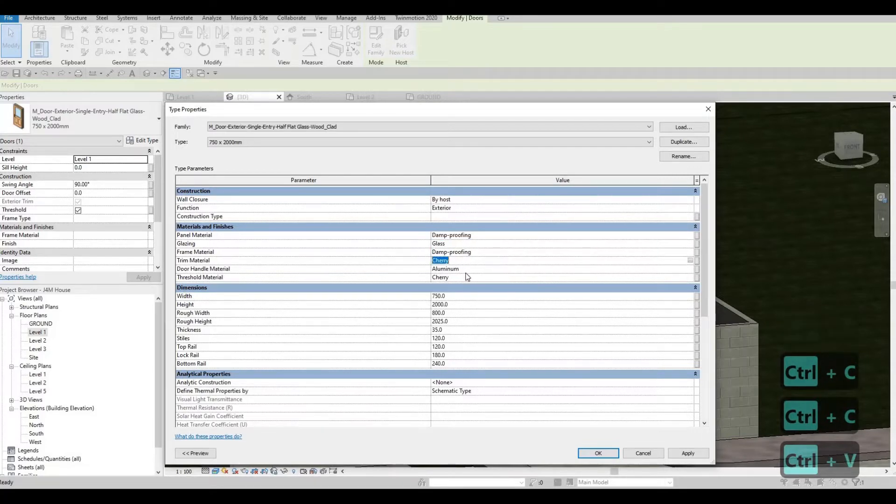
pyautogui.hotkey('ctrl', 'v')
pyautogui.click(465, 276)
pyautogui.press('ctrl+super+v')
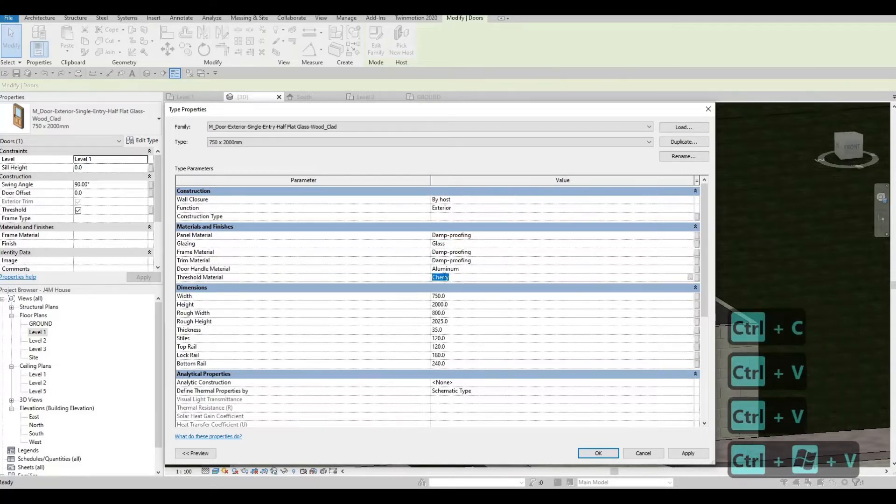
pyautogui.hotkey('ctrl', 'v')
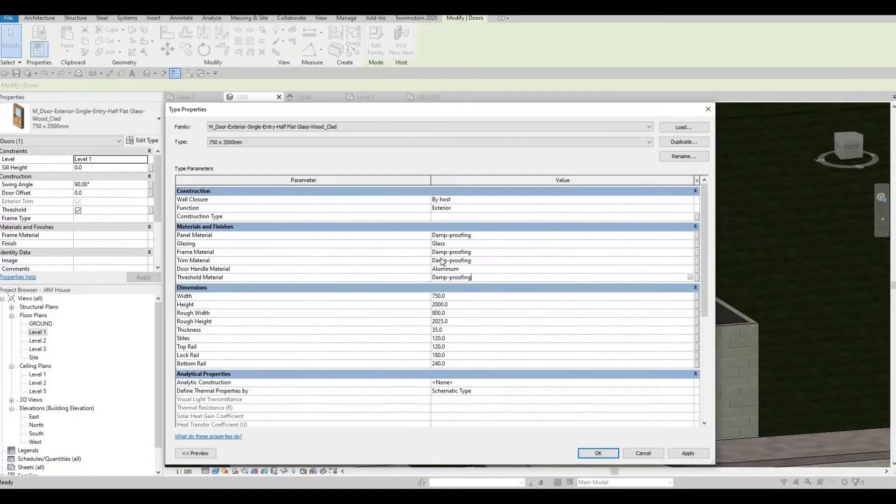
pyautogui.click(688, 453)
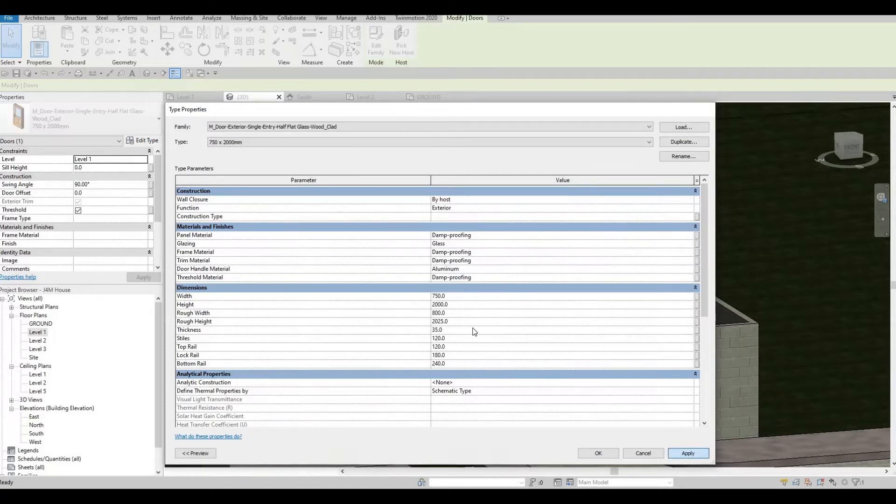
pyautogui.press('Escape')
pyautogui.press('Escape')
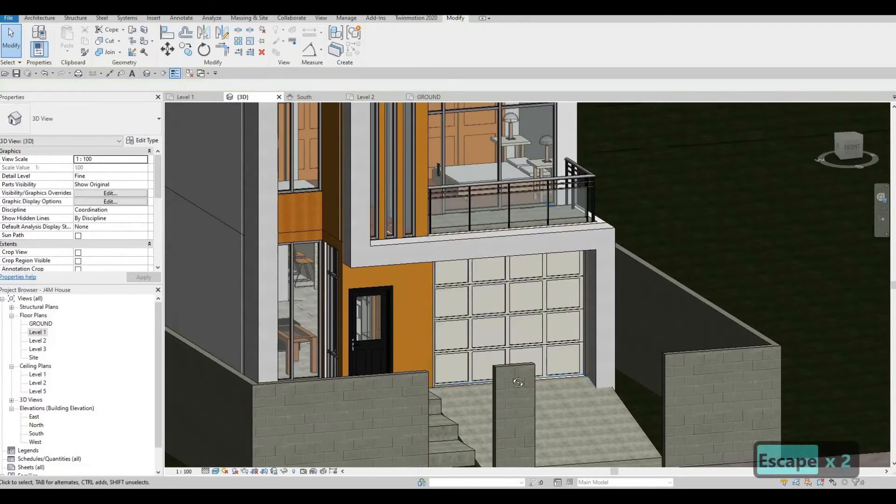
# Open the balcony railing's type properties and review its baluster placement settings
pyautogui.keyDown('shift'); pyautogui.moveTo(519, 382); pyautogui.dragTo(484, 195, button='middle'); pyautogui.keyUp('shift')
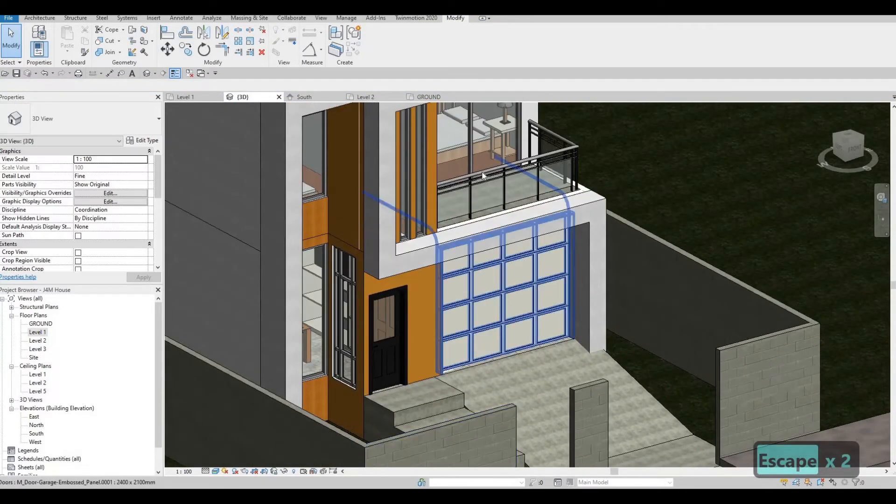
pyautogui.click(462, 177)
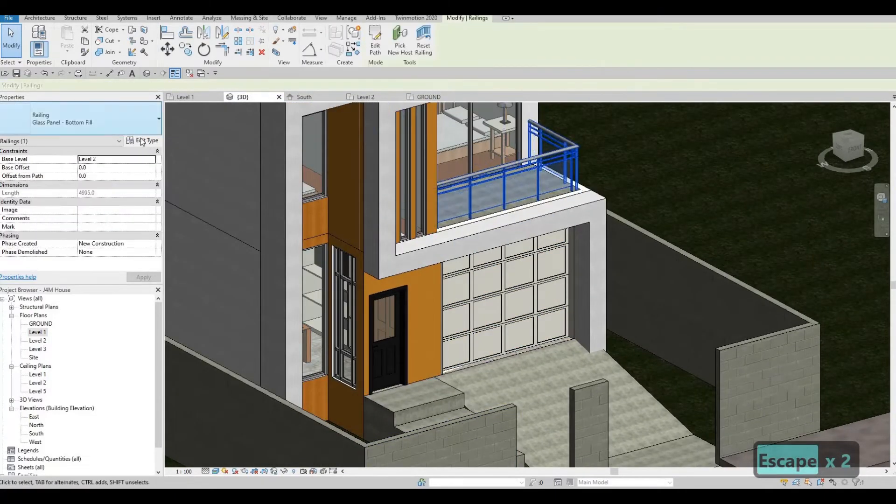
pyautogui.click(142, 141)
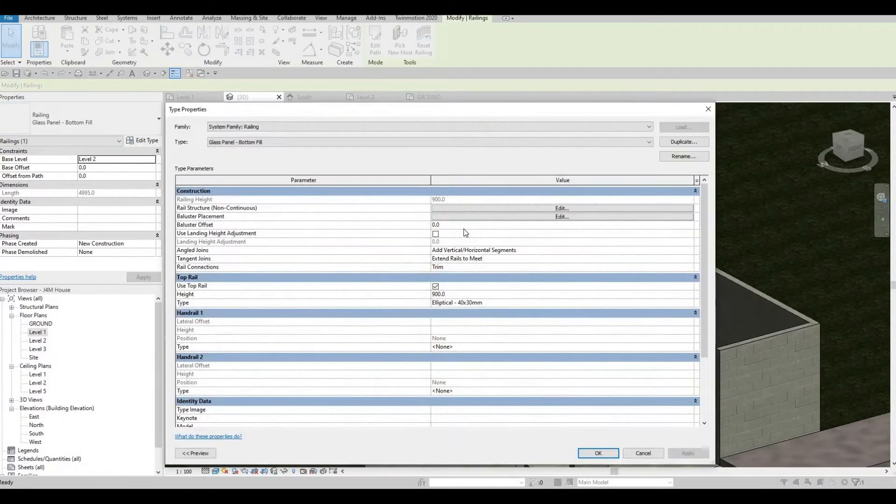
pyautogui.click(516, 217)
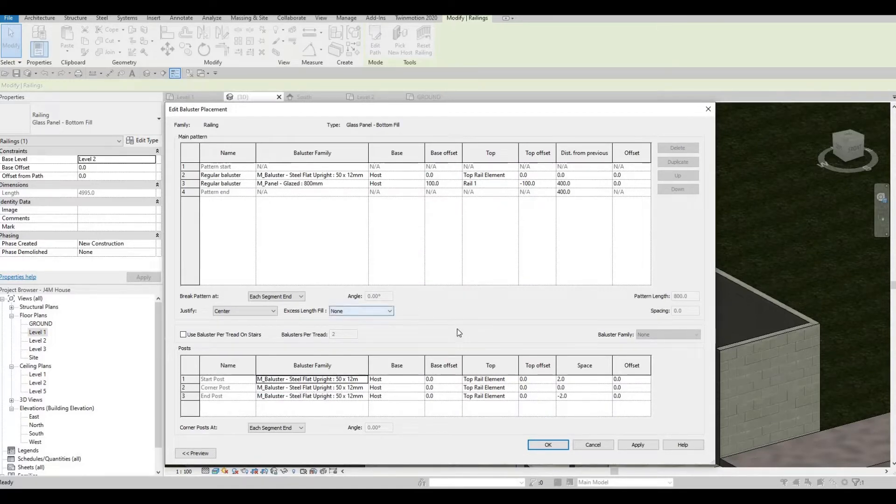
pyautogui.press('Escape')
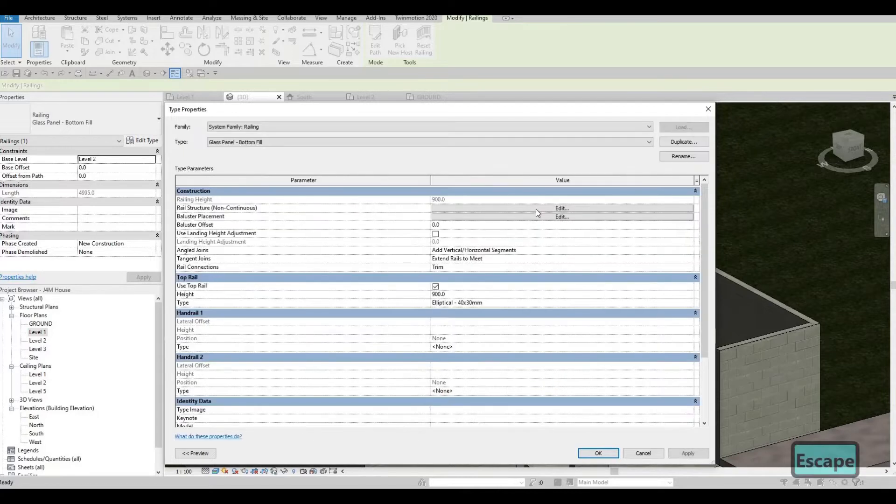
# Delete Rail 1 and Rail 2 from the balcony railing's non-continuous rail structure
pyautogui.click(537, 209)
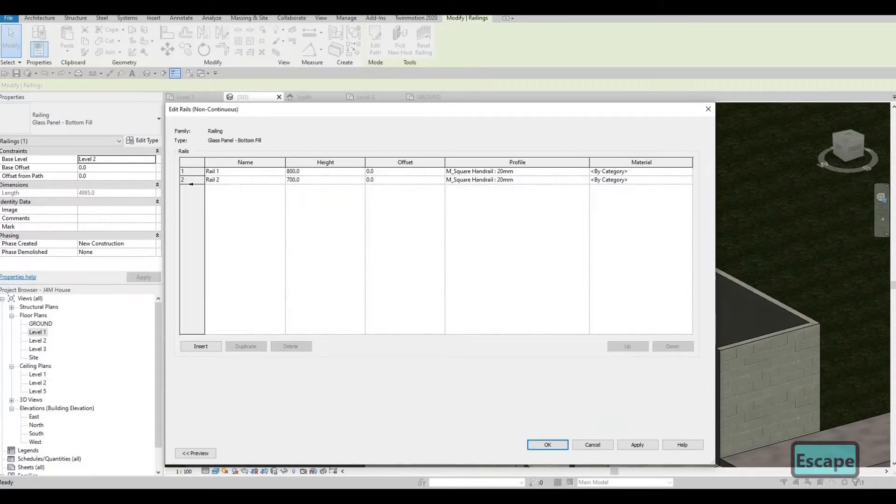
pyautogui.click(191, 183)
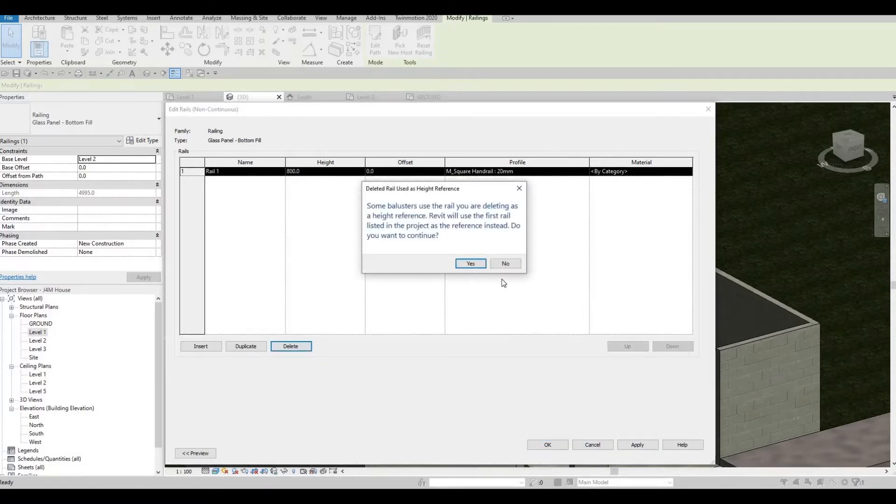
pyautogui.press('Return')
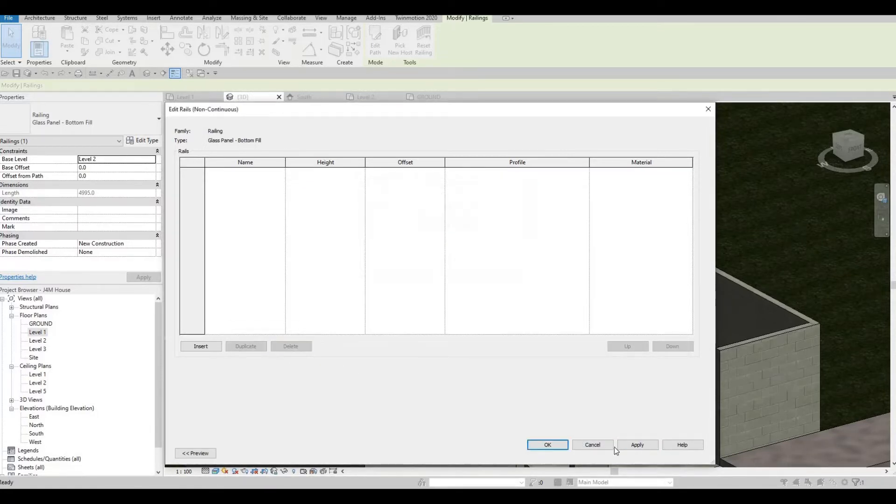
pyautogui.click(549, 446)
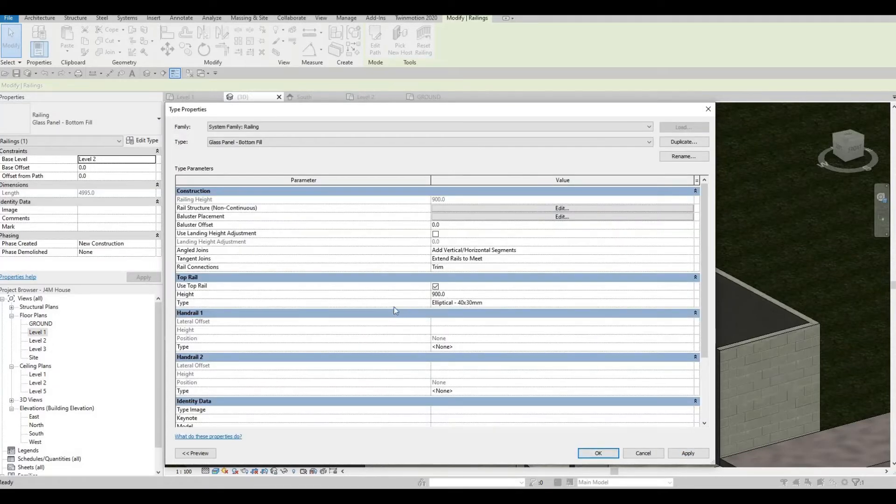
# Set the profile of the railing's Elliptical - 40x30mm top rail type to M_Rectangular Handrail : 50 x 50mm
pyautogui.click(647, 302)
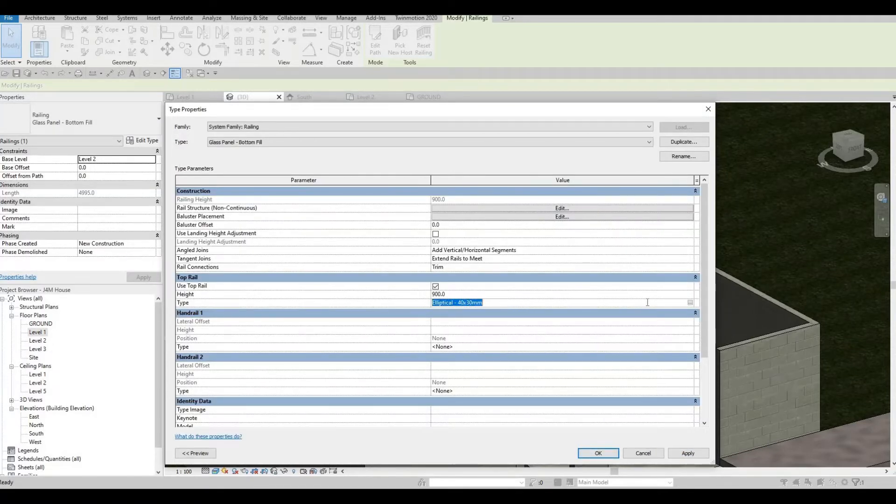
pyautogui.click(690, 303)
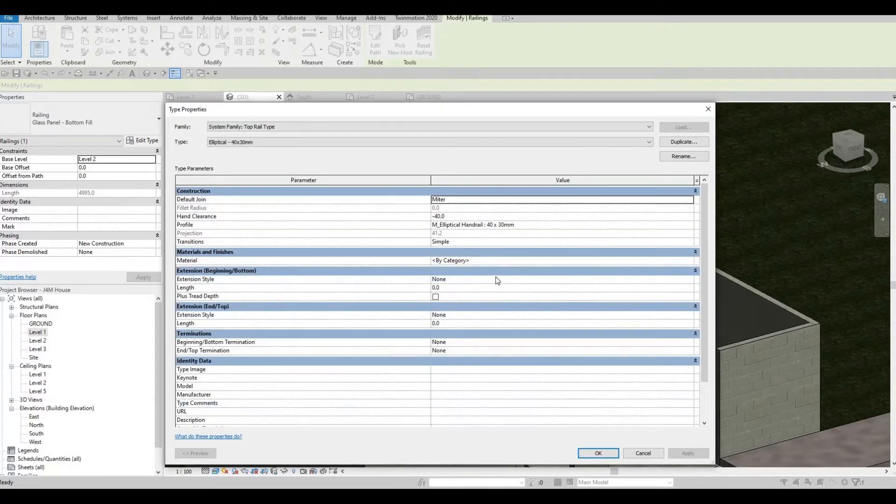
pyautogui.click(579, 227)
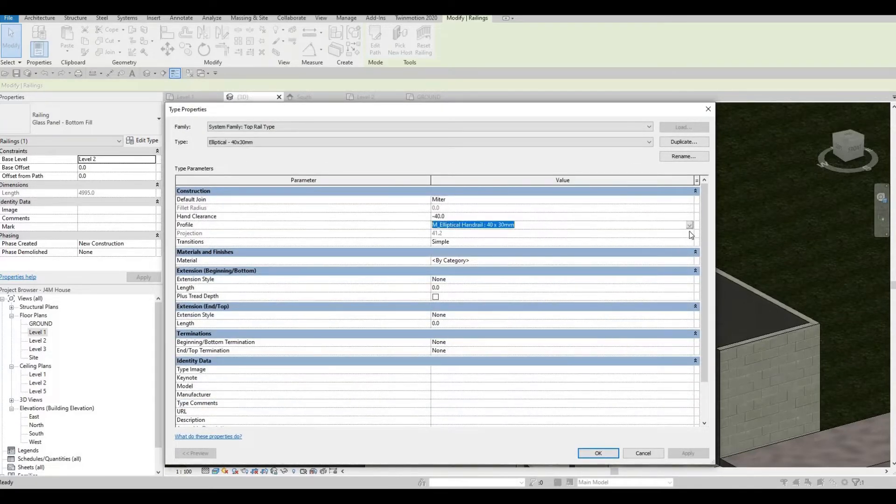
pyautogui.click(689, 226)
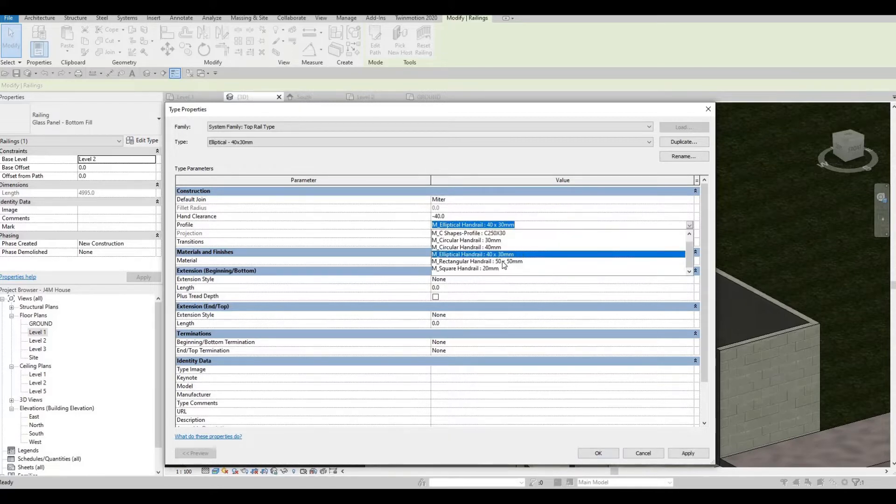
pyautogui.click(503, 262)
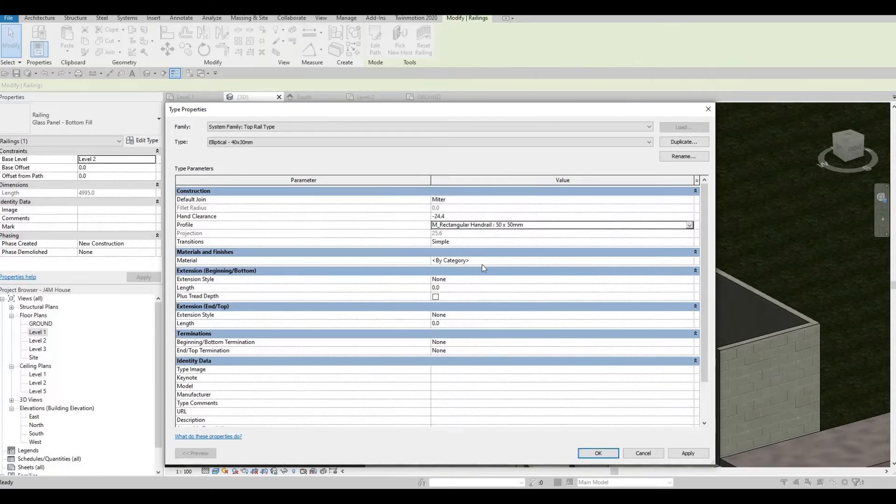
# Assign the Aluminum 1100-H14 material from the AEC Materials Metal library to the railing's top rail type
pyautogui.click(685, 263)
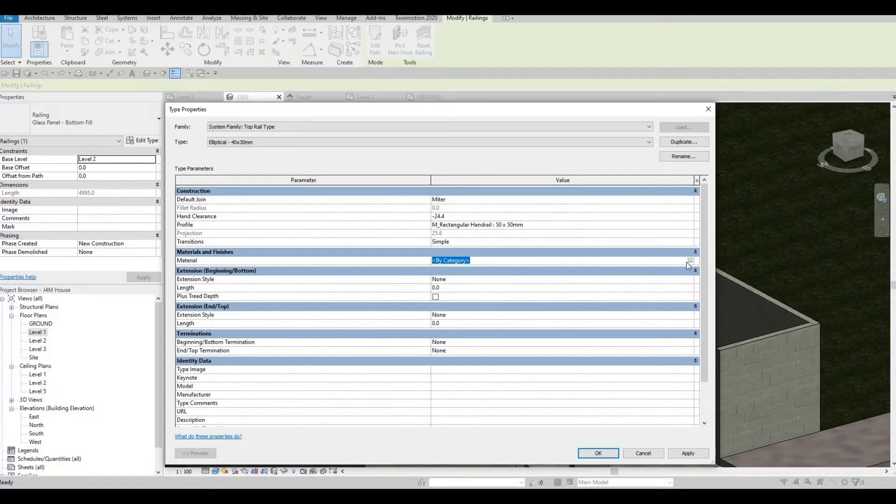
pyautogui.click(691, 260)
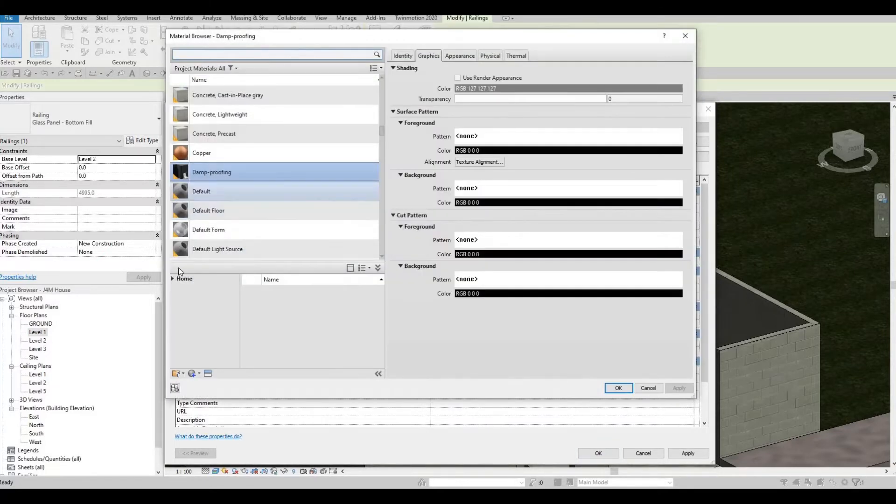
pyautogui.scroll(-2, 178, 257)
pyautogui.click(176, 280)
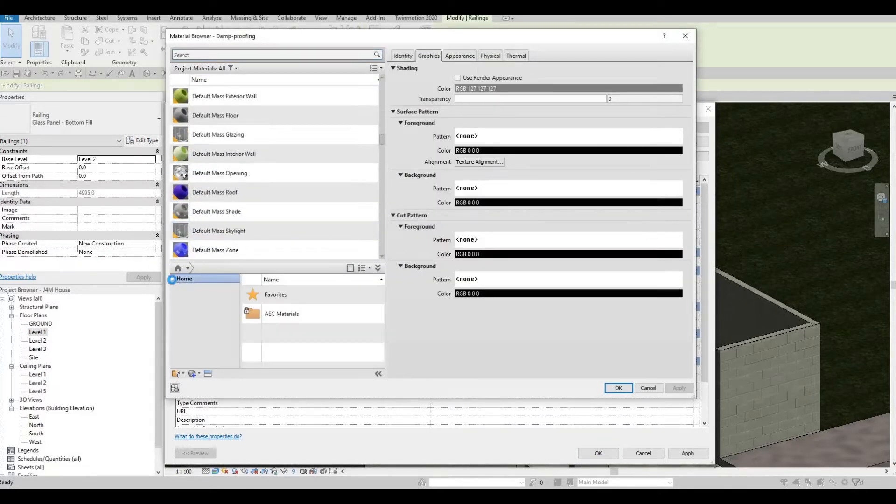
pyautogui.click(177, 298)
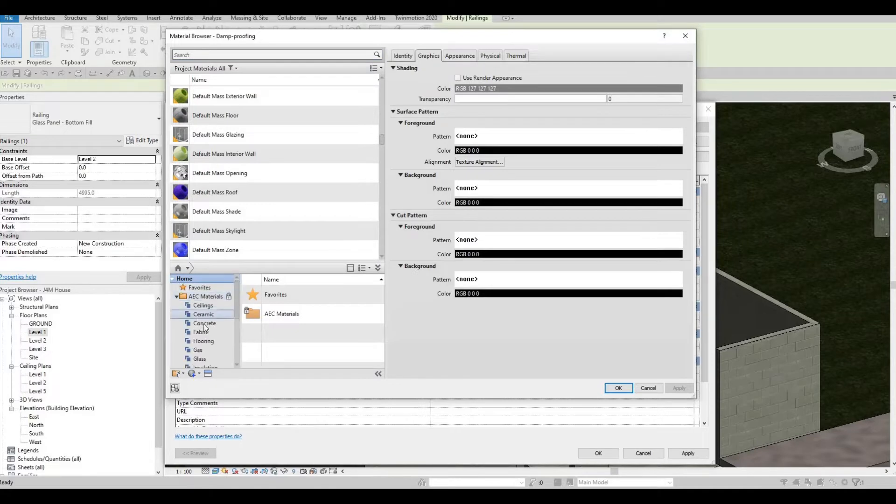
pyautogui.scroll(-3, 200, 328)
pyautogui.scroll(-1, 206, 348)
pyautogui.click(204, 341)
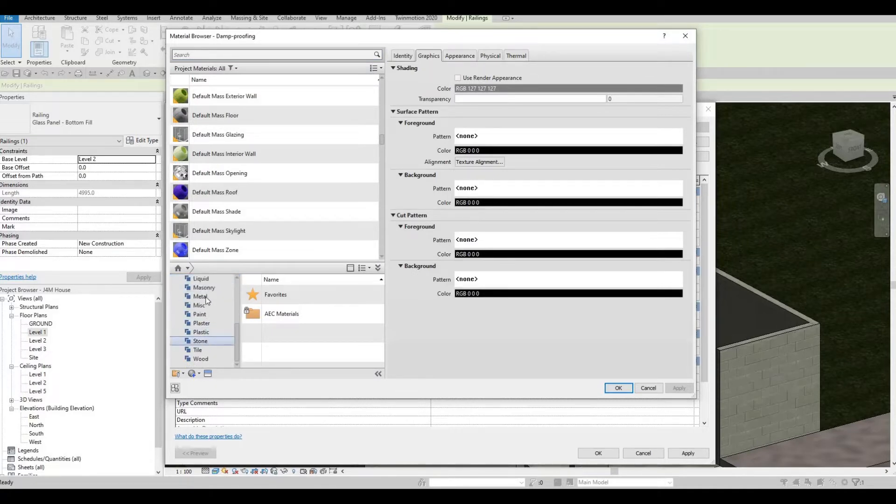
pyautogui.click(206, 298)
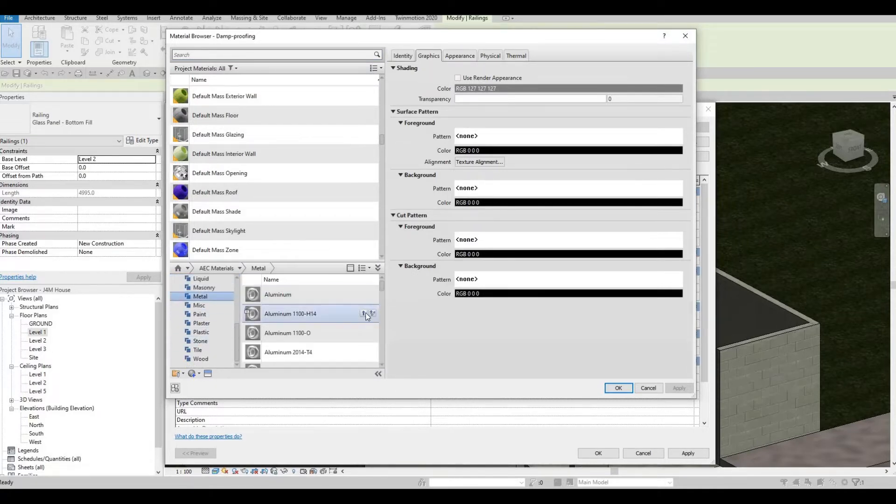
pyautogui.click(364, 313)
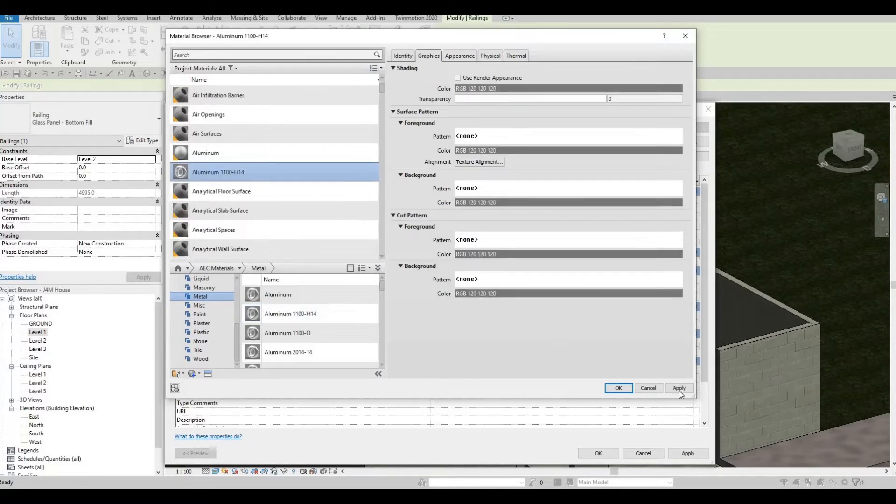
pyautogui.click(679, 389)
pyautogui.click(619, 388)
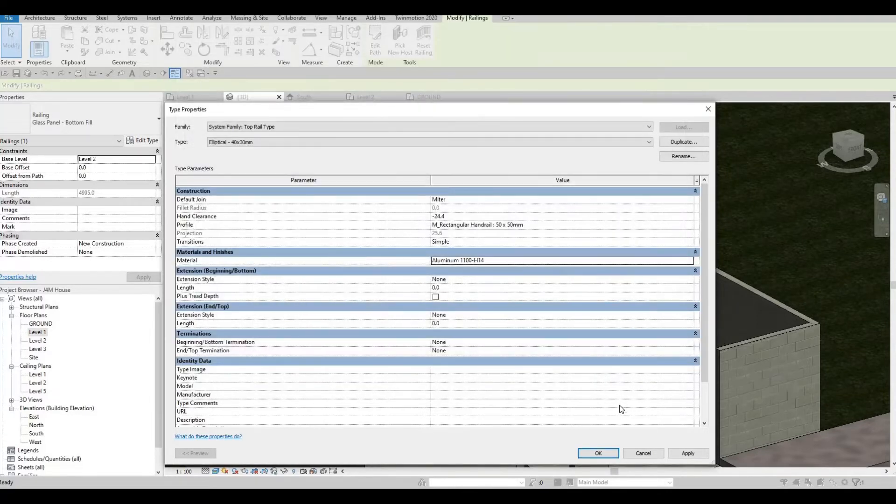
# Copy the top rail's material name and accept the top rail type's properties
pyautogui.click(497, 262)
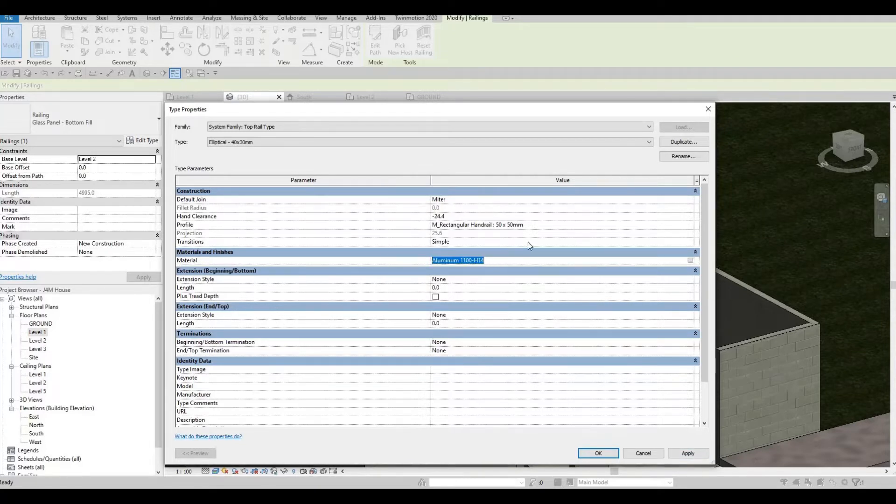
pyautogui.hotkey('ctrl', 'c')
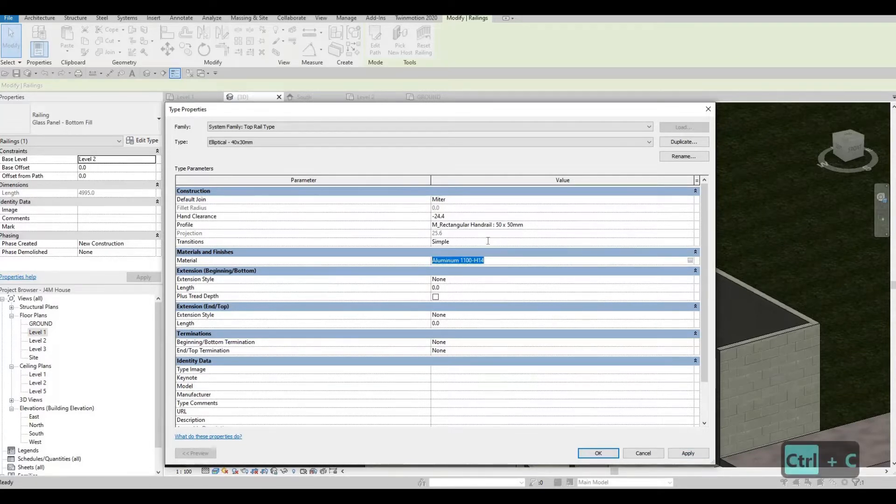
pyautogui.scroll(-3, 491, 261)
pyautogui.scroll(3, 686, 442)
pyautogui.click(598, 453)
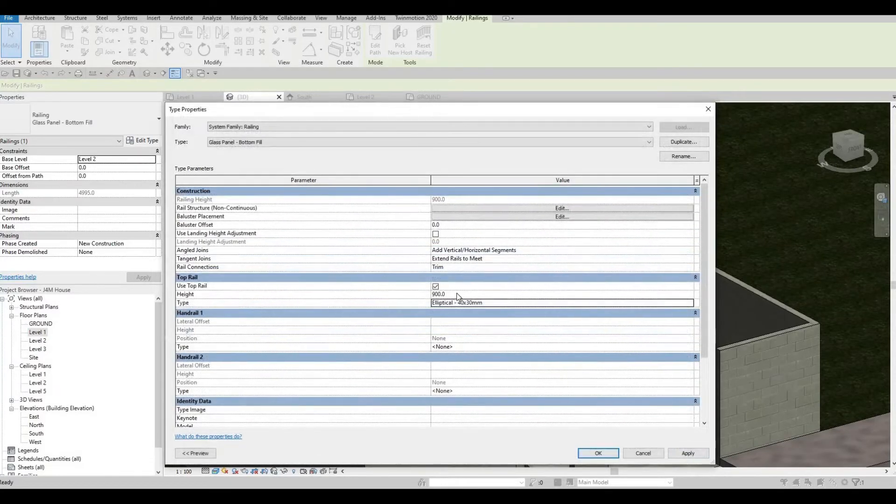
# Review the baluster families in the balcony railing's baluster placement and leave without editing them
pyautogui.click(528, 217)
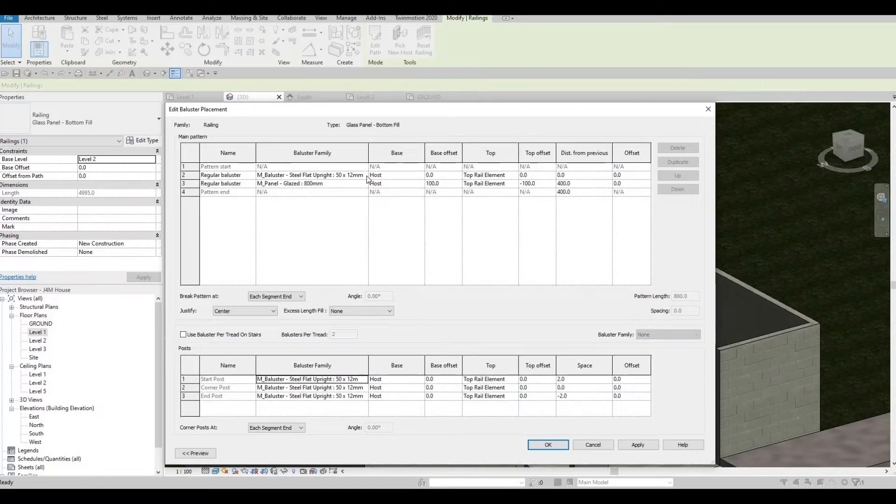
pyautogui.click(365, 175)
pyautogui.press('Escape')
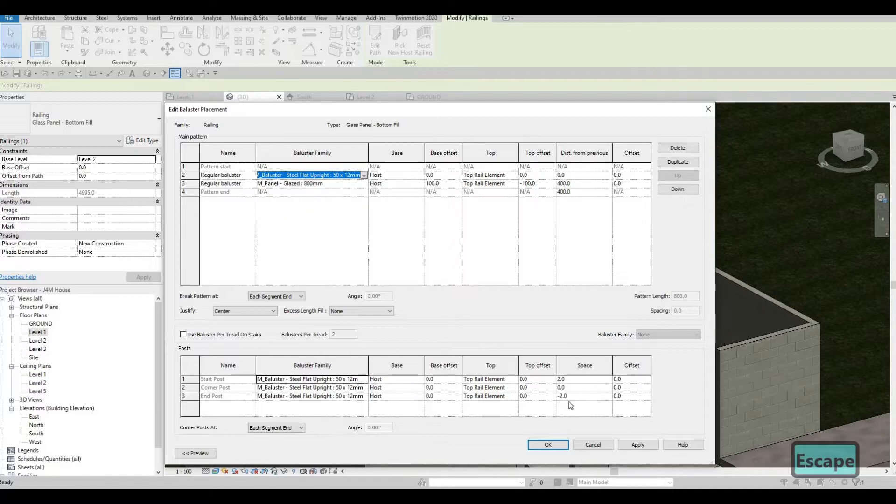
pyautogui.press('Escape')
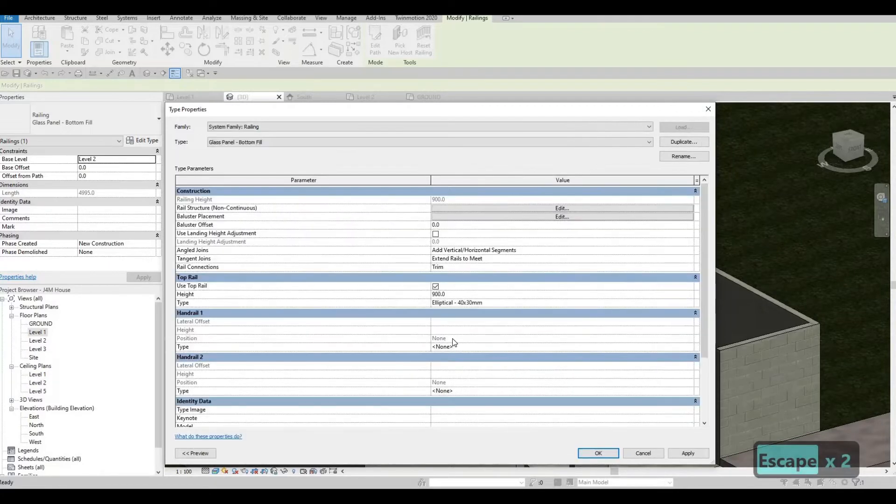
# Accept the balcony railing's type changes and clear the selection
pyautogui.scroll(-1, 452, 346)
pyautogui.scroll(-3, 683, 455)
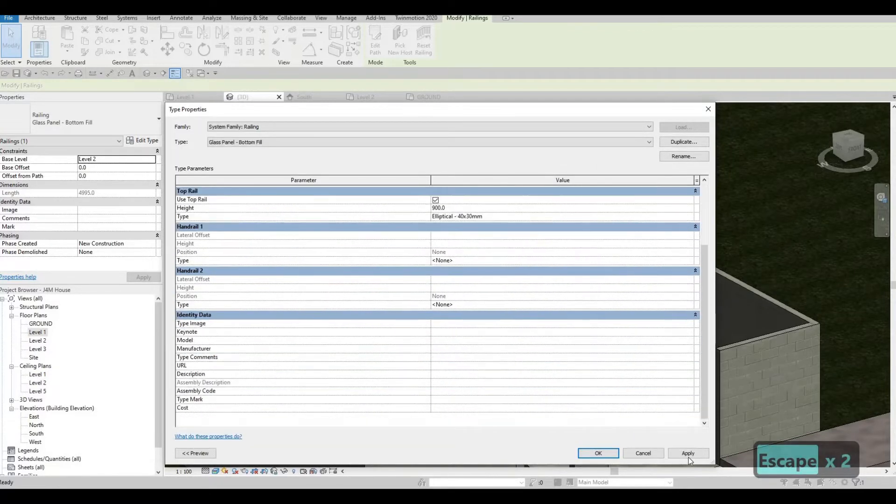
pyautogui.click(598, 453)
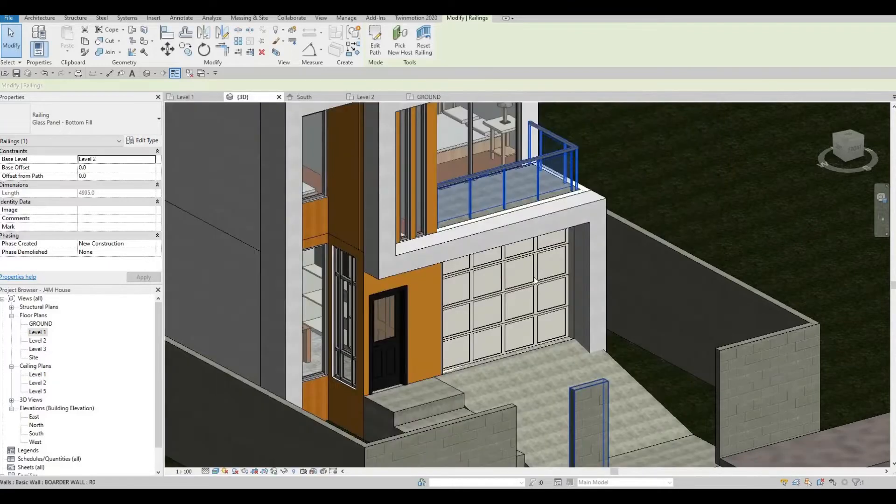
pyautogui.press('Escape')
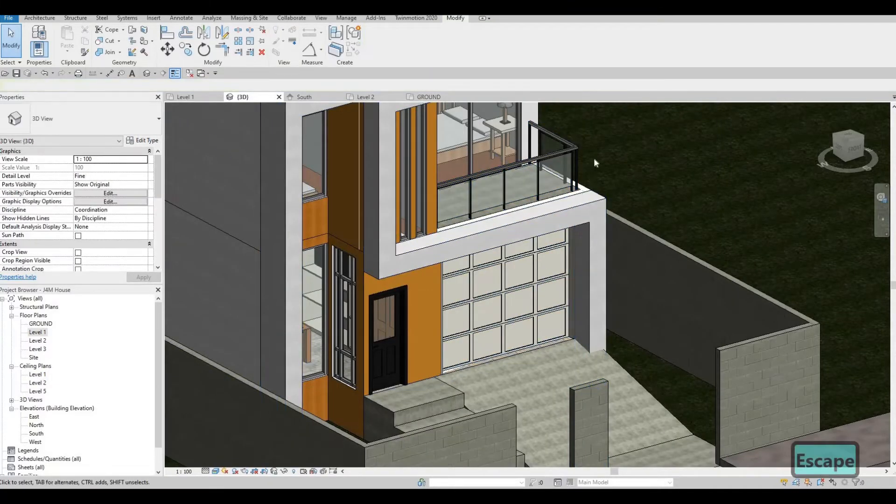
# Examine the restyled balcony railing and the front facade from several angles
pyautogui.keyDown('shift'); pyautogui.moveTo(594, 158); pyautogui.dragTo(597, 215, button='middle'); pyautogui.keyUp('shift')
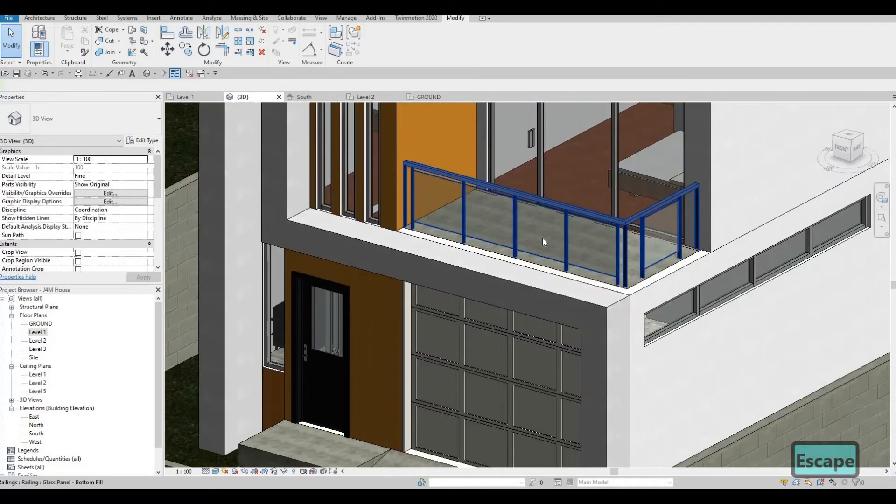
pyautogui.scroll(-4, 473, 238)
pyautogui.keyDown('shift'); pyautogui.moveTo(416, 257); pyautogui.dragTo(470, 240, button='middle'); pyautogui.keyUp('shift')
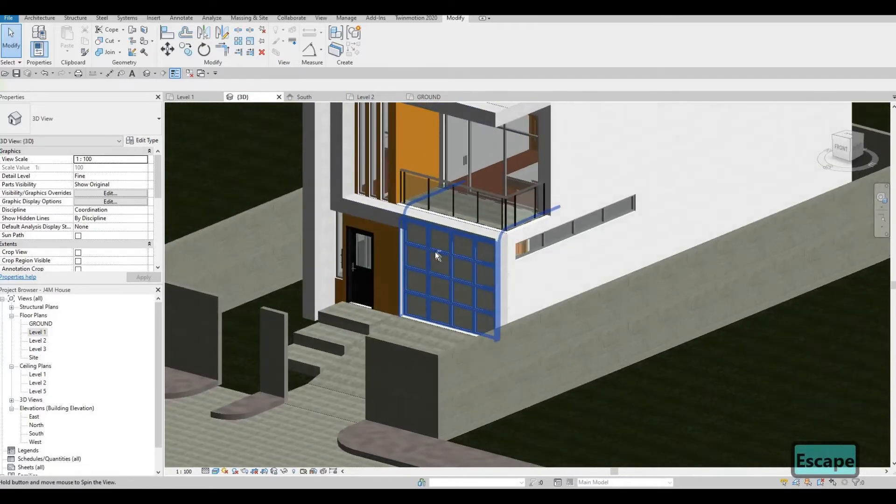
pyautogui.scroll(-3, 481, 276)
pyautogui.keyDown('shift'); pyautogui.moveTo(481, 275); pyautogui.dragTo(537, 265, button='middle'); pyautogui.keyUp('shift')
pyautogui.scroll(-3, 593, 294)
pyautogui.scroll(4, 537, 266)
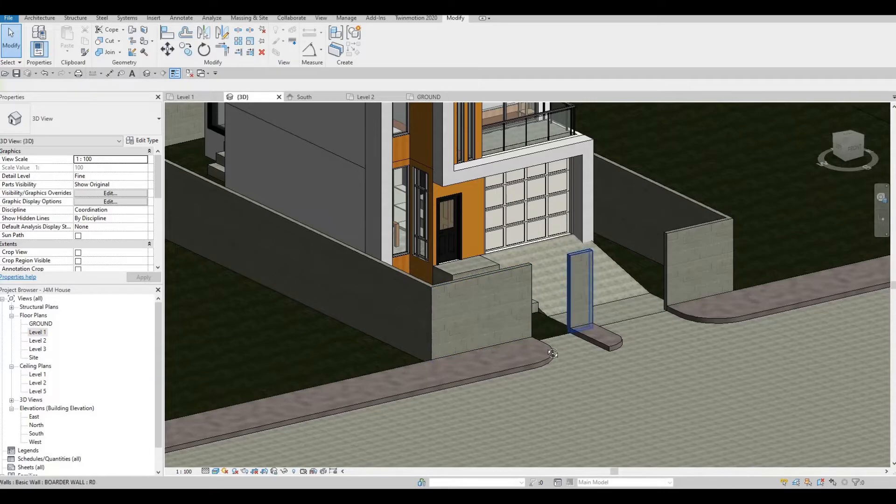
# Inspect the white strip below the entry door by selecting it to identify which element it belongs to
pyautogui.keyDown('shift'); pyautogui.moveTo(578, 290); pyautogui.dragTo(500, 253, button='middle'); pyautogui.keyUp('shift')
pyautogui.scroll(6, 438, 245)
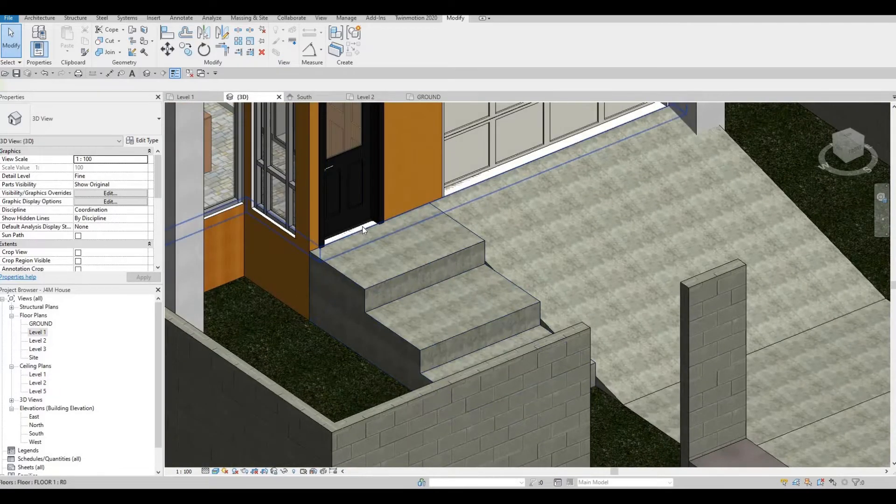
pyautogui.click(362, 227)
pyautogui.press('Escape')
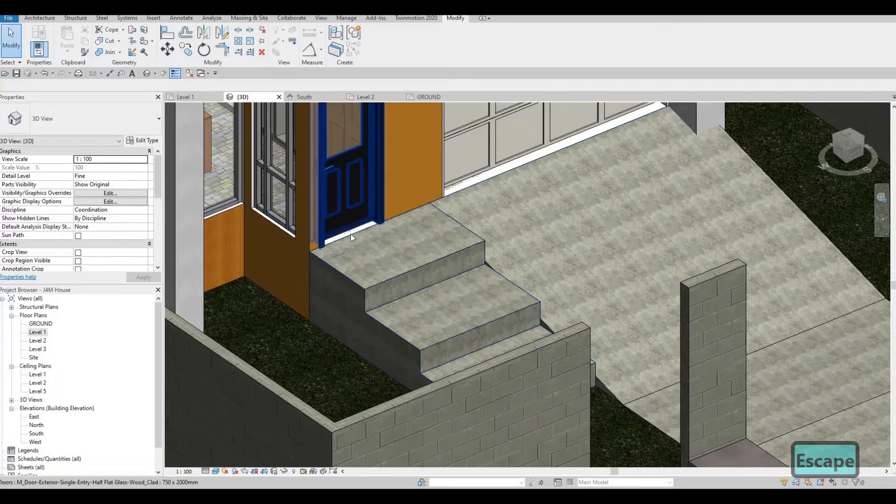
pyautogui.click(351, 233)
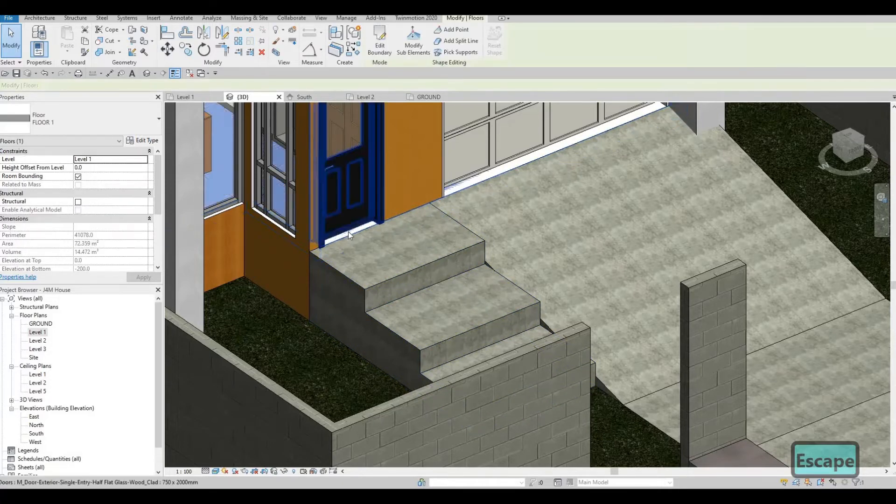
pyautogui.press('Escape')
pyautogui.scroll(1, 361, 248)
pyautogui.scroll(3, 379, 239)
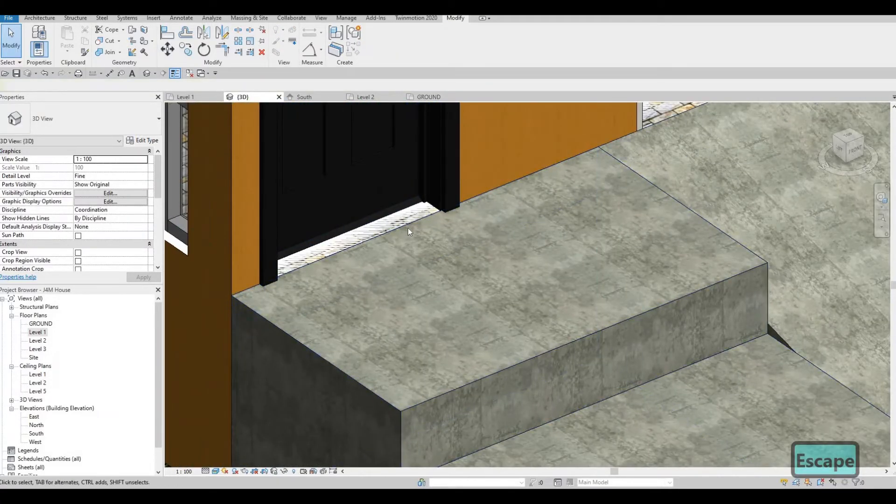
pyautogui.scroll(-2, 408, 227)
pyautogui.scroll(4, 517, 216)
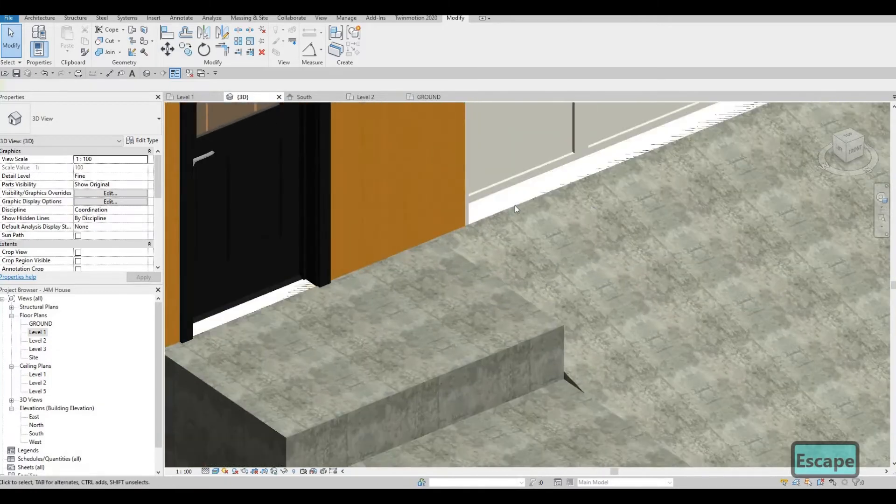
# Open the FLOOR 1 slab's boundary sketch to check its front edge, close it unedited and clear the selection
pyautogui.click(514, 206)
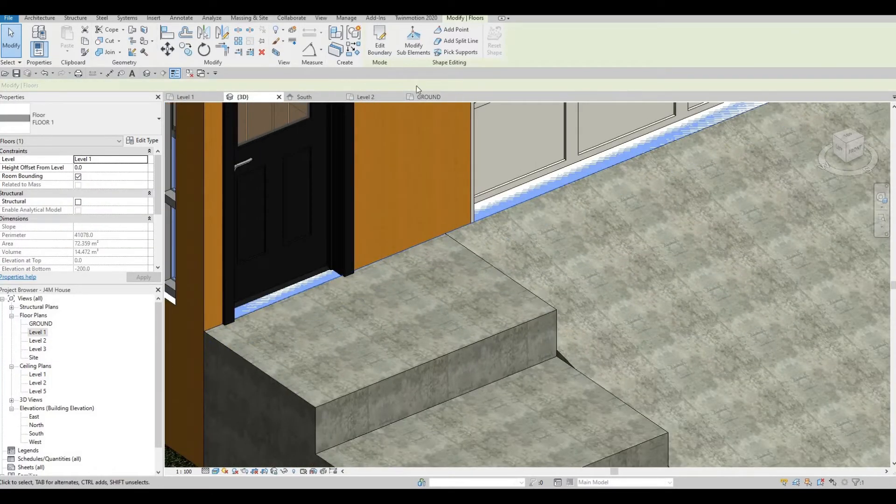
pyautogui.click(380, 44)
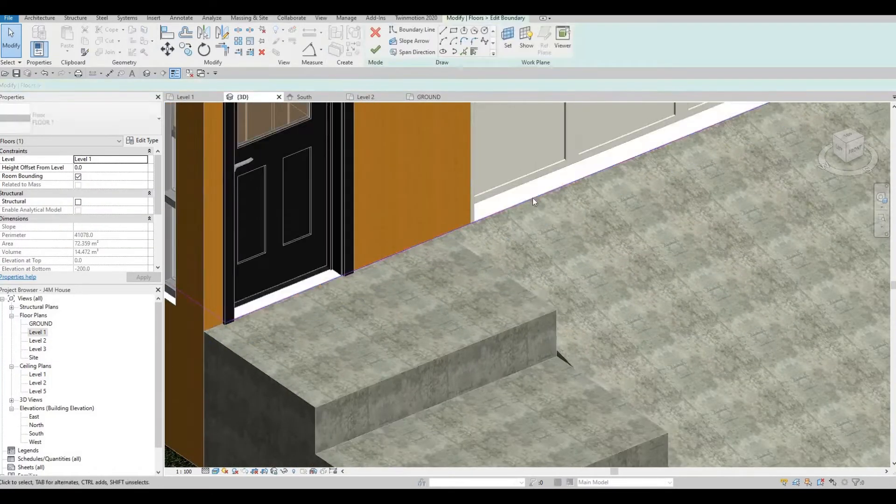
pyautogui.click(376, 50)
pyautogui.press('Escape')
pyautogui.press('Escape')
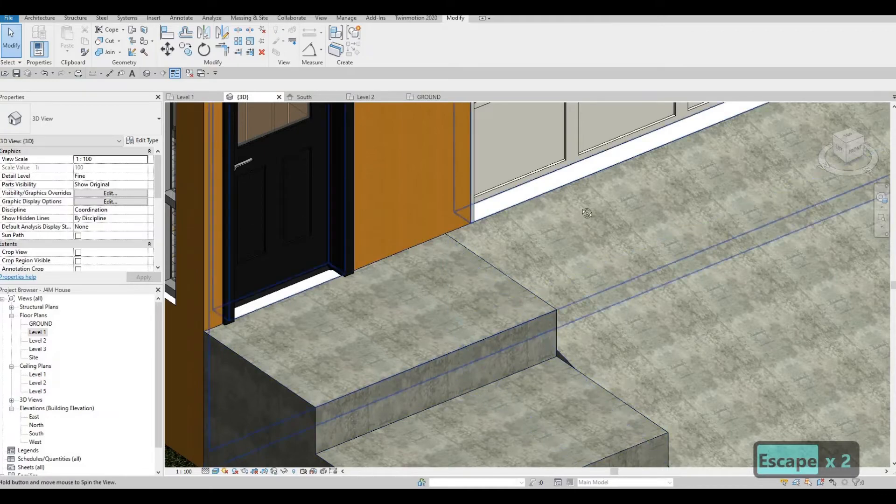
# Examine the white floor edges below the entry door and front window from different angles
pyautogui.keyDown('shift'); pyautogui.moveTo(485, 222); pyautogui.dragTo(528, 210, button='middle'); pyautogui.keyUp('shift')
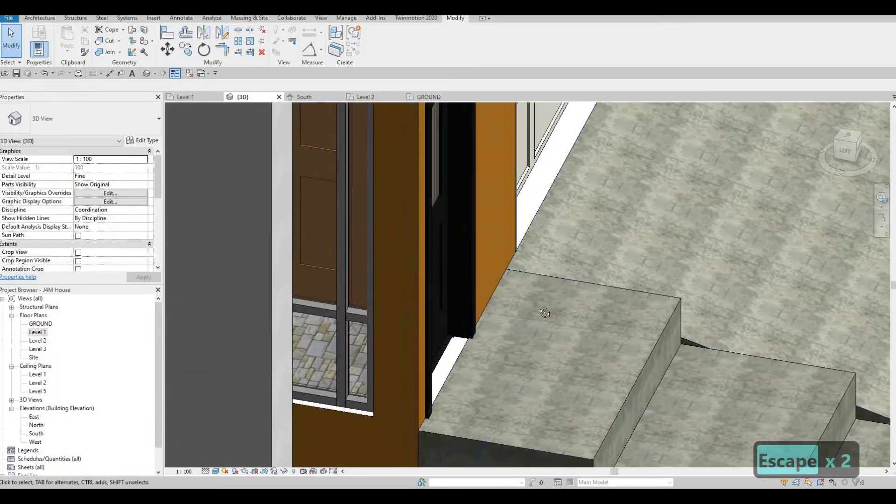
pyautogui.keyDown('shift'); pyautogui.moveTo(455, 133); pyautogui.dragTo(371, 205, button='middle'); pyautogui.keyUp('shift')
pyautogui.click(486, 256)
pyautogui.press('Escape')
pyautogui.scroll(5, 452, 245)
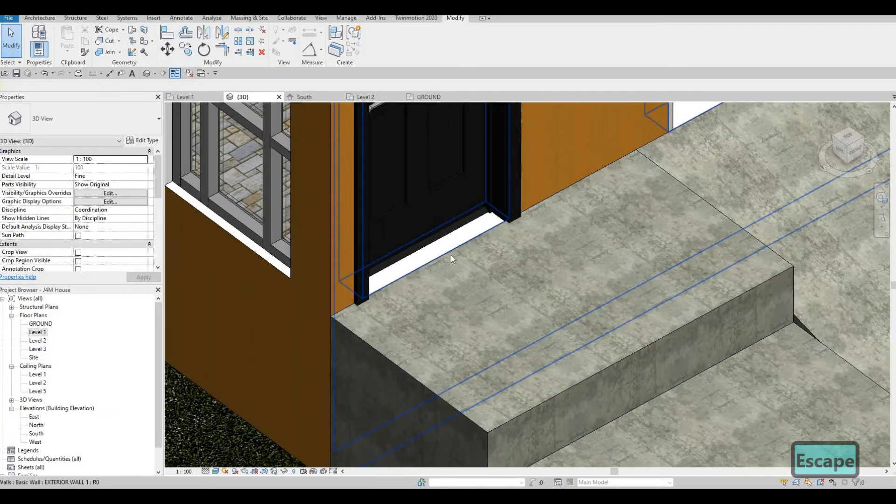
pyautogui.click(448, 249)
pyautogui.moveTo(462, 228); pyautogui.dragTo(420, 258, button='middle')
pyautogui.scroll(-2, 420, 258)
pyautogui.press('Escape')
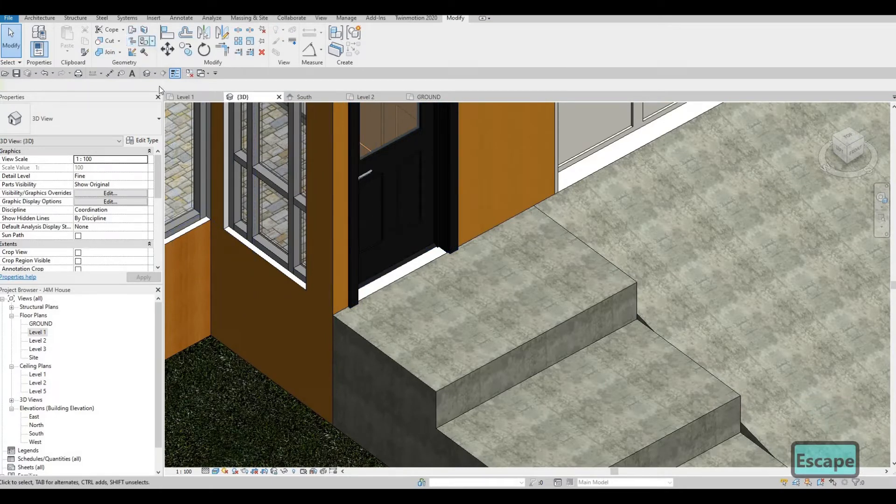
# Paint the white strips below the entry door and the garage door with Roofing, EPDM Membrane and end painting
pyautogui.press('p')
pyautogui.press('t')
pyautogui.scroll(-5, 259, 248)
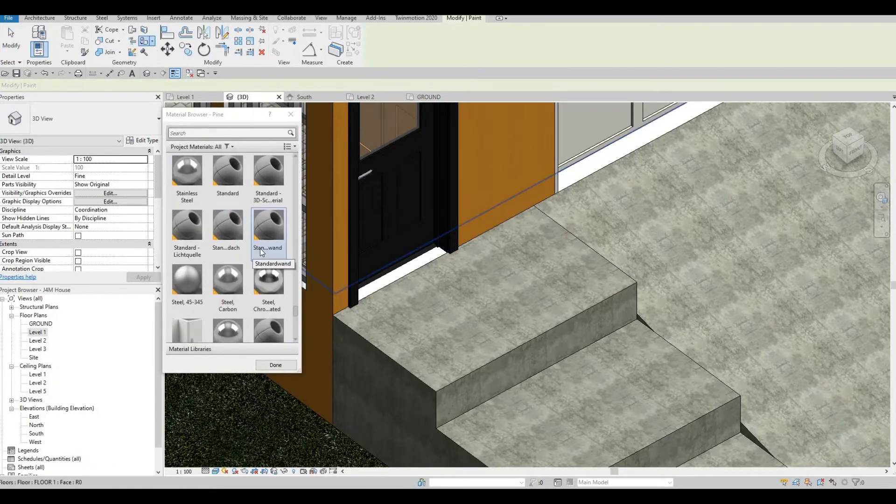
pyautogui.click(183, 173)
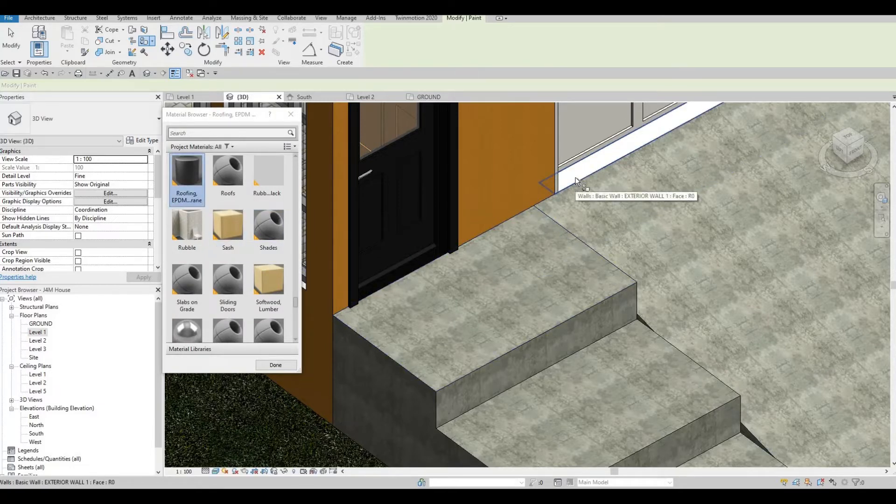
pyautogui.scroll(-5, 663, 223)
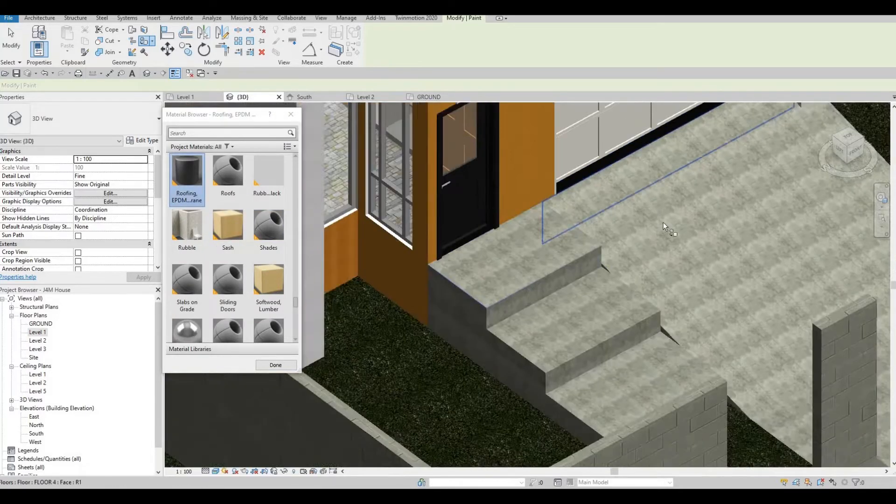
pyautogui.press('Escape')
pyautogui.press('Escape')
pyautogui.scroll(3, 662, 205)
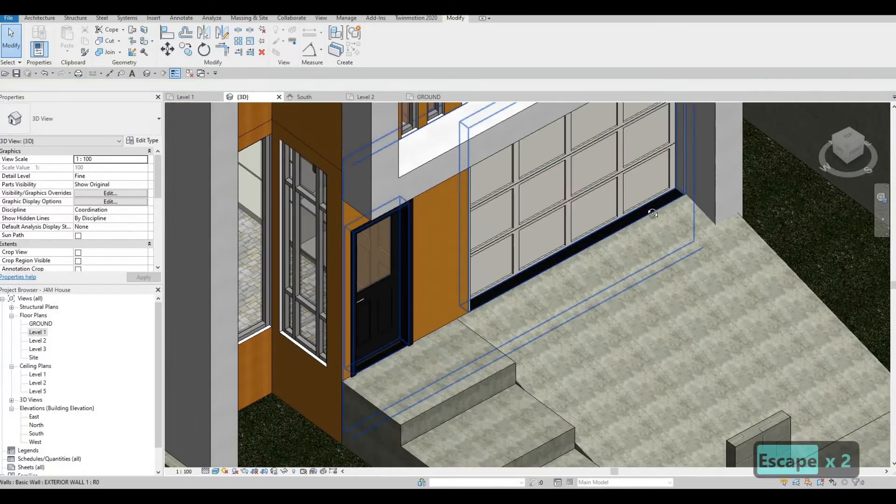
# Examine the entrance, garage front and driveway slab from different angles
pyautogui.keyDown('shift'); pyautogui.moveTo(307, 305); pyautogui.dragTo(532, 269, button='middle'); pyautogui.keyUp('shift')
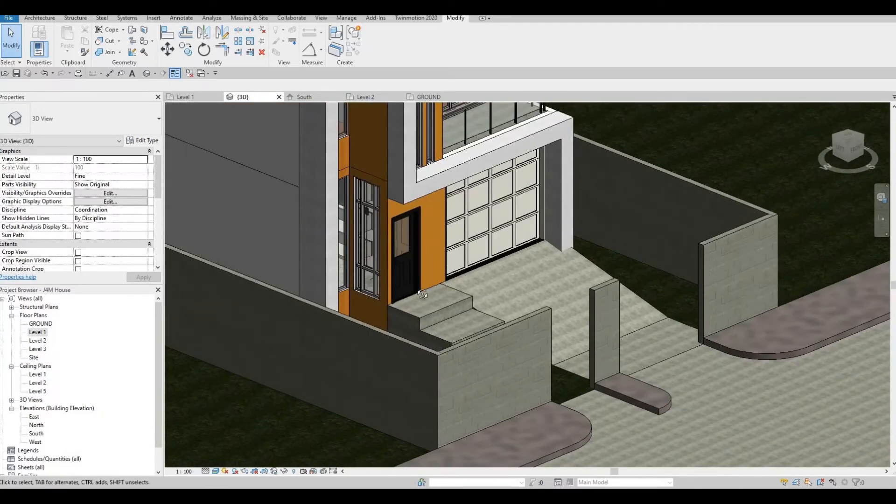
pyautogui.keyDown('shift'); pyautogui.moveTo(422, 294); pyautogui.dragTo(405, 264, button='middle'); pyautogui.keyUp('shift')
pyautogui.scroll(-1, 466, 291)
pyautogui.scroll(-2, 483, 270)
pyautogui.moveTo(437, 336); pyautogui.dragTo(466, 295, button='middle')
pyautogui.press('Escape')
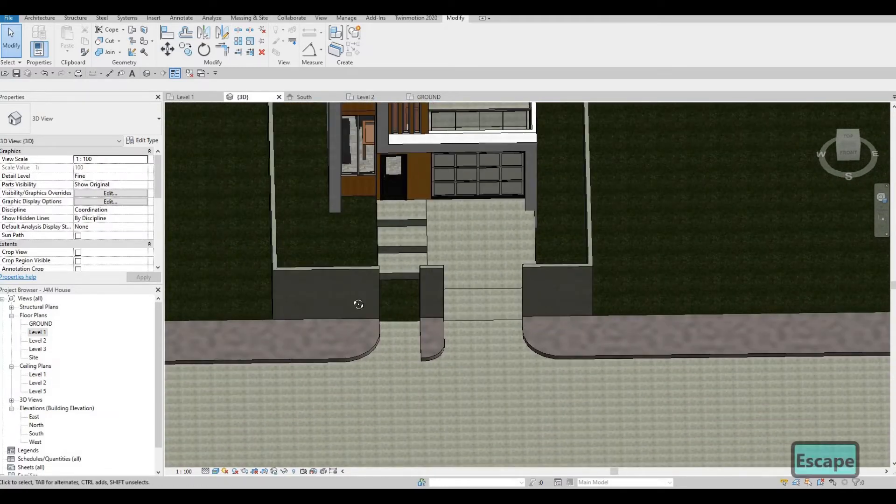
pyautogui.keyDown('shift'); pyautogui.moveTo(358, 304); pyautogui.dragTo(516, 250, button='middle'); pyautogui.keyUp('shift')
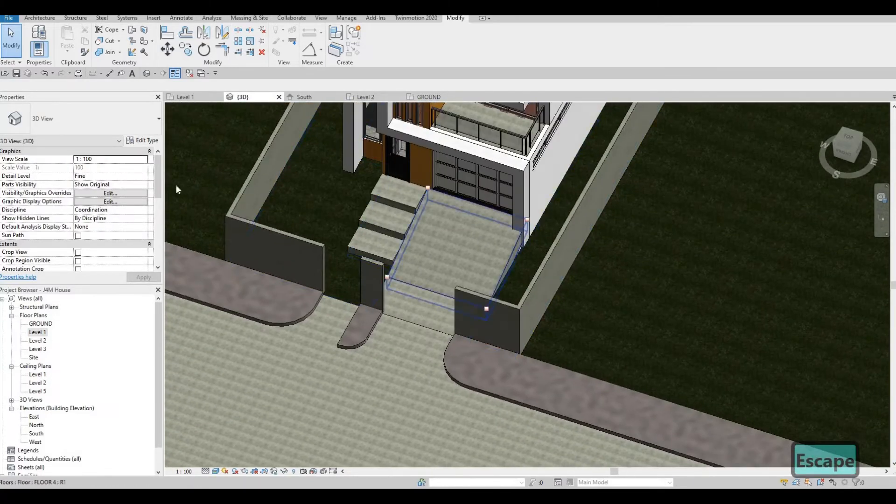
# Set the structure layer thickness of the FLOOR 4 driveway slab type to 700 mm
pyautogui.click(149, 140)
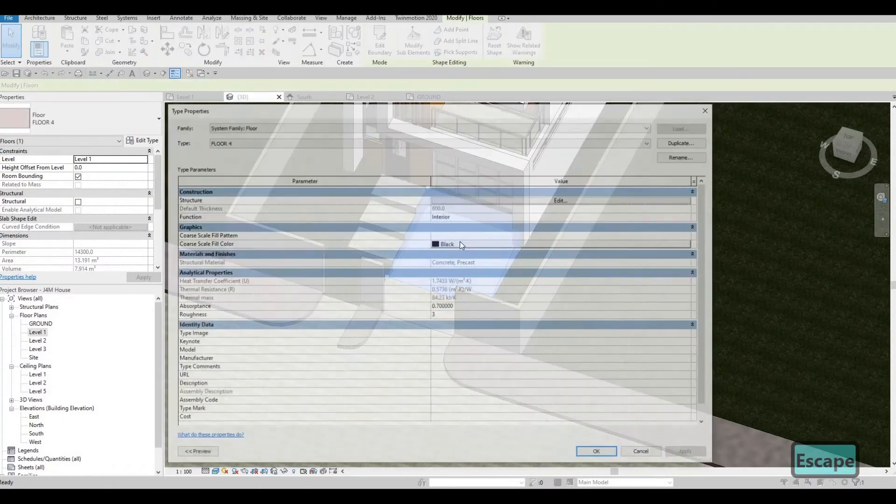
pyautogui.click(458, 201)
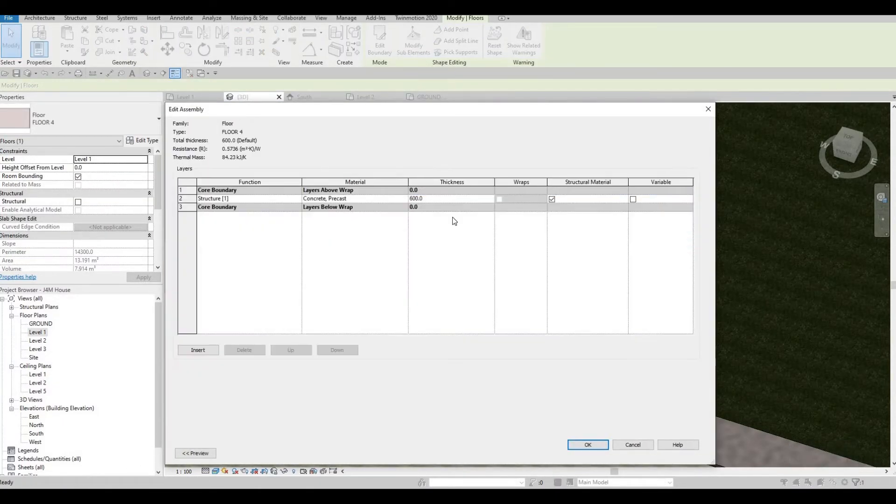
pyautogui.write('700')
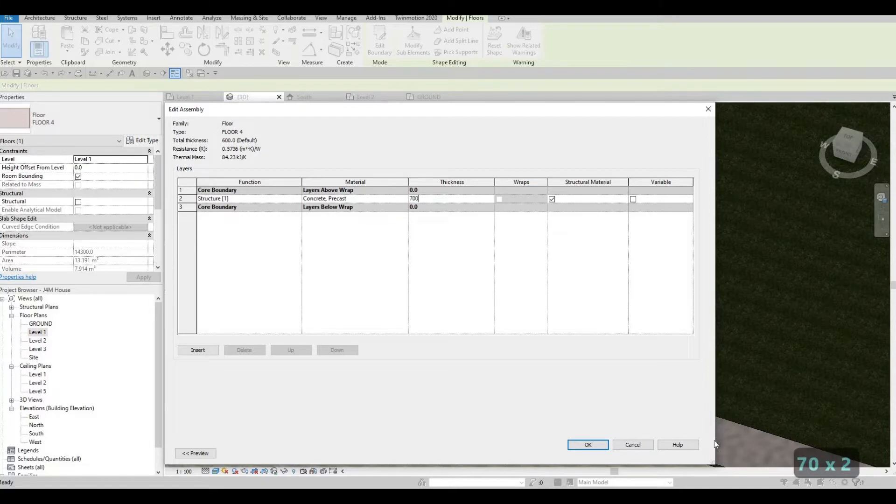
pyautogui.click(588, 444)
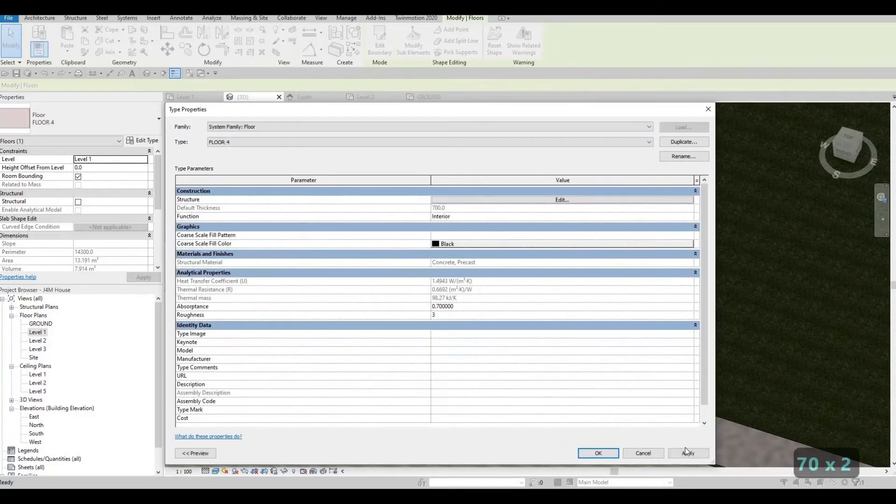
pyautogui.click(684, 452)
pyautogui.press('Escape')
pyautogui.press('Escape')
# Set the FLOOR 4 driveway slab's structure thickness to 800 mm and clear the selection
pyautogui.scroll(6, 524, 243)
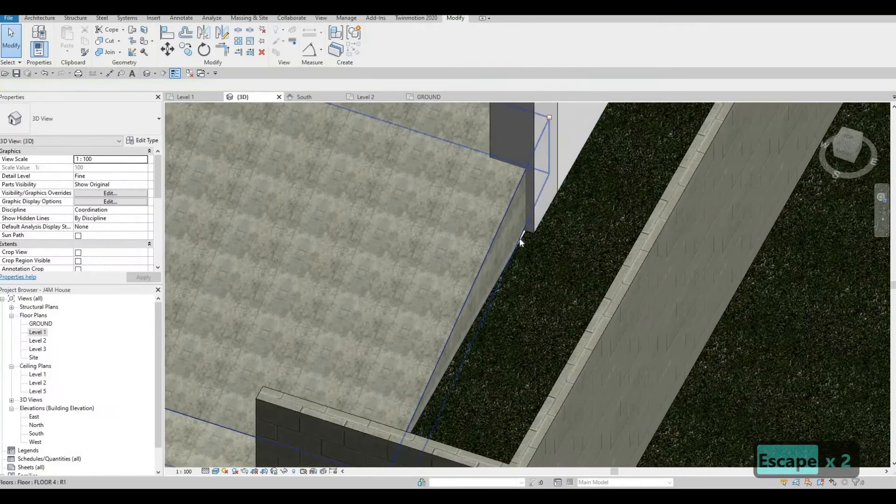
pyautogui.click(148, 141)
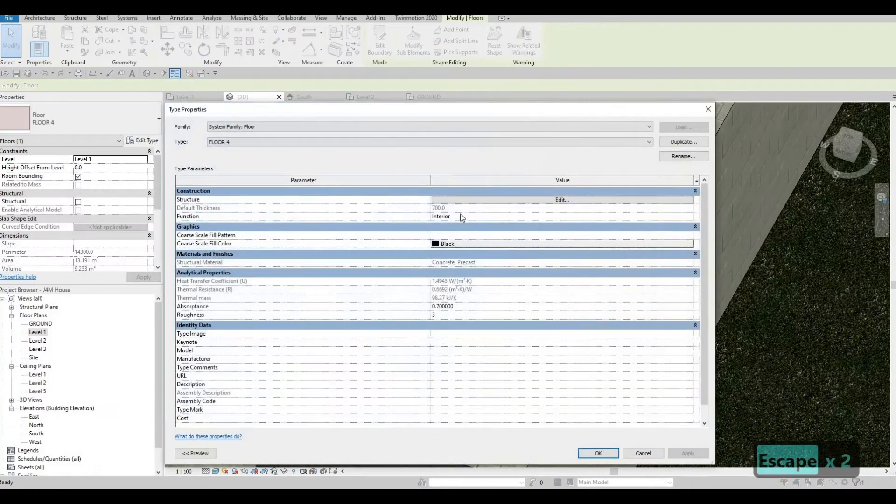
pyautogui.click(450, 200)
pyautogui.click(447, 202)
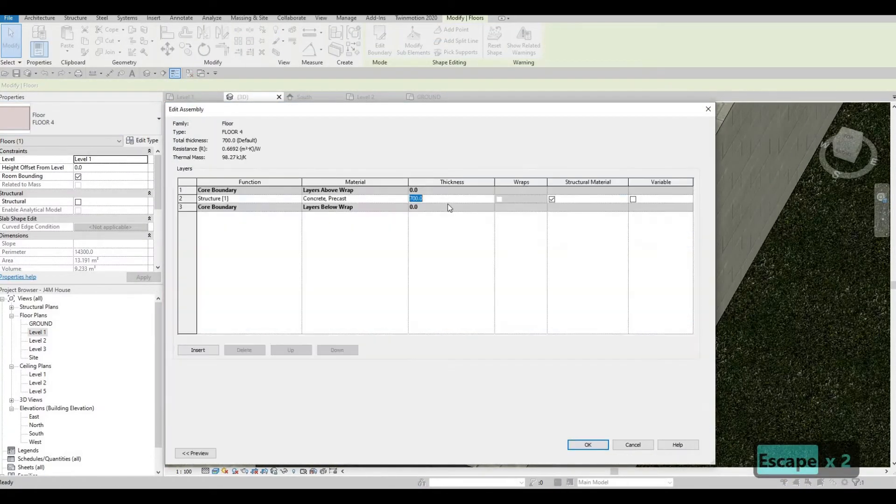
pyautogui.write('800')
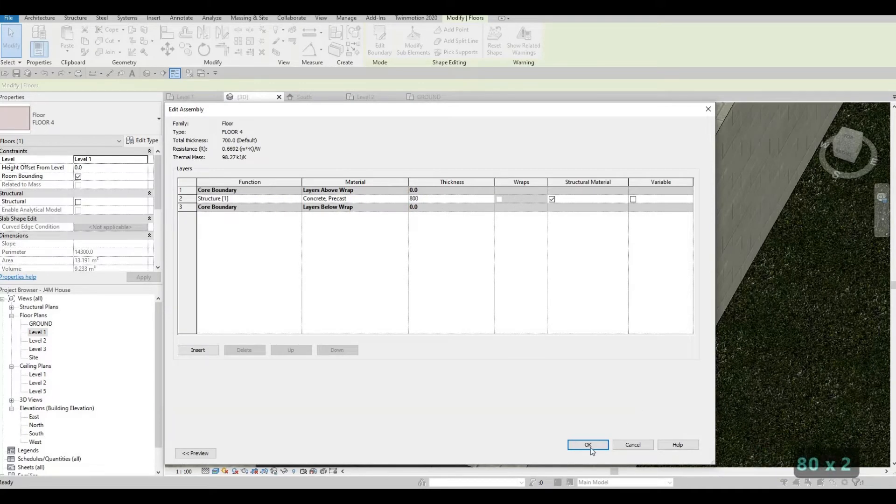
pyautogui.press('Return')
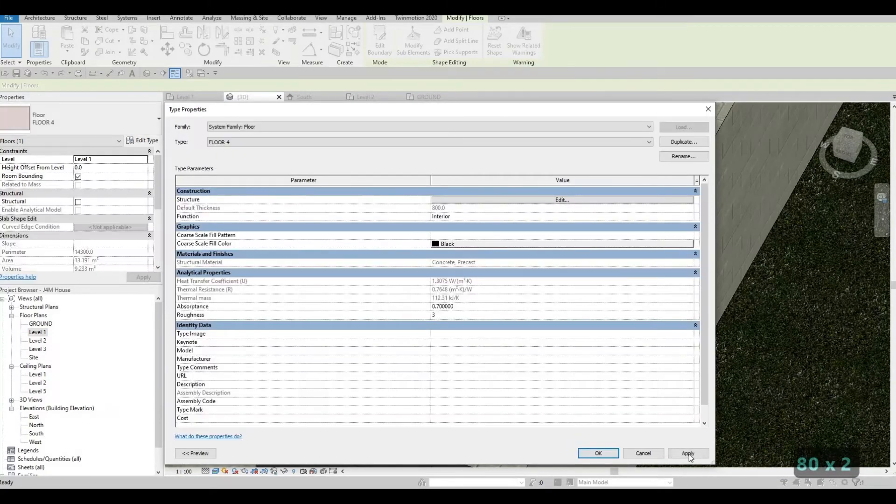
pyautogui.click(602, 447)
pyautogui.press('Escape')
pyautogui.press('Escape')
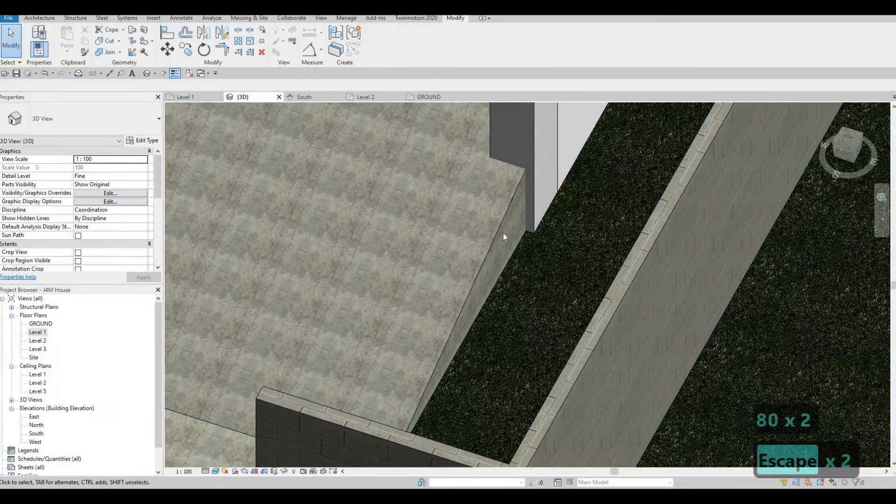
# Change the 3D view's visual style to Hidden Line and show the whole site
pyautogui.scroll(-3, 520, 248)
pyautogui.moveTo(520, 249); pyautogui.dragTo(551, 237, button='middle')
pyautogui.keyDown('shift'); pyautogui.moveTo(580, 210); pyautogui.dragTo(598, 301, button='middle'); pyautogui.keyUp('shift')
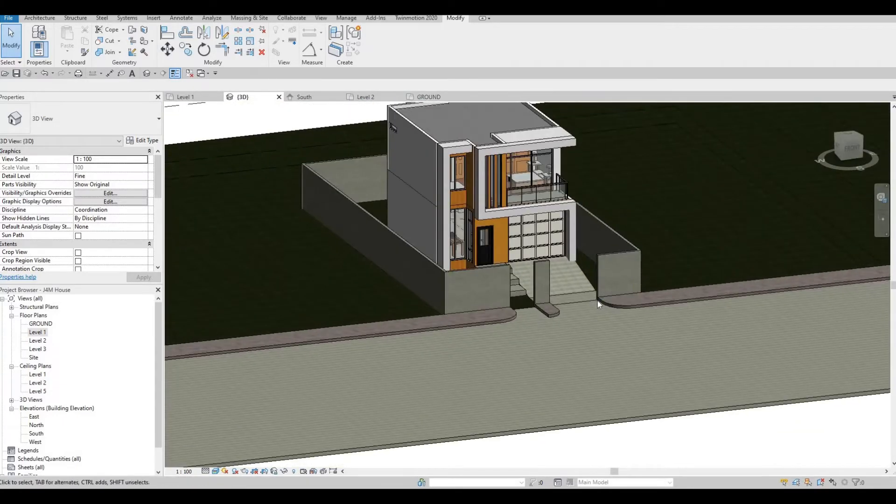
pyautogui.scroll(-2, 249, 446)
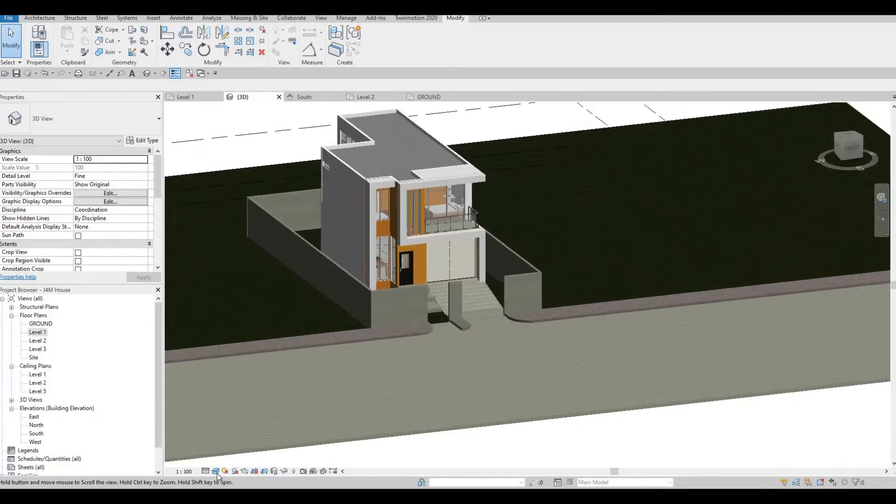
pyautogui.click(215, 471)
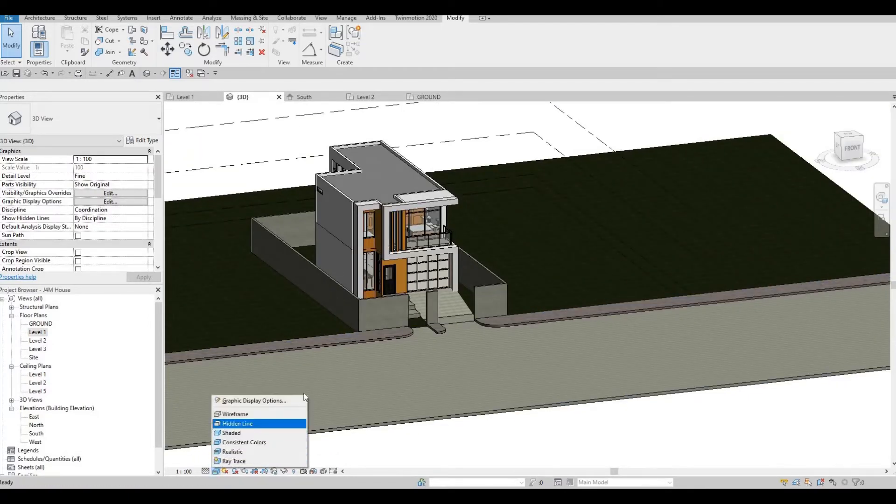
pyautogui.click(247, 426)
pyautogui.keyDown('shift'); pyautogui.moveTo(187, 469); pyautogui.dragTo(202, 470, button='middle'); pyautogui.keyUp('shift')
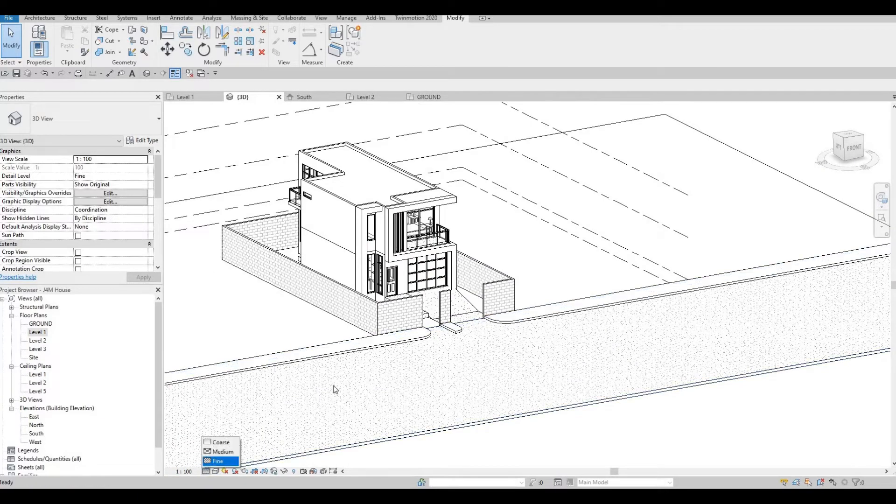
pyautogui.scroll(-1, 286, 397)
pyautogui.scroll(-2, 271, 360)
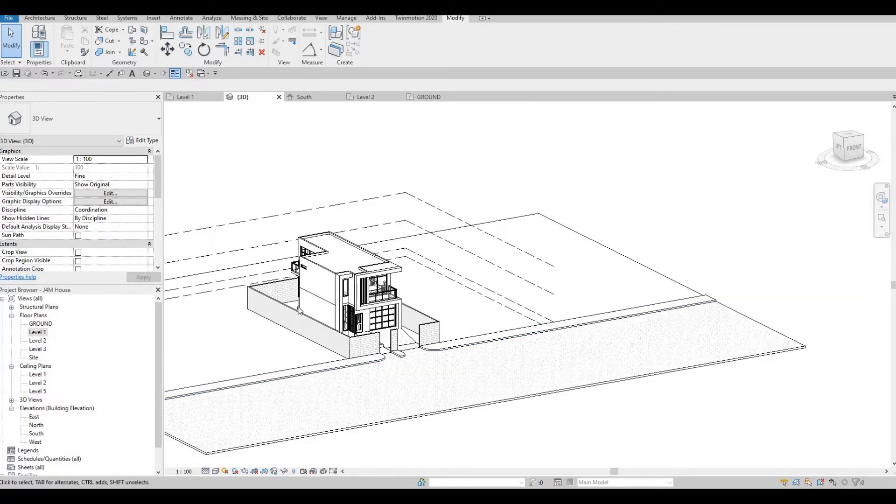
pyautogui.moveTo(415, 101); pyautogui.dragTo(420, 150, button='middle')
pyautogui.scroll(-1, 420, 150)
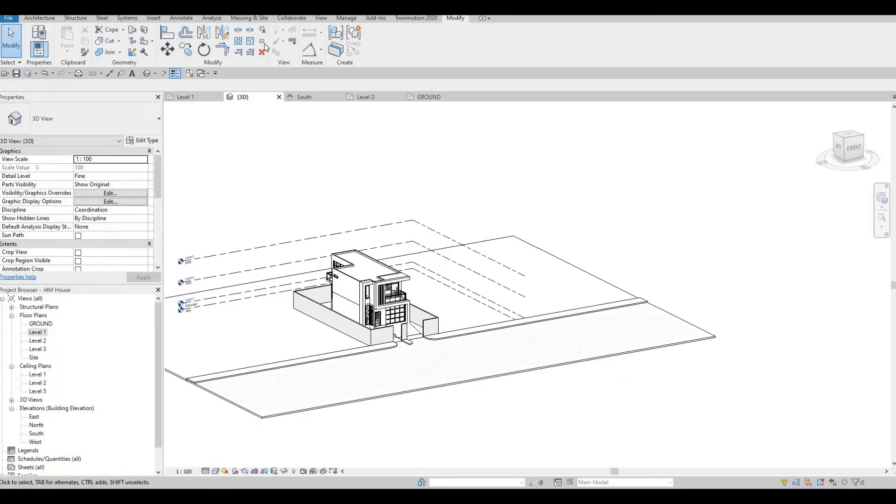
# In the GROUND floor plan, place a perspective camera on the street in front of the property, aimed at the house
pyautogui.doubleClick(41, 325)
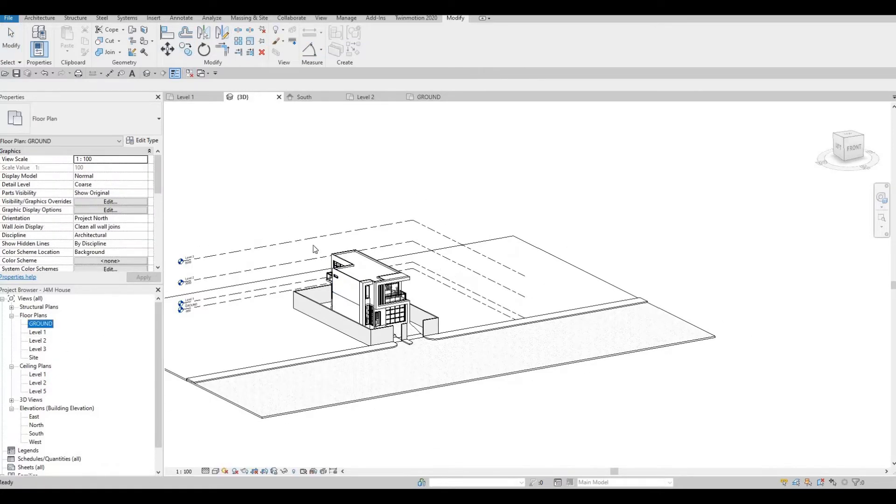
pyautogui.click(155, 75)
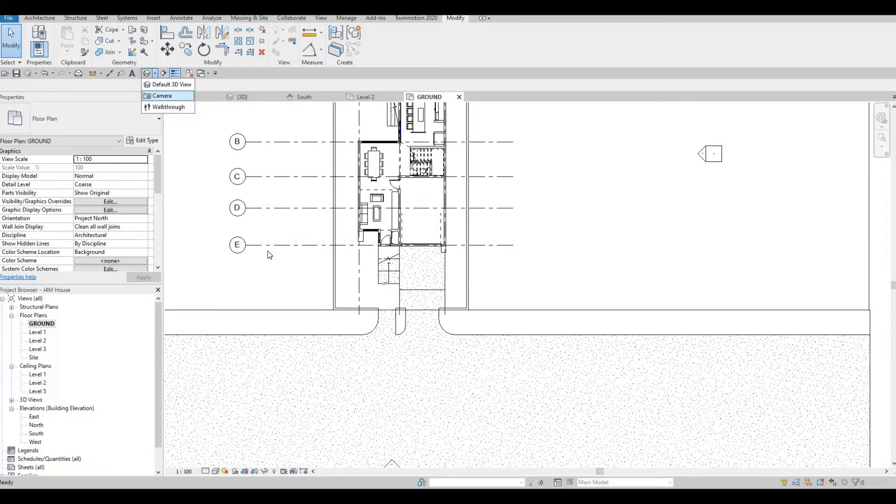
pyautogui.click(162, 96)
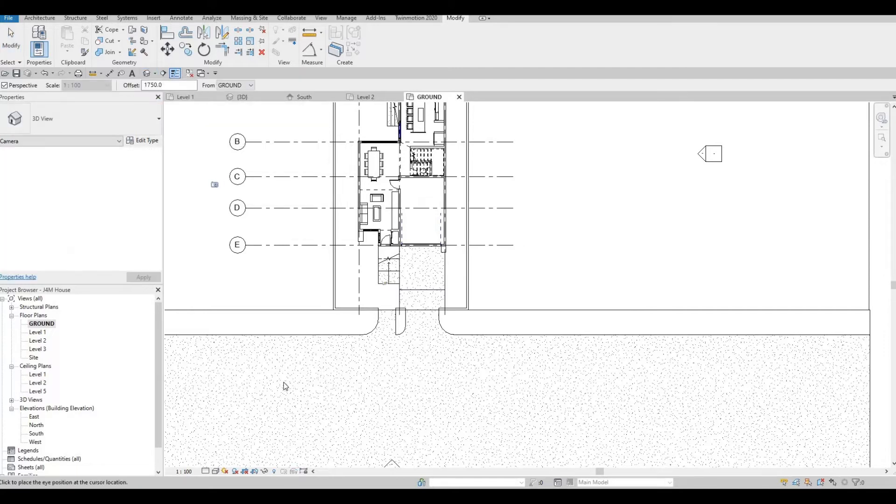
pyautogui.click(332, 396)
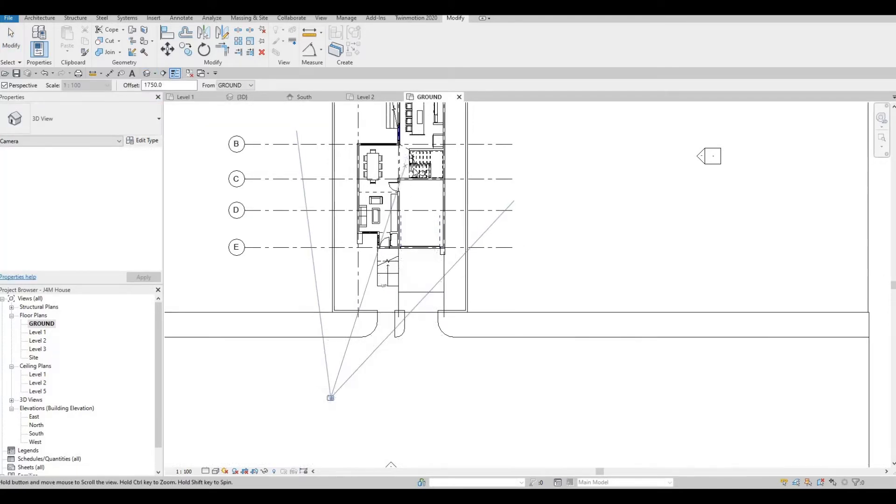
pyautogui.click(440, 225)
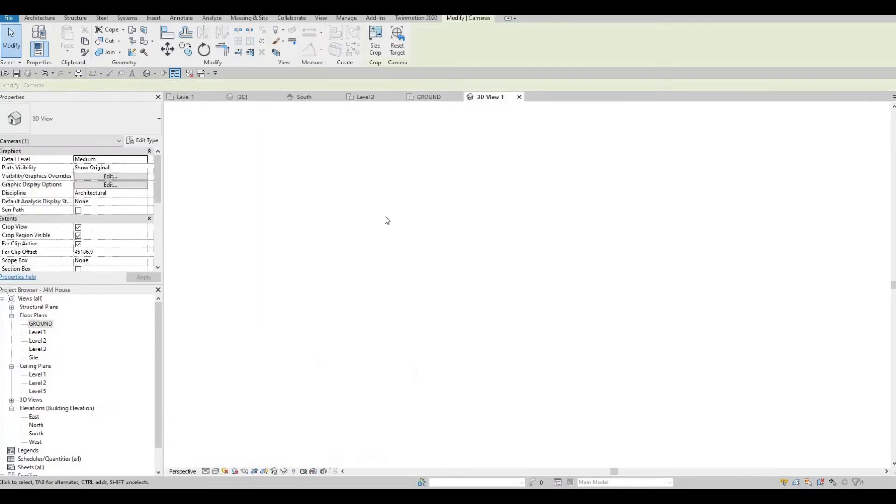
# Enlarge the camera view's crop region to frame the whole house and turn the view to face the front
pyautogui.scroll(-3, 492, 237)
pyautogui.moveTo(491, 230); pyautogui.dragTo(592, 230)
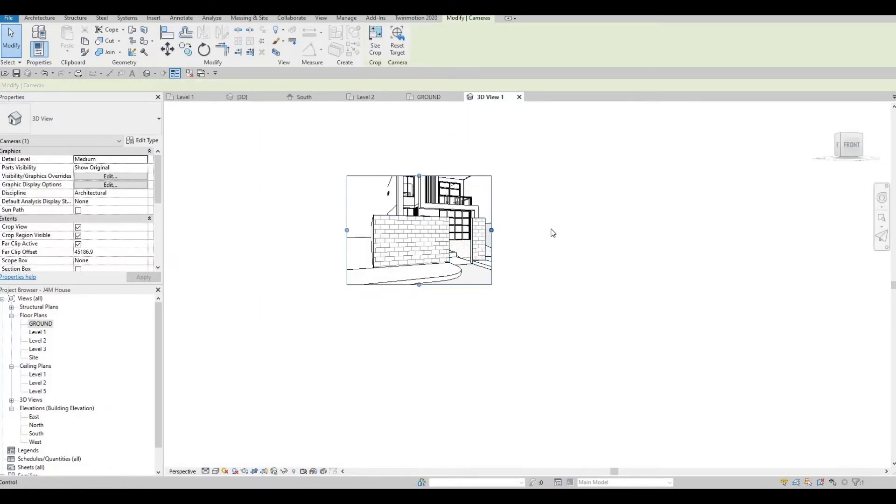
pyautogui.moveTo(470, 176); pyautogui.dragTo(470, 139)
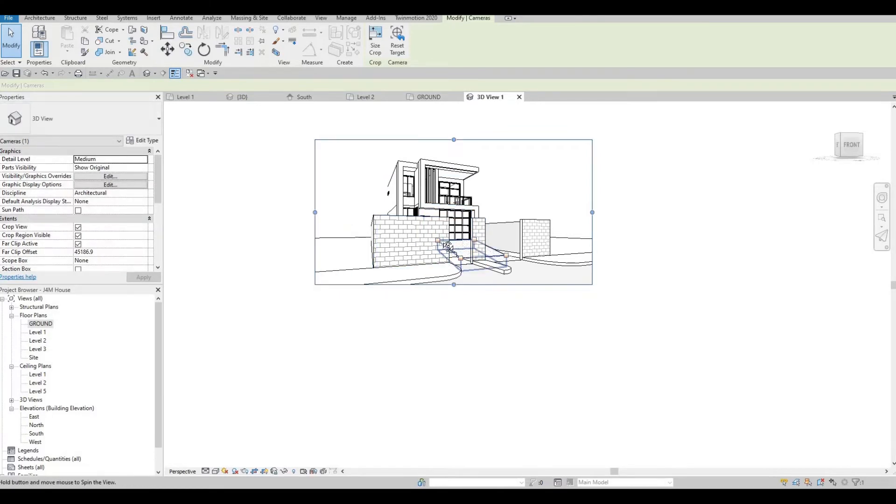
pyautogui.keyDown('shift'); pyautogui.moveTo(459, 249); pyautogui.dragTo(459, 250, button='middle'); pyautogui.keyUp('shift')
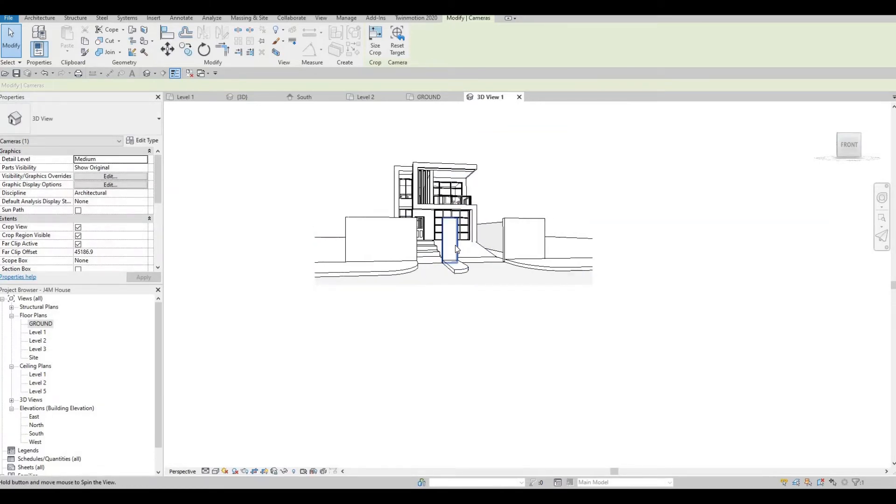
# Try removing the three front BOARDER WALL segments along the sidewalk
pyautogui.click(413, 228)
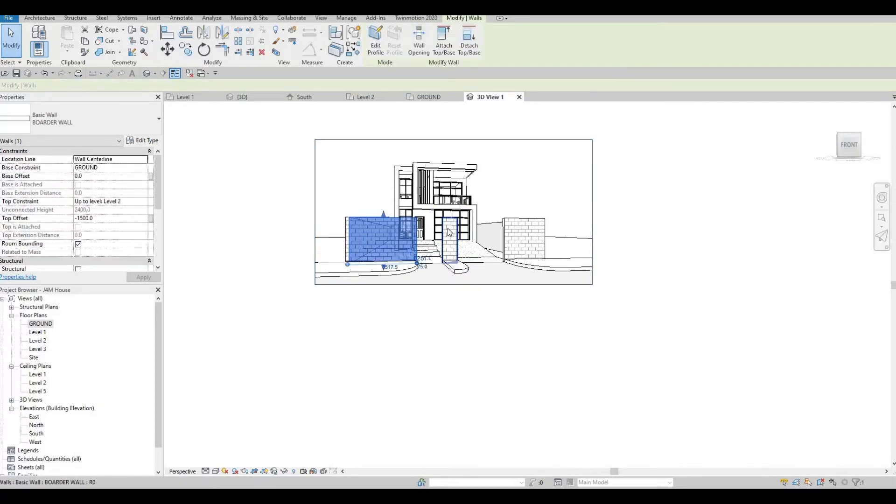
pyautogui.scroll(1, 426, 235)
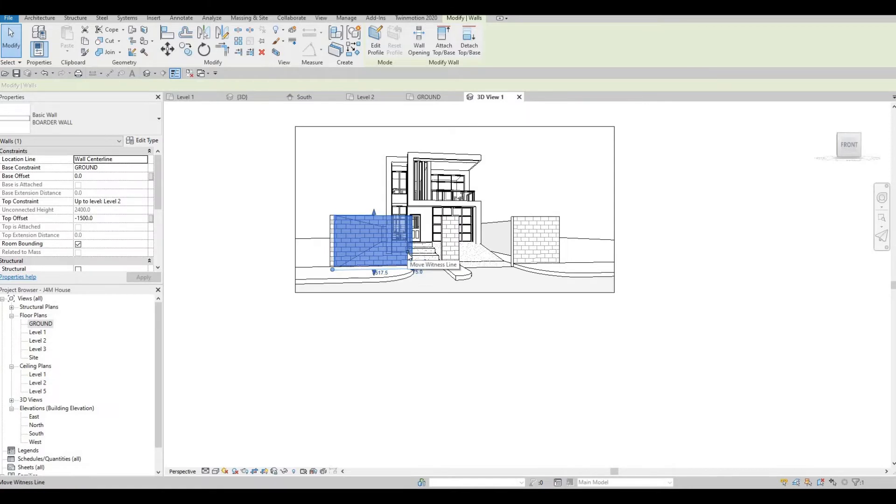
pyautogui.press('Delete')
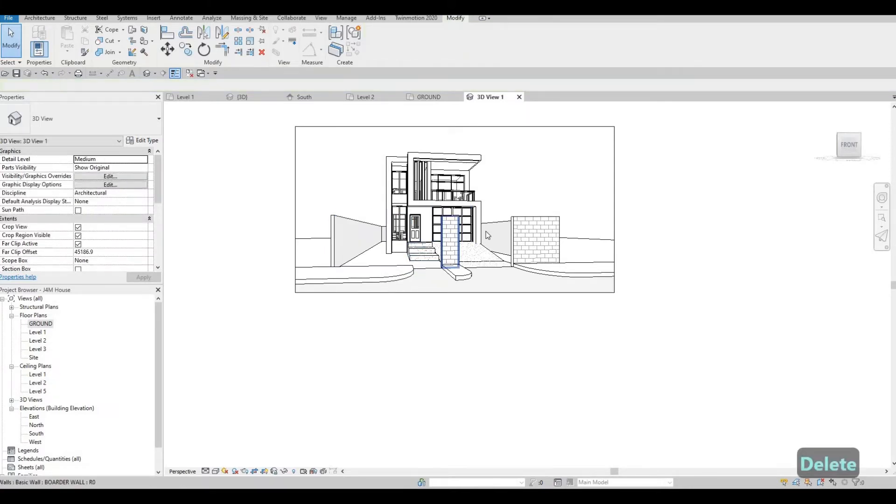
pyautogui.click(450, 238)
pyautogui.press('Delete')
pyautogui.click(504, 267)
pyautogui.press('Delete')
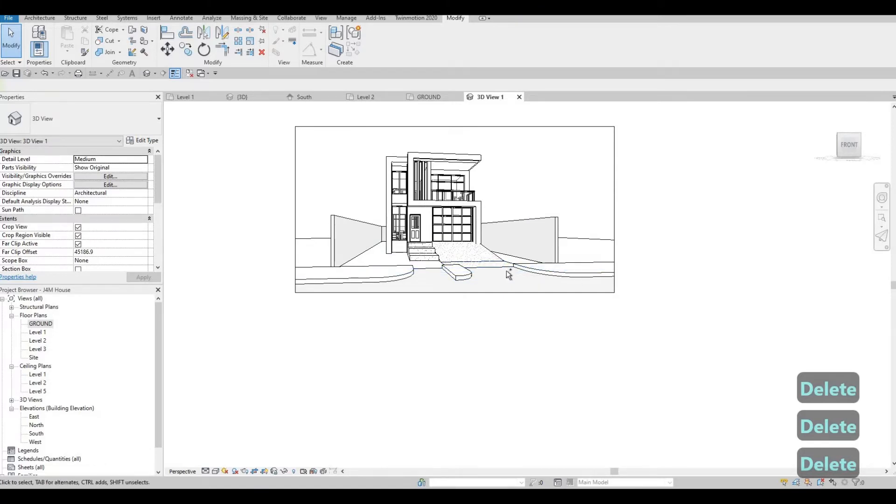
# Undo the deletion of the three front boundary wall segments
pyautogui.hotkey('ctrl', 'z')
pyautogui.hotkey('ctrl', 'z')
pyautogui.hotkey('ctrl', 'z')
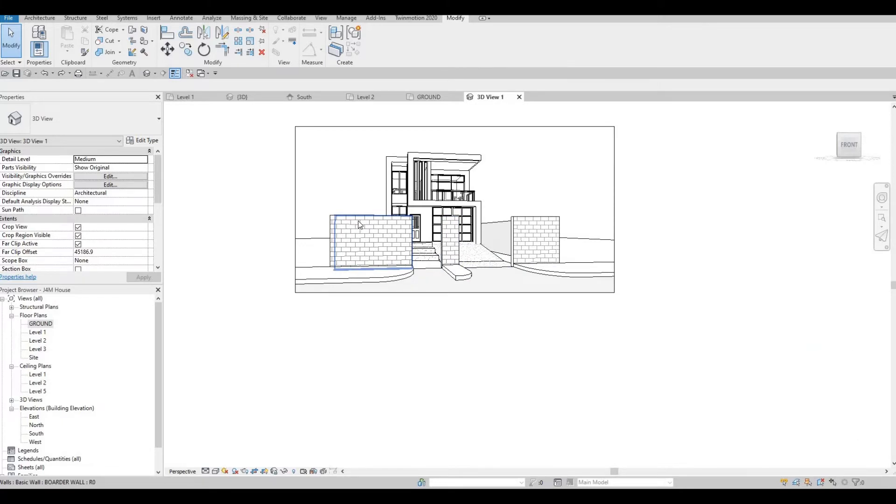
# Lower the top of the wide front boundary wall beside the entry steps to a height of about 1228 mm
pyautogui.click(373, 219)
pyautogui.moveTo(371, 218); pyautogui.dragTo(374, 241)
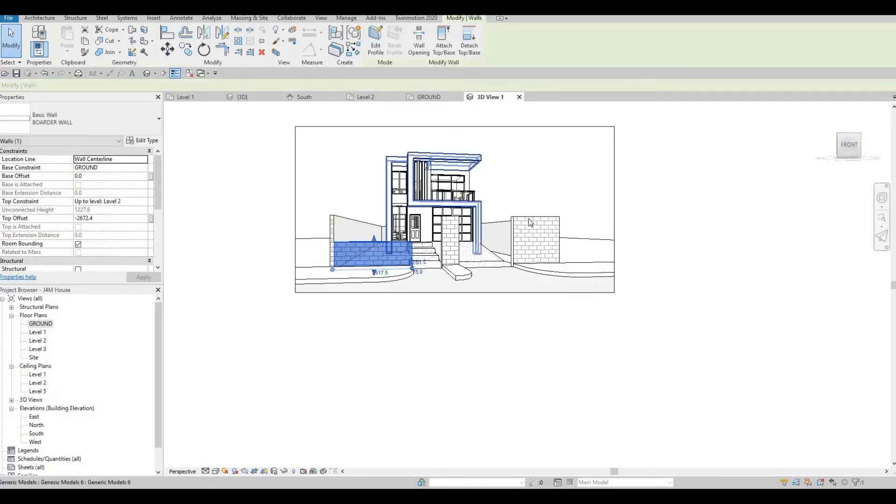
pyautogui.press('Escape')
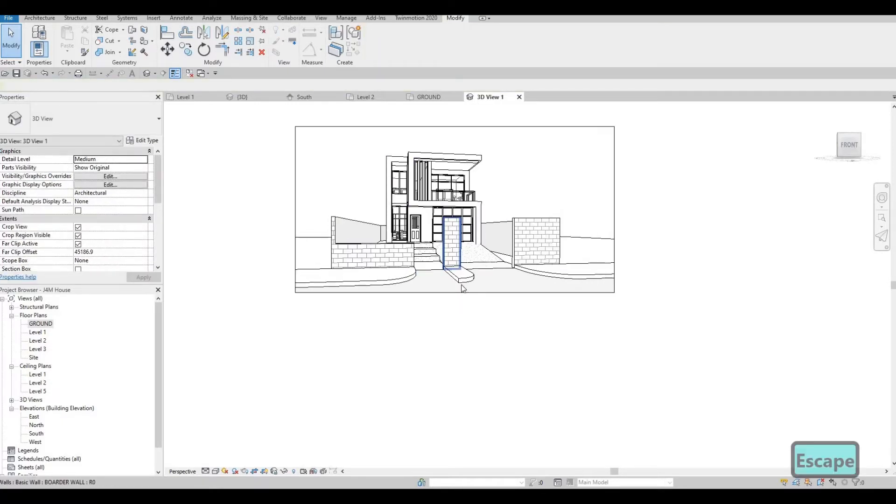
# Align the top of the front boundary wall on the far side of the driveway with the lowered wall's top edge
pyautogui.keyDown('shift'); pyautogui.moveTo(461, 282); pyautogui.dragTo(465, 284, button='middle'); pyautogui.keyUp('shift')
pyautogui.press('a')
pyautogui.press('l')
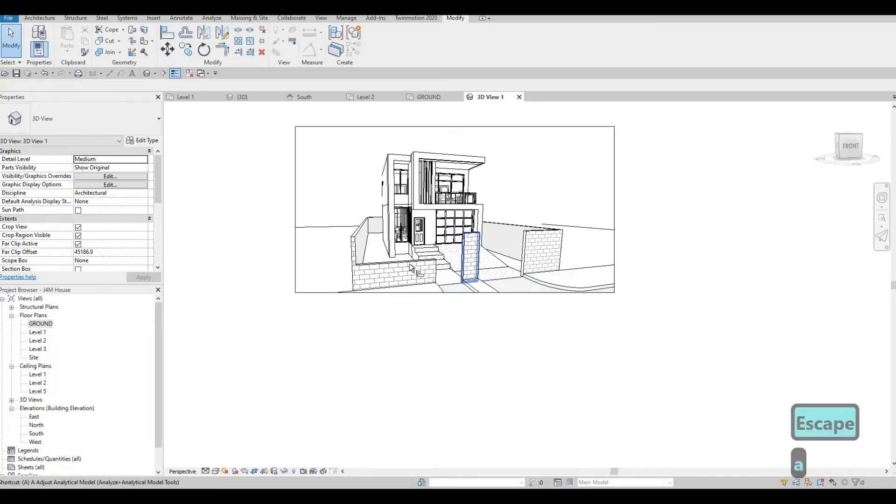
pyautogui.click(406, 263)
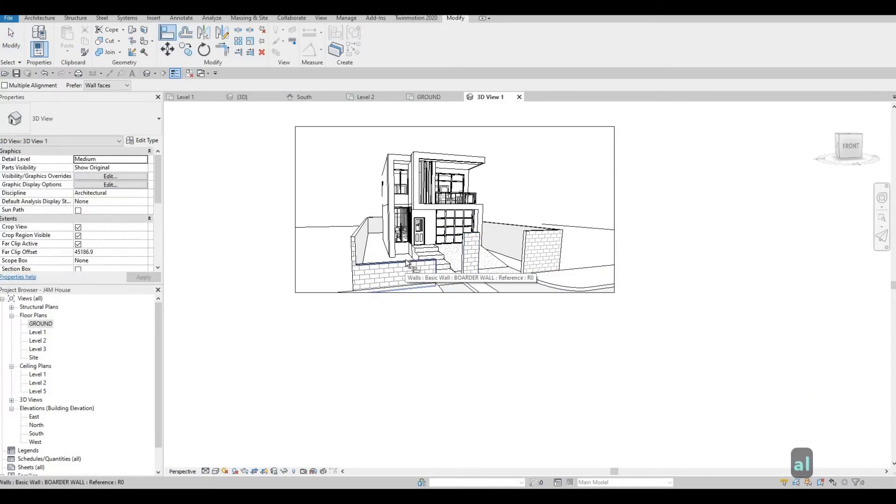
pyautogui.press('Tab')
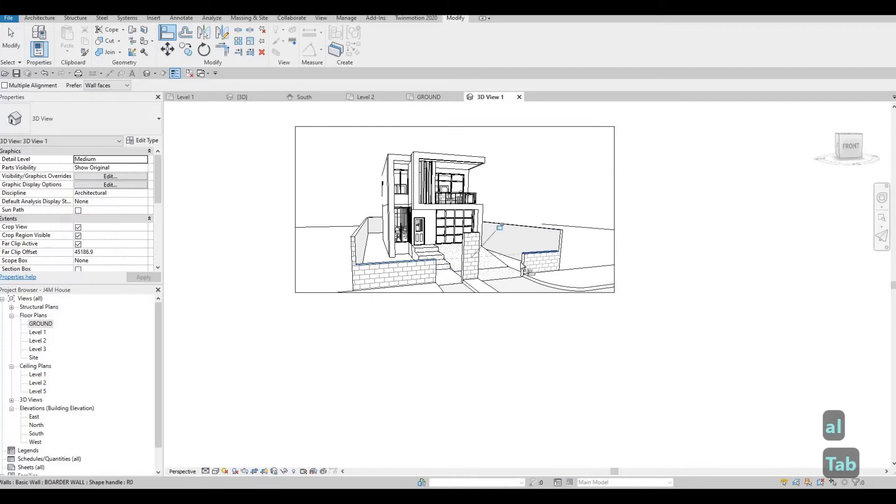
pyautogui.press('Escape')
pyautogui.press('Escape')
pyautogui.keyDown('shift'); pyautogui.moveTo(496, 274); pyautogui.dragTo(512, 265, button='middle'); pyautogui.keyUp('shift')
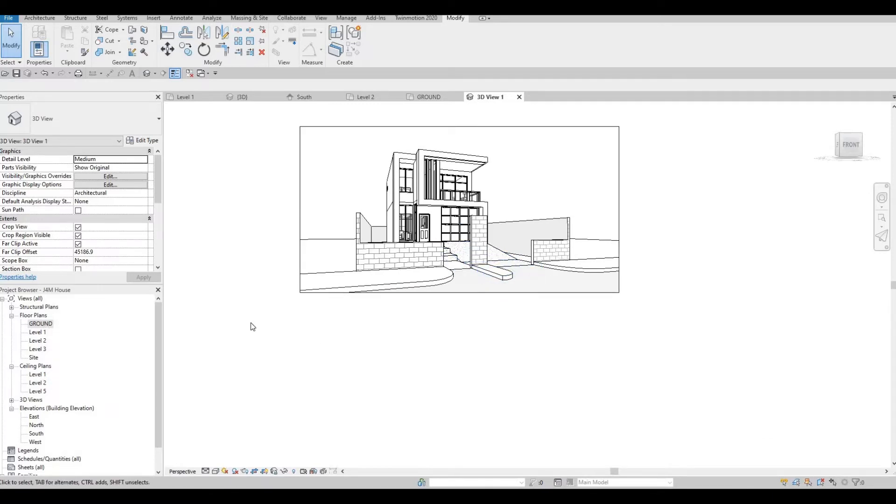
# On the GROUND floor plan, create an in-place component in the Generic Models category and begin an extrusion in it
pyautogui.scroll(5, 378, 313)
pyautogui.moveTo(375, 318); pyautogui.dragTo(397, 168, button='middle')
pyautogui.scroll(1, 397, 168)
pyautogui.scroll(1, 256, 239)
pyautogui.moveTo(258, 238); pyautogui.dragTo(219, 214, button='middle')
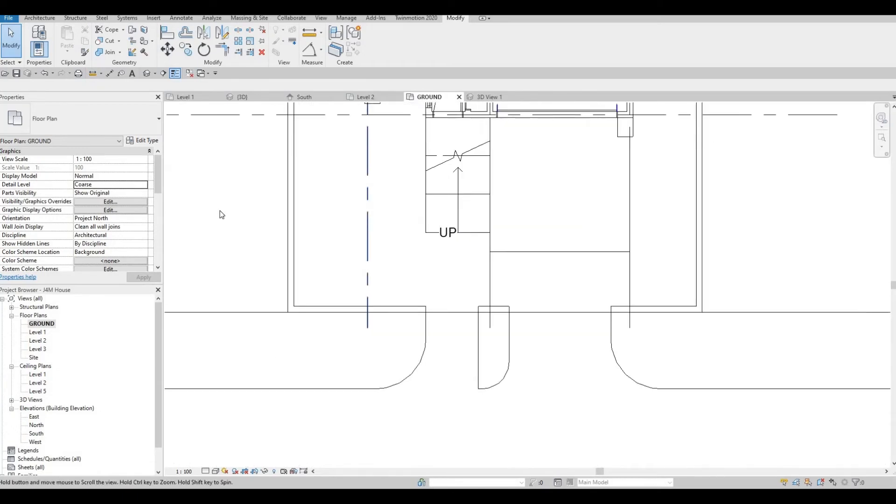
pyautogui.click(39, 17)
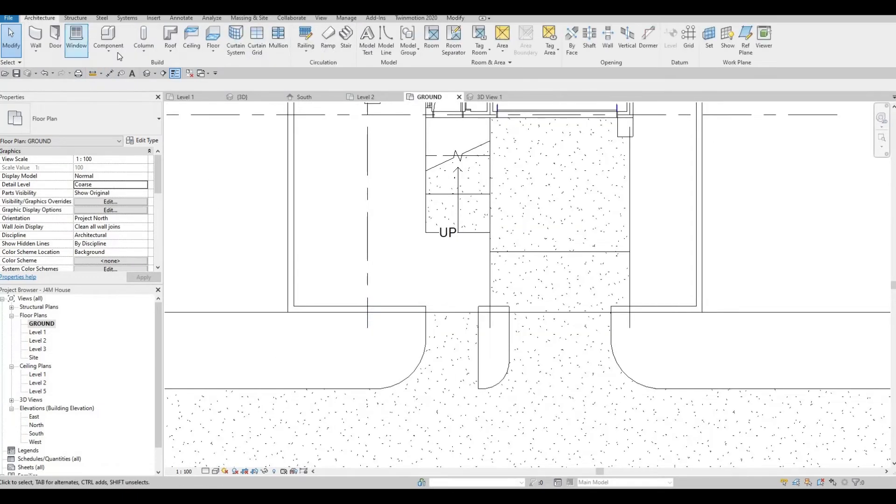
pyautogui.click(108, 47)
pyautogui.click(126, 89)
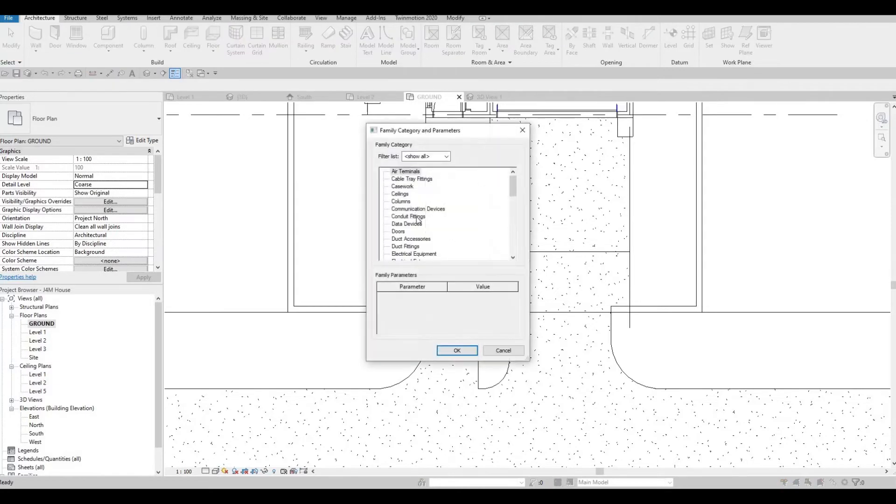
pyautogui.scroll(-2, 413, 224)
pyautogui.scroll(-1, 413, 228)
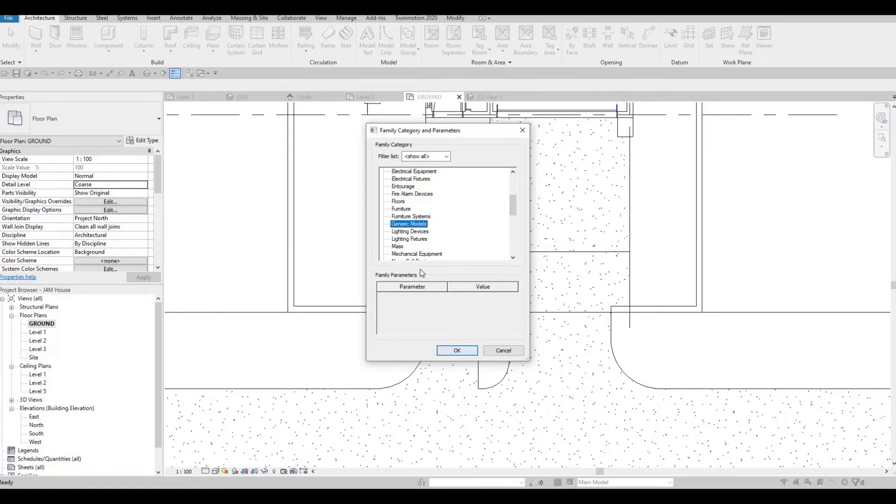
pyautogui.click(457, 351)
pyautogui.press('Return')
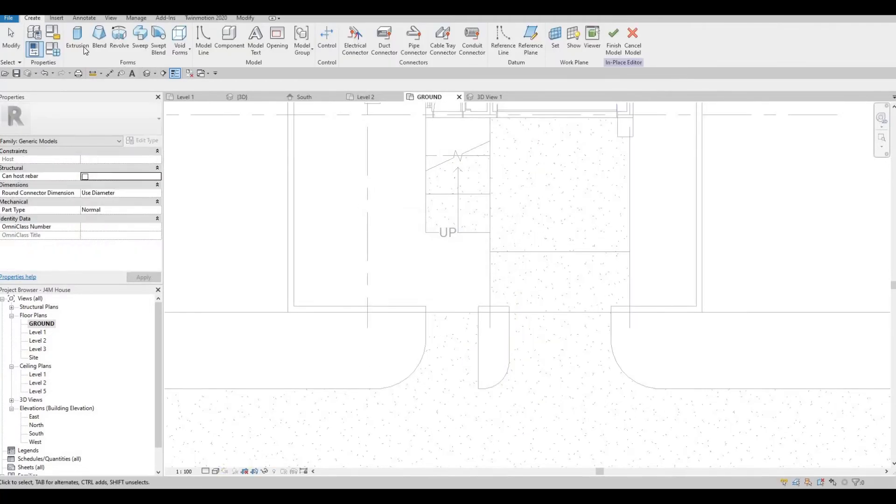
pyautogui.click(83, 47)
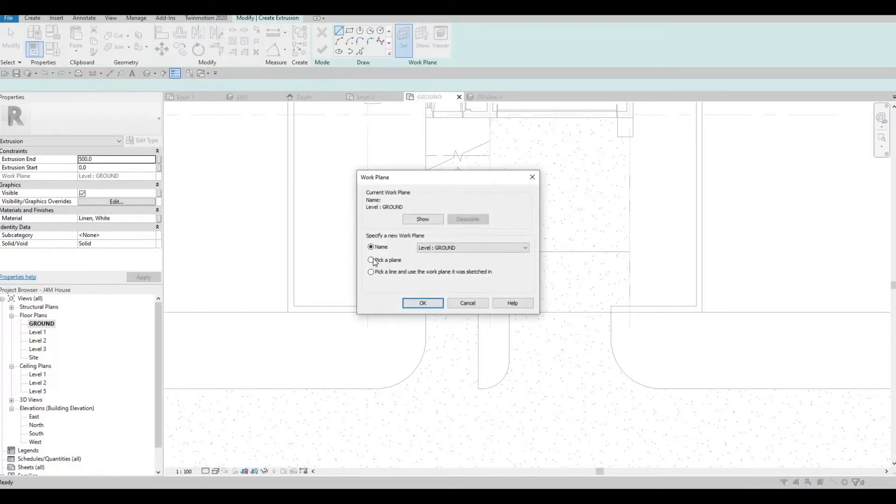
pyautogui.press('Return')
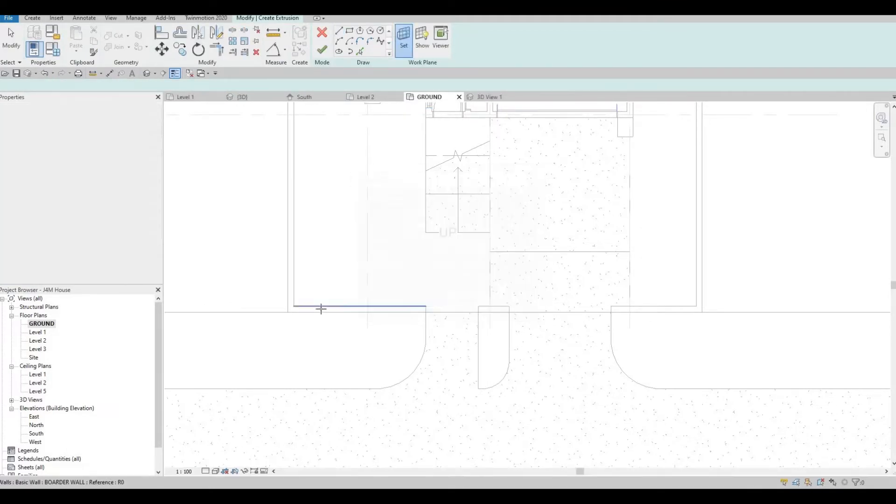
pyautogui.press('Tab')
pyautogui.press('Tab')
pyautogui.press('Tab')
pyautogui.press('Tab')
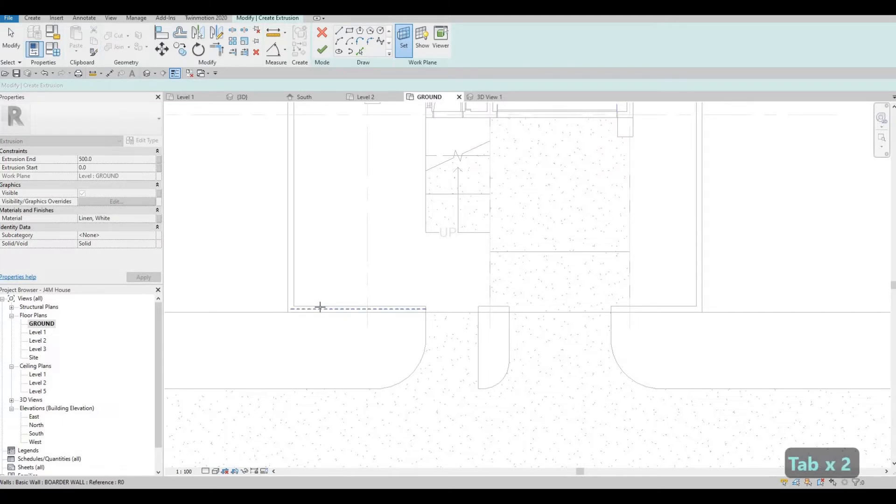
pyautogui.scroll(2, 320, 310)
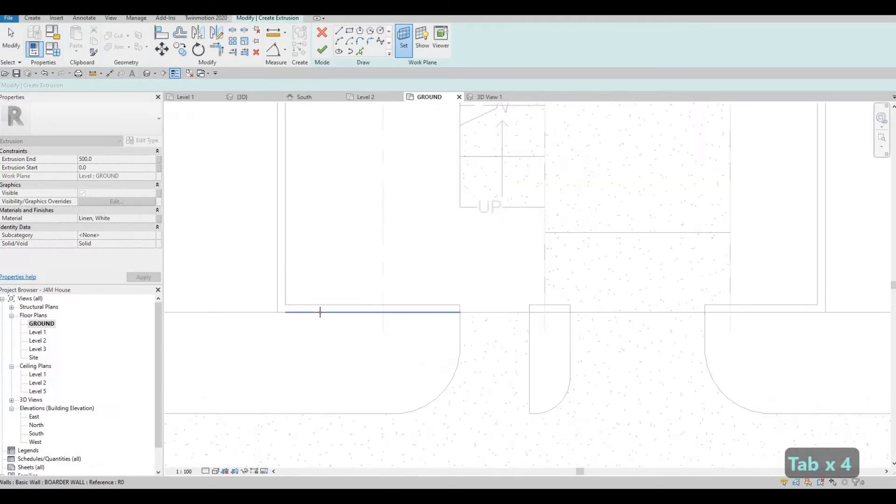
pyautogui.press('Tab')
pyautogui.press('Tab')
pyautogui.press('Tab')
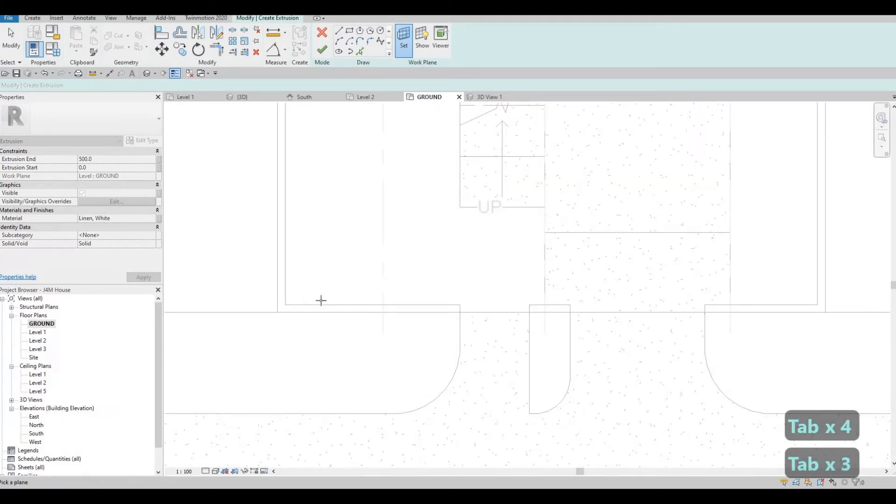
pyautogui.scroll(1, 319, 306)
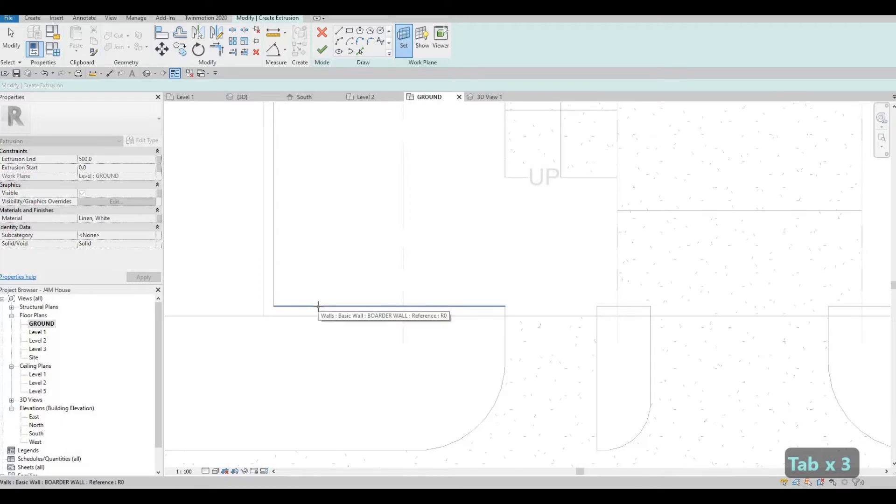
pyautogui.click(319, 307)
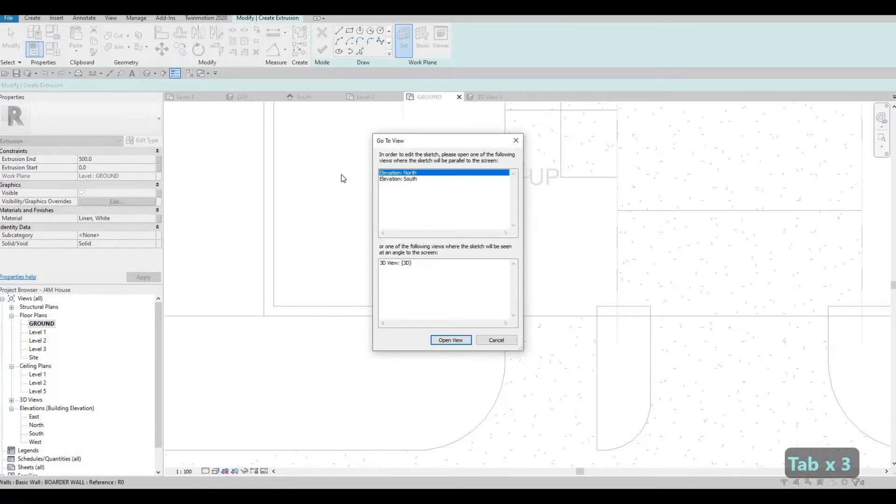
pyautogui.press('Escape')
pyautogui.press('Escape')
pyautogui.press('Escape')
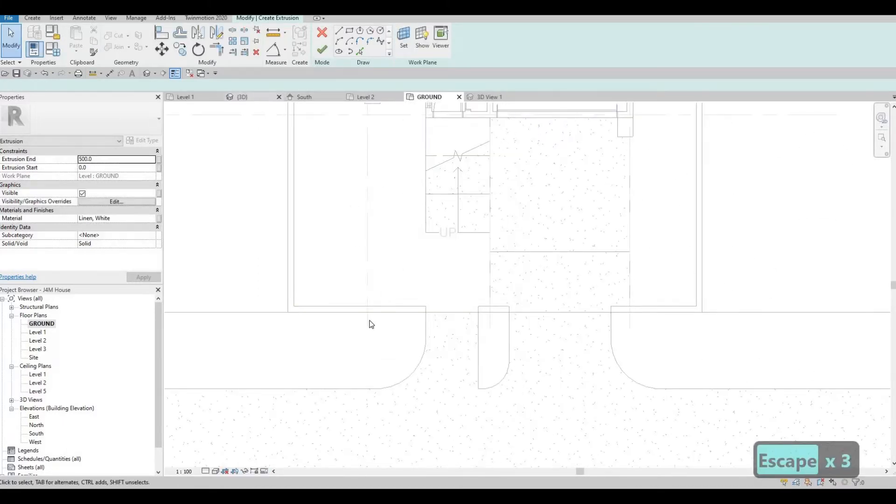
# In the {3D} view, set the extrusion's work plane to the top face of the lowered boundary wall beside the entry steps
pyautogui.hotkey('ctrl', 'Tab')
pyautogui.scroll(6, 380, 346)
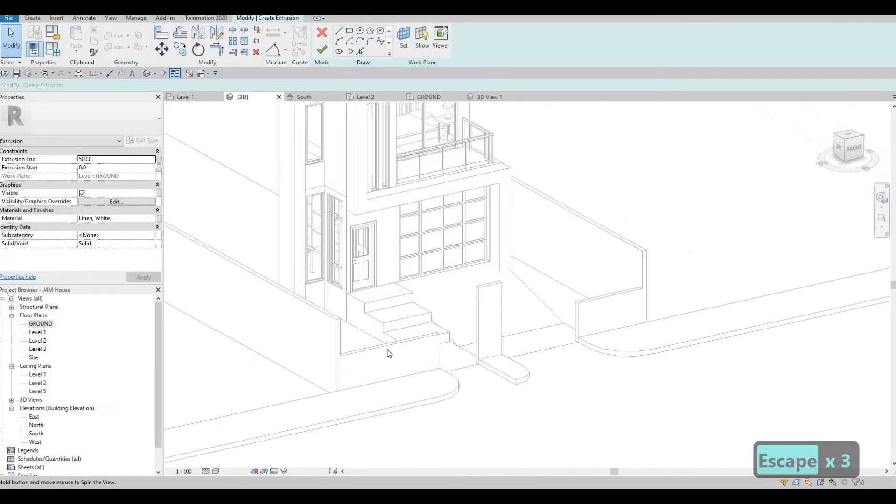
pyautogui.click(407, 50)
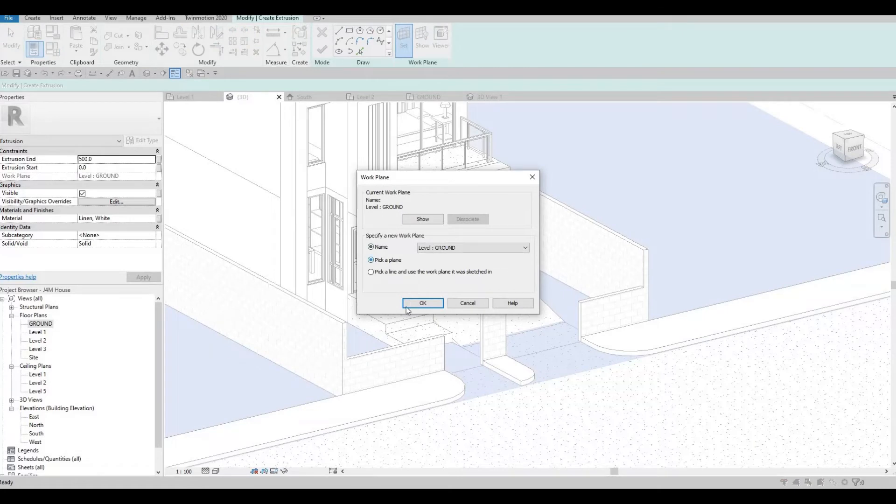
pyautogui.press('Return')
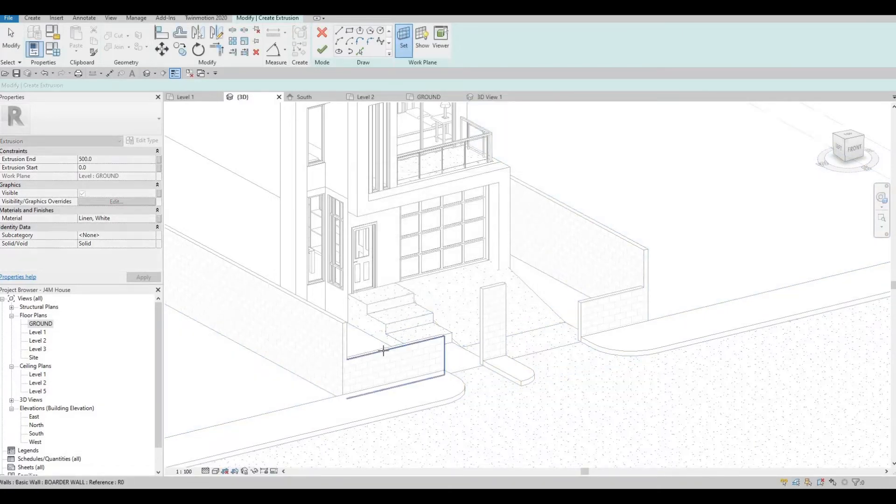
pyautogui.click(399, 334)
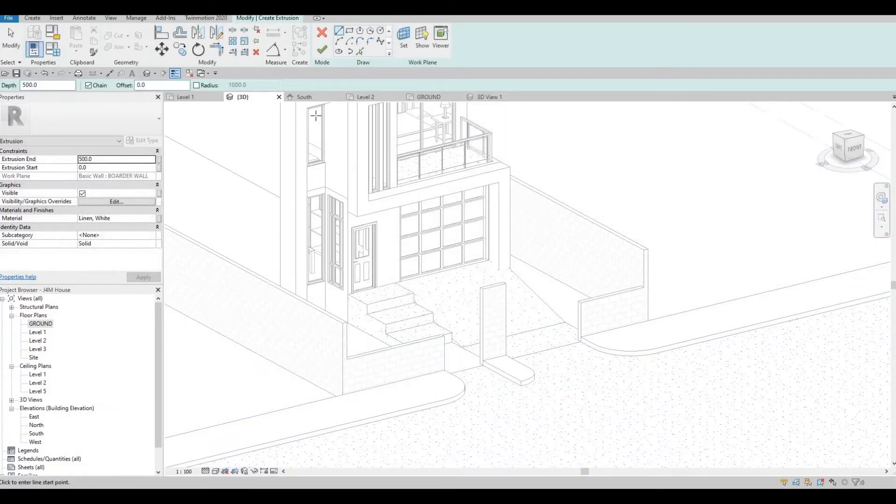
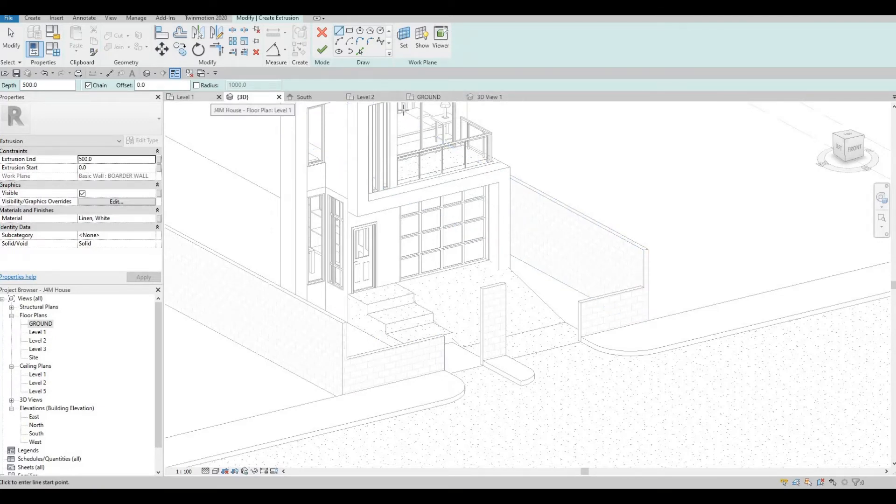
# On the GROUND plan, sketch a rectangle about 85 mm wide across the 150 mm wall thickness near the wall's corner
pyautogui.click(428, 97)
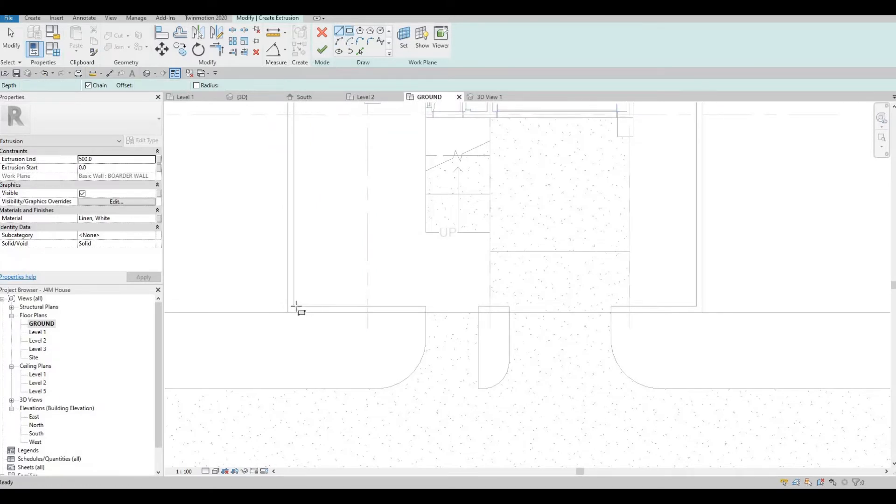
pyautogui.scroll(3, 298, 307)
pyautogui.click(298, 321)
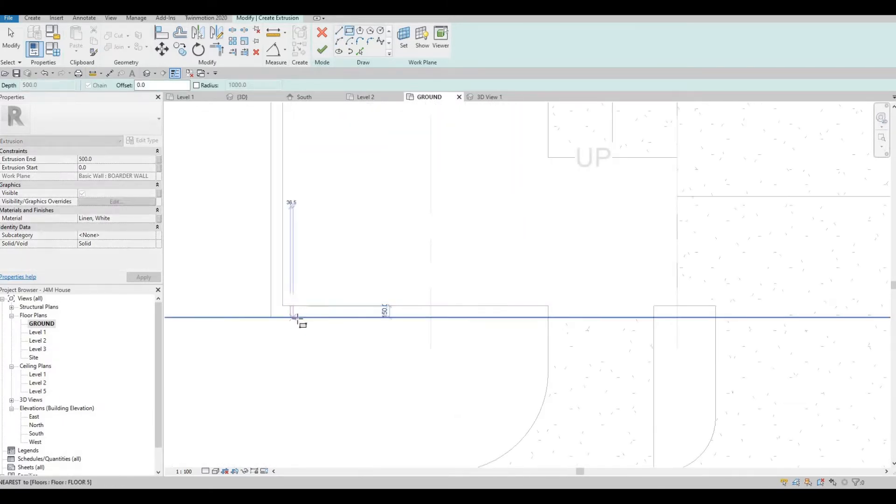
pyautogui.click(297, 318)
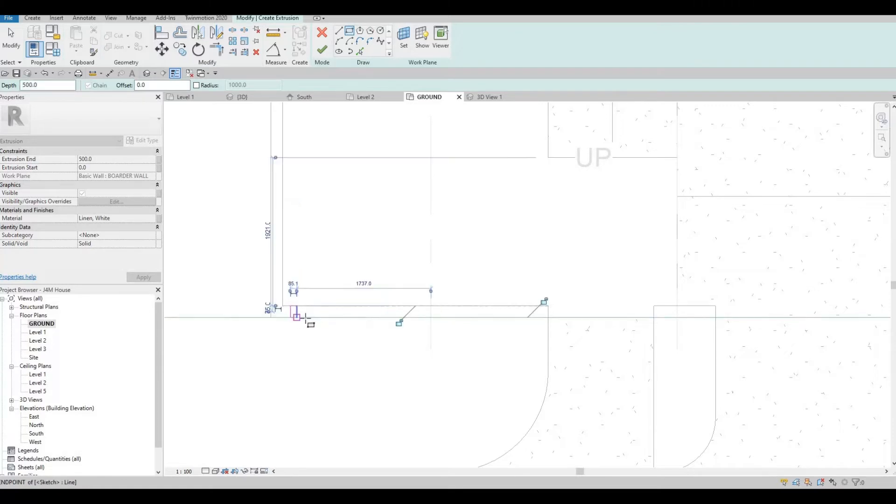
# Set the sketched rectangle's width along the wall to 90 mm
pyautogui.scroll(2, 298, 318)
pyautogui.press('Escape')
pyautogui.press('Escape')
pyautogui.click(296, 308)
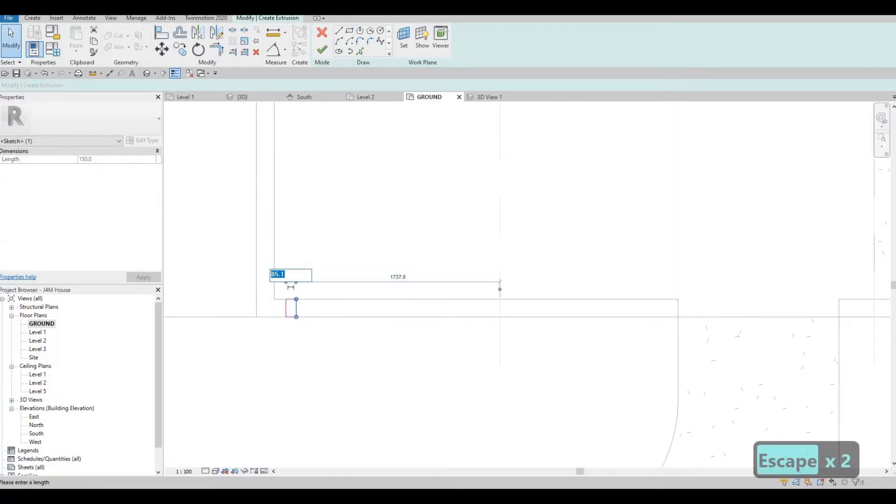
pyautogui.write('90')
pyautogui.press('Return')
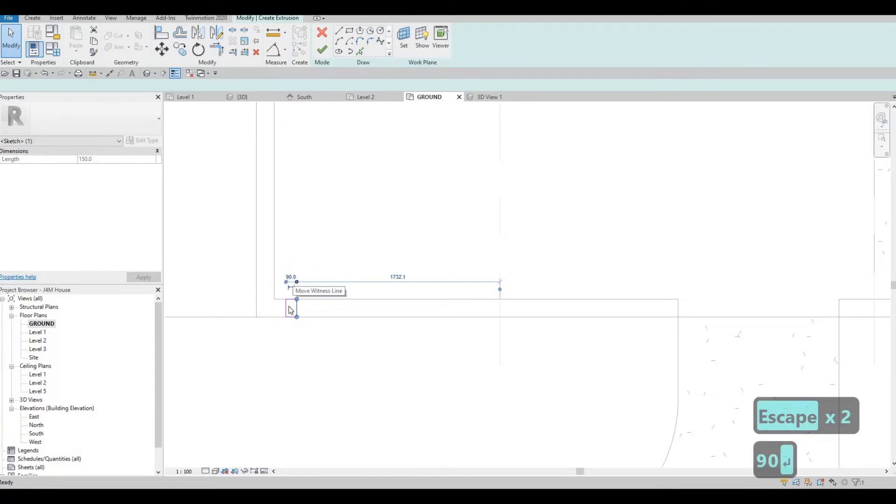
pyautogui.click(283, 304)
pyautogui.scroll(1, 293, 308)
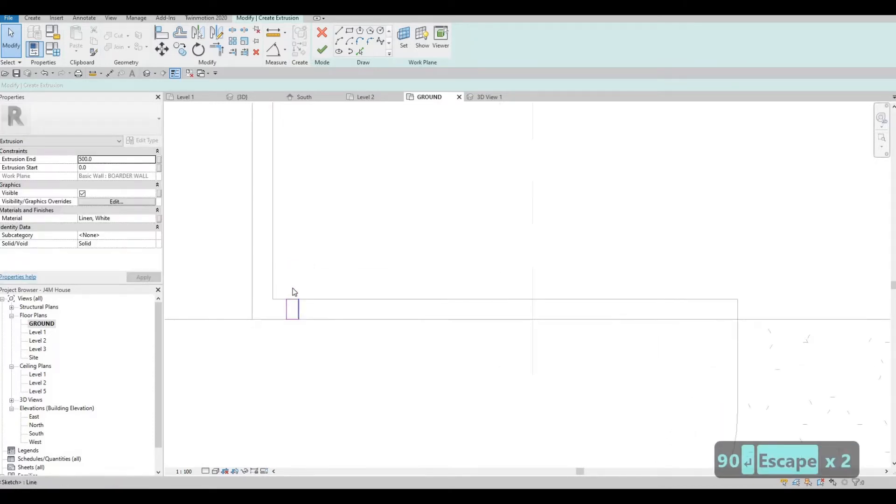
# Set the sketched rectangle's width along the wall to 50 mm
pyautogui.click(298, 307)
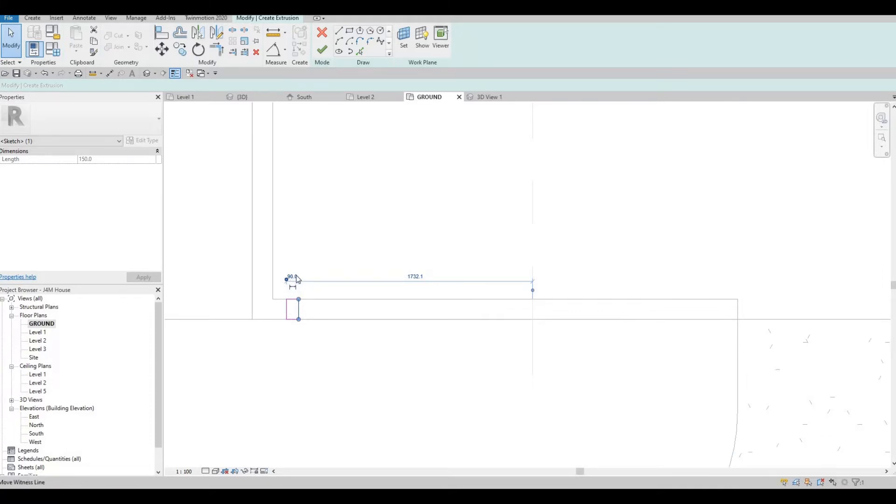
pyautogui.scroll(1, 297, 279)
pyautogui.click(294, 278)
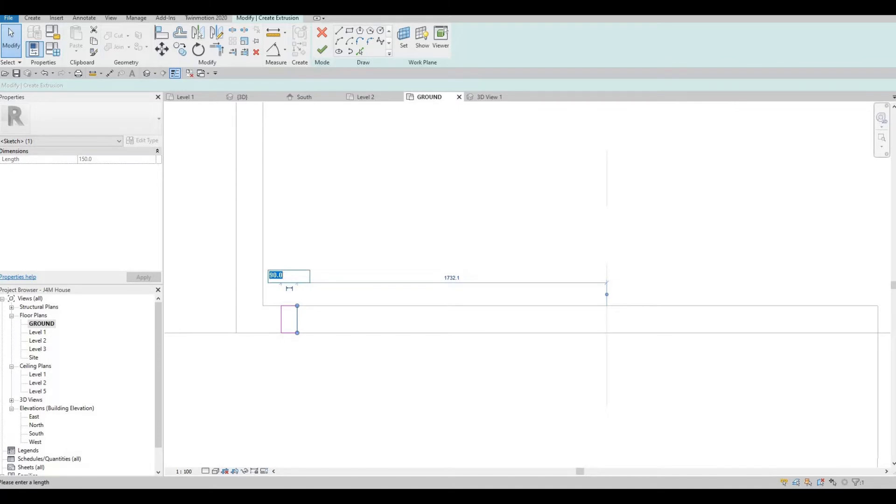
pyautogui.write('50')
pyautogui.press('Return')
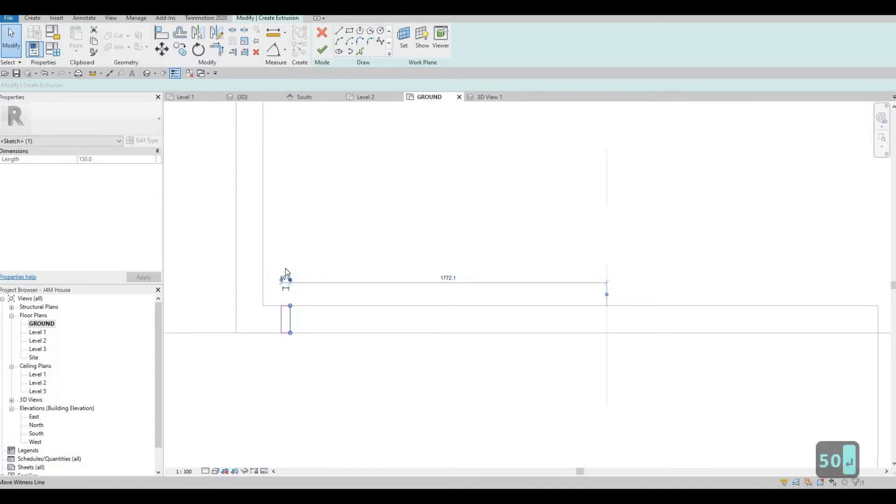
pyautogui.press('Escape')
pyautogui.scroll(-3, 287, 282)
pyautogui.press('Escape')
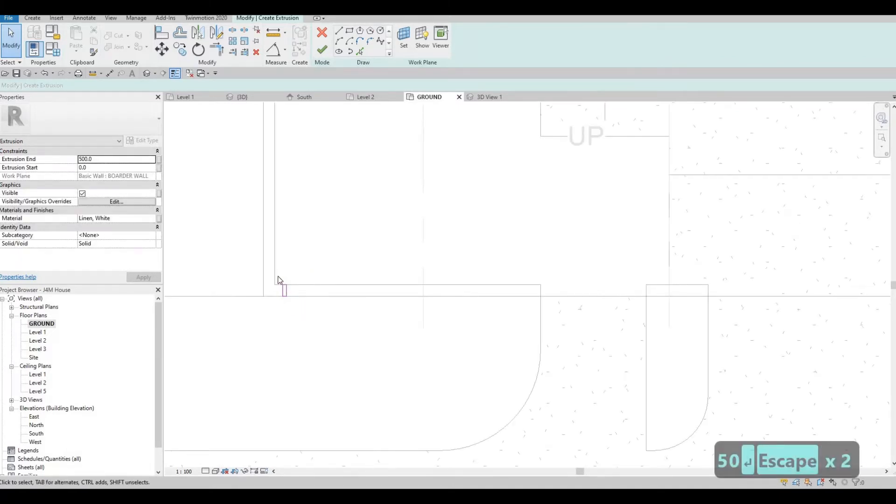
# Make three copies of the whole rectangle along the front wall at 100 mm spacing, using Copy with Multiple enabled
pyautogui.scroll(2, 285, 295)
pyautogui.moveTo(278, 274); pyautogui.dragTo(304, 313)
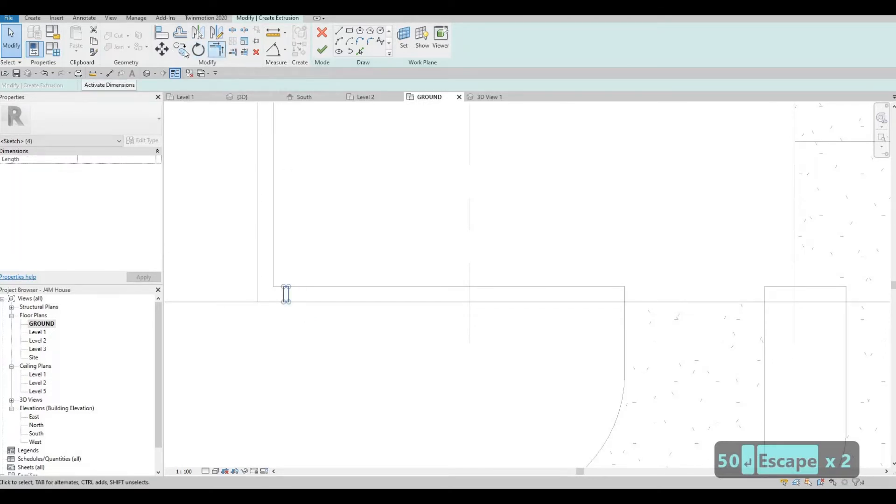
pyautogui.press('c')
pyautogui.press('o')
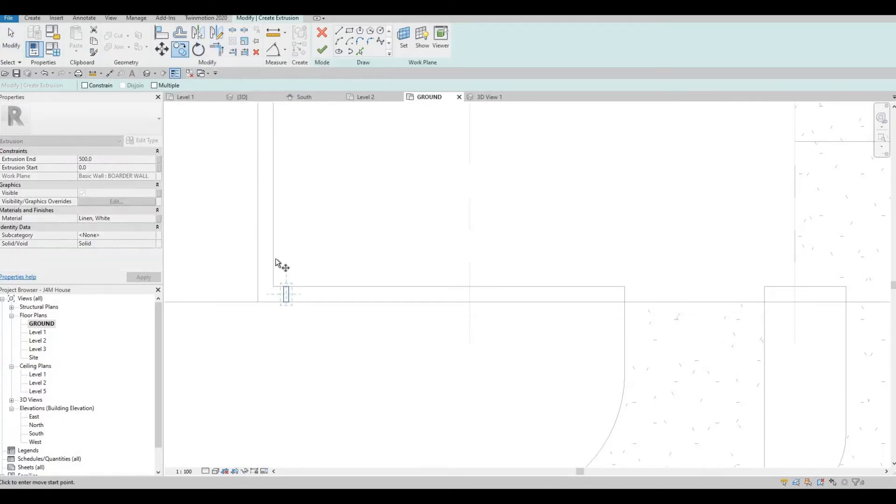
pyautogui.scroll(3, 281, 299)
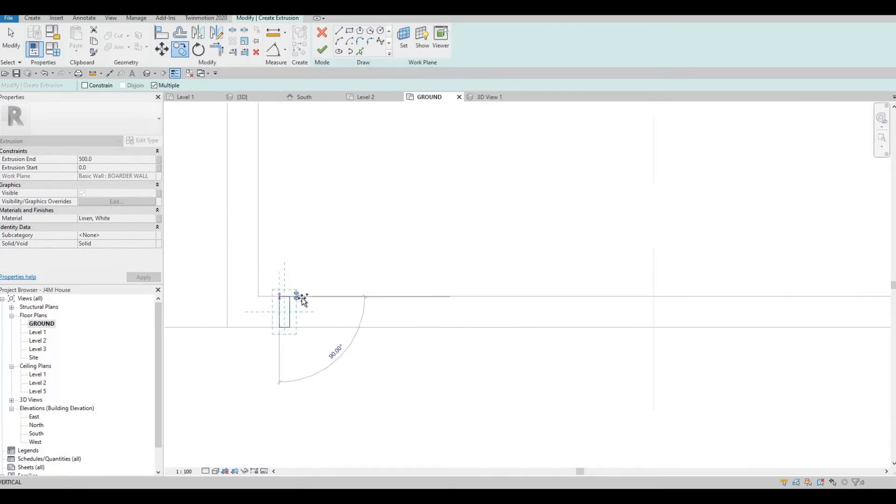
pyautogui.click(318, 299)
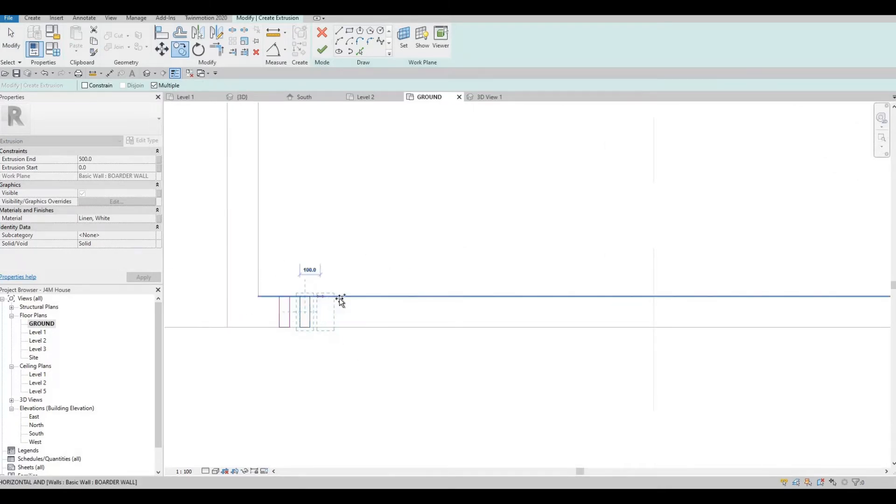
pyautogui.click(341, 299)
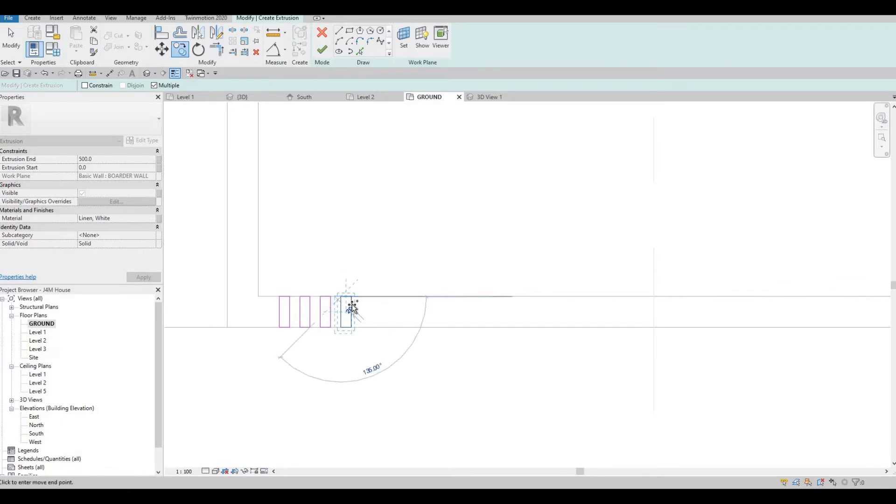
# Place one more copy of the small rectangle 100 mm along the border wall, and end the Copy command
pyautogui.click(362, 298)
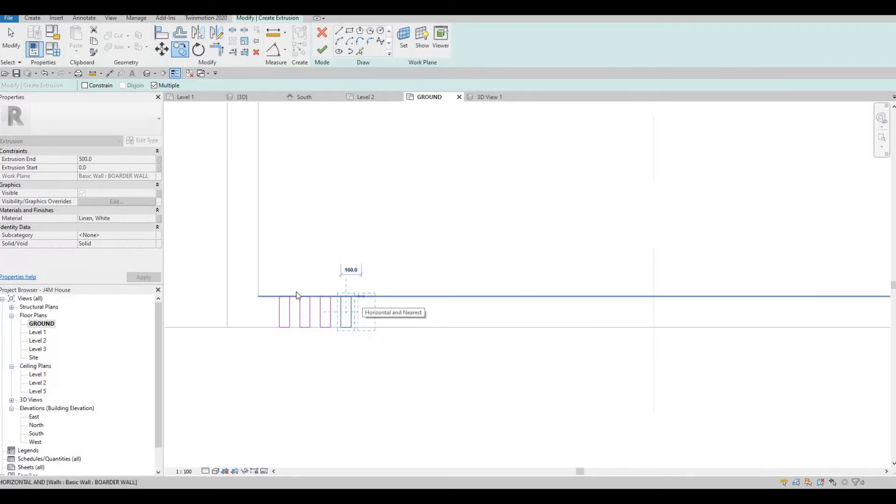
pyautogui.press('Escape')
pyautogui.press('Escape')
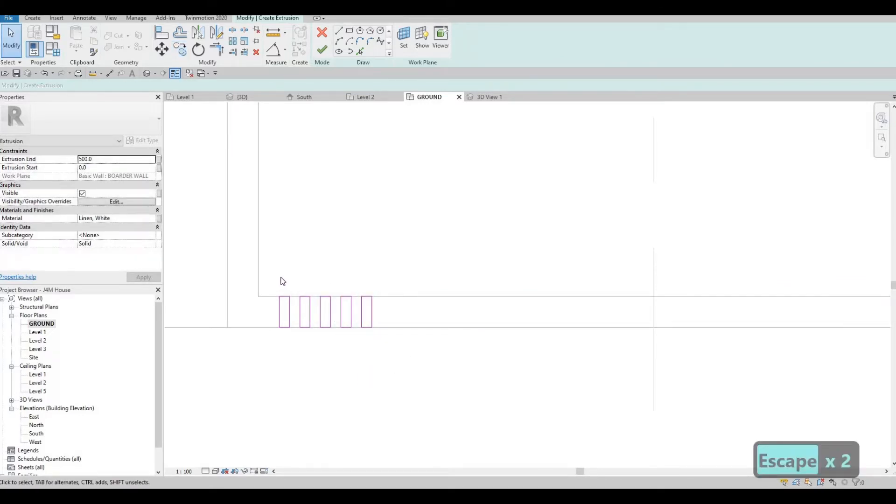
# Try to copy the last four rectangles further along the border wall, and undo the copy
pyautogui.moveTo(293, 279); pyautogui.dragTo(410, 348)
pyautogui.press('c')
pyautogui.press('o')
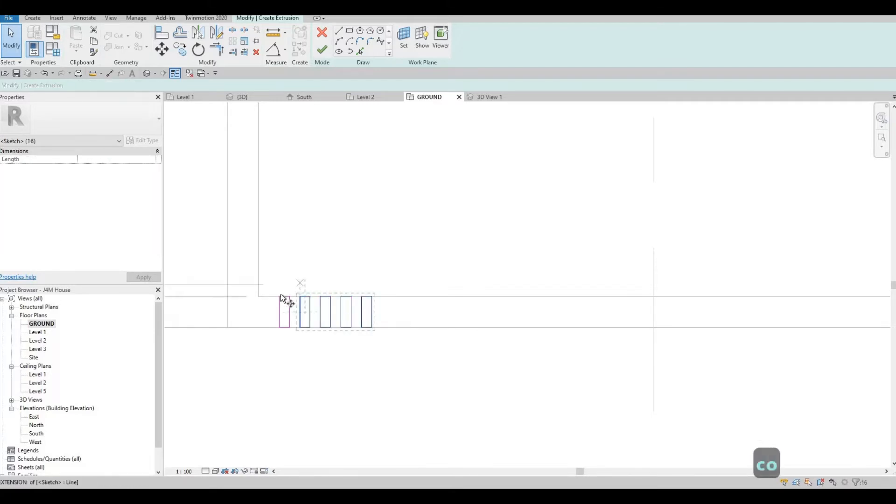
pyautogui.click(280, 297)
pyautogui.click(372, 297)
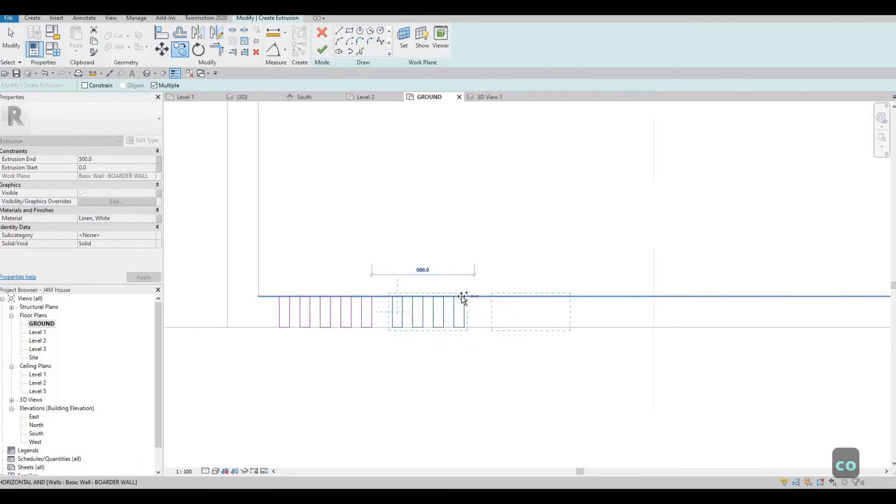
pyautogui.press('Escape')
pyautogui.press('Escape')
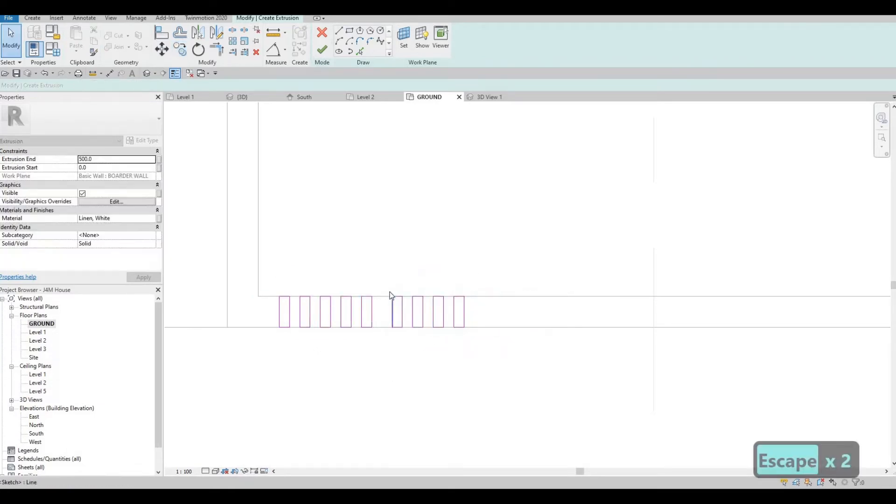
pyautogui.hotkey('ctrl', 'z')
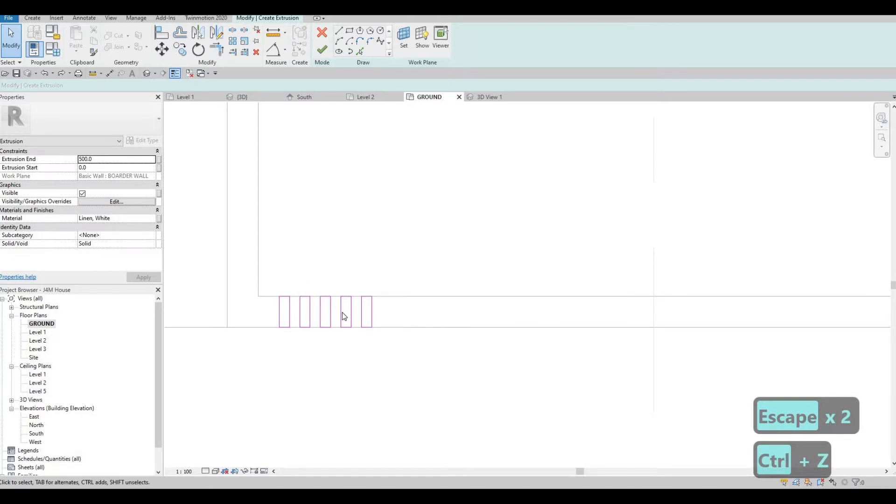
# Copy the last four rectangles along the border wall so they continue the row at the same 100 mm spacing
pyautogui.moveTo(397, 344); pyautogui.dragTo(396, 342)
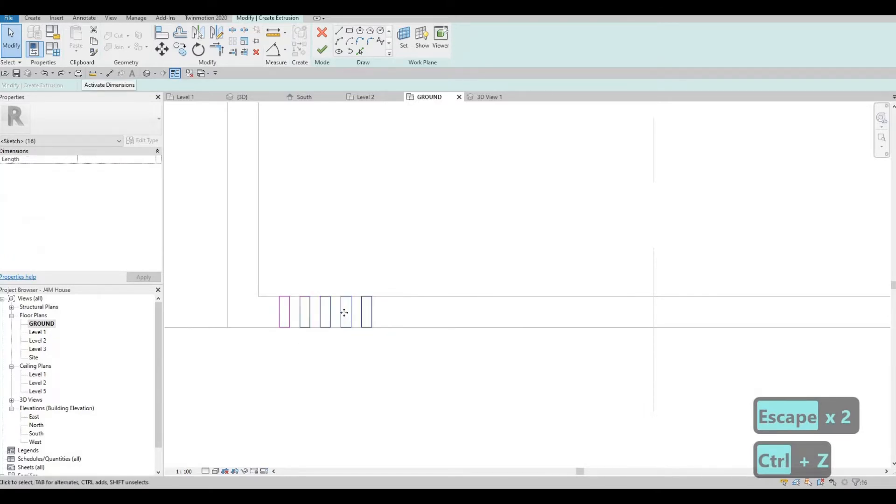
pyautogui.press('c')
pyautogui.press('o')
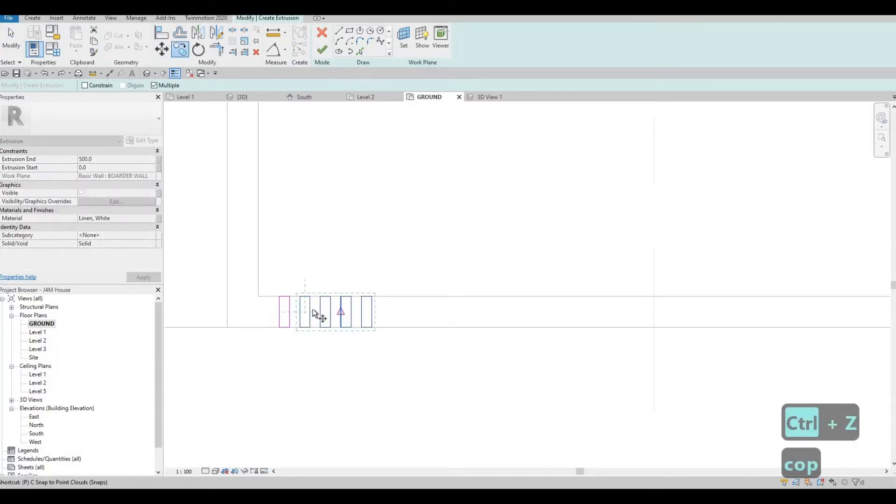
pyautogui.click(373, 298)
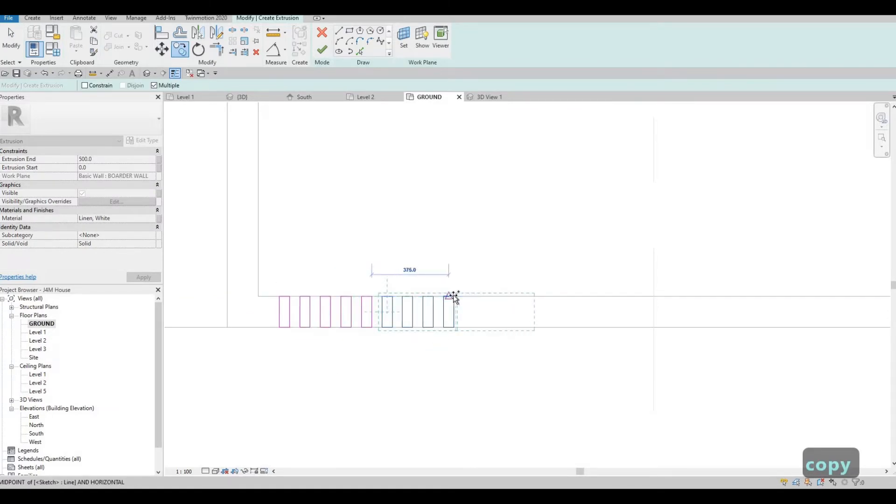
pyautogui.click(454, 296)
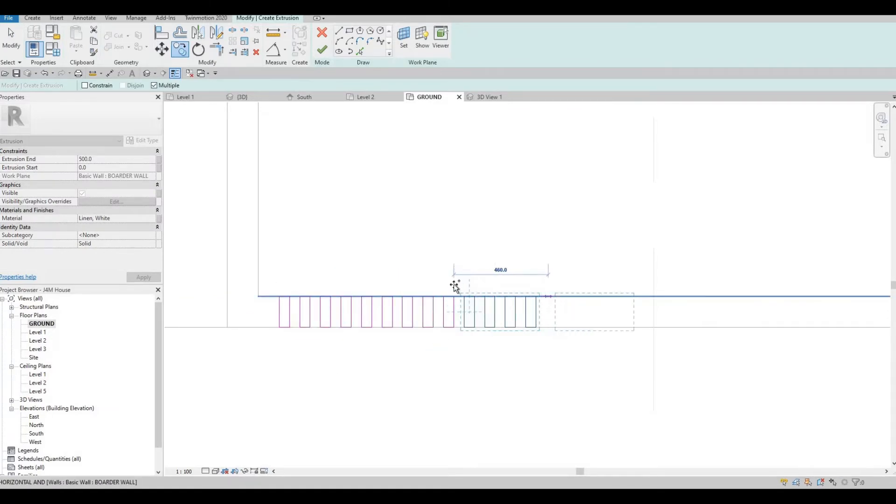
# Keep placing copies of the four rectangles at 400 mm intervals until the row passes the end of the first wall segment
pyautogui.scroll(-2, 454, 285)
pyautogui.scroll(-2, 455, 285)
pyautogui.click(467, 290)
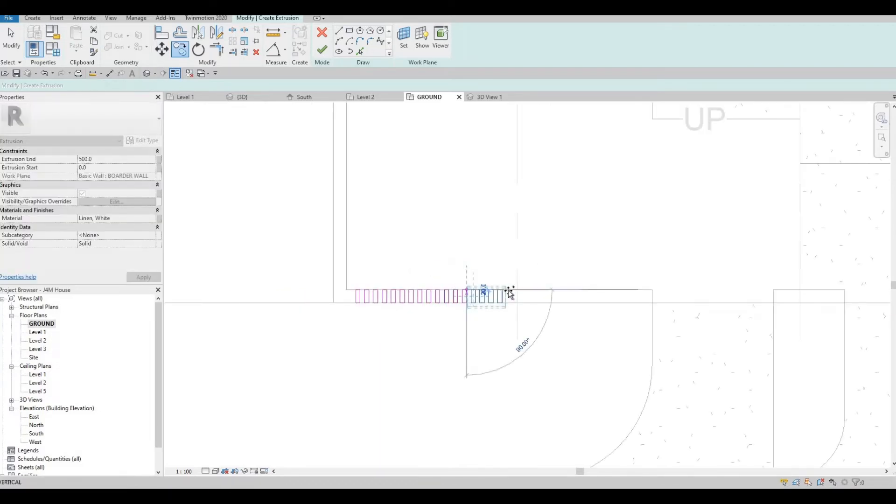
pyautogui.click(504, 293)
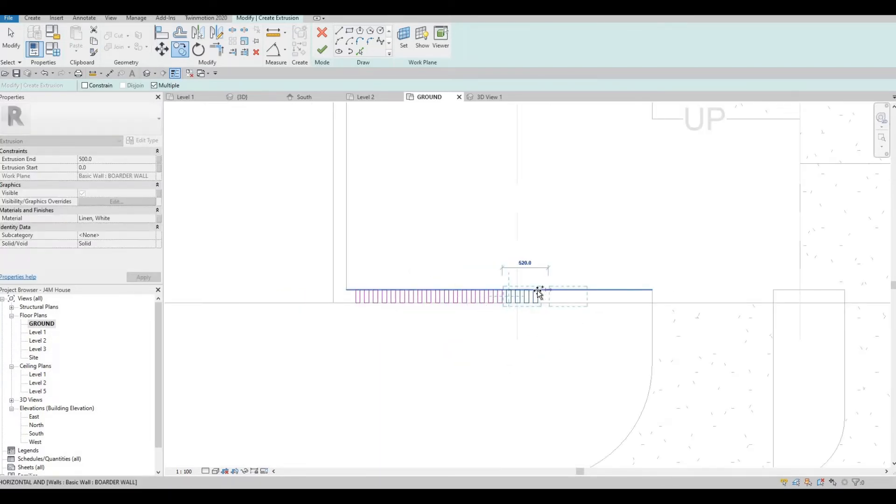
pyautogui.click(577, 292)
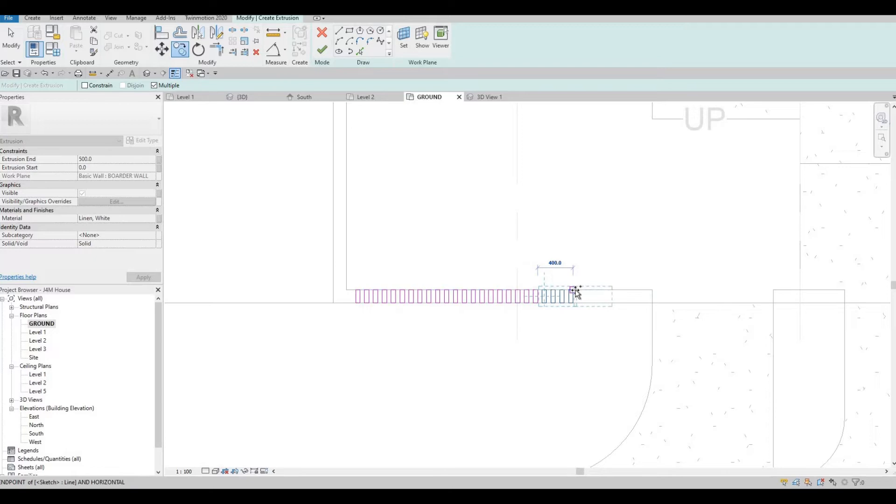
pyautogui.click(611, 291)
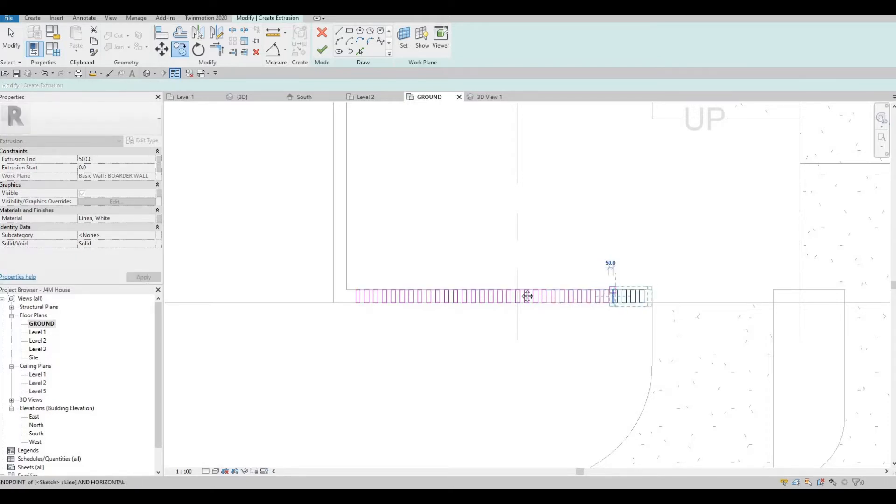
pyautogui.click(648, 291)
# Place copies of the four rectangles at the start of the wall segment beyond the openings and continue them at 400 mm intervals
pyautogui.moveTo(649, 289); pyautogui.dragTo(502, 287, button='middle')
pyautogui.scroll(4, 490, 288)
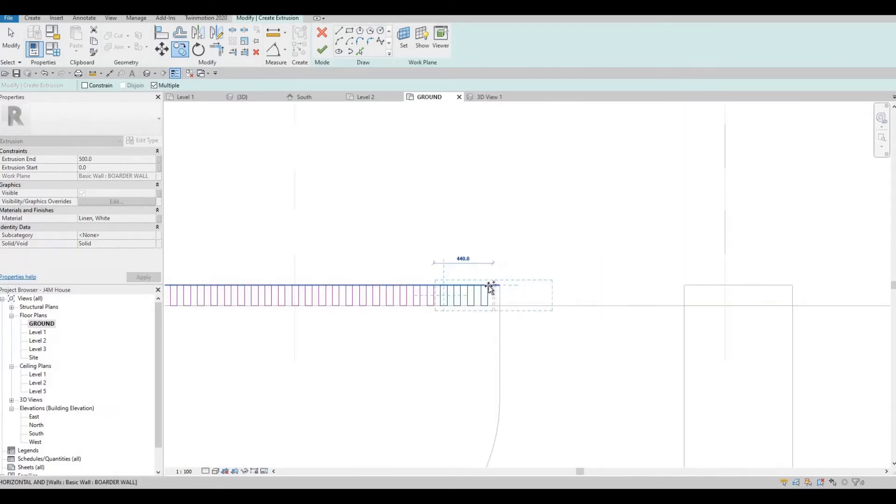
pyautogui.scroll(-3, 514, 294)
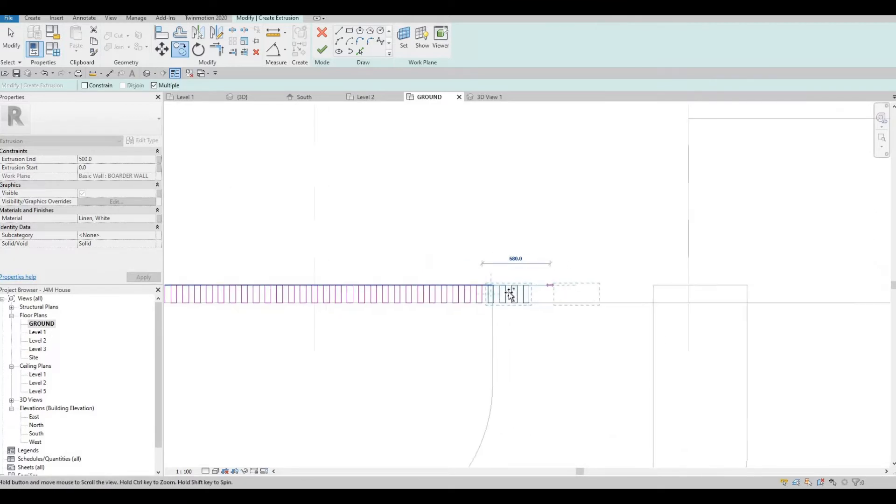
pyautogui.scroll(-2, 568, 292)
pyautogui.scroll(5, 568, 292)
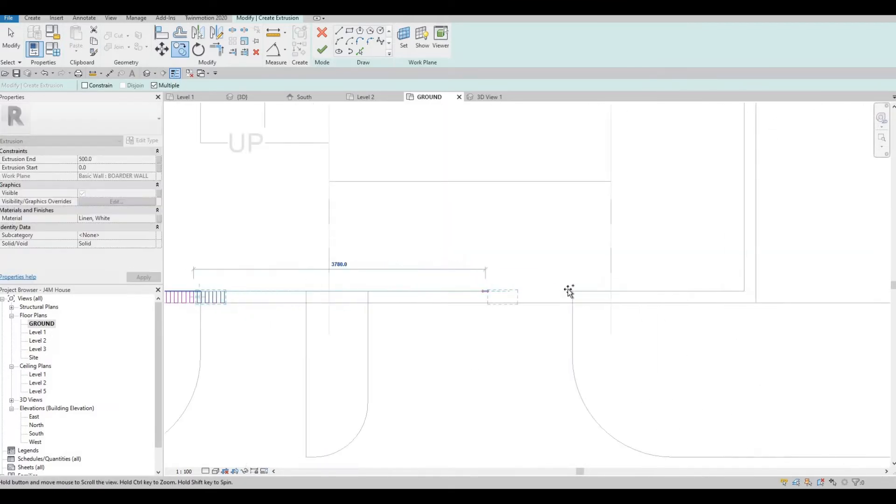
pyautogui.click(568, 293)
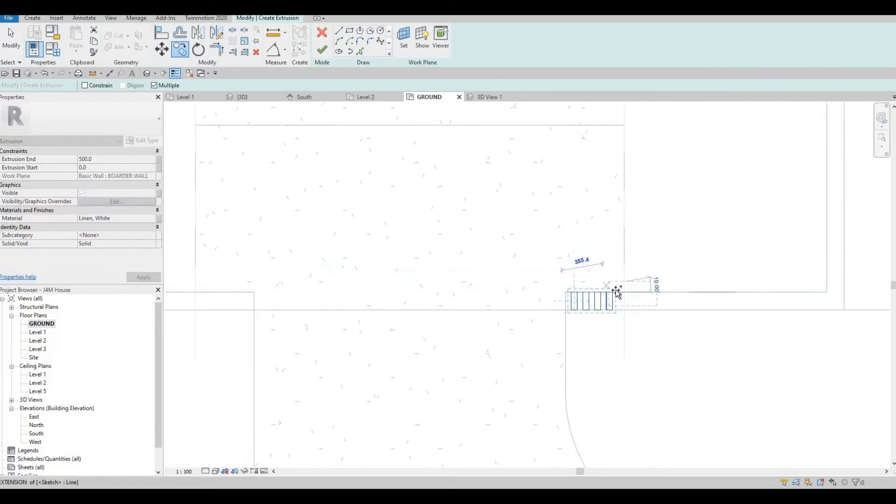
pyautogui.click(660, 293)
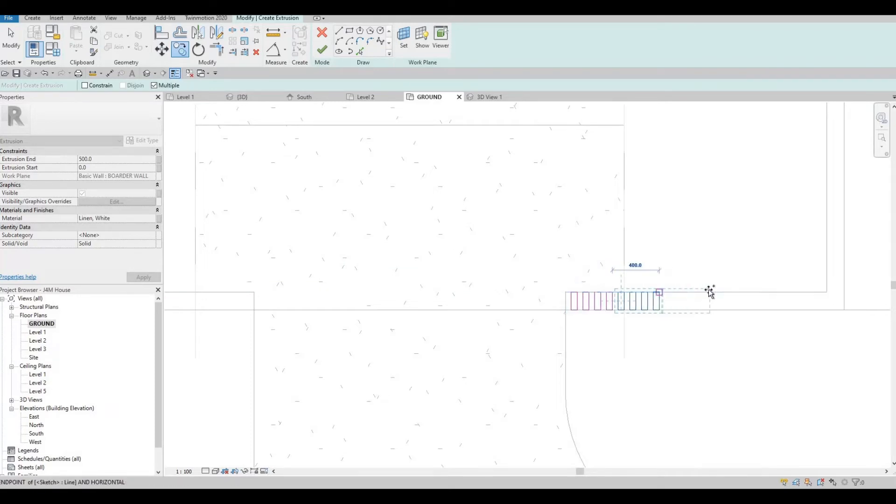
pyautogui.click(709, 292)
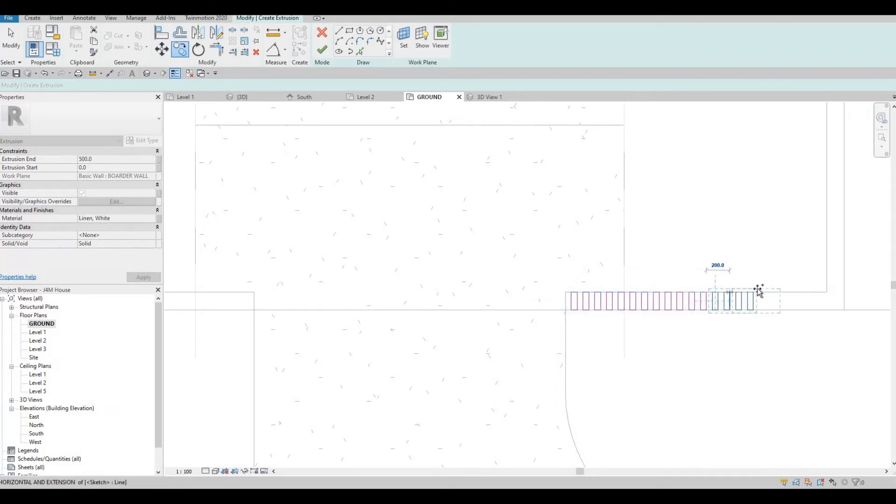
# Extend the second row with further 400 mm copies past the wall's far corner, and end the Copy command
pyautogui.scroll(1, 755, 293)
pyautogui.scroll(1, 752, 294)
pyautogui.click(750, 294)
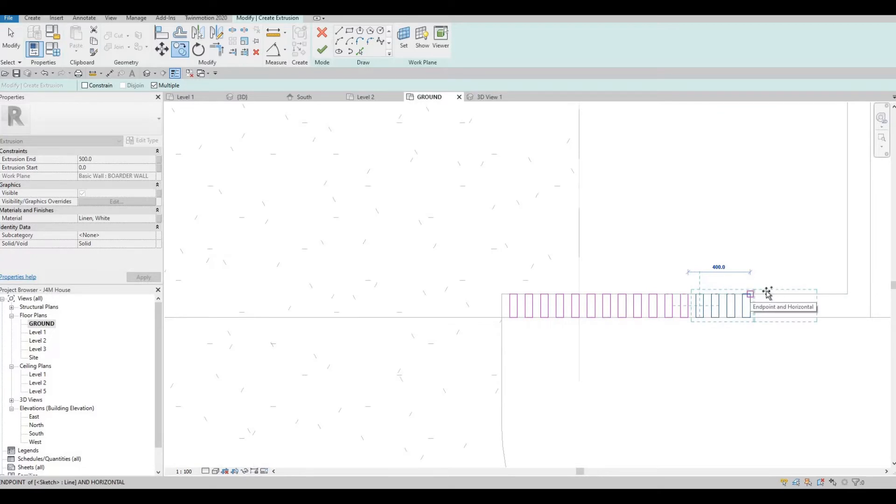
pyautogui.moveTo(768, 294); pyautogui.dragTo(676, 293, button='middle')
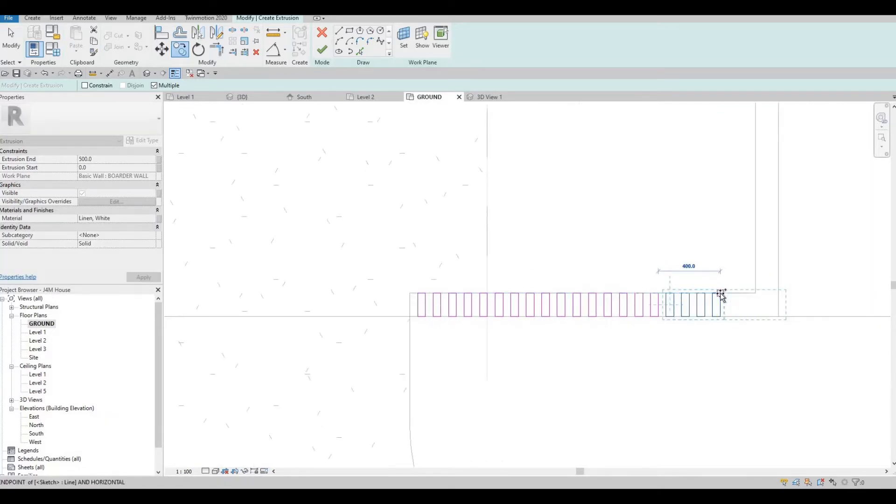
pyautogui.click(721, 292)
pyautogui.scroll(-1, 700, 266)
pyautogui.press('Escape')
pyautogui.press('Escape')
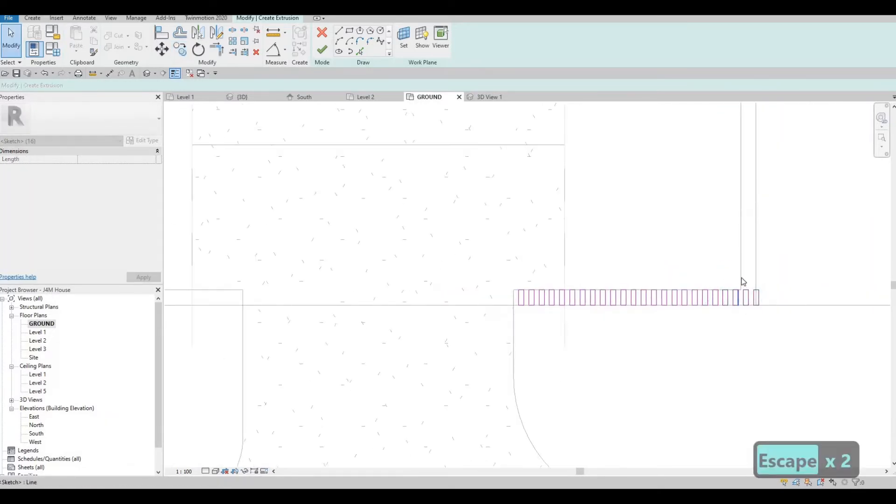
# Delete the two surplus rectangles beyond the far corner of the second wall segment
pyautogui.press('Escape')
pyautogui.scroll(1, 740, 282)
pyautogui.moveTo(739, 278); pyautogui.dragTo(794, 330)
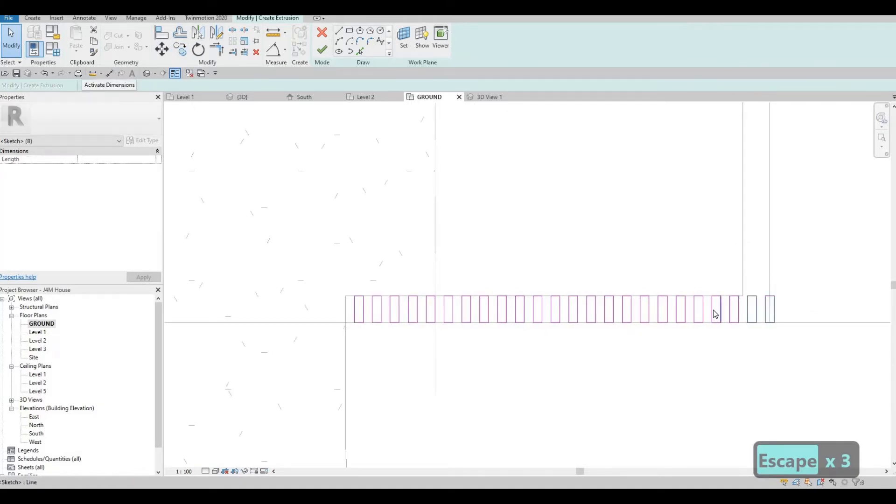
pyautogui.press('Delete')
# Delete the three surplus rectangles that extend past the end of the first wall segment into the opening
pyautogui.scroll(-3, 538, 310)
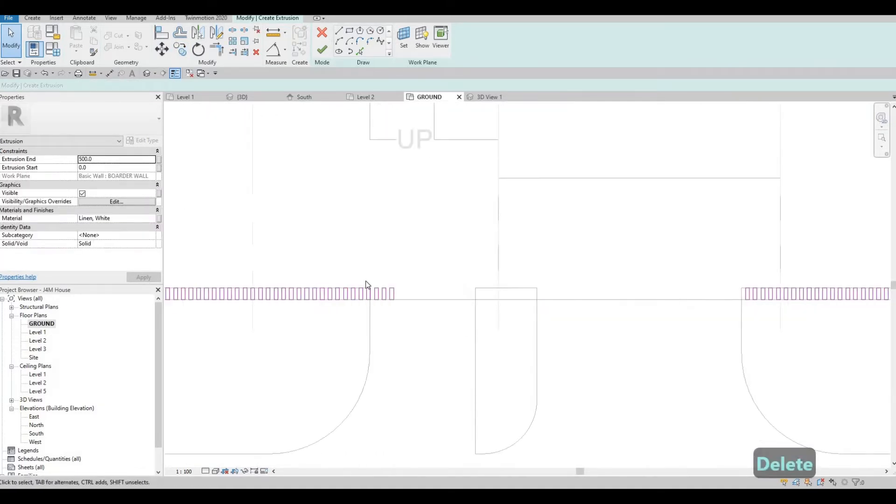
pyautogui.scroll(5, 368, 284)
pyautogui.press('Escape')
pyautogui.moveTo(402, 278); pyautogui.dragTo(520, 349)
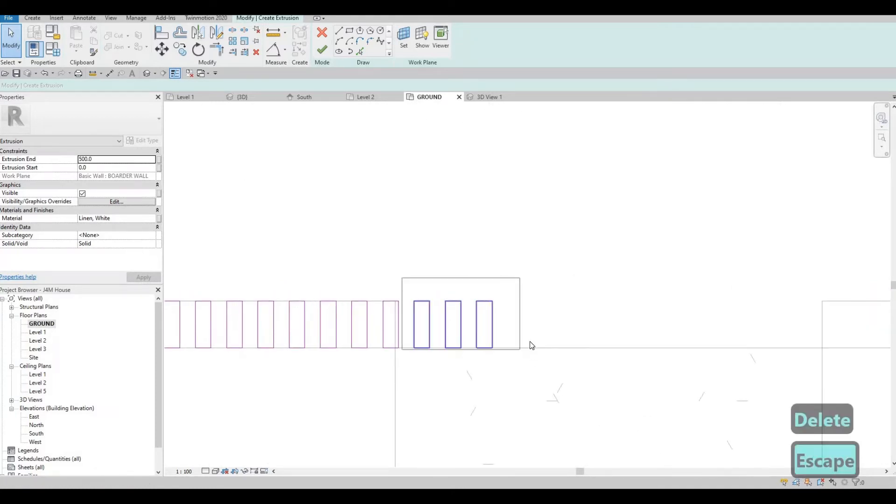
pyautogui.press('Delete')
# Select all rectangles on the first wall segment and nudge the row four increments left, away from the opening
pyautogui.scroll(-2, 317, 326)
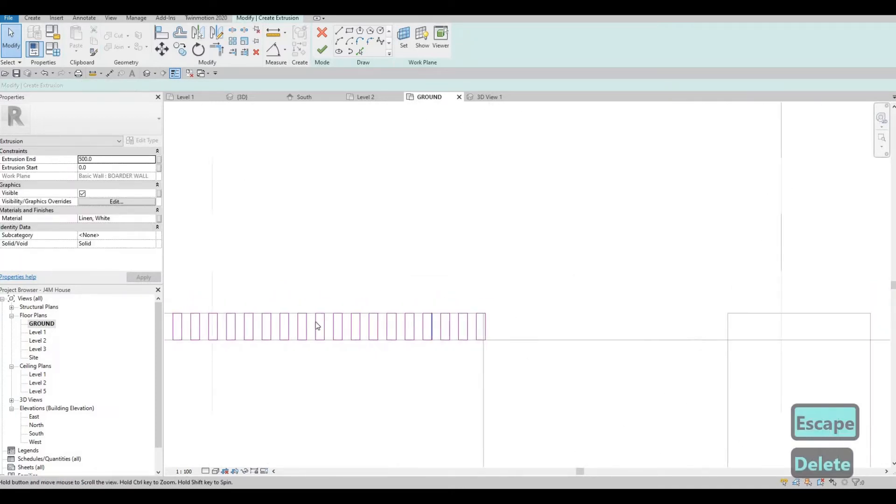
pyautogui.scroll(-2, 246, 302)
pyautogui.moveTo(246, 302); pyautogui.dragTo(379, 348)
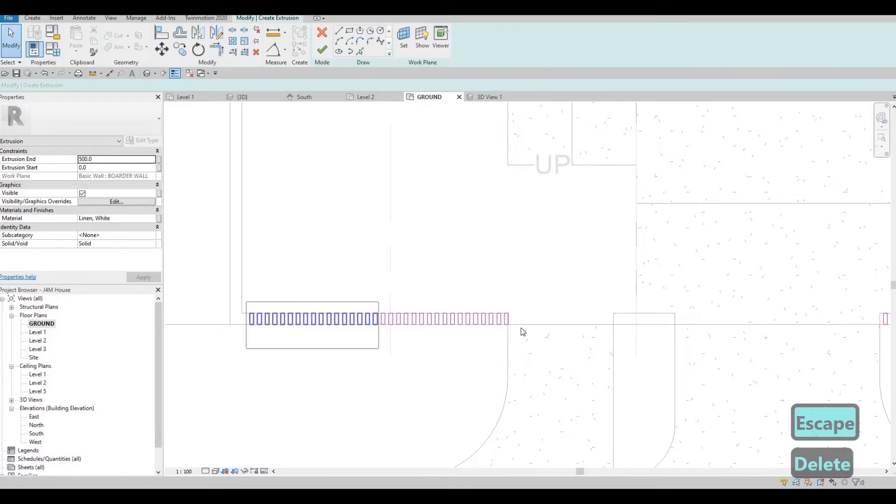
pyautogui.moveTo(521, 328); pyautogui.dragTo(525, 330)
pyautogui.scroll(2, 525, 330)
pyautogui.press('BackSpace')
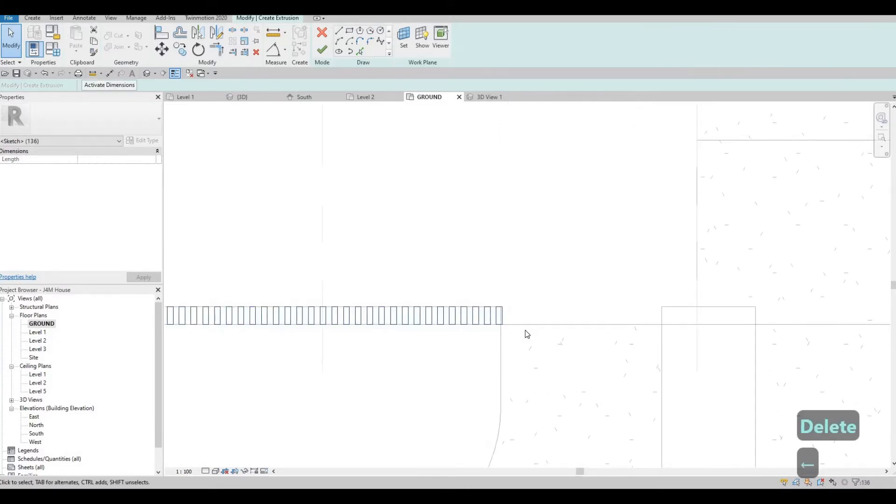
pyautogui.press('Left')
pyautogui.press('Left')
pyautogui.press('Left')
pyautogui.scroll(-2, 420, 248)
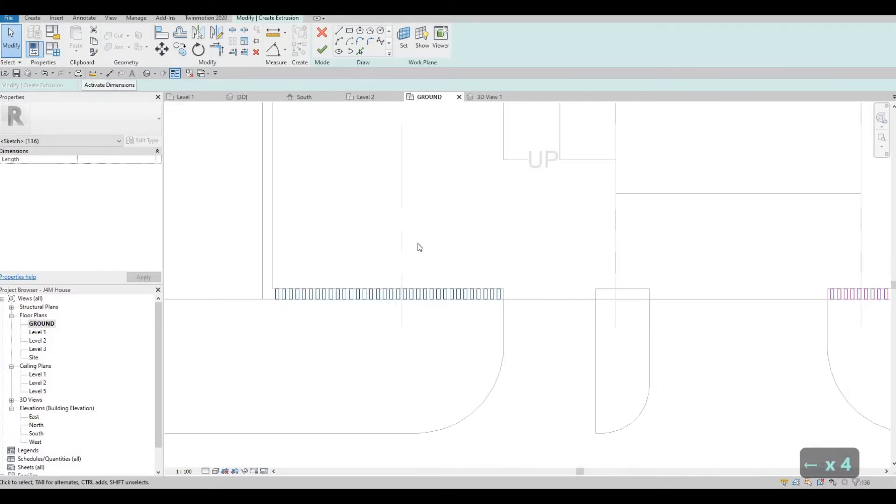
pyautogui.moveTo(420, 248); pyautogui.dragTo(451, 246, button='middle')
pyautogui.press('Escape')
pyautogui.press('Escape')
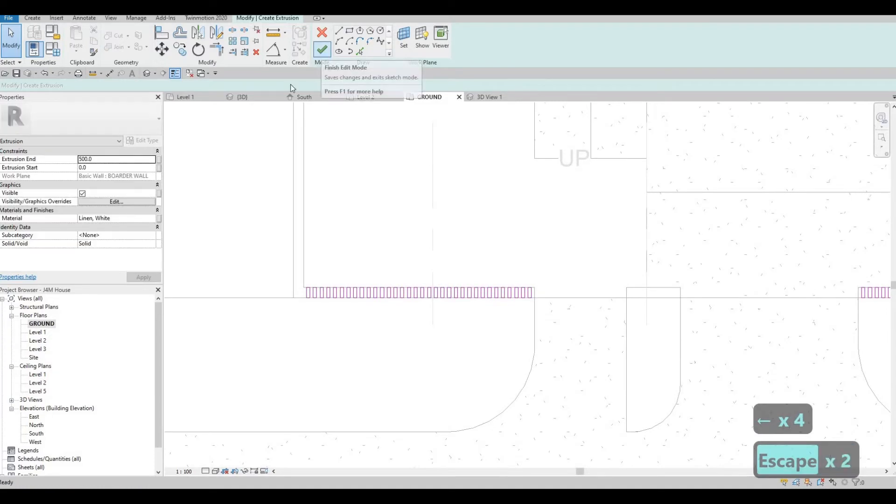
# Assign the Metal Furring material to the extrusion
pyautogui.click(150, 220)
pyautogui.scroll(-2, 185, 257)
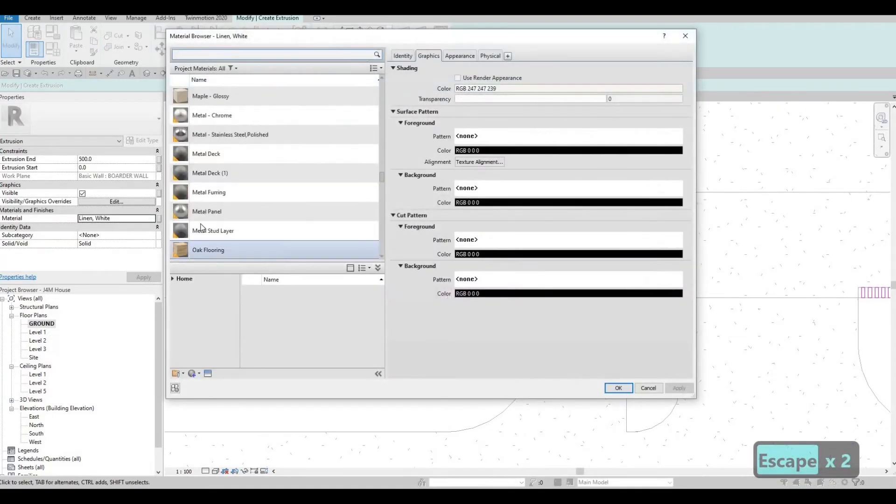
pyautogui.click(218, 198)
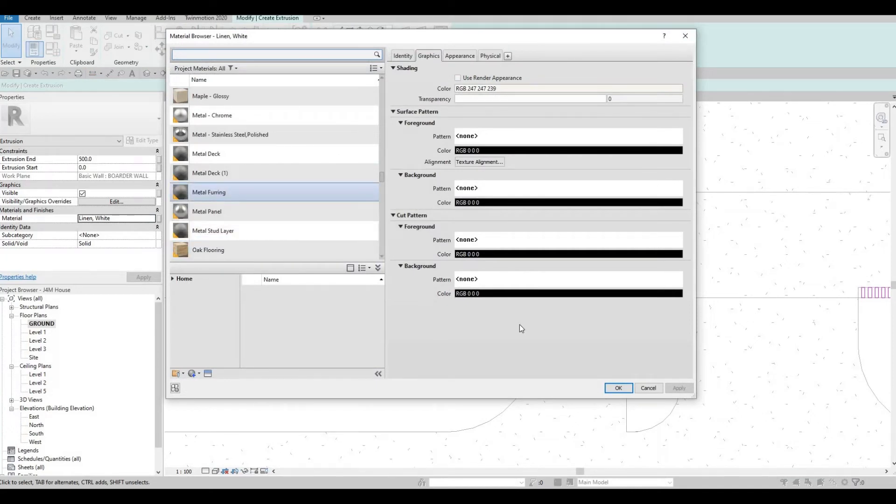
pyautogui.click(616, 388)
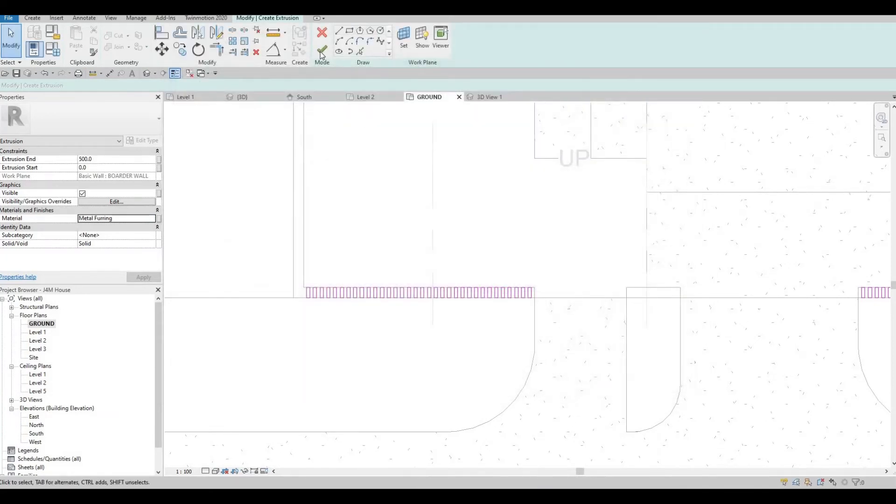
# Finish the extrusion sketch and open the {3D} view
pyautogui.click(321, 52)
pyautogui.click(256, 97)
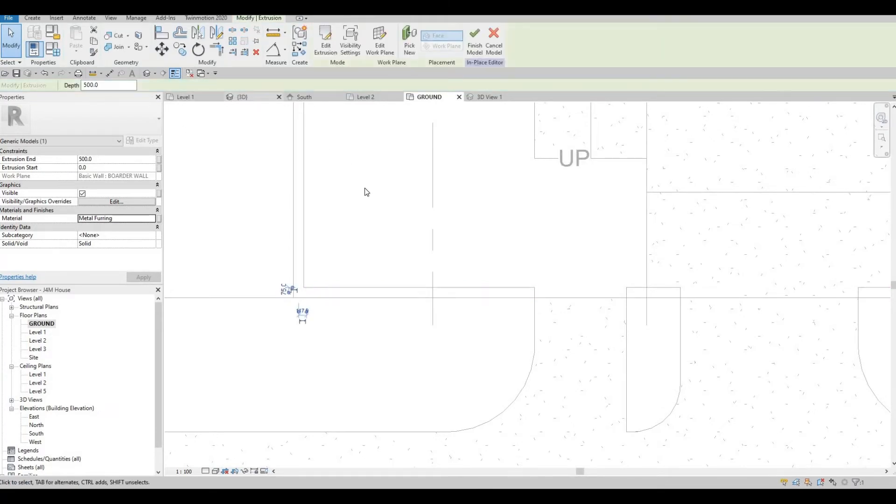
# Stretch the top of the picket extrusion up to about 1337 mm, roughly level with the freestanding entrance pillar
pyautogui.scroll(2, 519, 301)
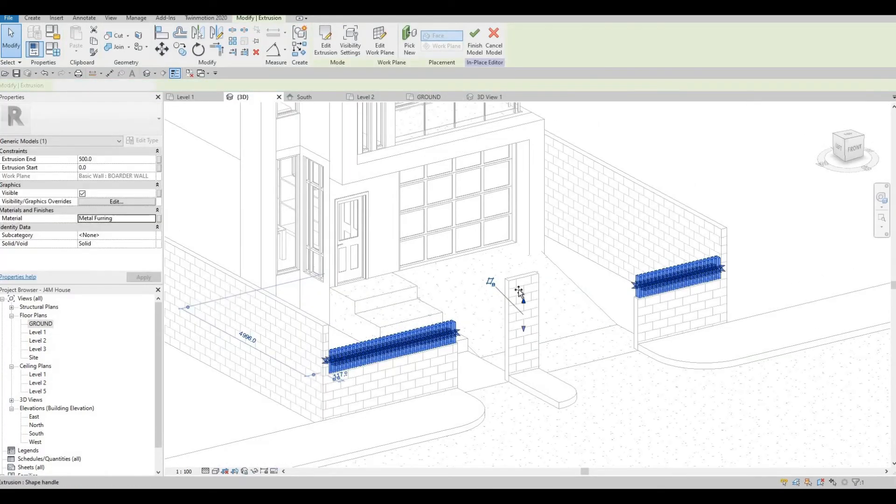
pyautogui.moveTo(523, 298); pyautogui.dragTo(514, 271)
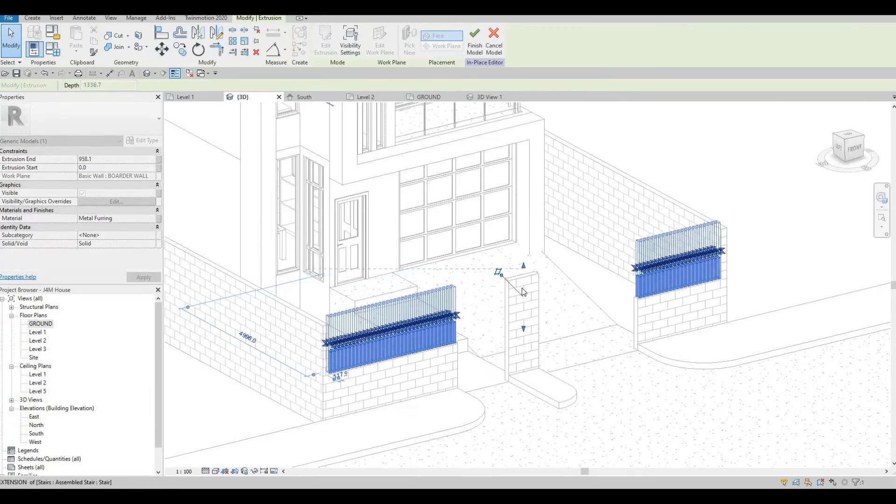
pyautogui.press('Escape')
pyautogui.moveTo(462, 284)
pyautogui.keyDown('shift'); pyautogui.mouseDown(button='middle')
pyautogui.moveTo(452, 280)
pyautogui.moveTo(496, 288)
pyautogui.moveTo(550, 274)
pyautogui.moveTo(490, 262)
pyautogui.moveTo(524, 244)
pyautogui.moveTo(529, 255)
pyautogui.moveTo(517, 252)
pyautogui.mouseUp(button='middle'); pyautogui.keyUp('shift')
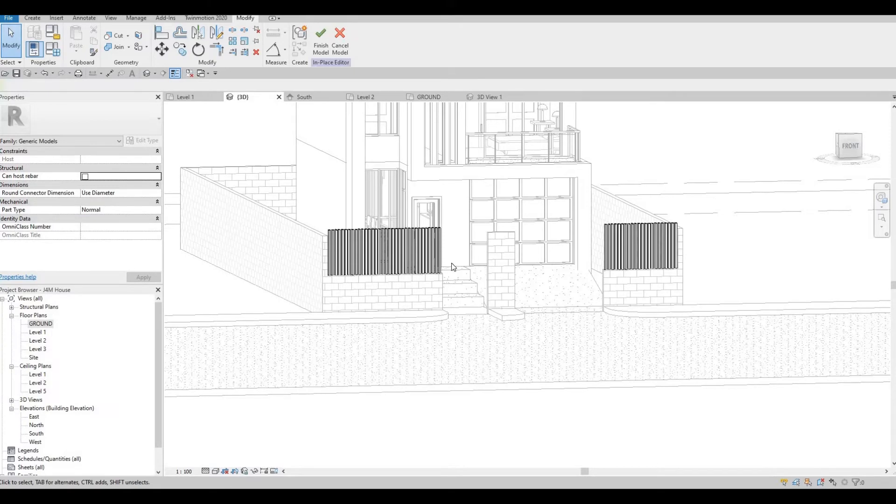
pyautogui.scroll(3, 448, 266)
# Select the picket extrusion and lower its top slightly below the top of the freestanding entrance pillar
pyautogui.click(434, 277)
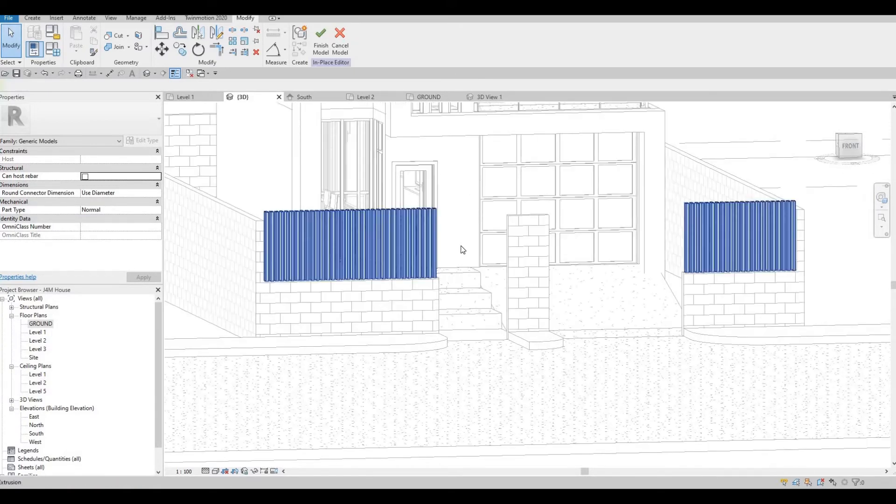
pyautogui.press('Escape')
pyautogui.scroll(1, 456, 243)
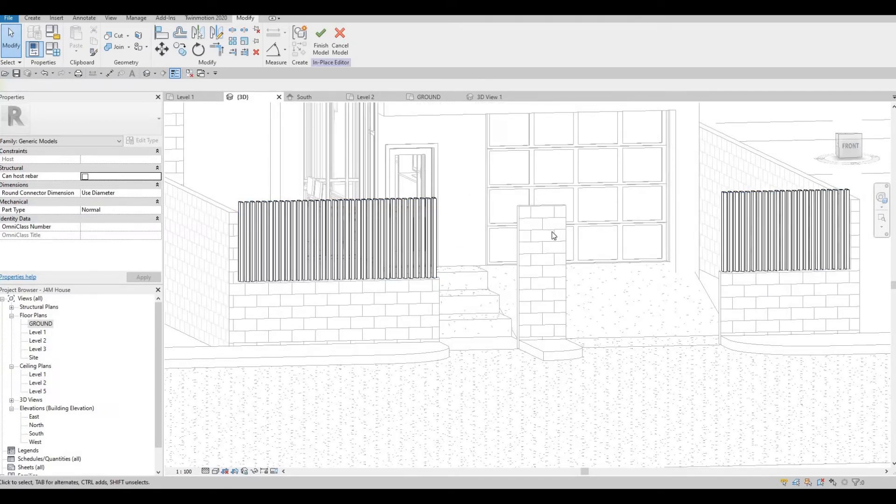
pyautogui.click(438, 208)
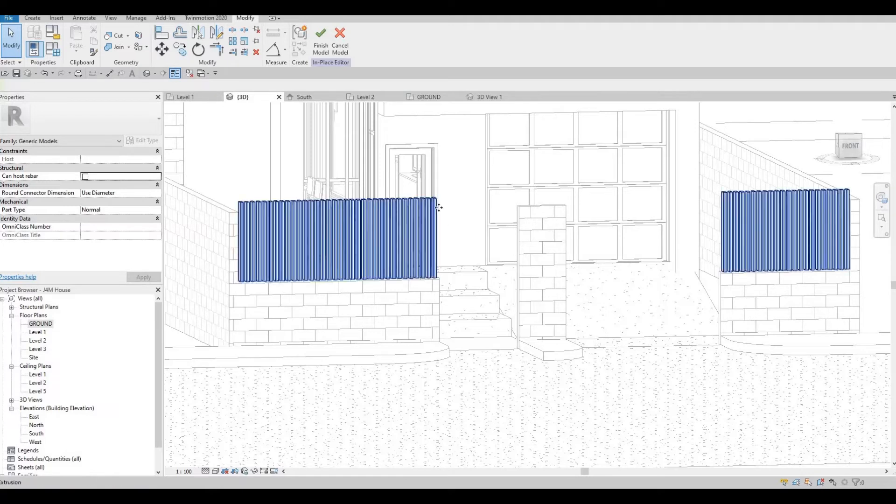
pyautogui.click(550, 209)
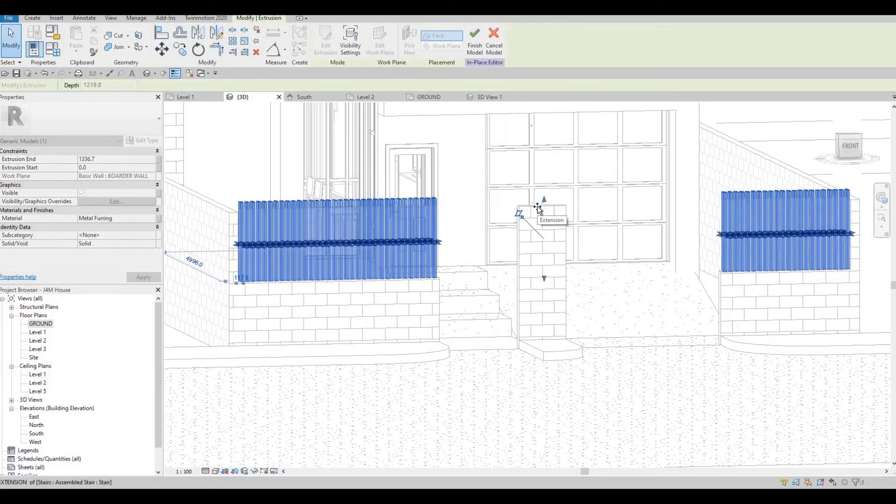
pyautogui.press('Escape')
pyautogui.scroll(4, 261, 147)
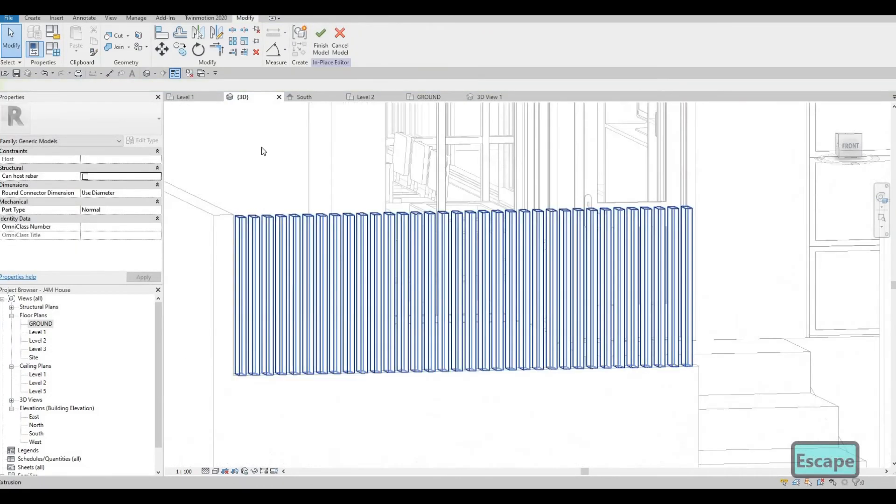
# Finish the in-place picket model and clear the selection
pyautogui.click(320, 45)
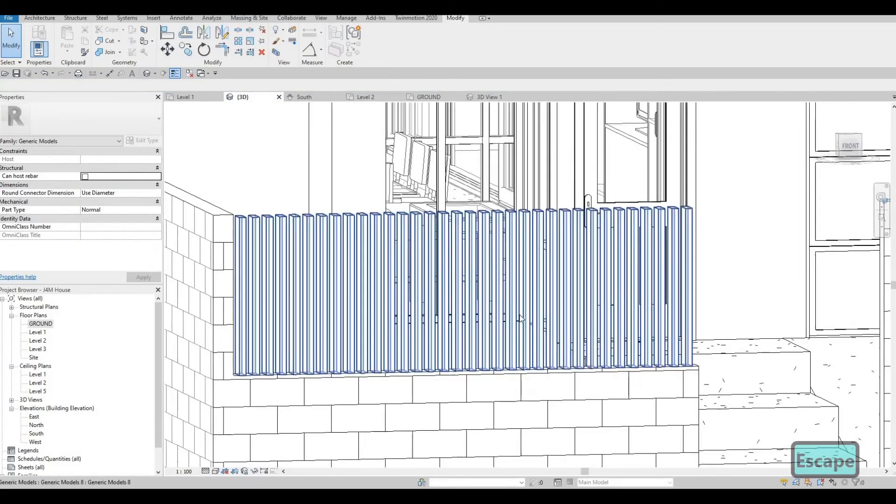
pyautogui.press('Escape')
pyautogui.scroll(-5, 514, 311)
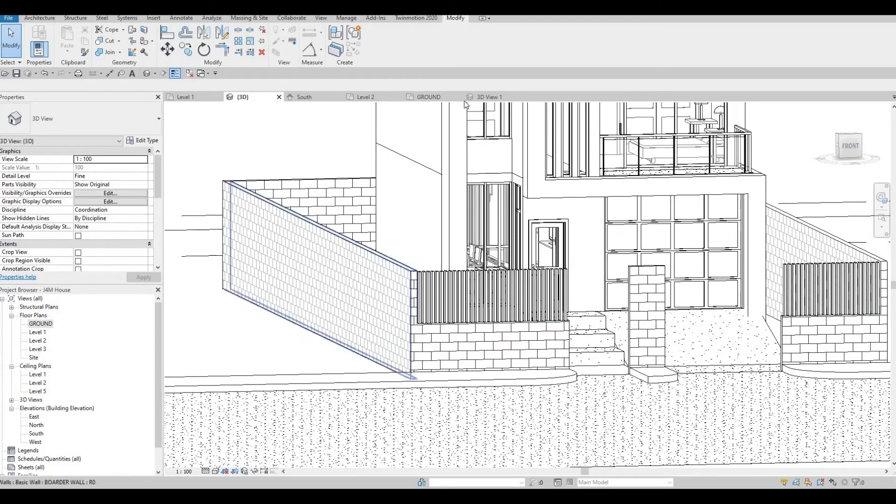
# Open the perspective view 3D View 1 and set its visual style to Realistic
pyautogui.click(492, 98)
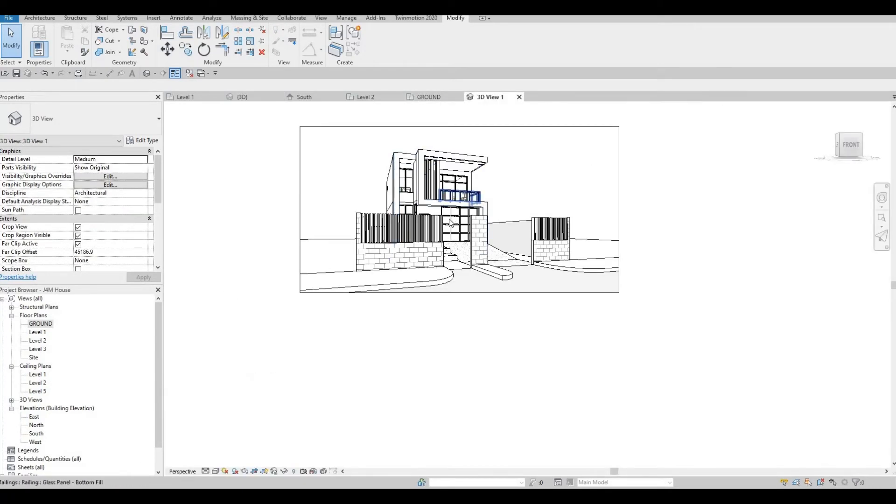
pyautogui.click(215, 471)
pyautogui.click(247, 452)
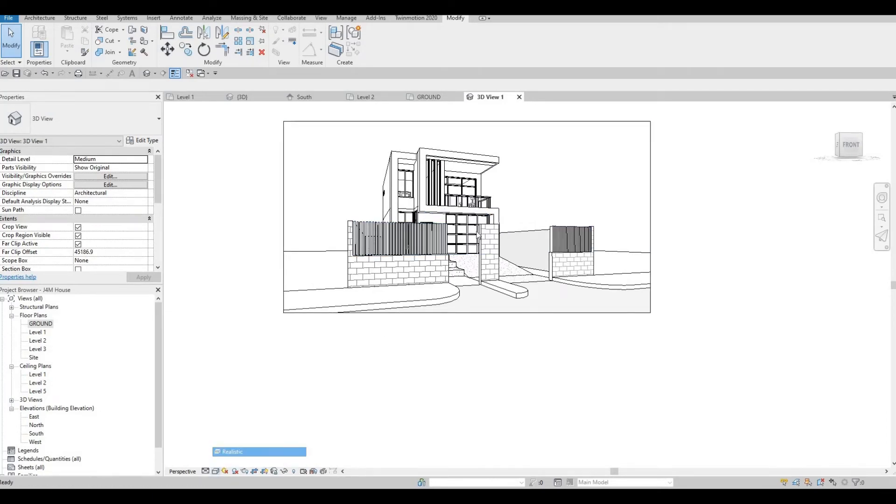
# Examine the house facade and the picket-topped border walls in the perspective view
pyautogui.keyDown('shift'); pyautogui.moveTo(470, 263); pyautogui.dragTo(465, 263, button='middle'); pyautogui.keyUp('shift')
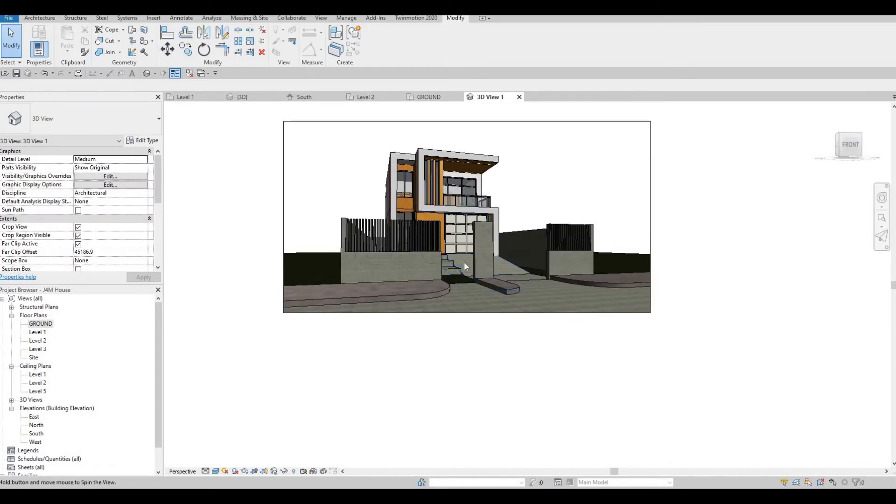
pyautogui.scroll(2, 468, 262)
pyautogui.keyDown('shift'); pyautogui.moveTo(487, 261); pyautogui.dragTo(497, 263, button='middle'); pyautogui.keyUp('shift')
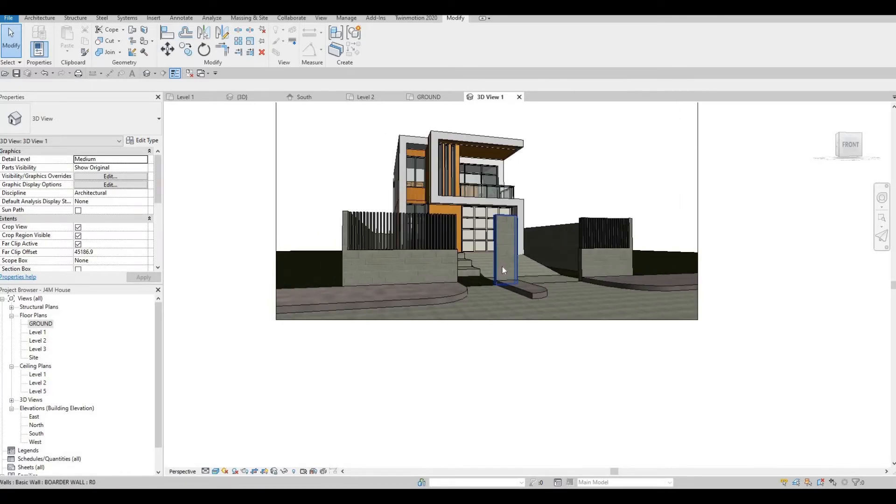
pyautogui.scroll(-2, 522, 269)
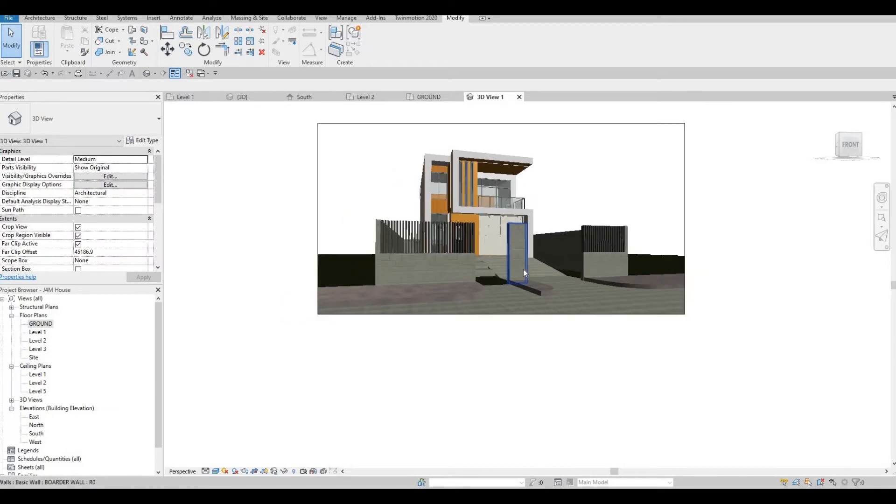
pyautogui.moveTo(522, 268); pyautogui.dragTo(530, 273, button='middle')
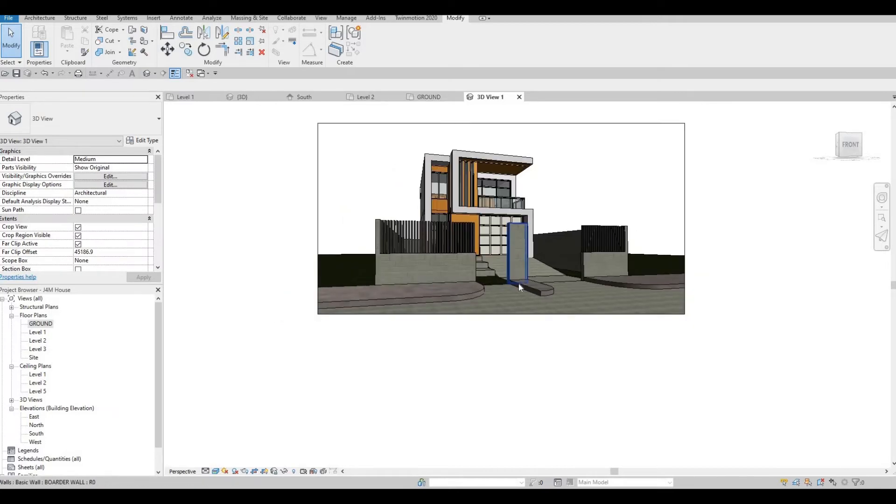
pyautogui.press('Escape')
pyautogui.press('Escape')
pyautogui.moveTo(418, 340)
pyautogui.mouseDown(button='middle')
pyautogui.moveTo(428, 334)
pyautogui.moveTo(423, 347)
pyautogui.mouseUp(button='middle')
pyautogui.moveTo(341, 331); pyautogui.dragTo(339, 349, button='middle')
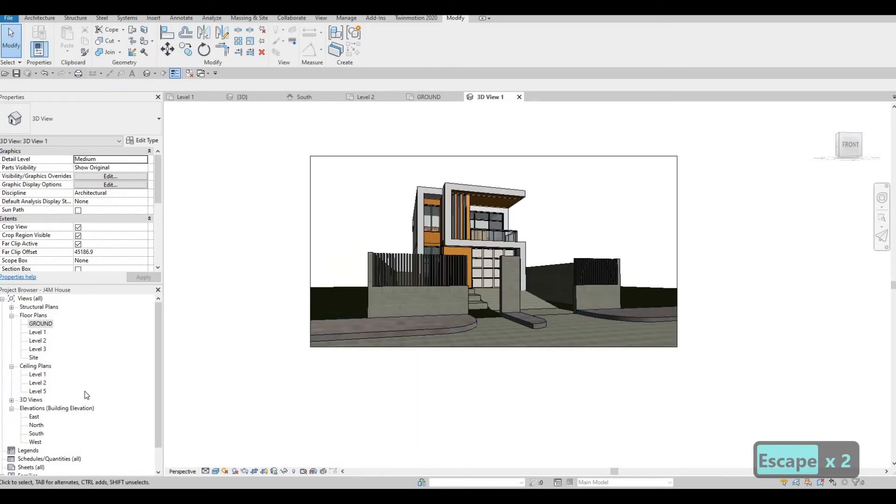
# Start a new sheet in the project's Sheets category
pyautogui.scroll(-1, 71, 398)
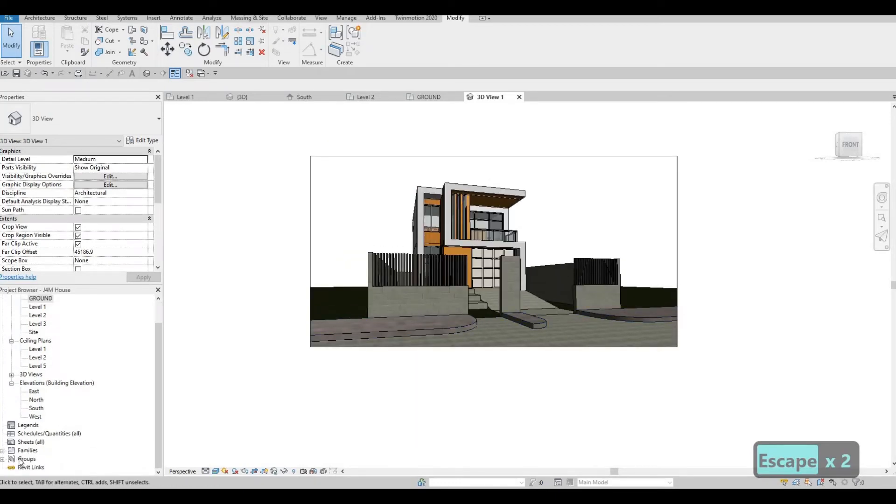
pyautogui.click(24, 443)
pyautogui.rightClick(25, 443)
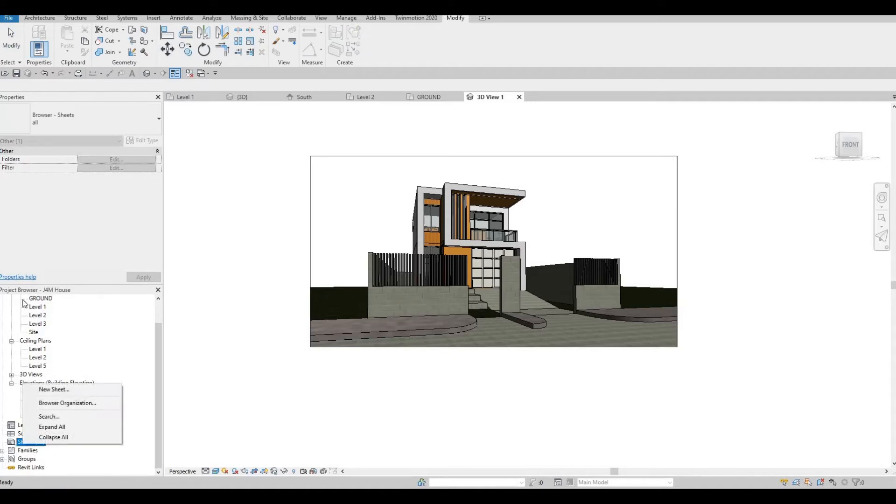
pyautogui.click(27, 446)
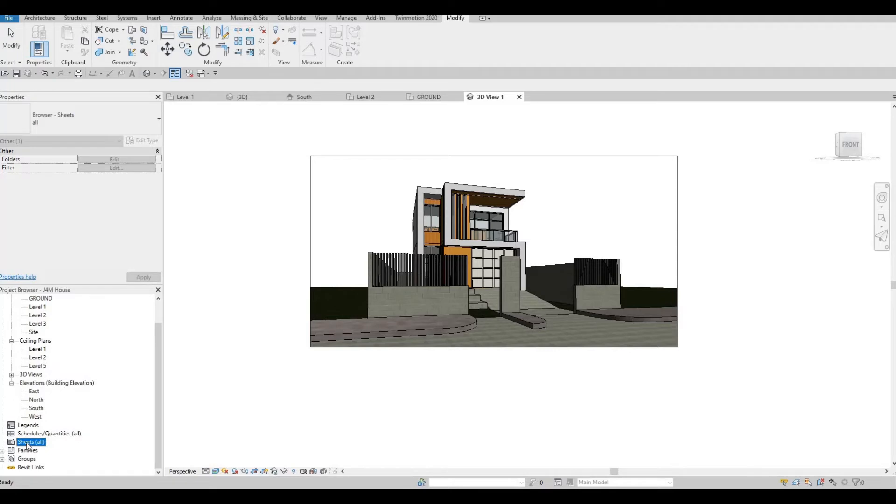
pyautogui.rightClick(30, 441)
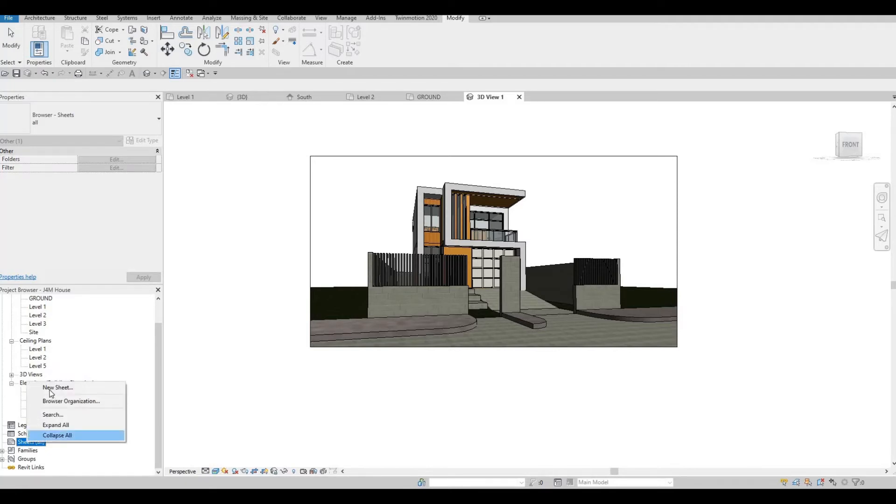
pyautogui.click(56, 387)
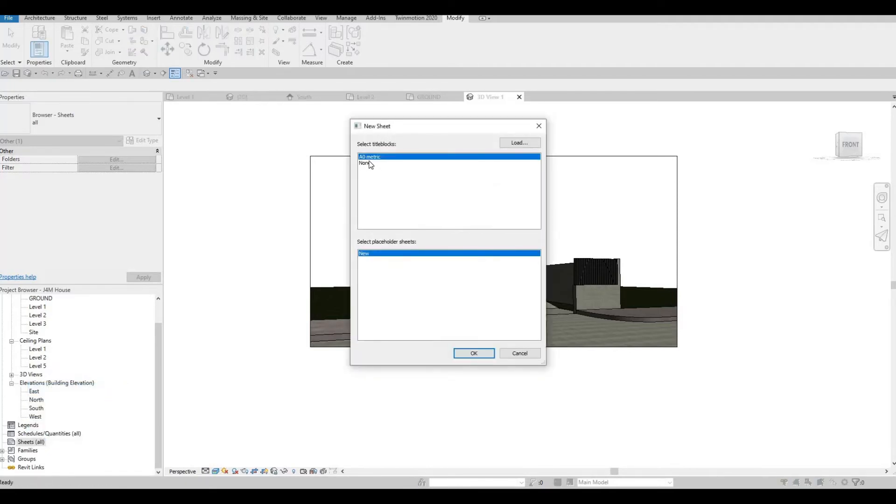
pyautogui.click(514, 145)
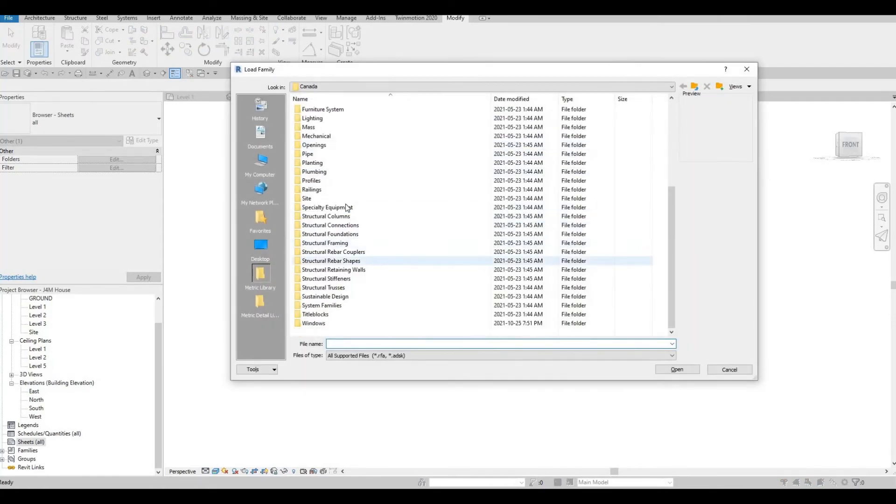
pyautogui.doubleClick(316, 314)
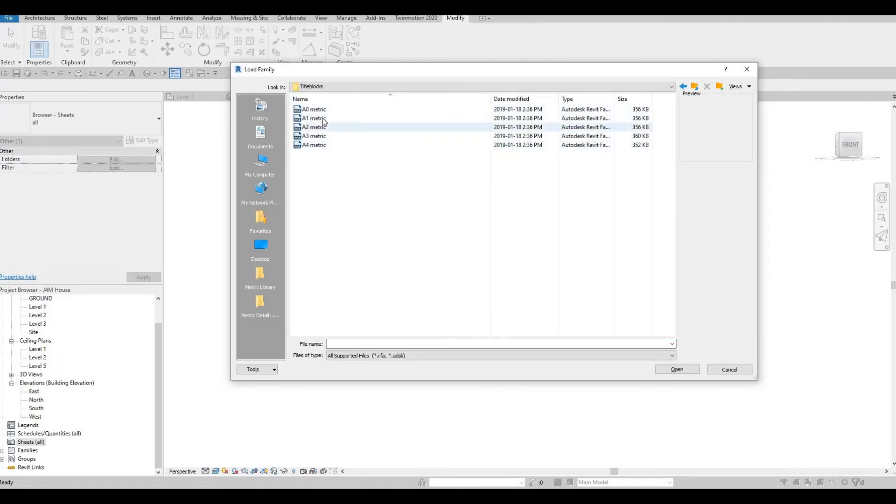
pyautogui.press('Escape')
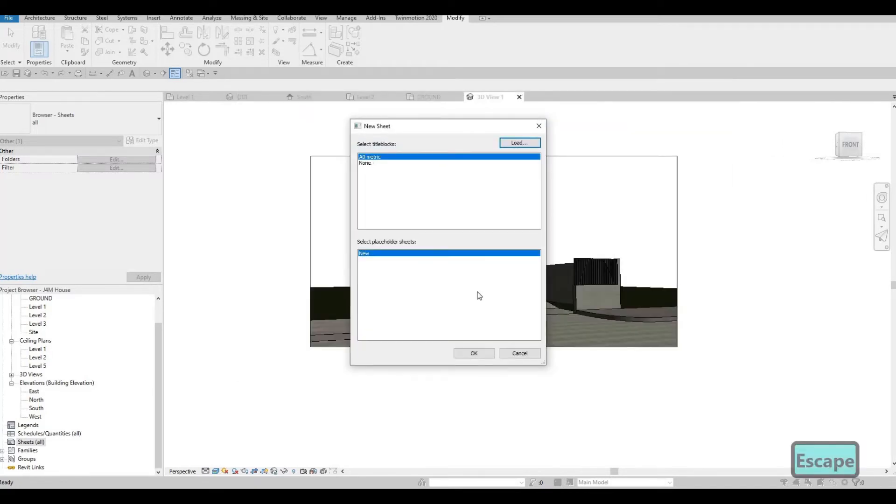
# Create the sheet with the A0 metric titleblock
pyautogui.click(479, 356)
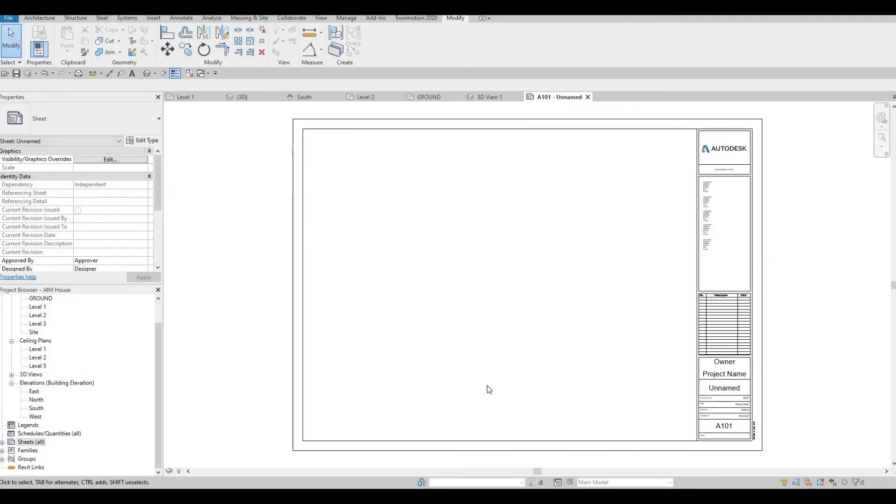
pyautogui.scroll(-1, 503, 381)
pyautogui.moveTo(498, 394); pyautogui.dragTo(533, 377, button='middle')
pyautogui.scroll(1, 513, 384)
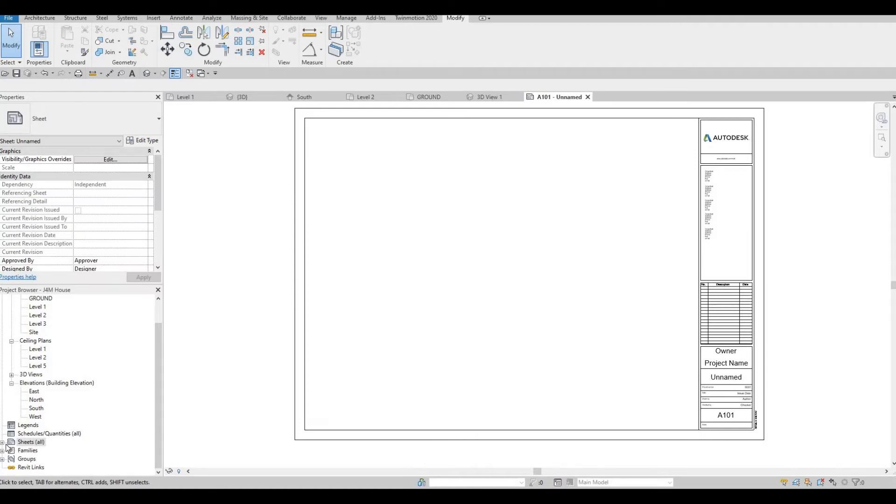
# Expand the sheet list and create two more sheets with the A0 metric titleblock
pyautogui.doubleClick(24, 443)
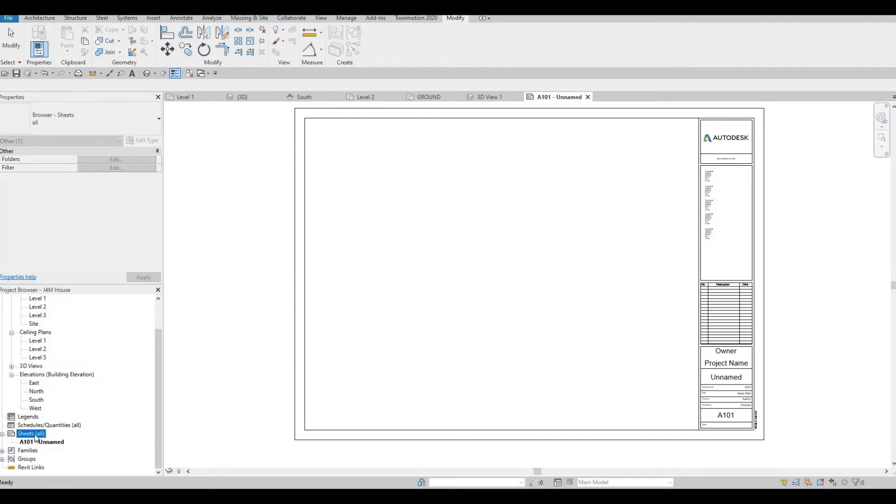
pyautogui.rightClick(34, 433)
pyautogui.click(77, 368)
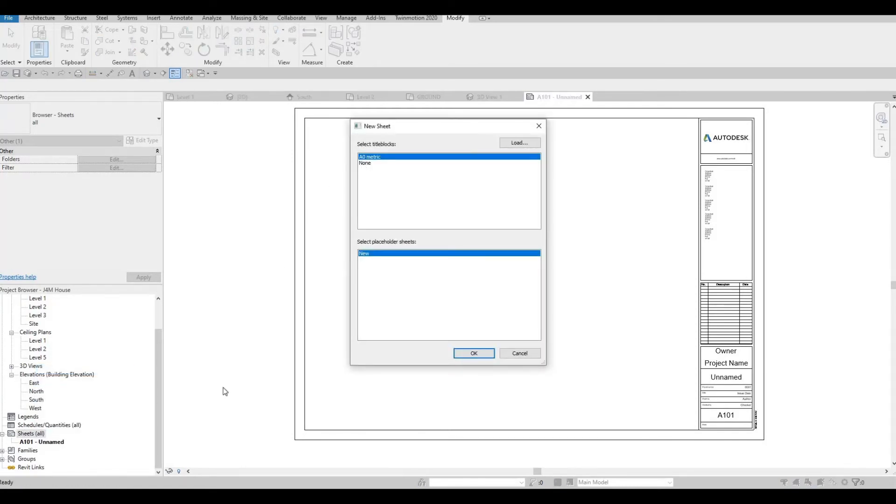
pyautogui.press('Return')
pyautogui.rightClick(27, 434)
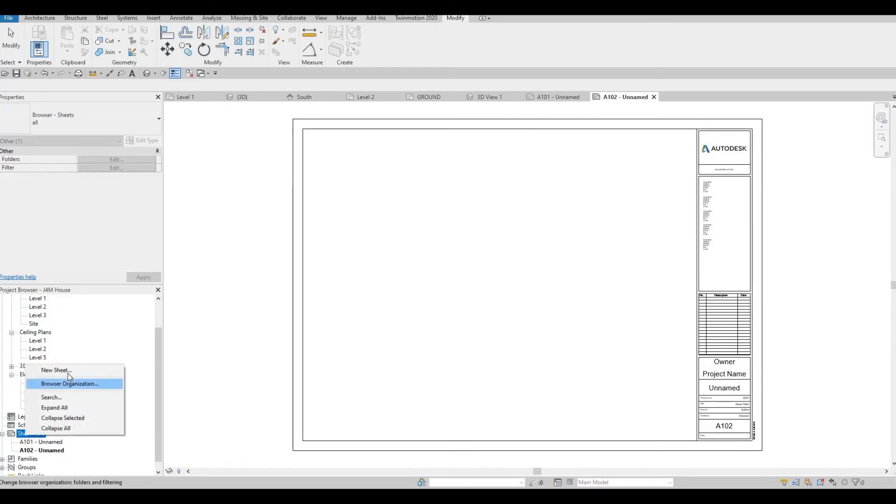
pyautogui.click(56, 370)
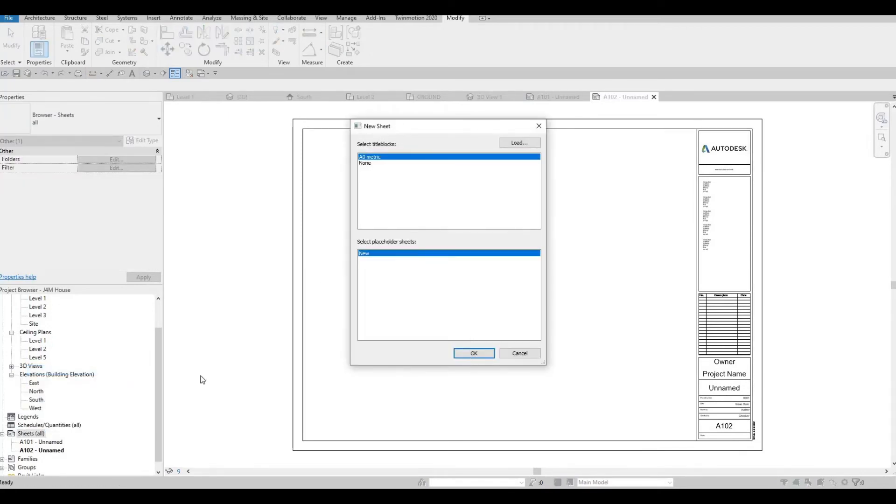
pyautogui.press('Return')
# Add another two sheets to the project, again using the A0 metric titleblock
pyautogui.rightClick(38, 433)
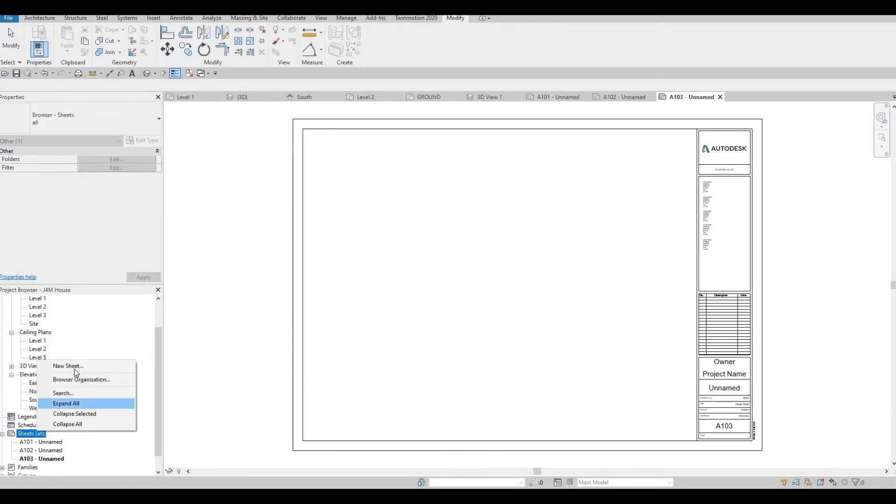
pyautogui.click(73, 367)
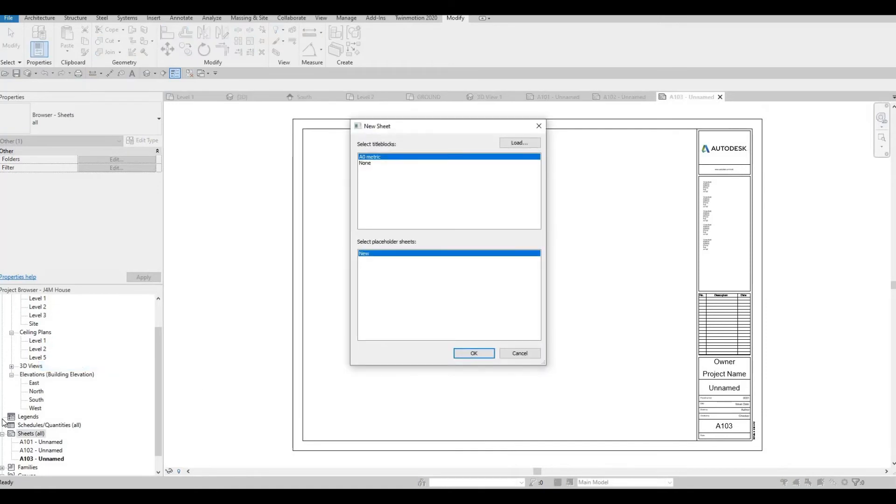
pyautogui.press('Return')
pyautogui.rightClick(33, 433)
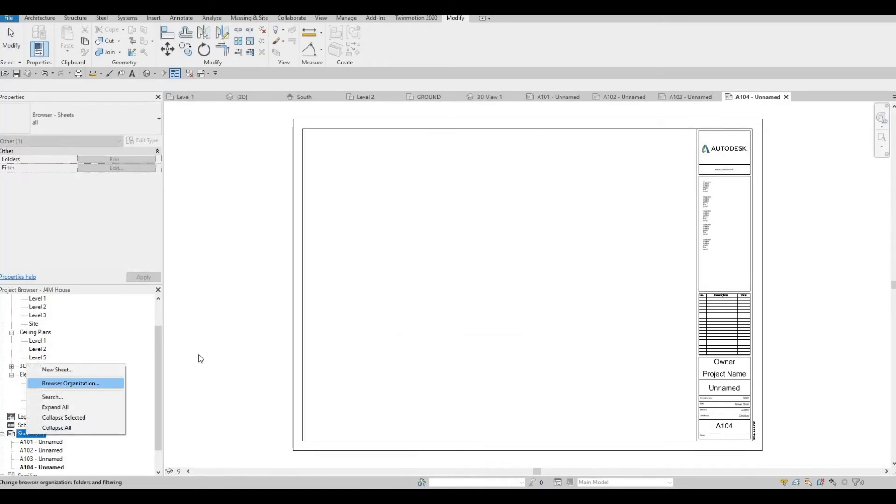
pyautogui.press('Up')
pyautogui.press('Return')
pyautogui.press('Return')
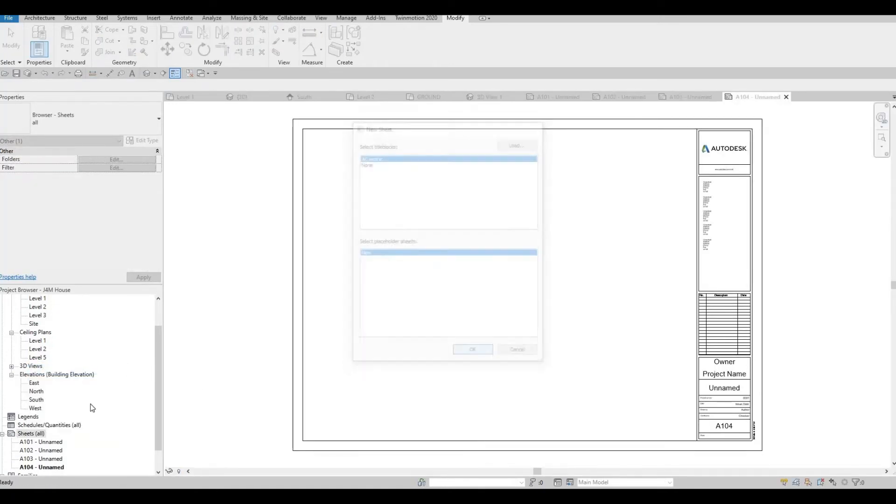
# Add one more sheet to the project with the A0 metric titleblock
pyautogui.rightClick(41, 417)
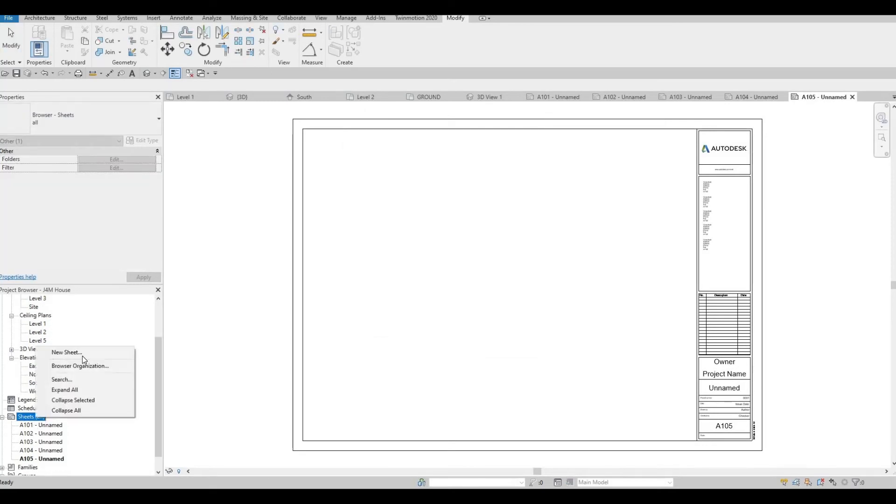
pyautogui.press('Down')
pyautogui.press('Return')
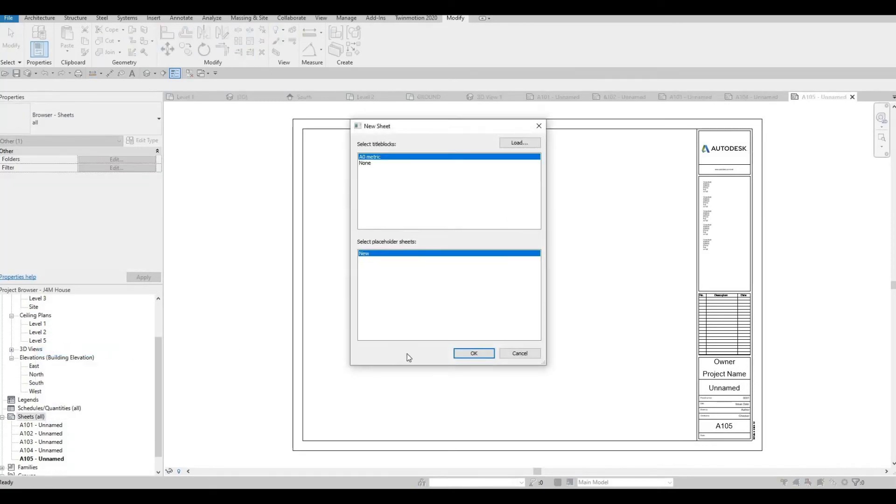
pyautogui.press('Return')
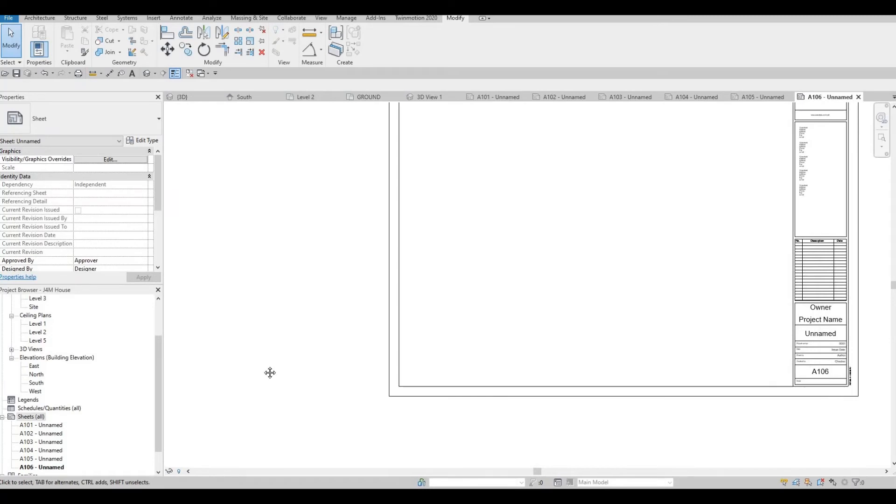
# Rename sheet A101 as COVER SHEET, keeping its sheet number
pyautogui.moveTo(270, 372); pyautogui.dragTo(223, 398)
pyautogui.scroll(-2, 223, 399)
pyautogui.moveTo(223, 398); pyautogui.dragTo(212, 395, button='middle')
pyautogui.scroll(-1, 49, 407)
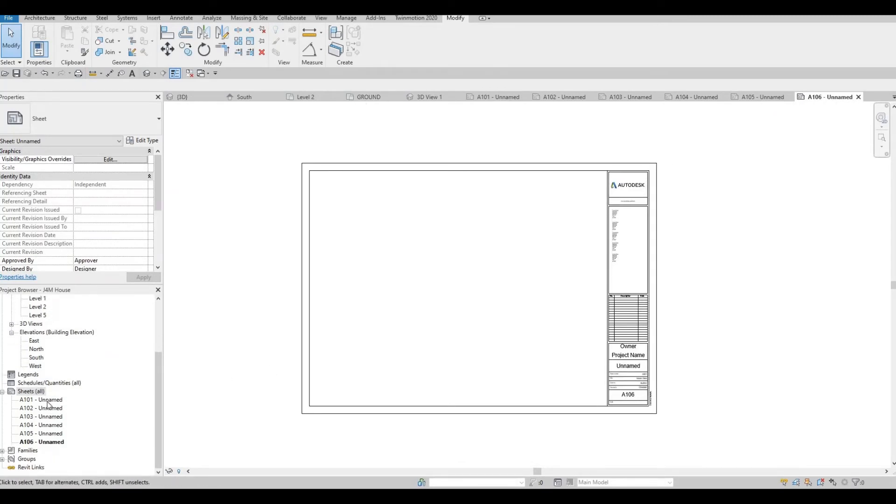
pyautogui.click(47, 401)
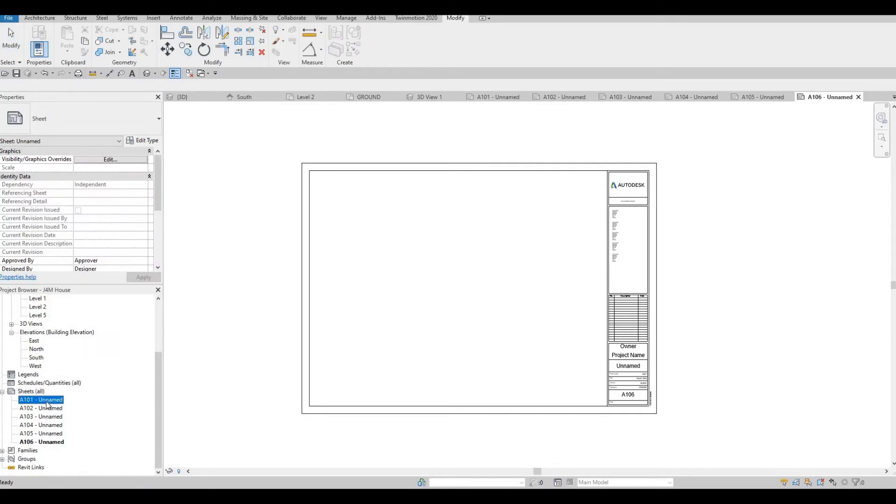
pyautogui.press('F2')
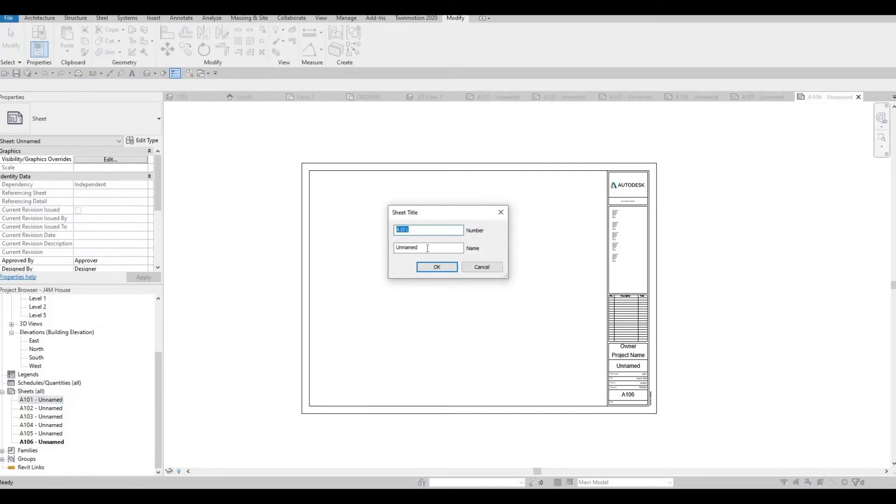
pyautogui.press('Tab')
pyautogui.write('C')
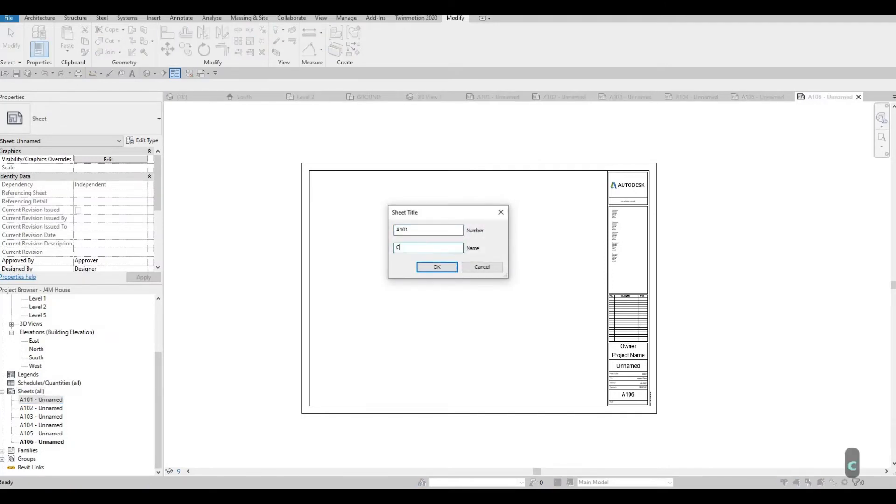
pyautogui.write('OVER SHHET')
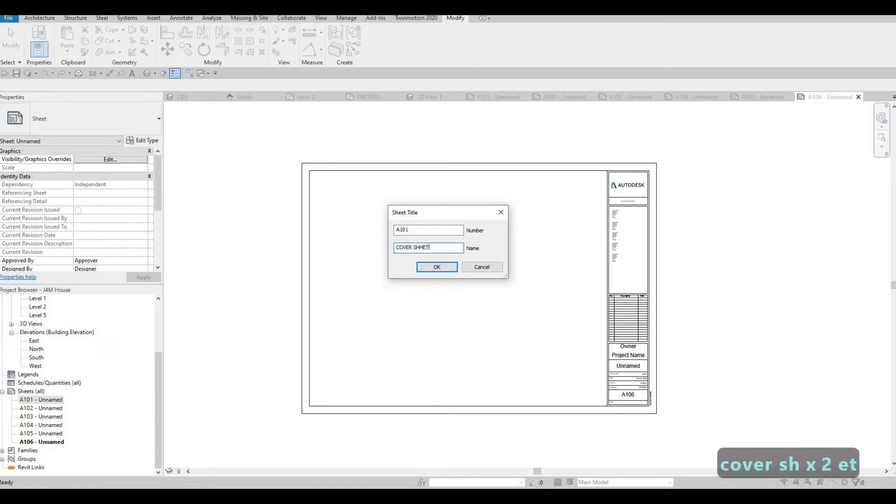
pyautogui.press('BackSpace')
pyautogui.press('BackSpace')
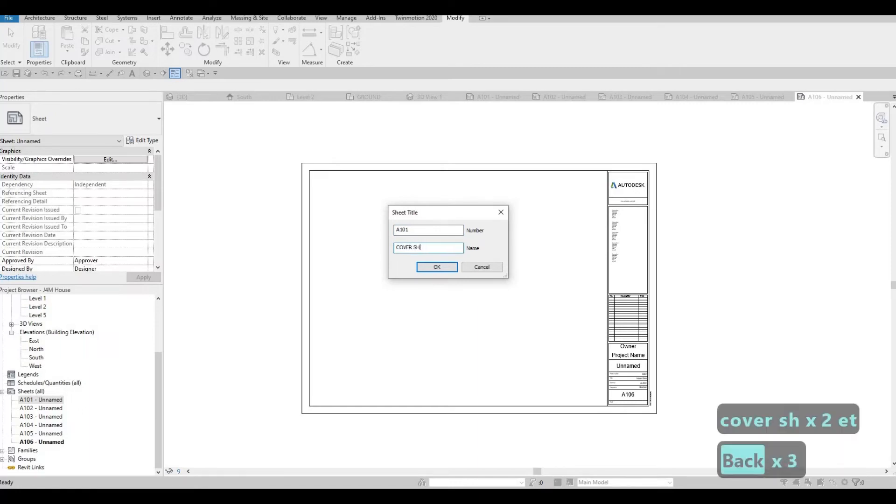
pyautogui.write('EET')
pyautogui.click(431, 268)
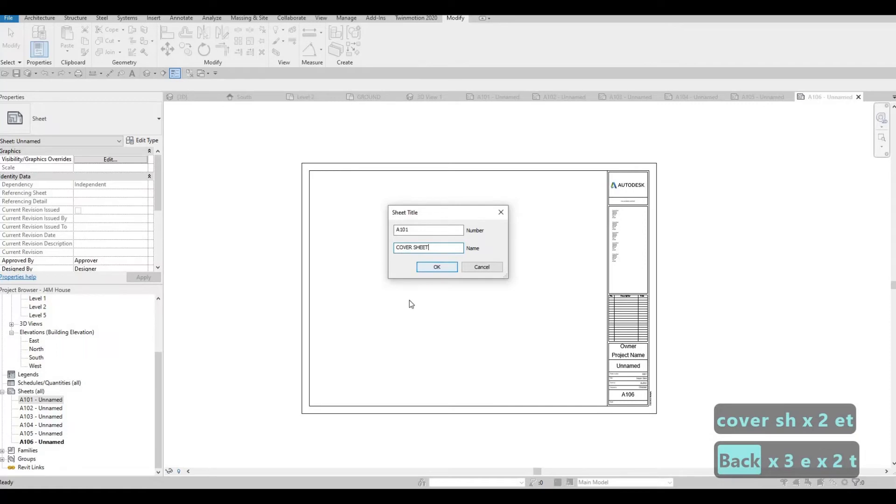
# Open sheet A102 and change the sheet name in its titleblock to FIRST FLOOR
pyautogui.doubleClick(54, 409)
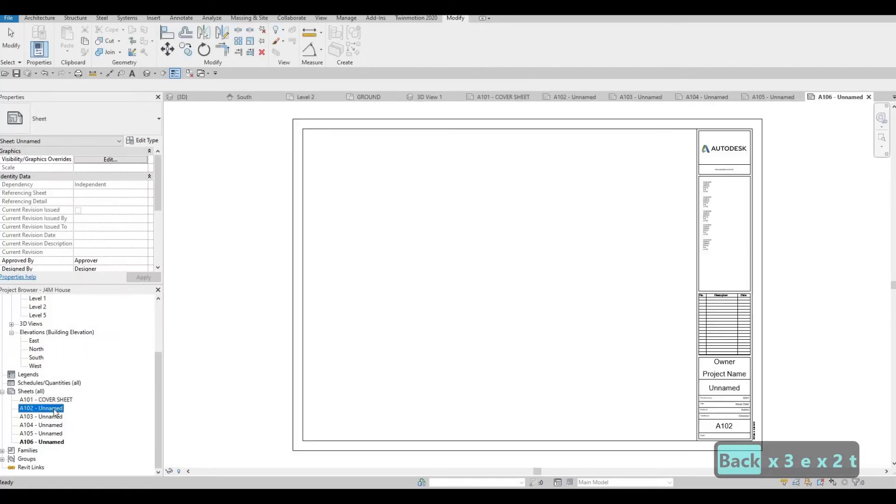
pyautogui.click(713, 395)
pyautogui.click(724, 391)
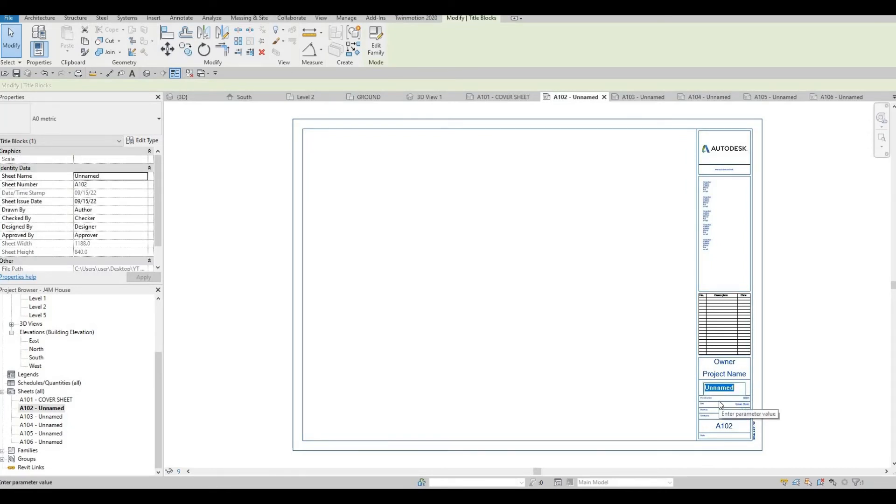
pyautogui.write('FI')
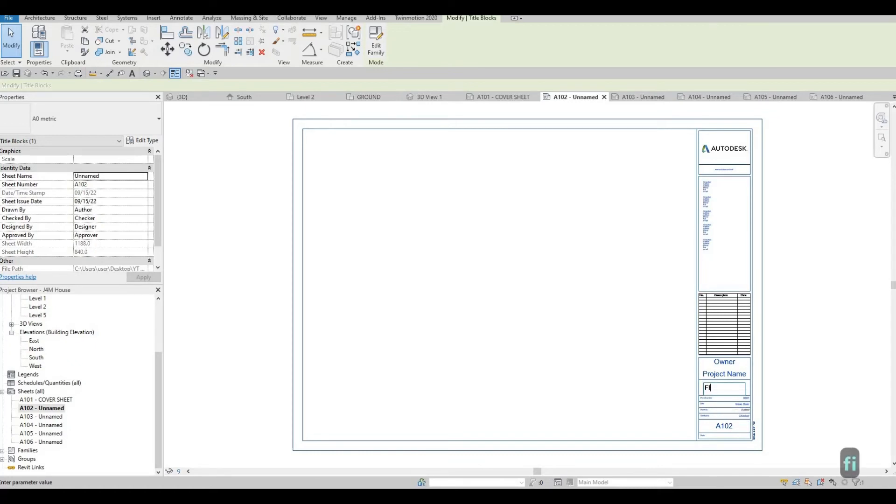
pyautogui.write('RST FLOORST FLOOR')
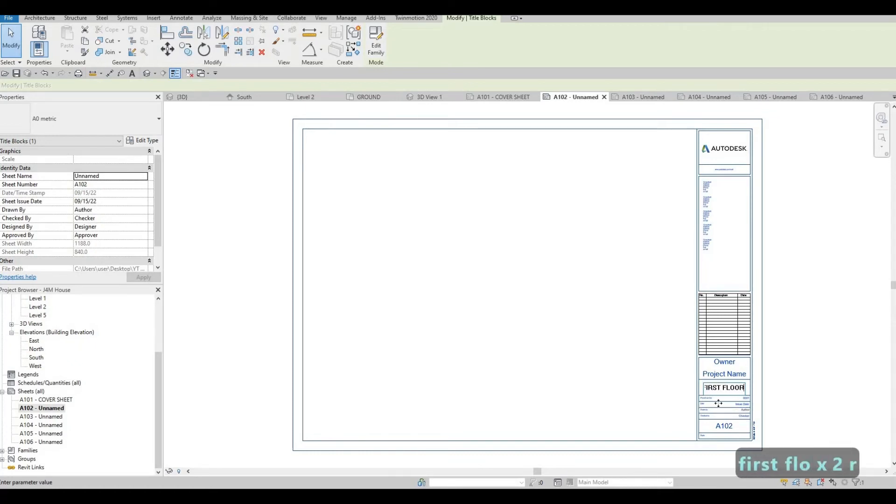
pyautogui.press('Return')
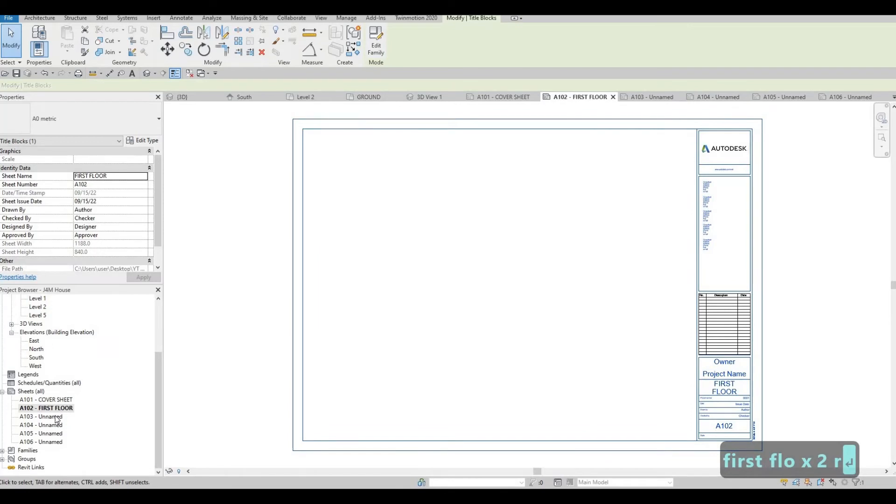
# Rename sheet A103 as SECOND FLOOR, keeping its sheet number
pyautogui.click(49, 418)
pyautogui.press('F2')
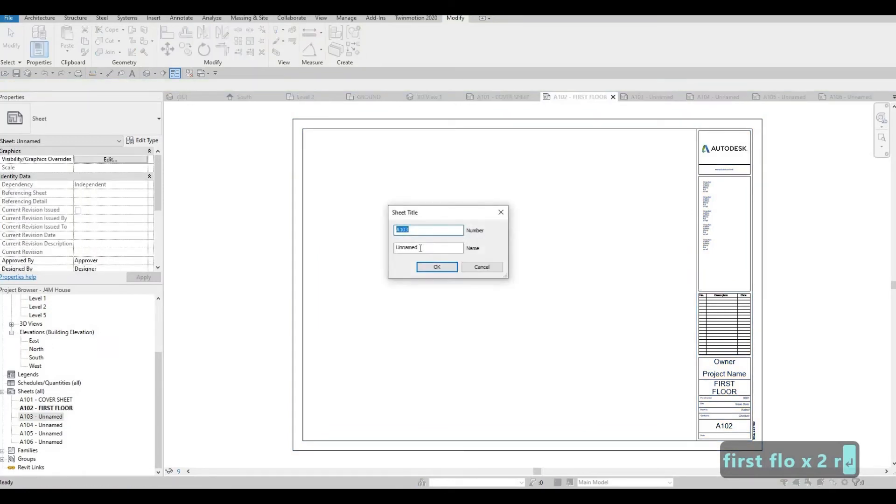
pyautogui.press('Tab')
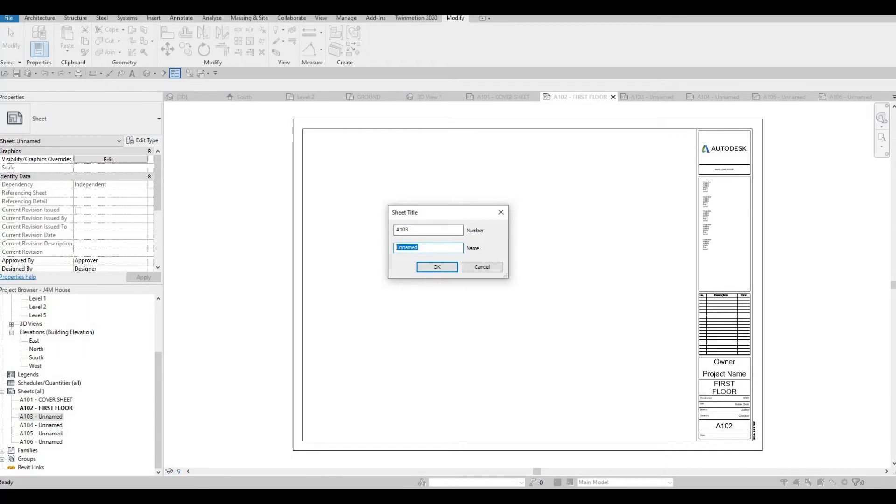
pyautogui.write('SECOND FL')
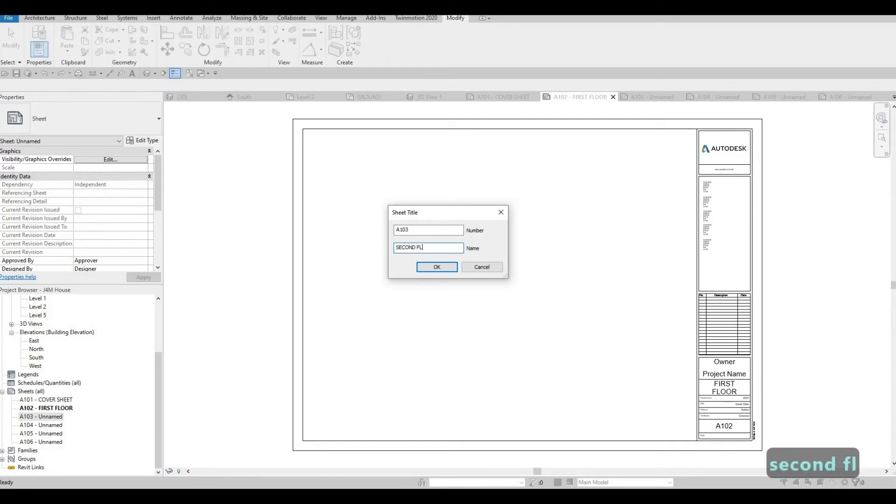
pyautogui.write('OOR')
pyautogui.press('Return')
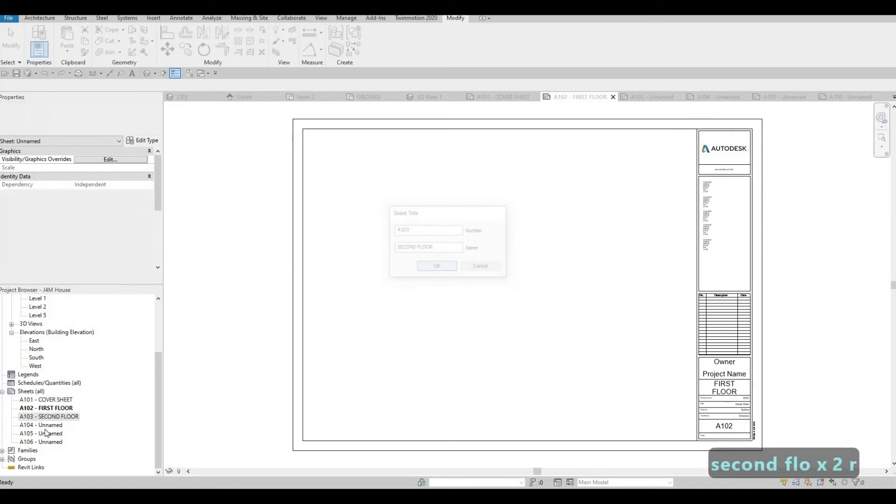
# Rename sheet A104 as SECTIONS, keeping its sheet number
pyautogui.click(48, 427)
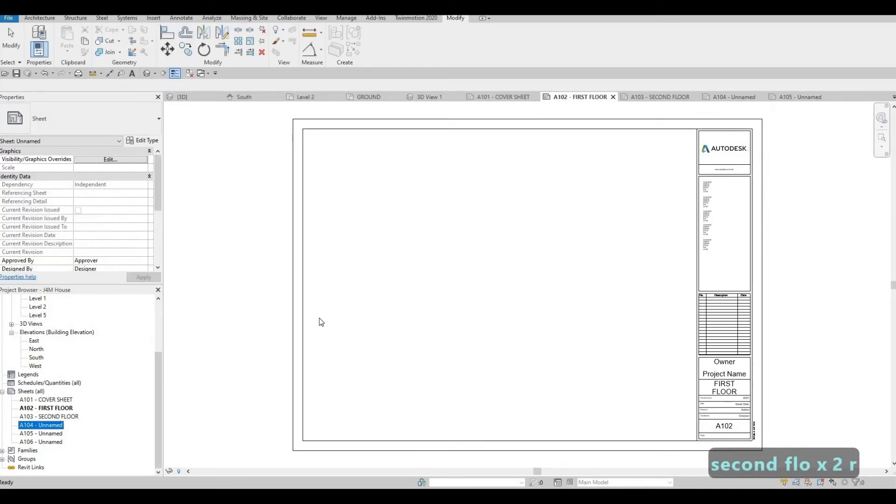
pyautogui.press('F2')
pyautogui.press('Tab')
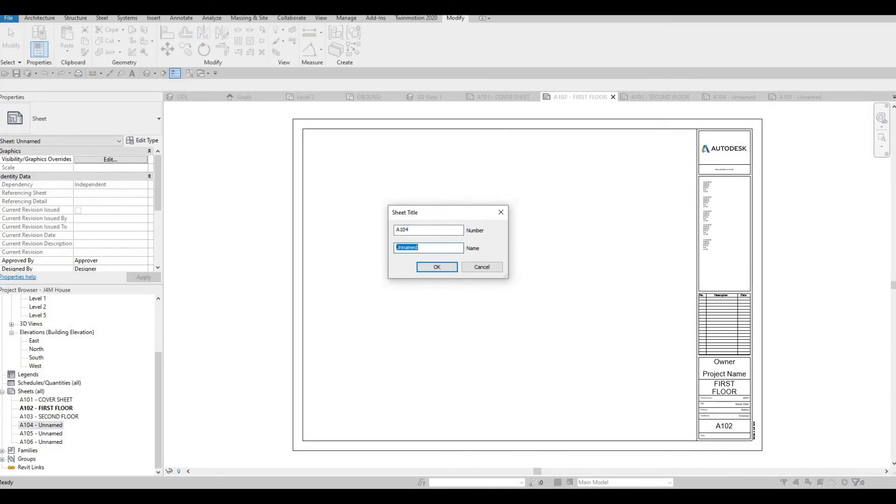
pyautogui.write('SECTIONS')
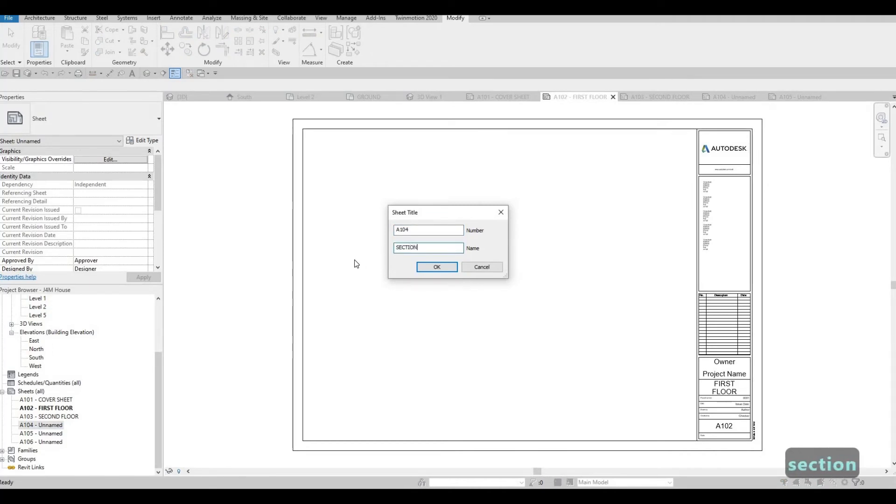
pyautogui.click(427, 271)
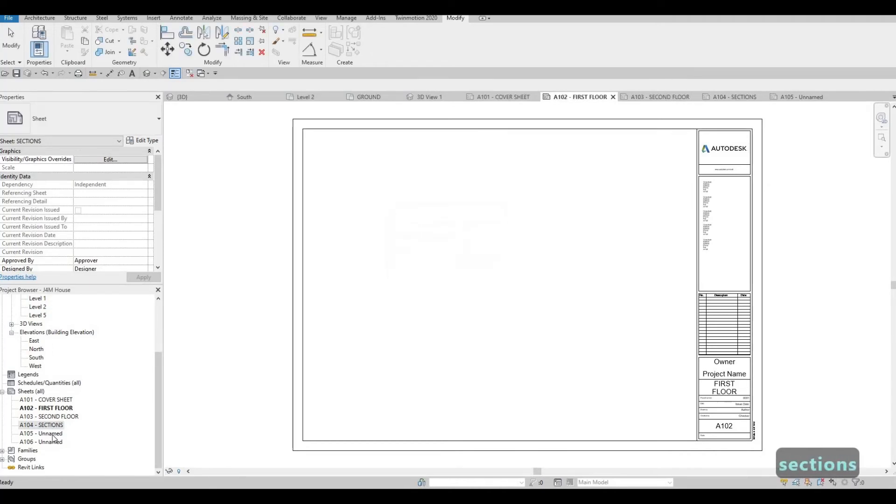
# Rename sheet A105 as ELEVATIONS, keeping its sheet number
pyautogui.click(53, 436)
pyautogui.press('F2')
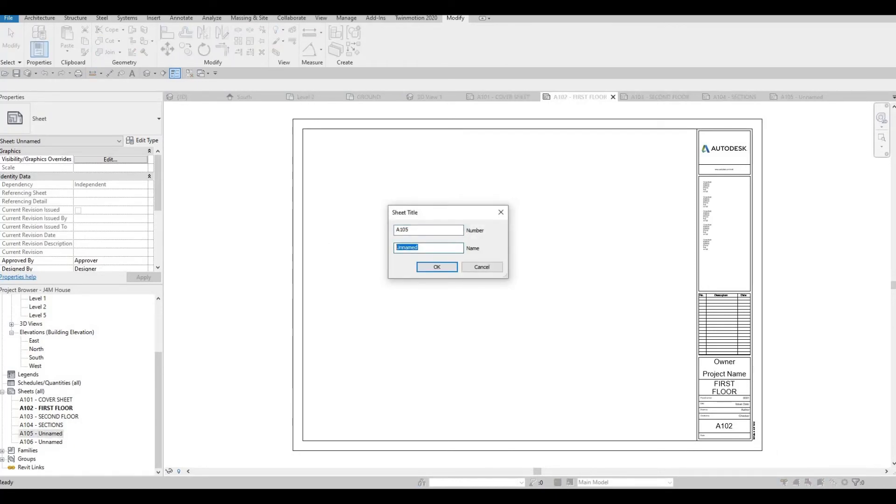
pyautogui.write('ELEVAT')
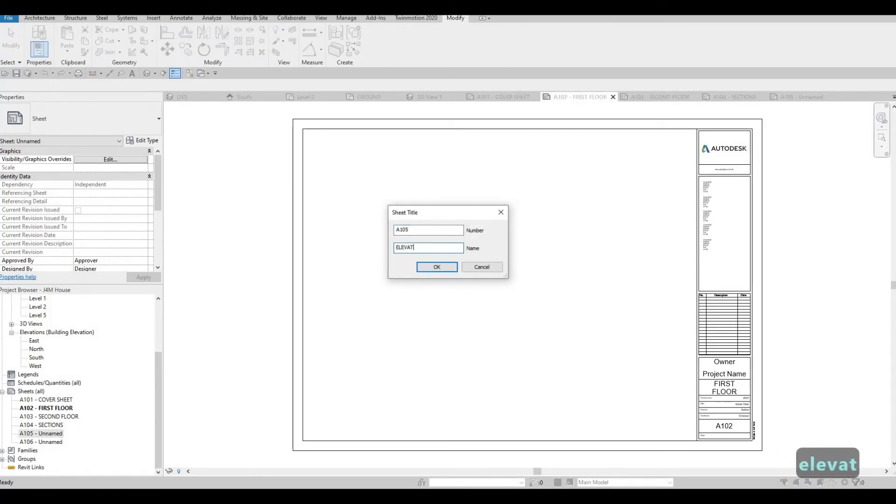
pyautogui.write('IONS')
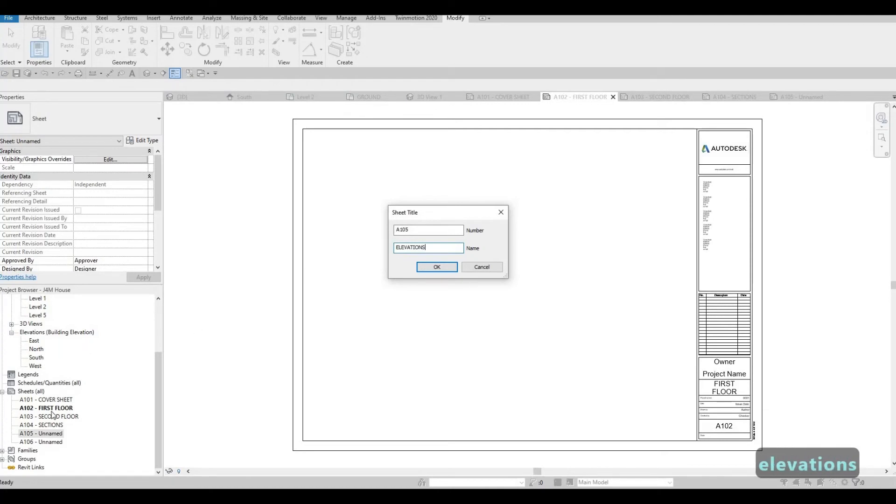
pyautogui.press('Return')
# Rename sheet A106 as ELEVATION, in the singular, keeping its sheet number
pyautogui.click(55, 442)
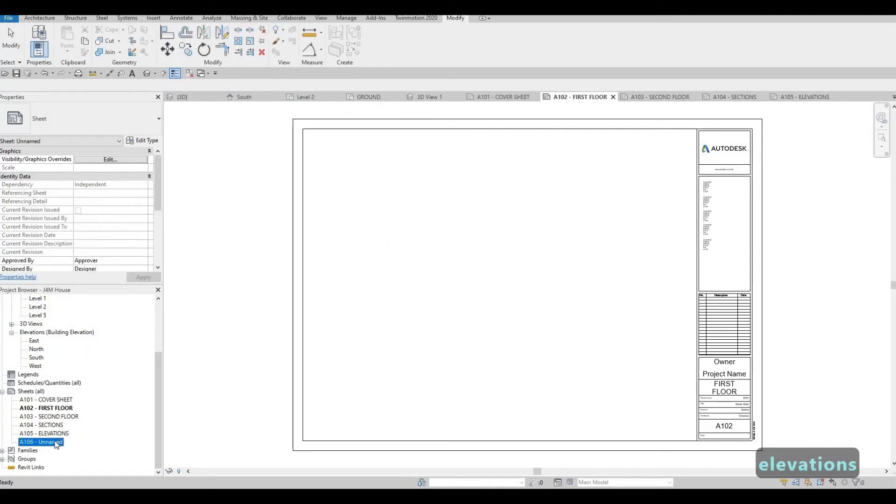
pyautogui.press('F2')
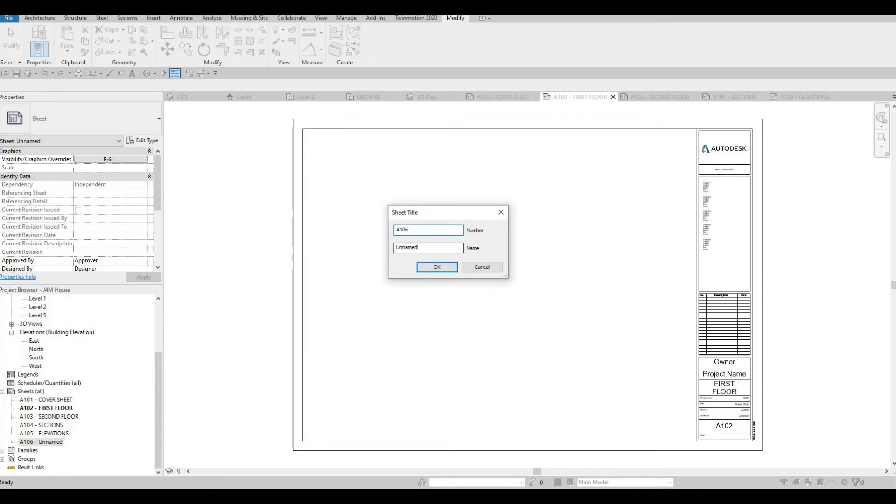
pyautogui.press('Tab')
pyautogui.write('ELEVATIONS')
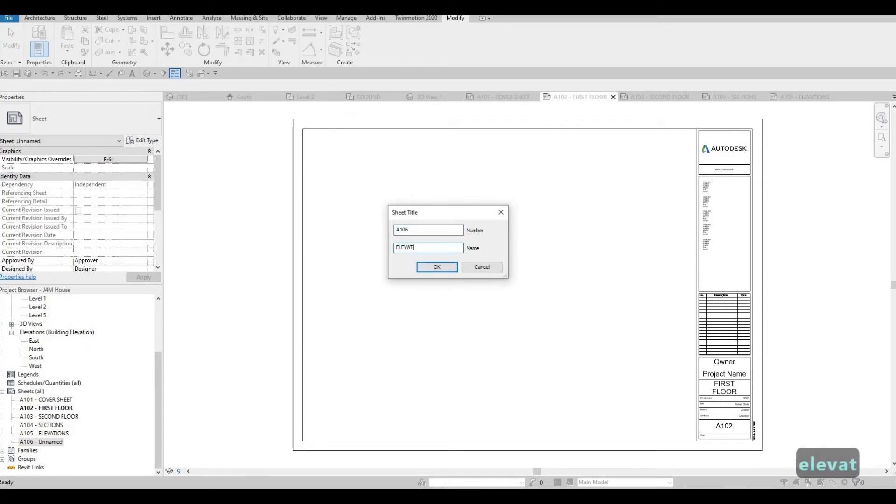
pyautogui.click(433, 269)
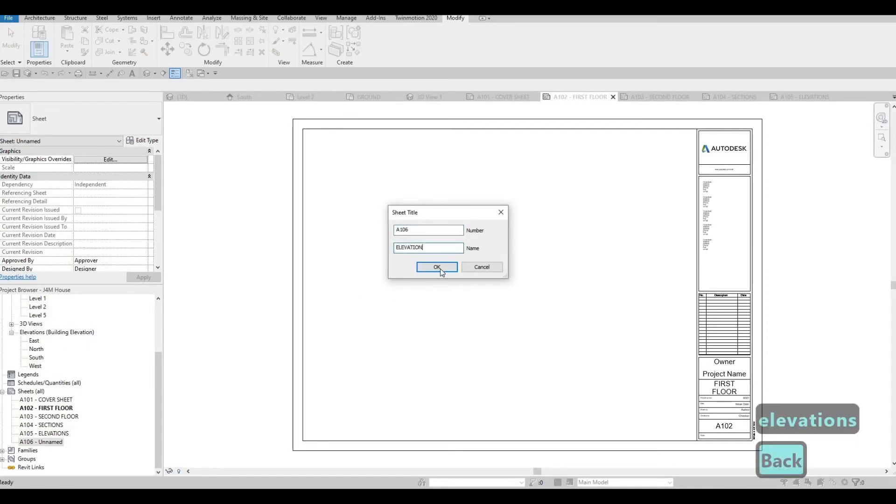
# Shorten the name of sheet A105 to the singular ELEVATION
pyautogui.click(68, 434)
pyautogui.press('F2')
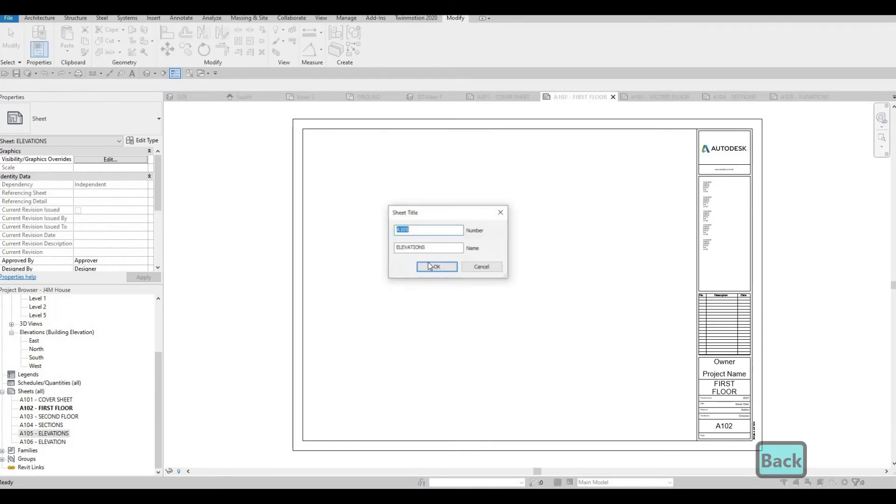
pyautogui.click(442, 247)
pyautogui.press('BackSpace')
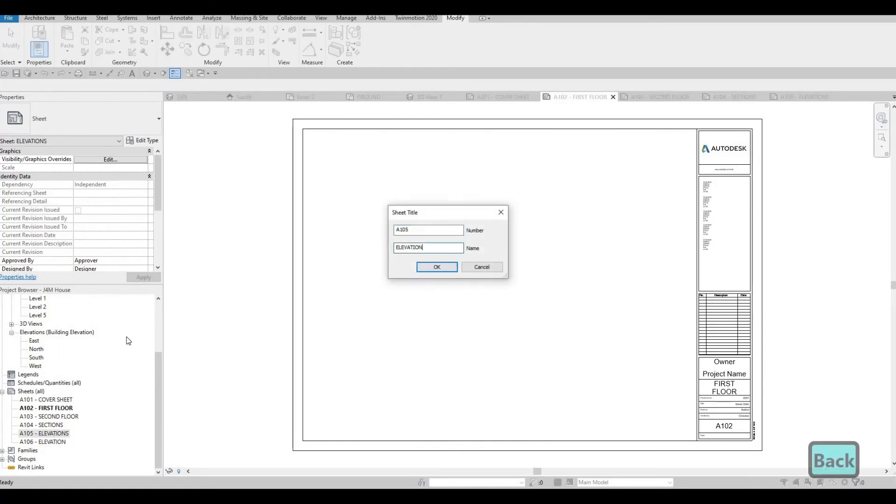
pyautogui.click(434, 269)
# Shorten the name of sheet A104 to the singular SECTION
pyautogui.click(46, 425)
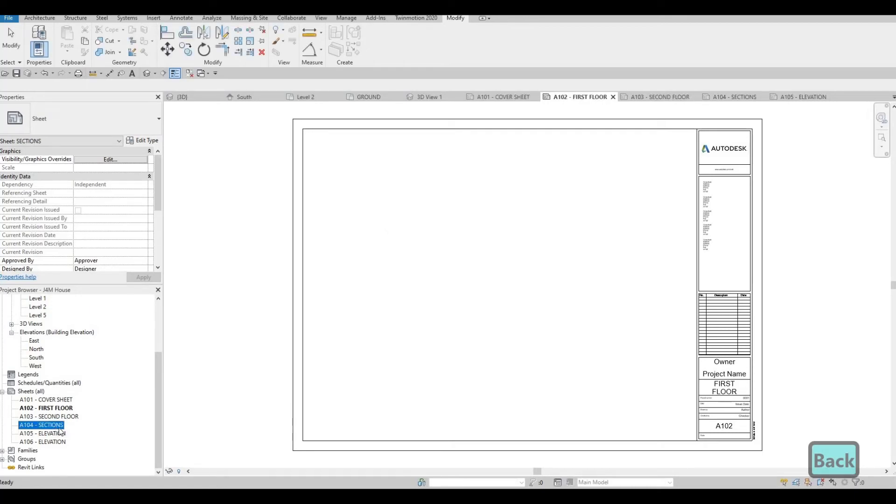
pyautogui.click(441, 246)
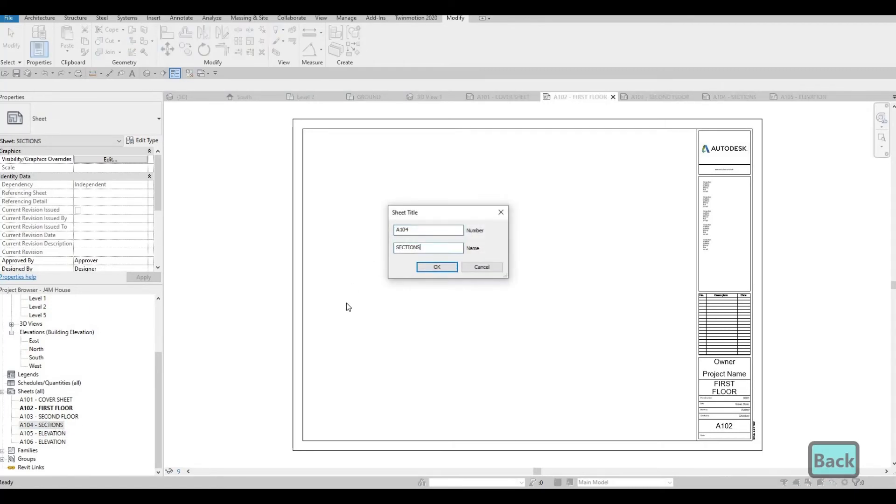
pyautogui.press('BackSpace')
pyautogui.click(436, 268)
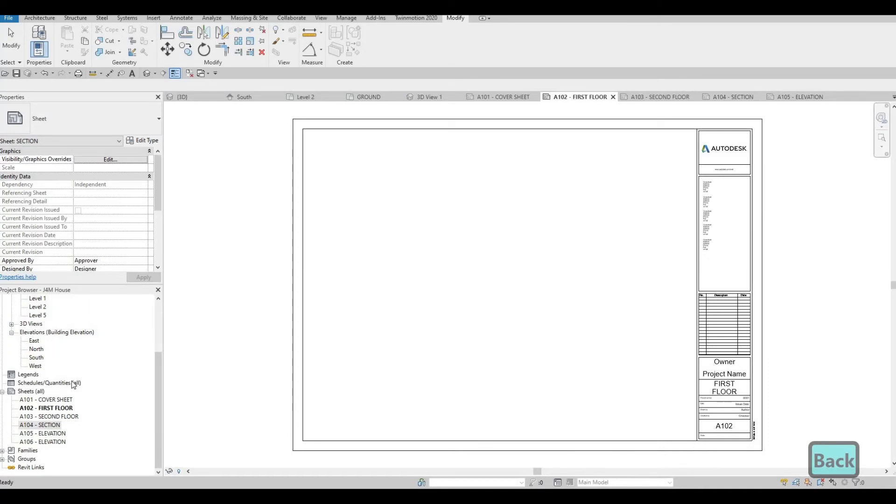
# Open sheet A101 - COVER SHEET and collapse the list of ceiling plan views
pyautogui.click(52, 400)
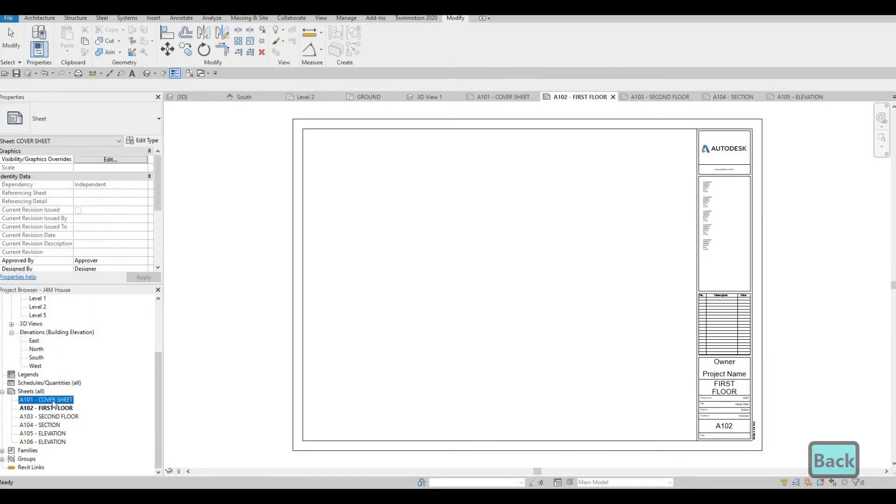
pyautogui.doubleClick(52, 403)
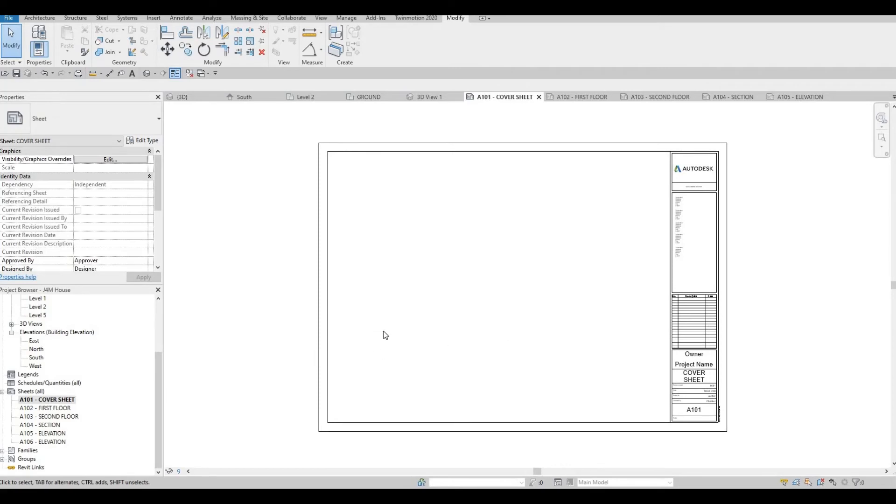
pyautogui.scroll(3, 133, 382)
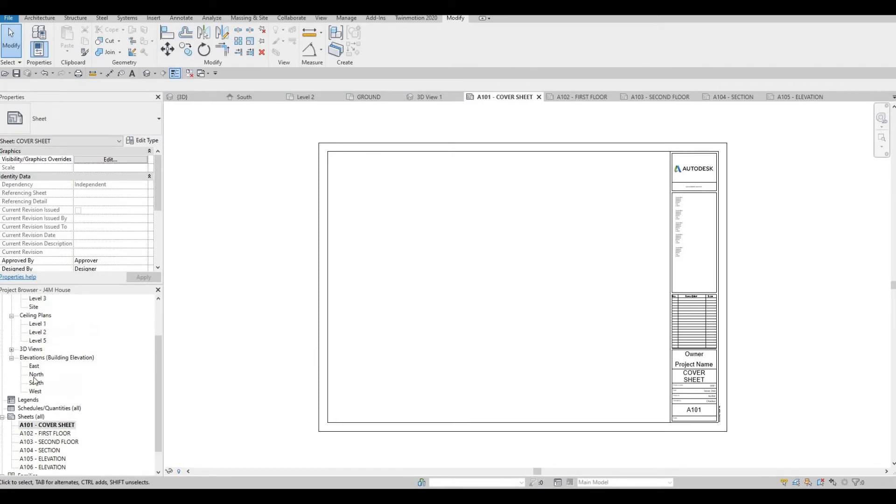
pyautogui.doubleClick(24, 366)
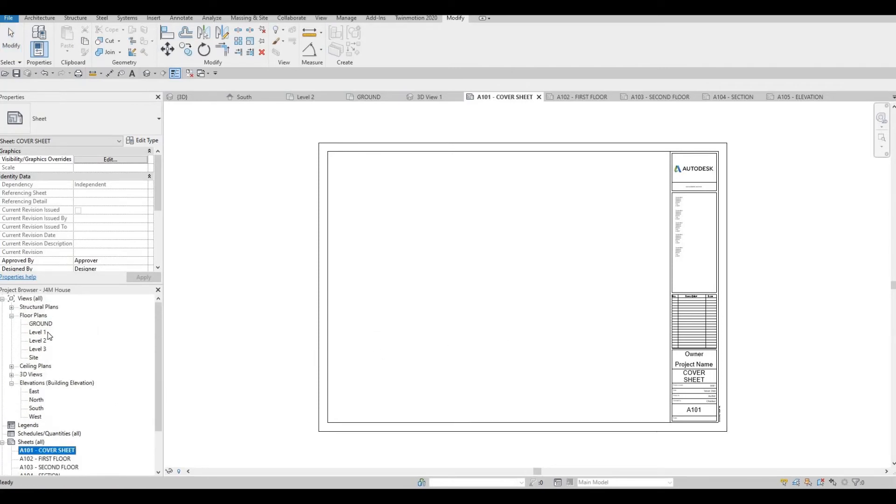
# Open the Level 1 floor plan and turn on Crop View, Crop Region Visible and Annotation Crop
pyautogui.doubleClick(42, 332)
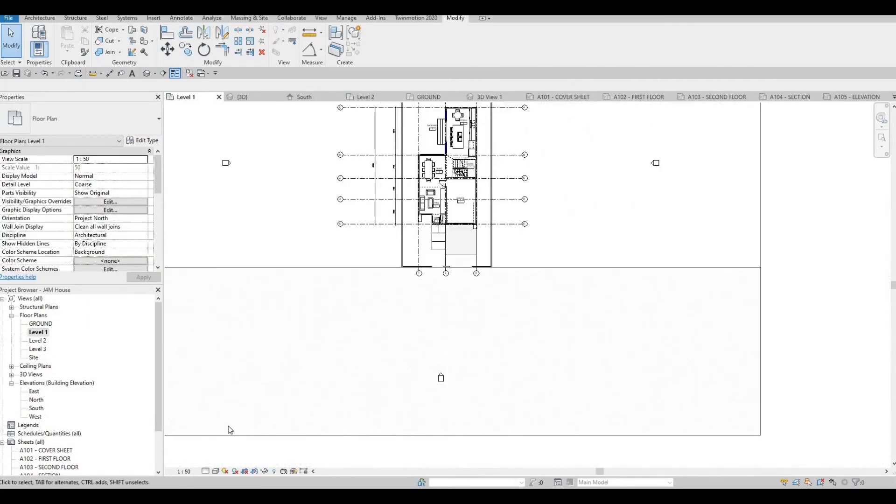
pyautogui.press('z')
pyautogui.press('f')
pyautogui.scroll(-2, 352, 364)
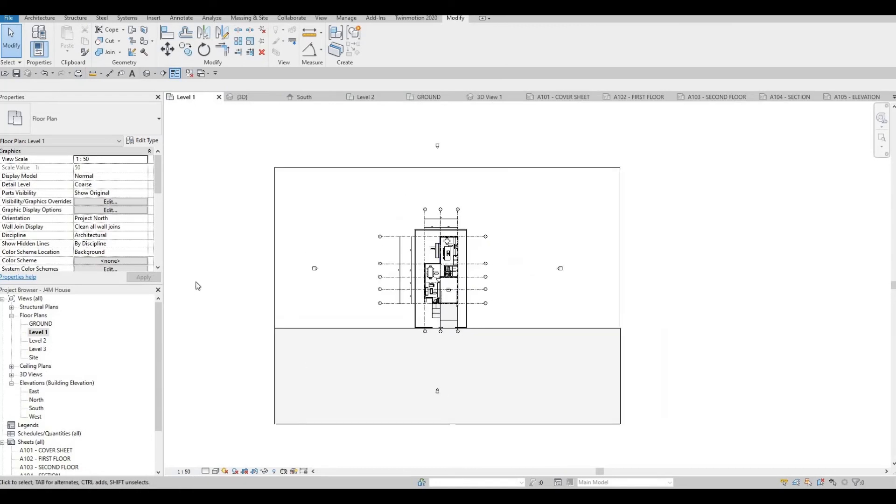
pyautogui.scroll(-3, 65, 185)
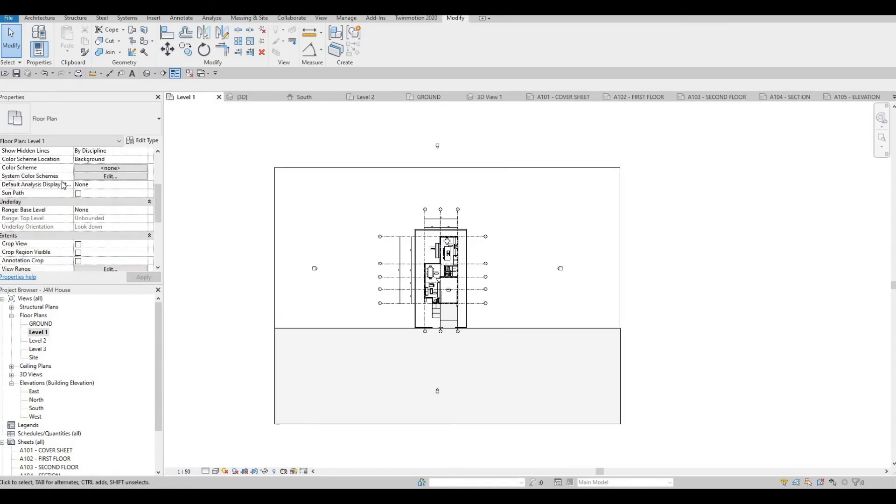
pyautogui.scroll(3, 58, 179)
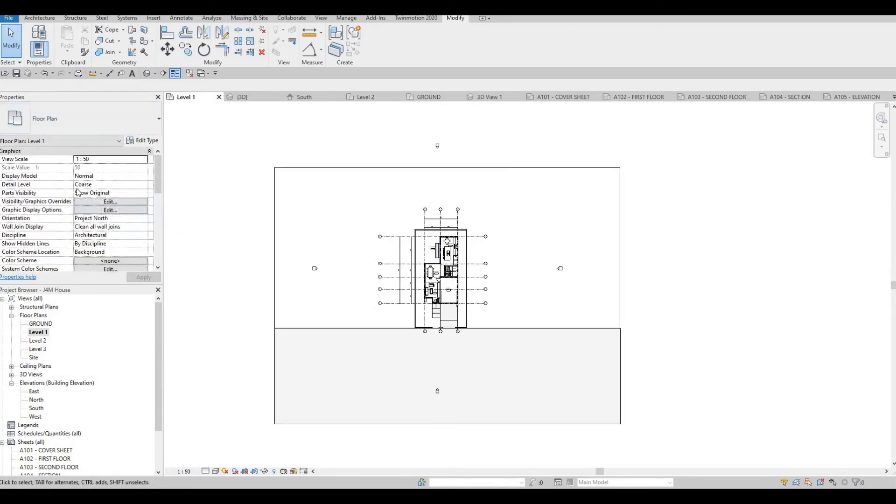
pyautogui.scroll(-3, 44, 214)
pyautogui.scroll(-1, 44, 214)
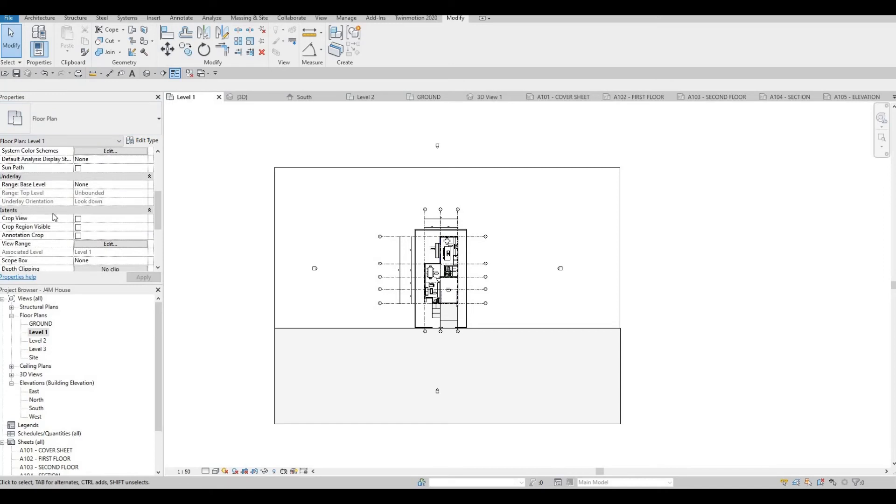
pyautogui.click(78, 219)
pyautogui.click(78, 227)
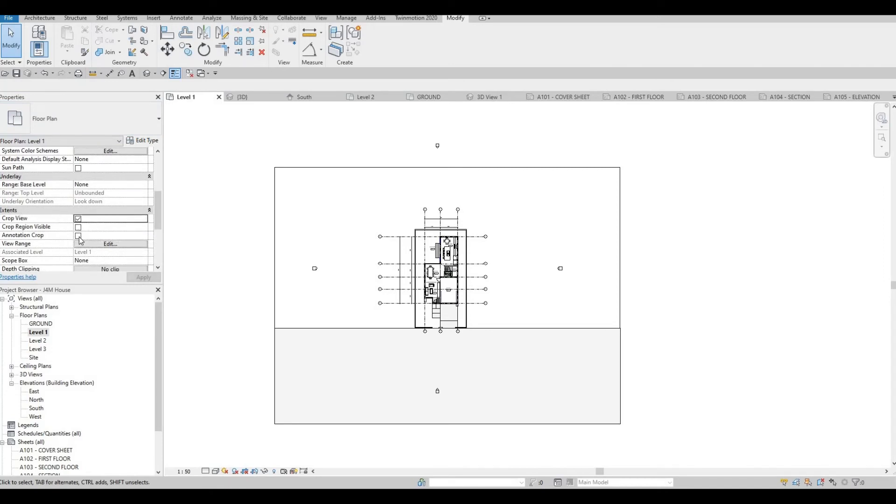
pyautogui.click(78, 236)
pyautogui.click(154, 281)
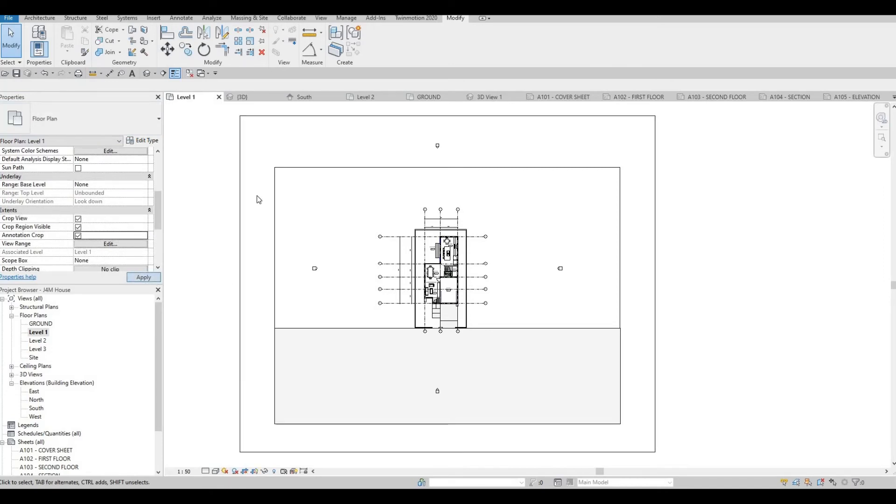
# Shrink the Level 1 crop region on all four sides around the house and its grid bubbles, and hide the crop region boundary
pyautogui.scroll(-2, 262, 264)
pyautogui.click(371, 181)
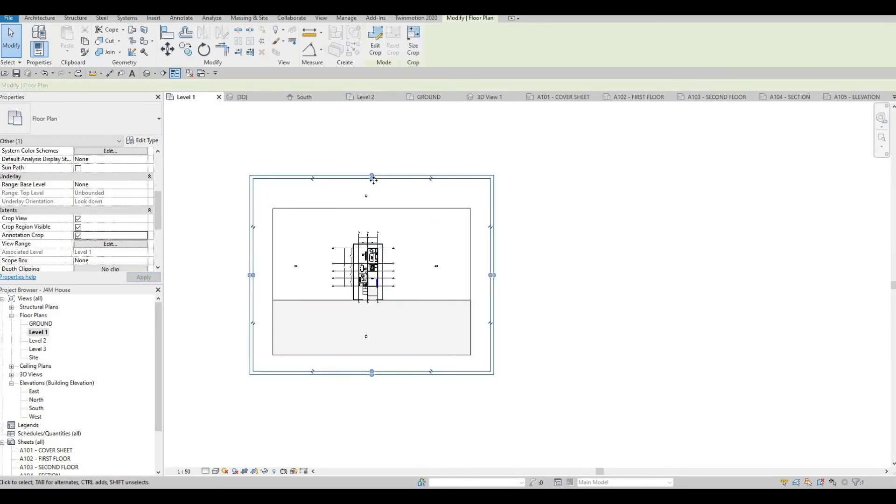
pyautogui.moveTo(369, 228); pyautogui.dragTo(371, 228)
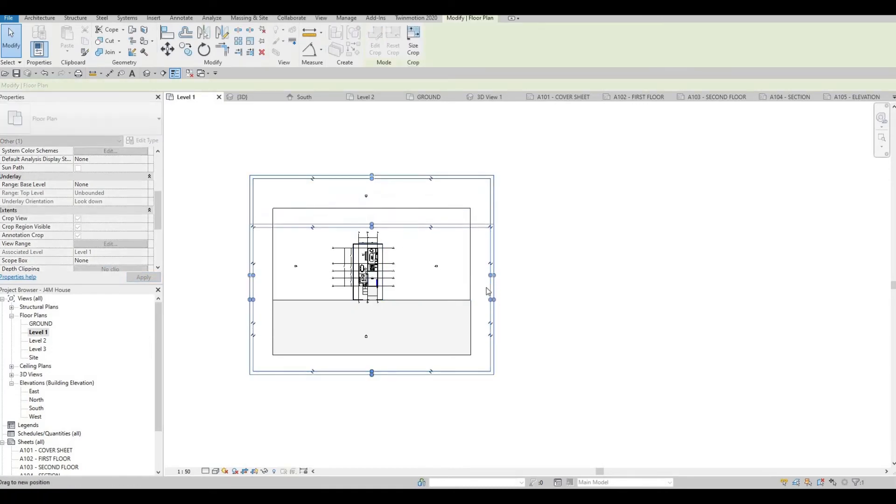
pyautogui.moveTo(490, 300); pyautogui.dragTo(399, 281)
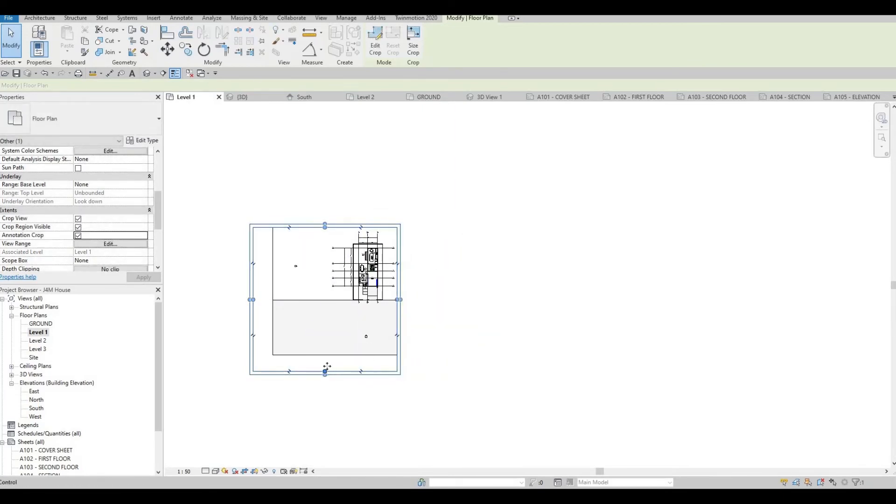
pyautogui.moveTo(342, 314); pyautogui.dragTo(339, 307)
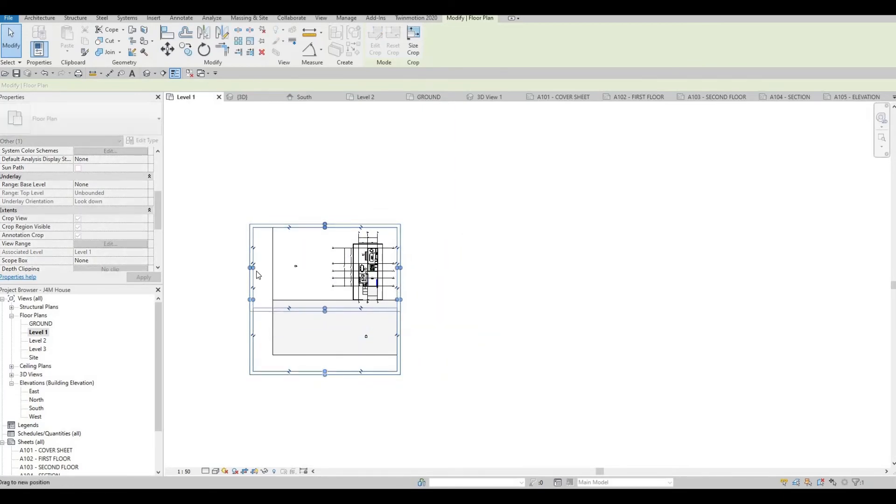
pyautogui.moveTo(254, 270); pyautogui.dragTo(296, 270)
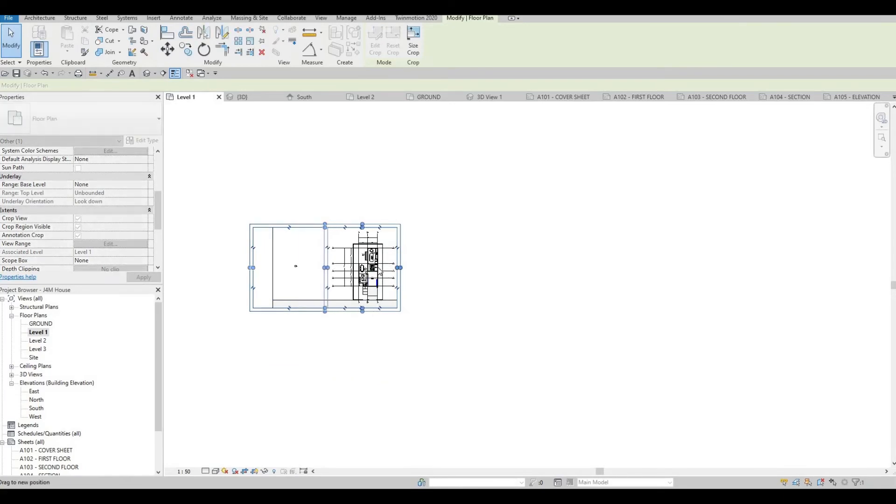
pyautogui.scroll(3, 295, 276)
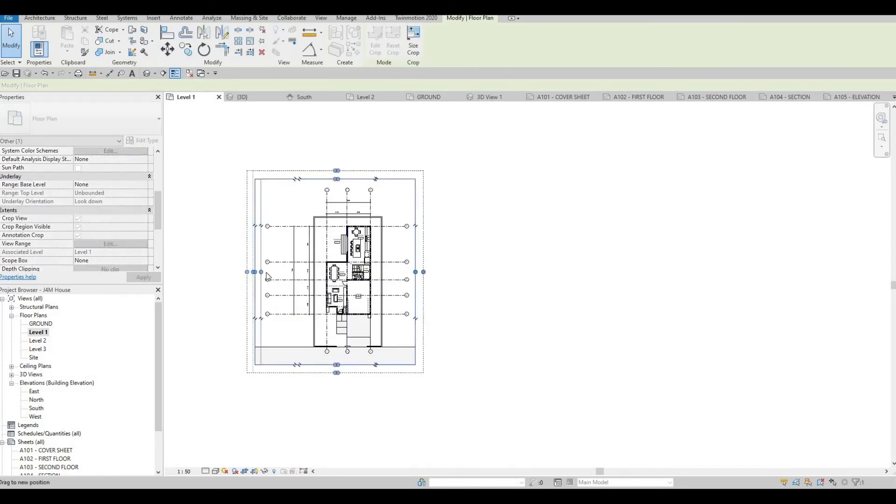
pyautogui.moveTo(294, 271); pyautogui.dragTo(293, 271)
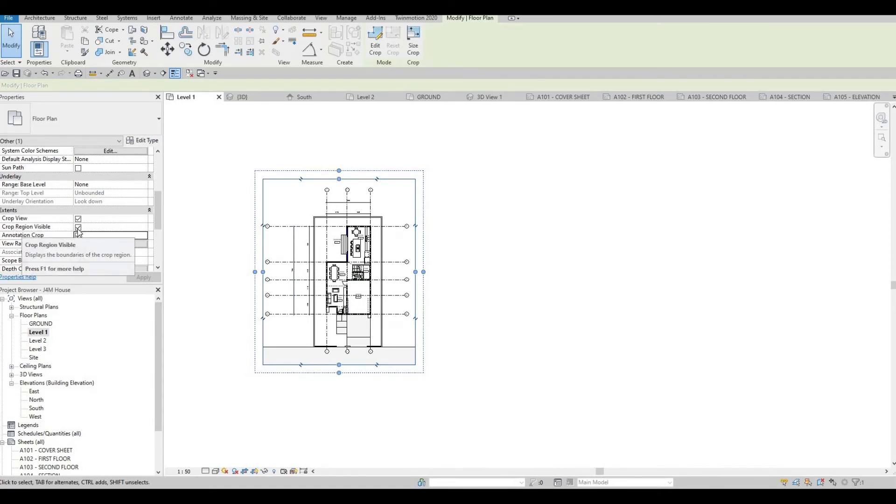
pyautogui.click(145, 277)
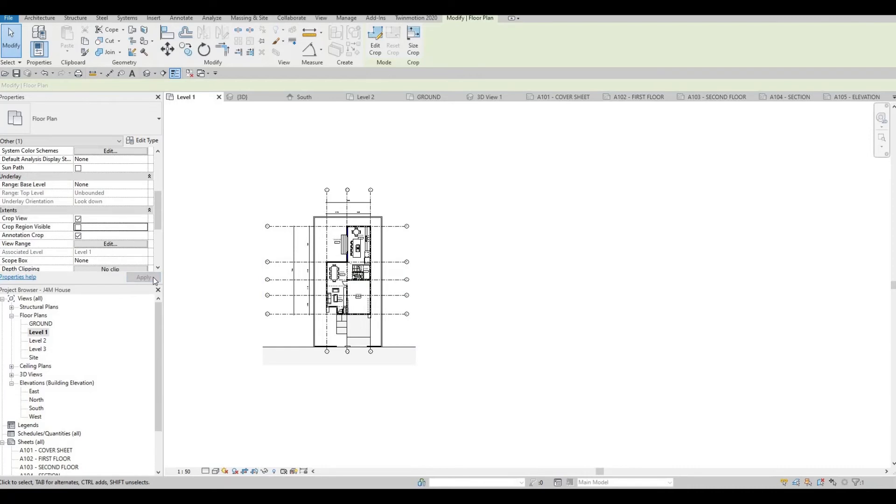
# Open the Level 2 floor plan and turn on Crop View, Crop Region Visible and Annotation Crop
pyautogui.doubleClick(38, 341)
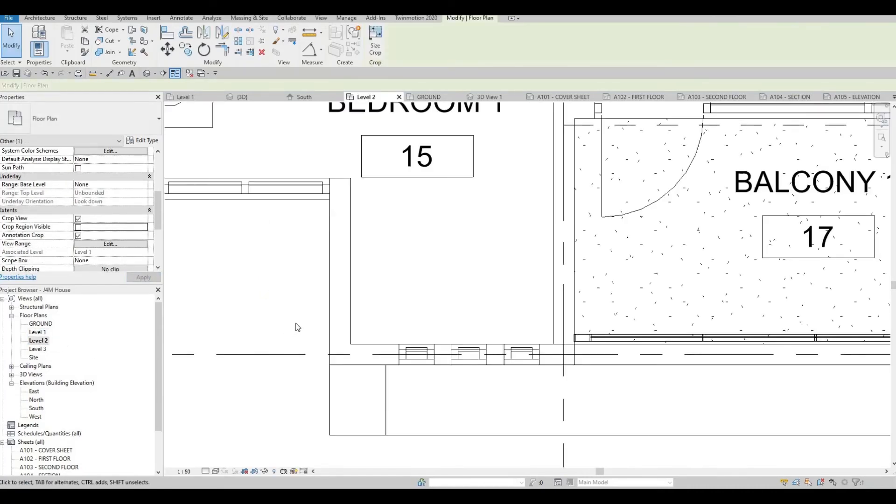
pyautogui.scroll(-5, 295, 324)
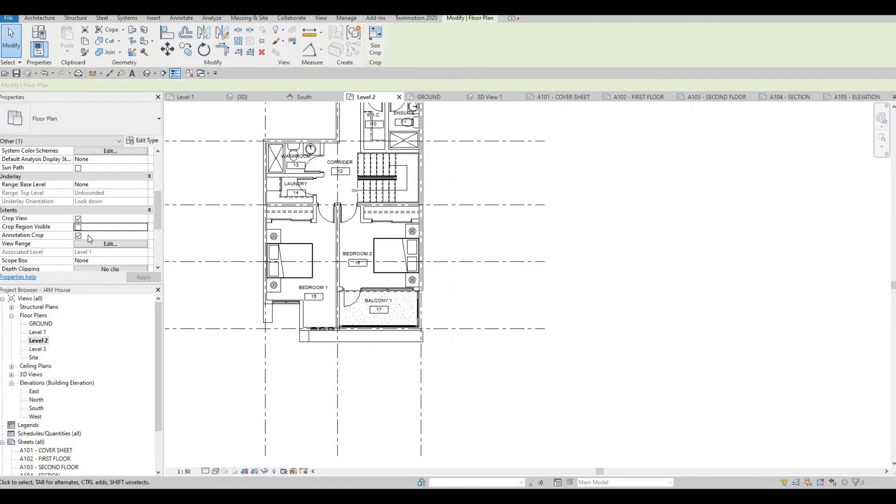
pyautogui.press('Escape')
pyautogui.press('Escape')
pyautogui.click(78, 218)
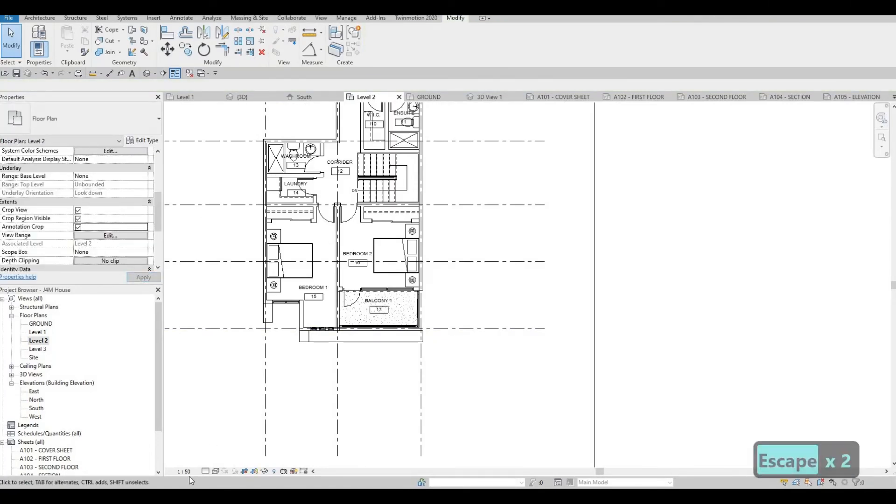
# Shrink the Level 2 crop region on all four sides close around the house plan and its grid lines
pyautogui.scroll(-4, 303, 356)
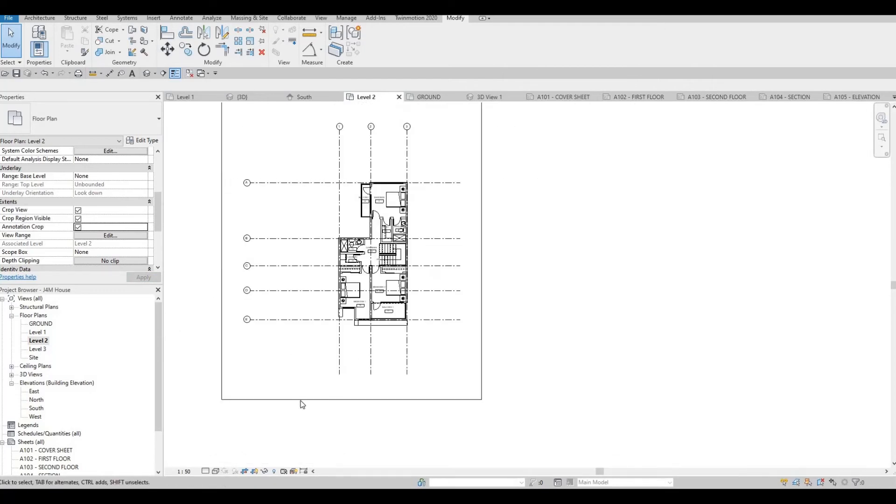
pyautogui.click(349, 400)
pyautogui.moveTo(355, 339); pyautogui.dragTo(354, 334)
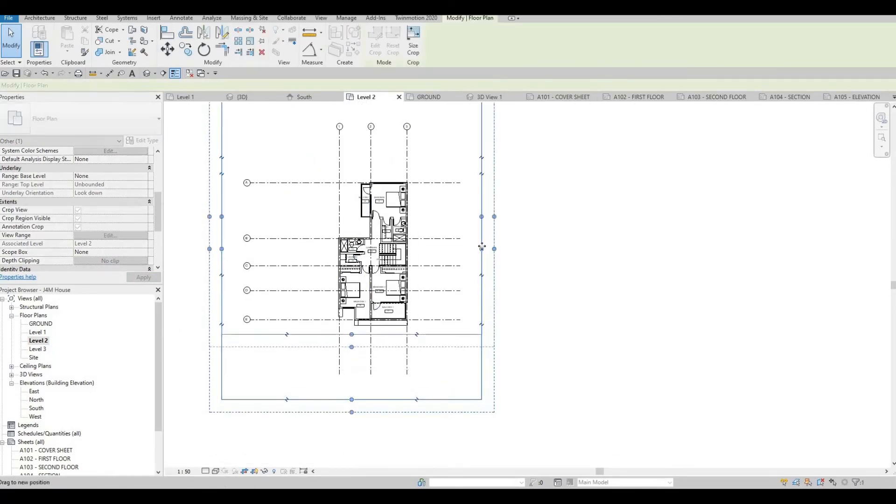
pyautogui.moveTo(446, 215); pyautogui.dragTo(439, 217)
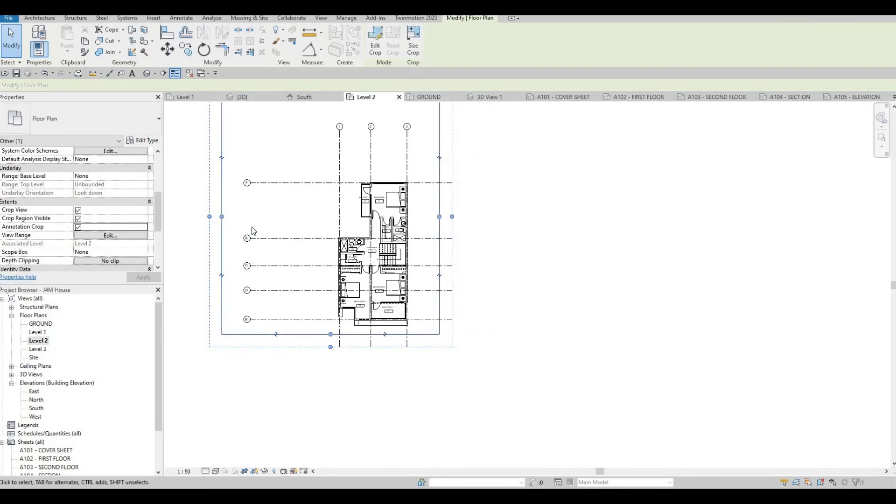
pyautogui.moveTo(223, 220); pyautogui.dragTo(283, 224)
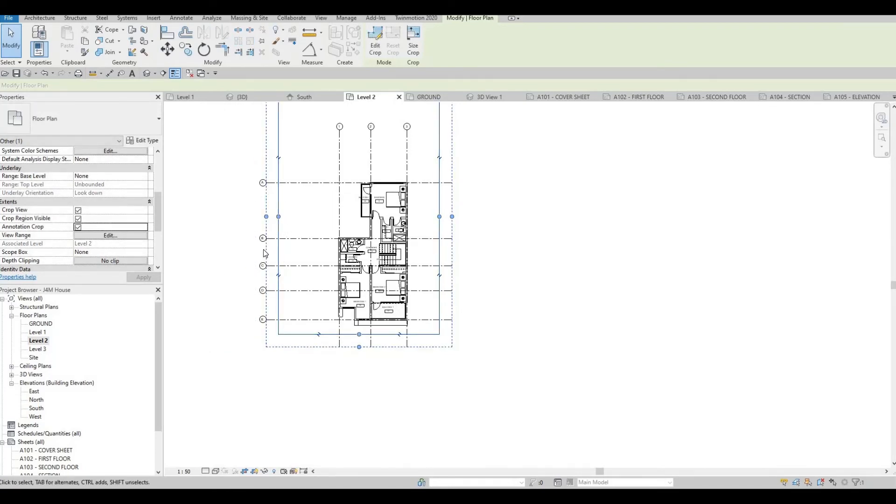
pyautogui.scroll(-1, 321, 163)
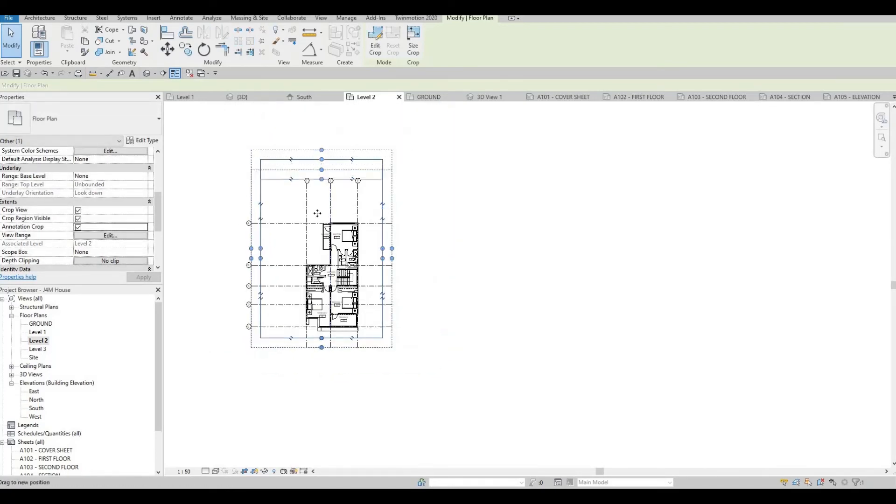
pyautogui.moveTo(321, 160); pyautogui.dragTo(323, 195)
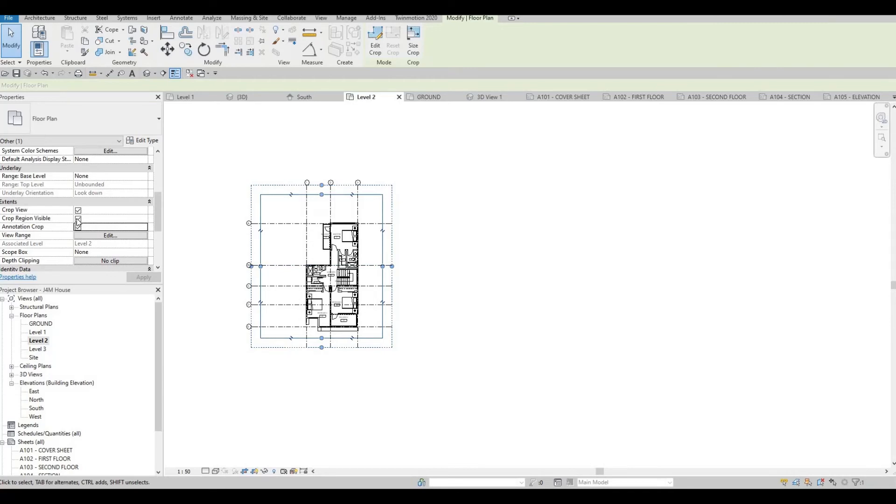
# Hide the crop region boundary in the Level 2 floor plan while keeping the cropping active
pyautogui.click(78, 218)
pyautogui.click(154, 276)
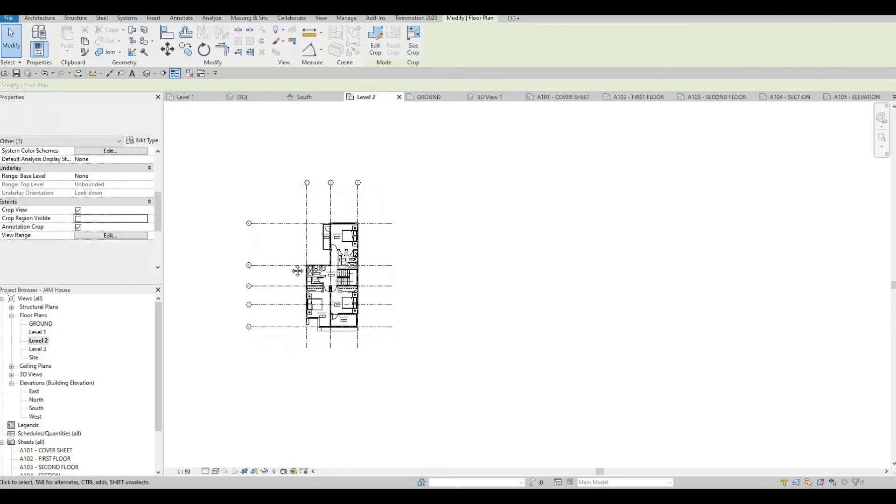
pyautogui.press('Escape')
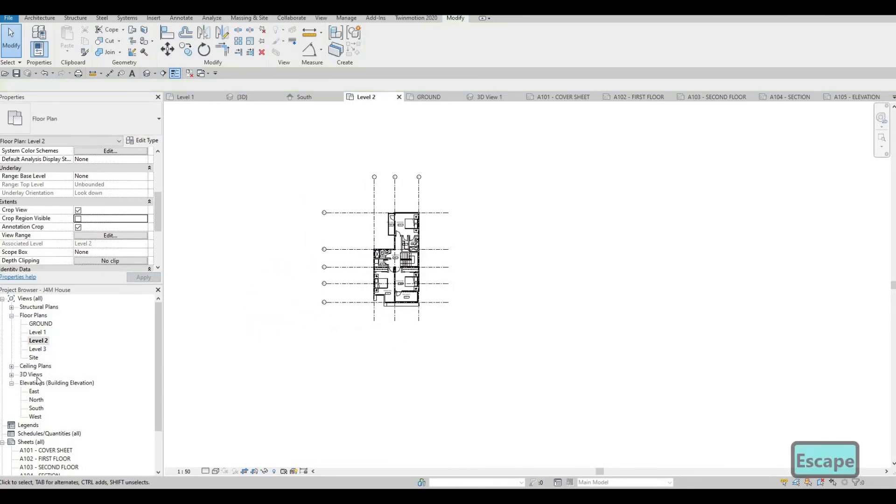
# Draw a vertical building section just east of grid 2 through the staircase, from beyond grid A to beyond grid E, looking towards grid 3
pyautogui.scroll(-1, 63, 375)
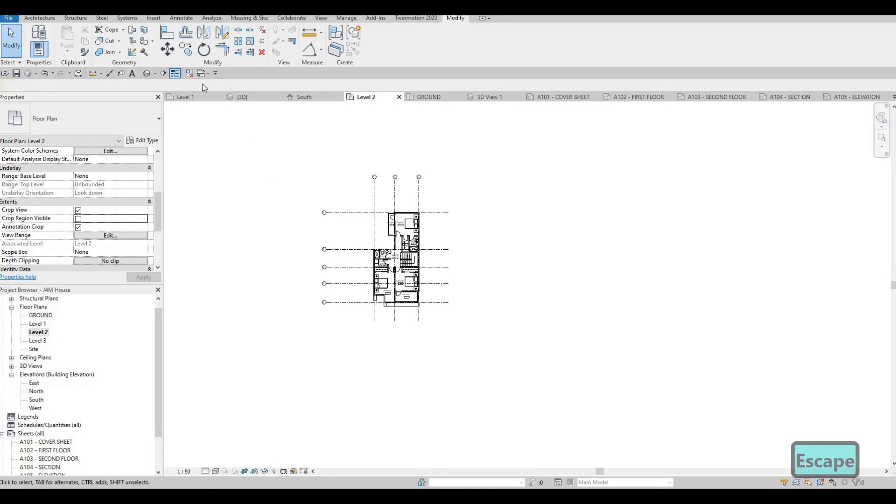
pyautogui.click(163, 73)
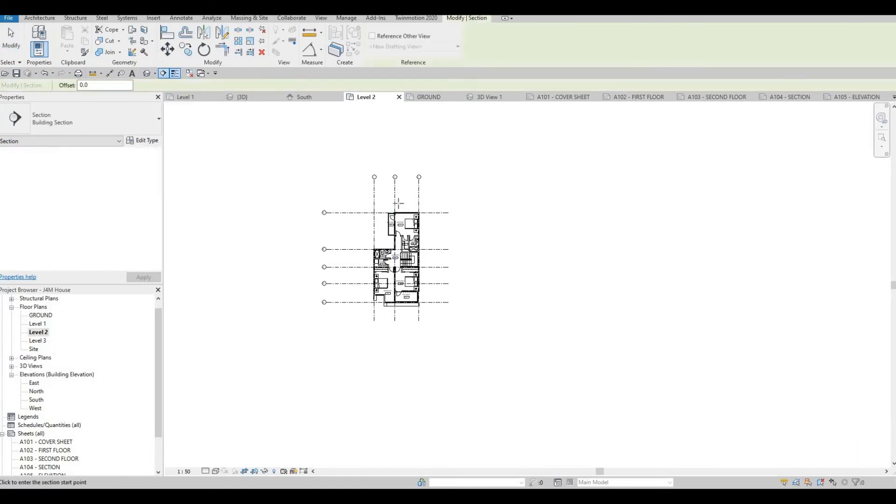
pyautogui.scroll(5, 405, 216)
pyautogui.click(393, 180)
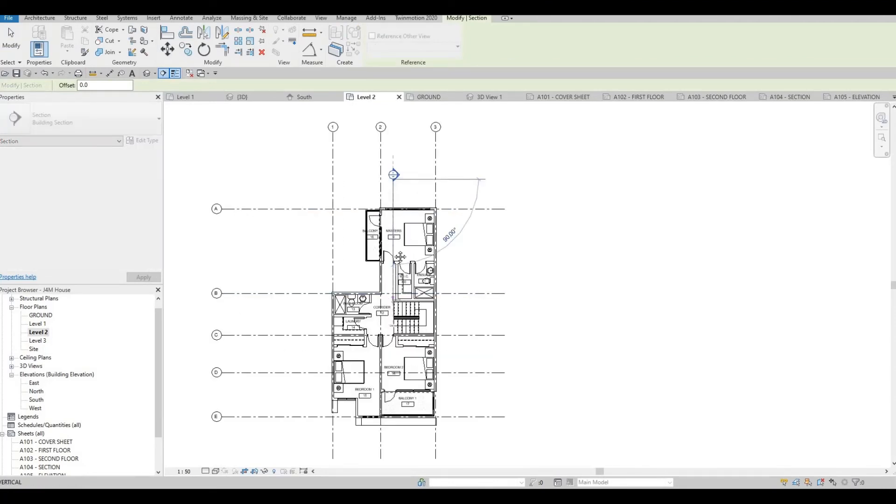
pyautogui.moveTo(383, 330); pyautogui.dragTo(395, 271, button='middle')
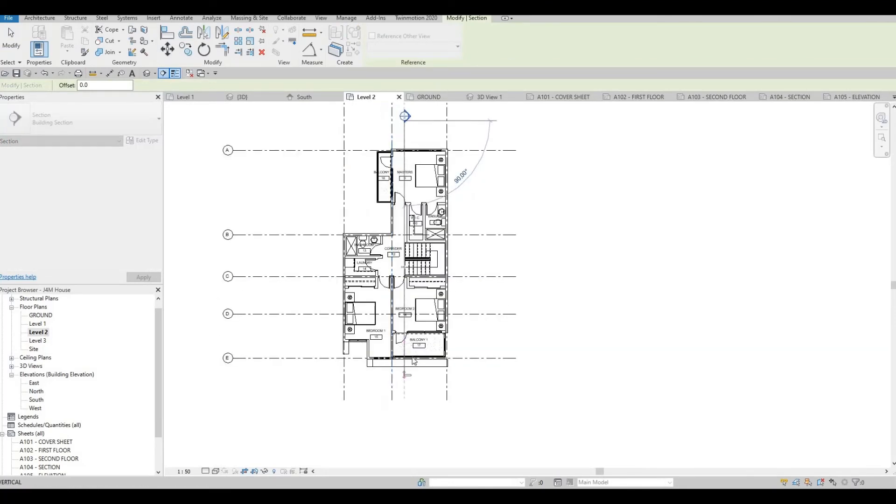
pyautogui.moveTo(673, 273); pyautogui.dragTo(522, 285, button='middle')
pyautogui.scroll(-2, 522, 285)
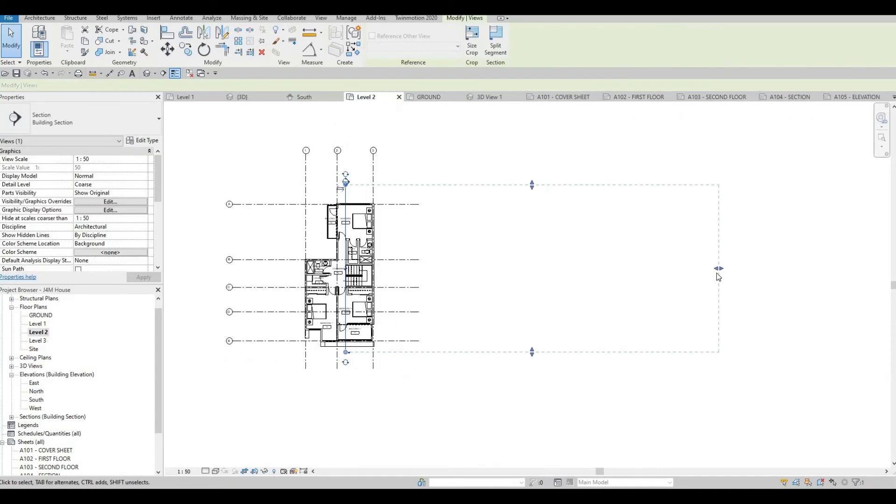
# Shorten the vertical section's view depth so it ends just beyond grid 3 on the east side of the house
pyautogui.moveTo(717, 269); pyautogui.dragTo(380, 284)
pyautogui.press('Escape')
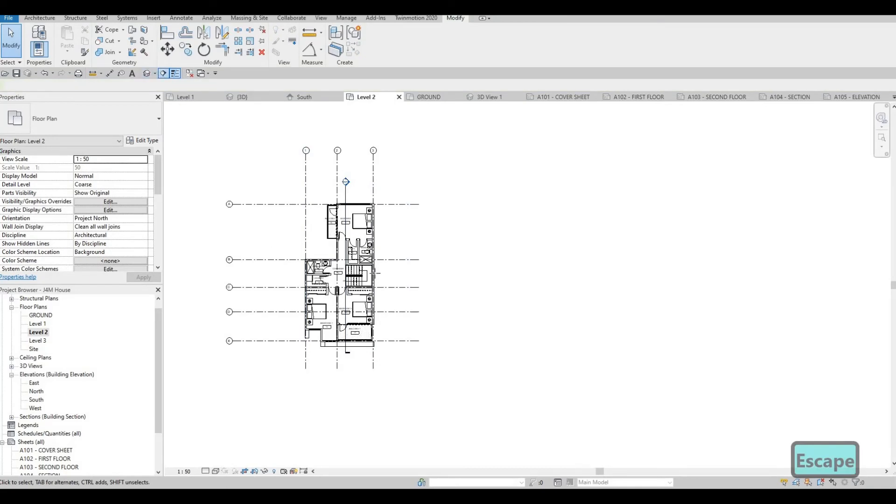
# Draw a horizontal building section through the staircase between grids B and C, from beyond grid 3 to beyond grid 1, looking towards grid E
pyautogui.click(162, 74)
pyautogui.scroll(1, 390, 281)
pyautogui.scroll(1, 390, 281)
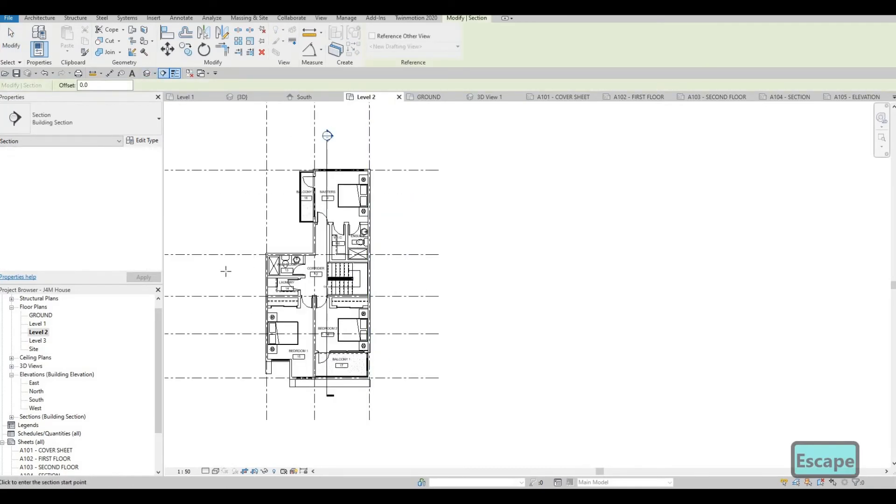
pyautogui.click(396, 278)
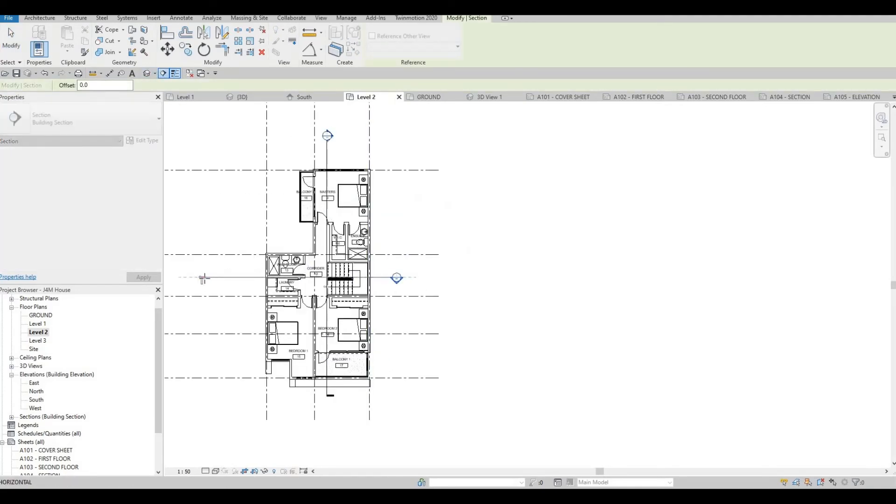
pyautogui.click(239, 279)
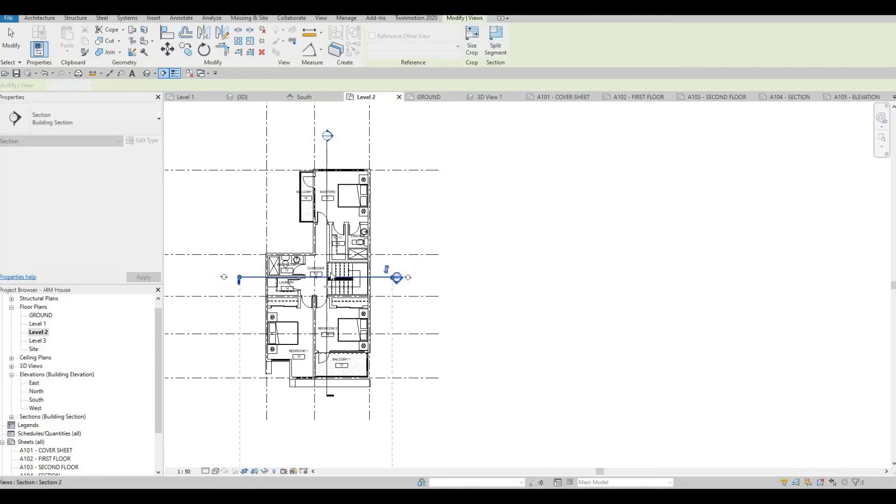
pyautogui.press('Escape')
pyautogui.scroll(-2, 331, 274)
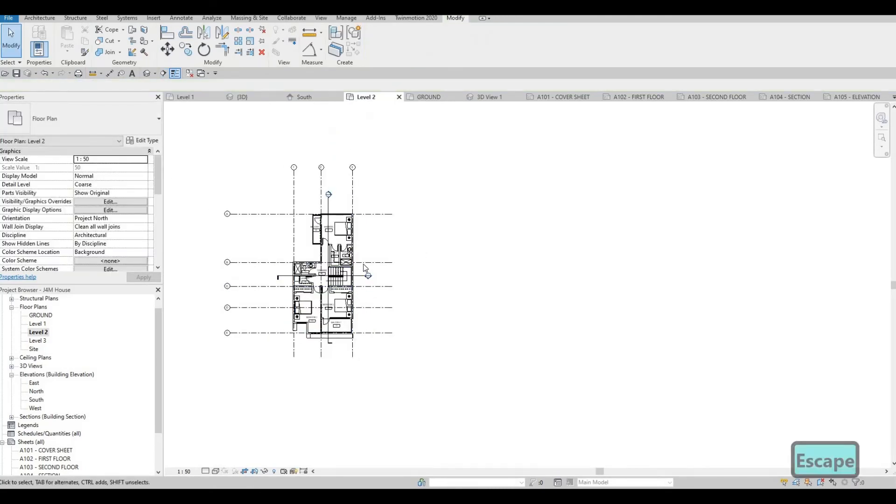
# Shorten the horizontal section's view depth so it ends just beyond grid E
pyautogui.scroll(1, 357, 305)
pyautogui.click(337, 262)
pyautogui.scroll(-5, 347, 349)
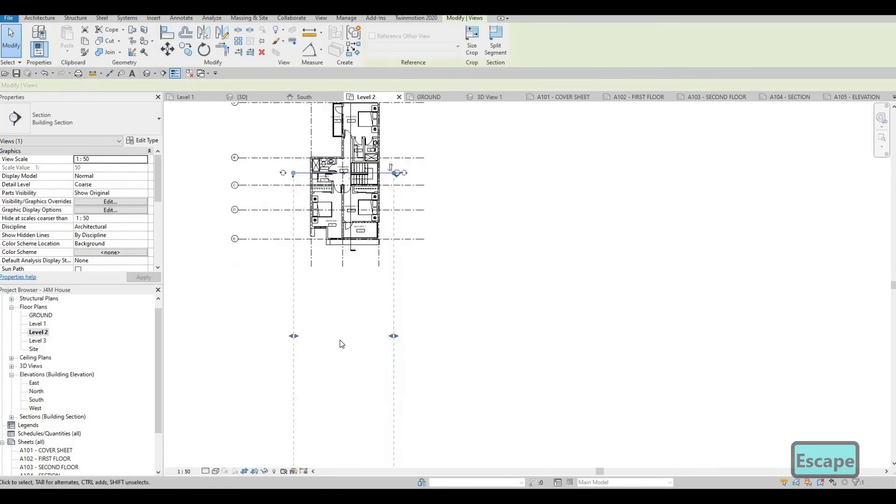
pyautogui.moveTo(340, 308); pyautogui.dragTo(339, 302)
pyautogui.press('Escape')
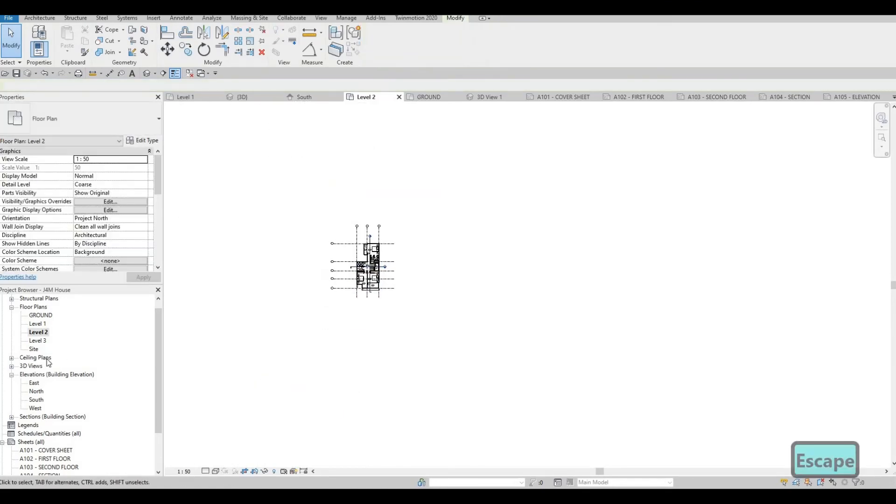
# Open the Section 1 view and extend its crop region slightly outwards on the grid E side
pyautogui.click(11, 417)
pyautogui.doubleClick(41, 424)
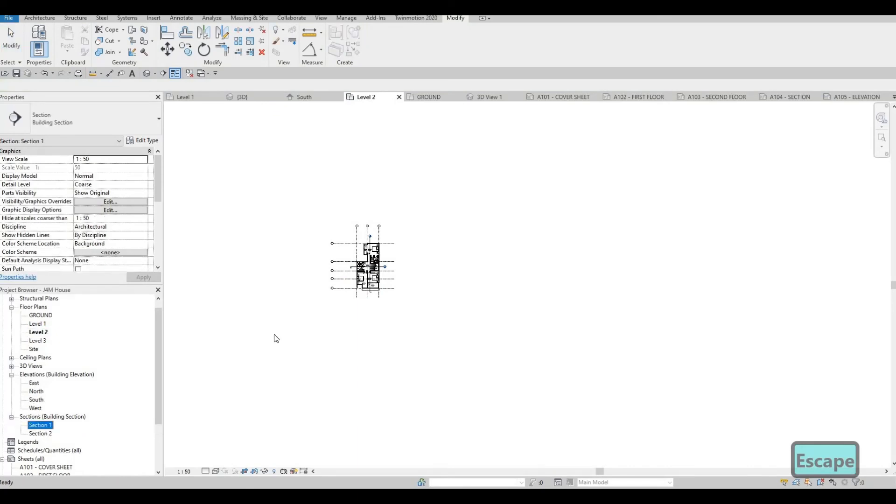
pyautogui.scroll(-2, 414, 299)
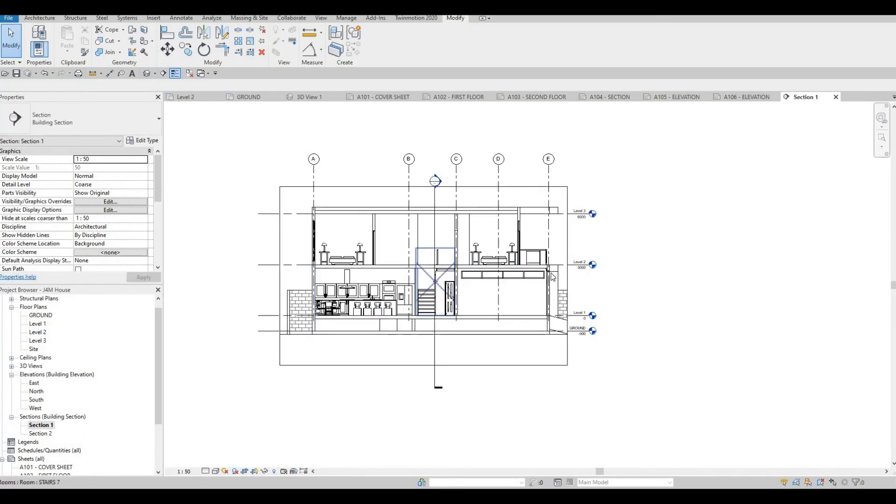
pyautogui.click(569, 277)
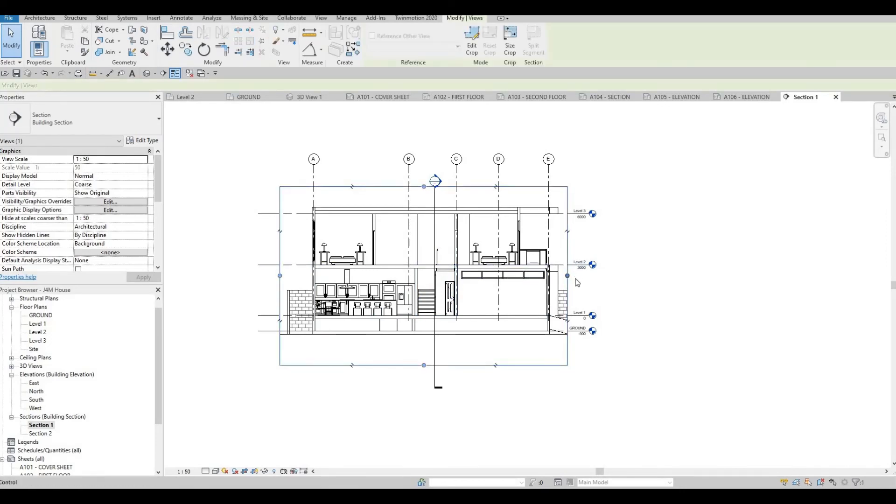
# Turn on Annotation Crop for Section 1 and hide its crop region boundary while keeping the cropping active
pyautogui.scroll(-3, 91, 240)
pyautogui.scroll(-2, 88, 233)
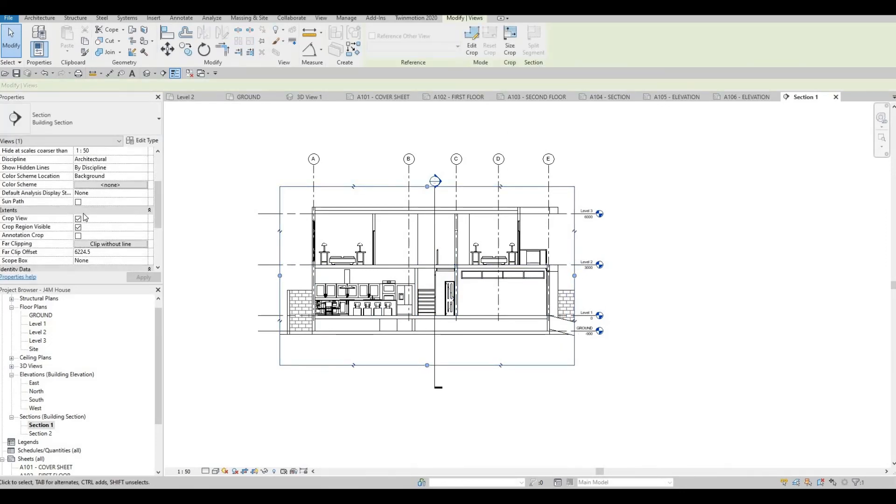
pyautogui.click(78, 201)
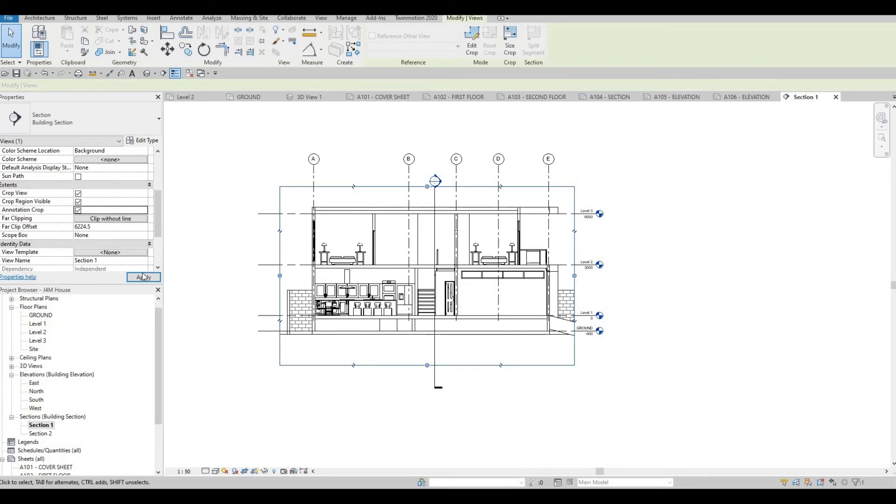
pyautogui.click(78, 210)
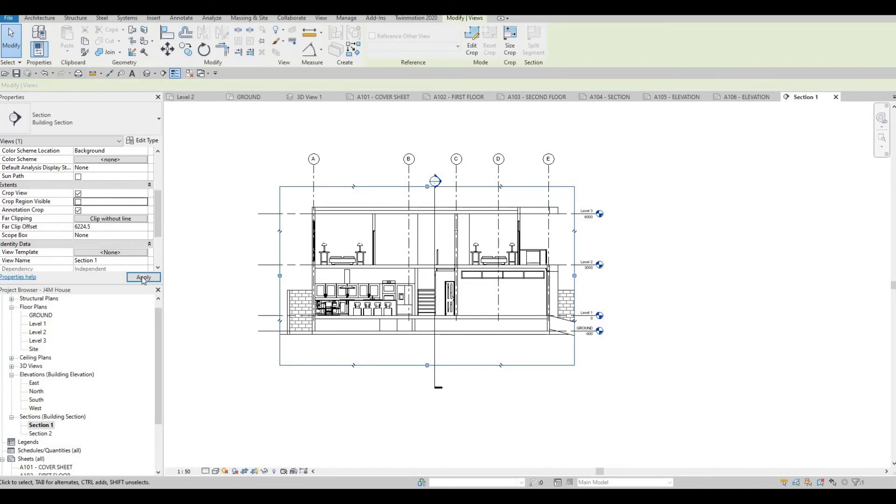
# Set Section 1's detail level to Fine
pyautogui.click(206, 471)
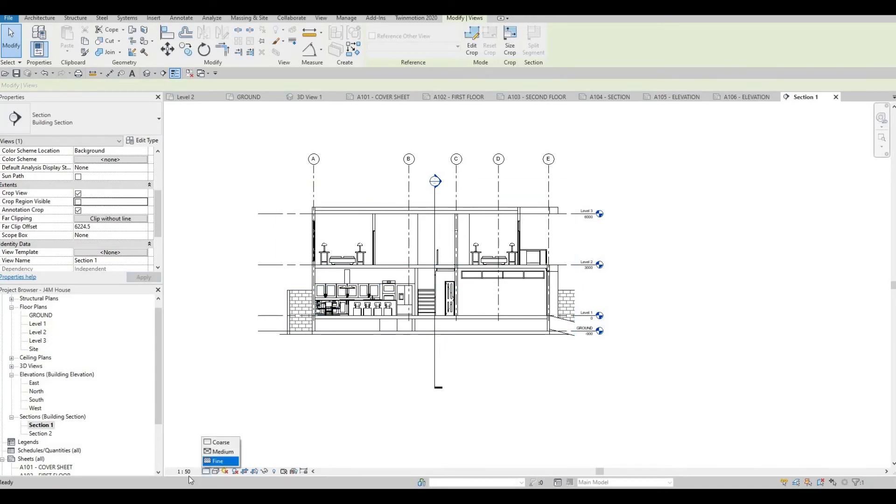
pyautogui.click(221, 462)
# Turn on cast and ambient shadows in Section 1's graphic display options and apply a Gradient background
pyautogui.click(216, 471)
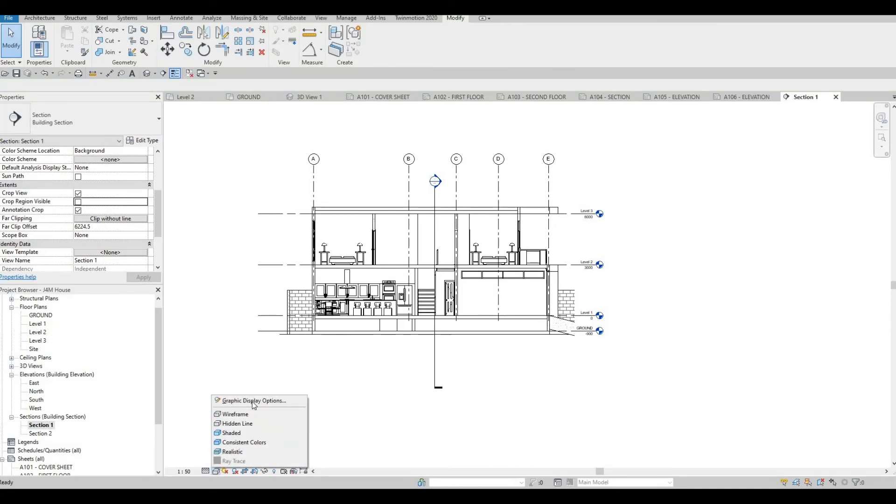
pyautogui.click(252, 401)
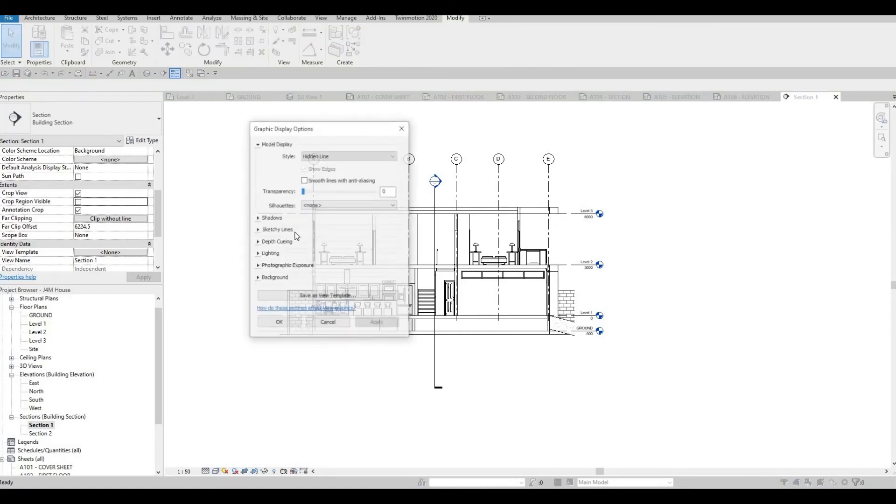
pyautogui.click(259, 219)
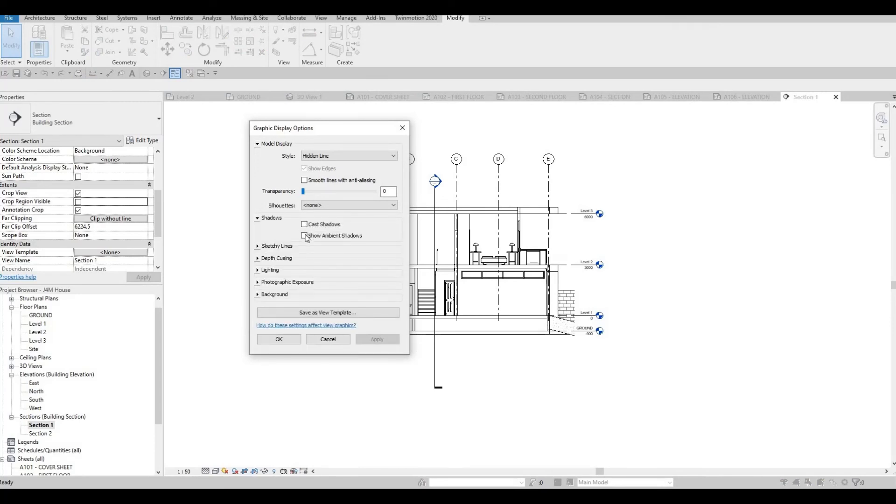
pyautogui.click(304, 236)
pyautogui.click(304, 224)
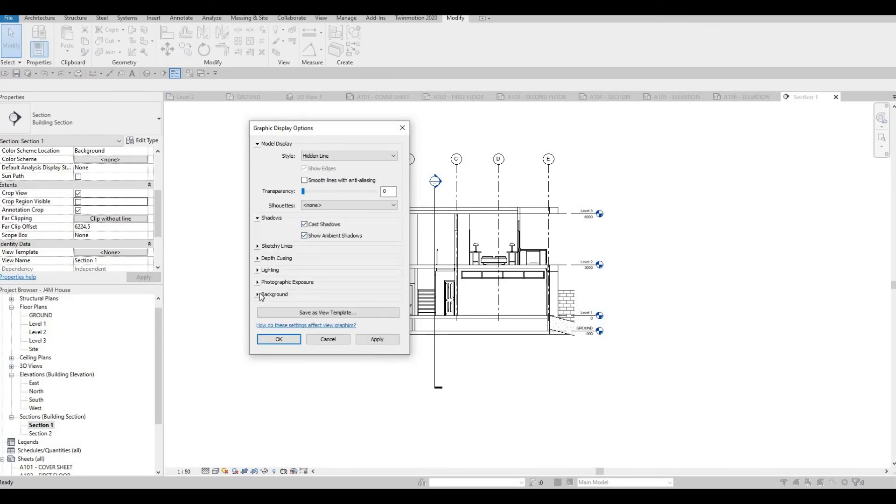
pyautogui.click(275, 294)
pyautogui.click(320, 309)
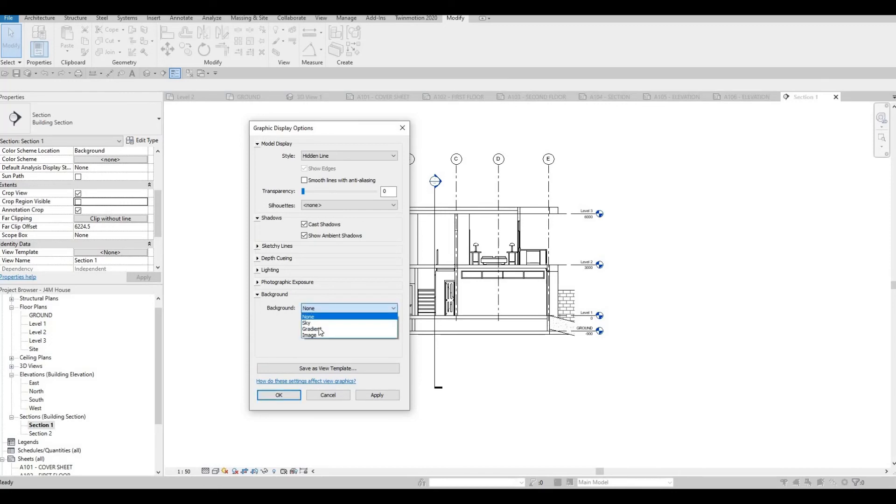
pyautogui.click(371, 396)
pyautogui.click(373, 398)
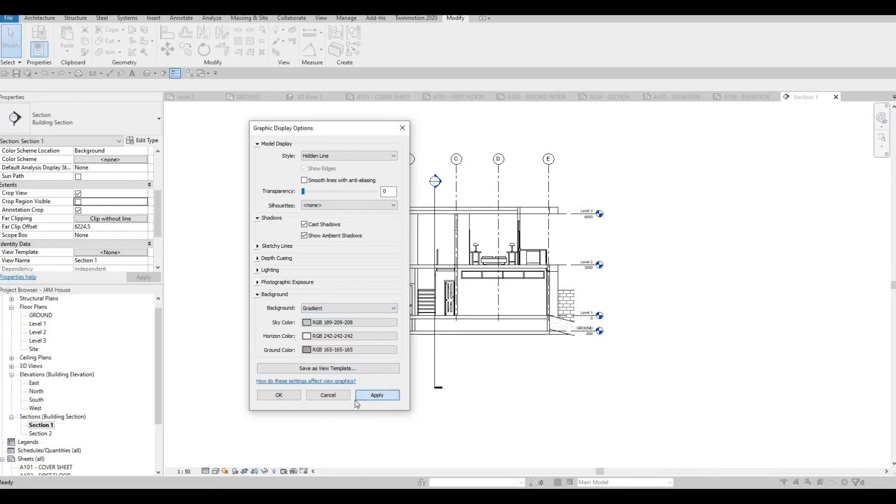
pyautogui.click(280, 396)
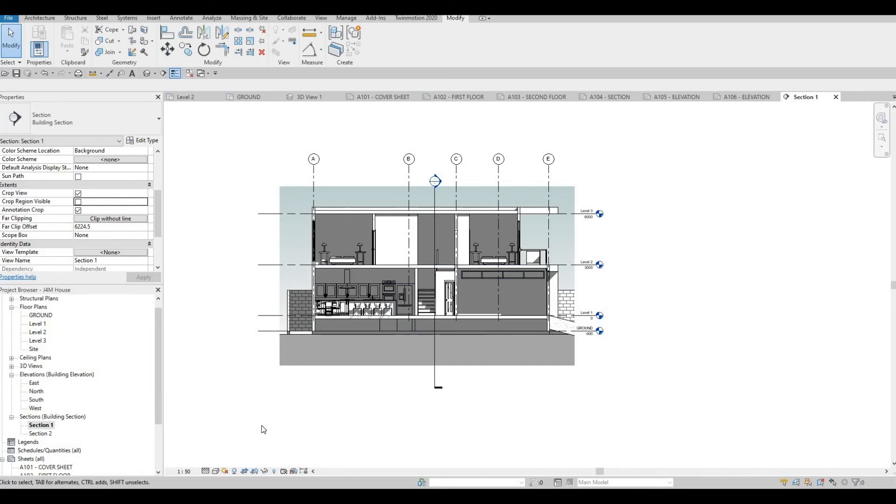
# Try None and Image as Section 1's background, and return it to Gradient
pyautogui.click(216, 471)
pyautogui.click(276, 400)
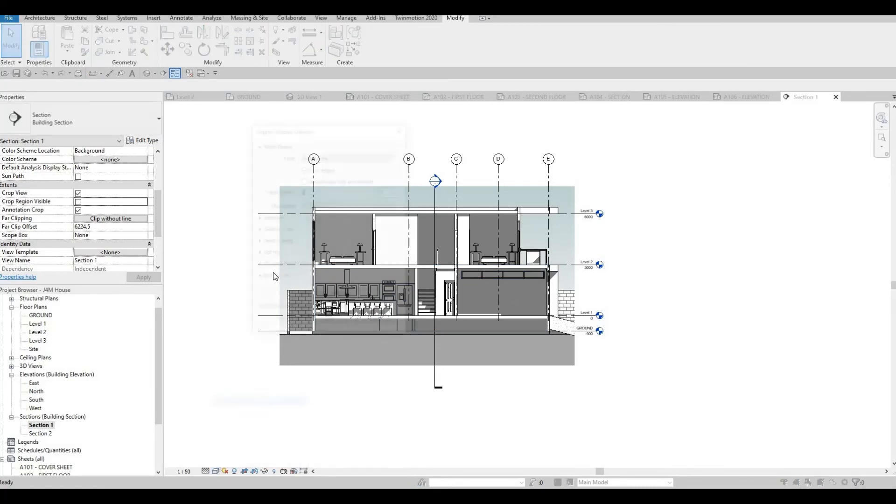
pyautogui.click(317, 279)
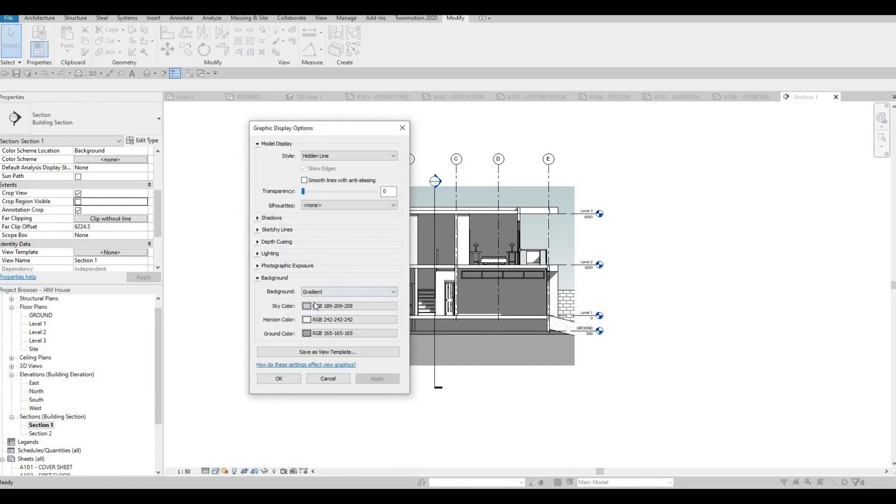
pyautogui.click(322, 291)
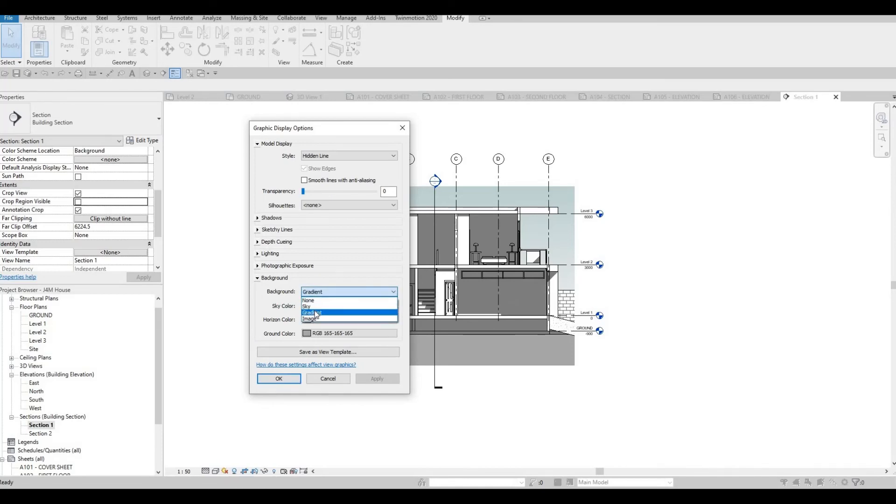
pyautogui.click(368, 378)
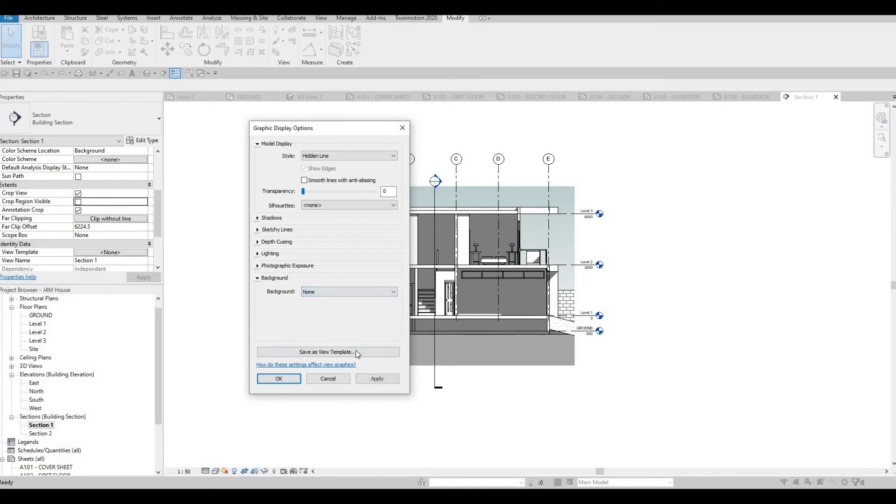
pyautogui.click(349, 292)
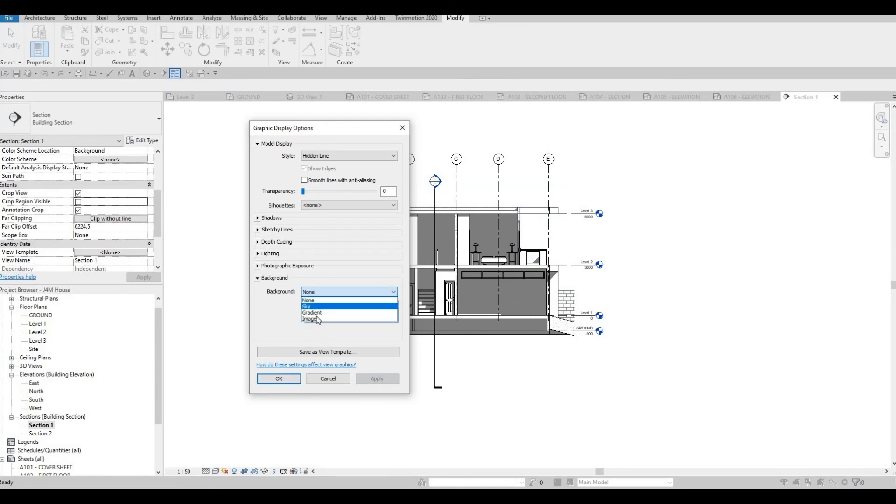
pyautogui.click(367, 379)
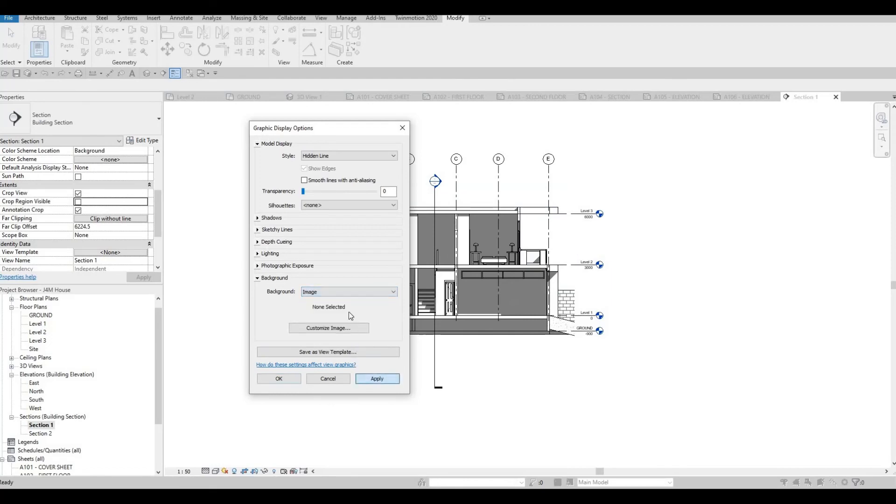
pyautogui.click(337, 293)
pyautogui.click(322, 312)
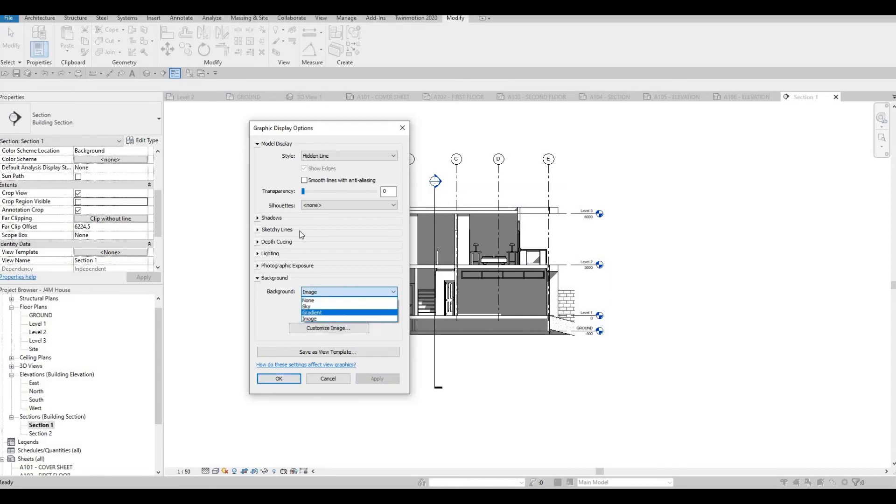
# Turn off cast shadows and ambient shadows in Section 1, keeping the Gradient background
pyautogui.click(277, 218)
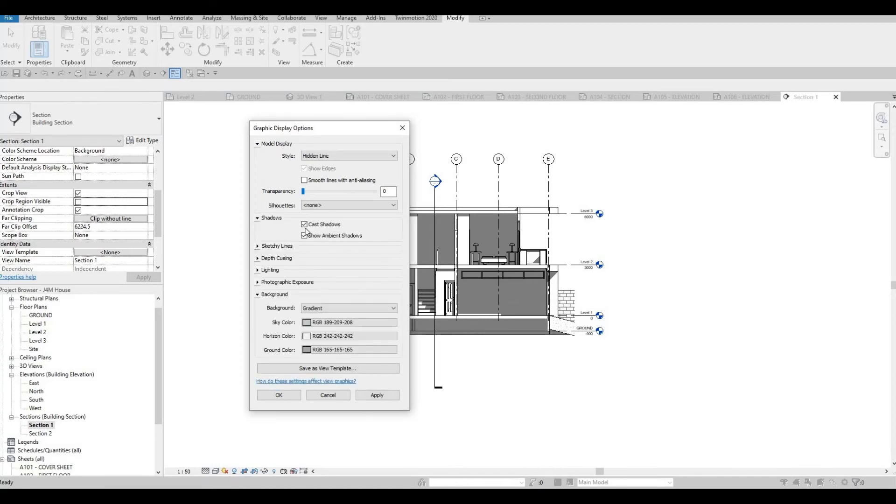
pyautogui.click(377, 396)
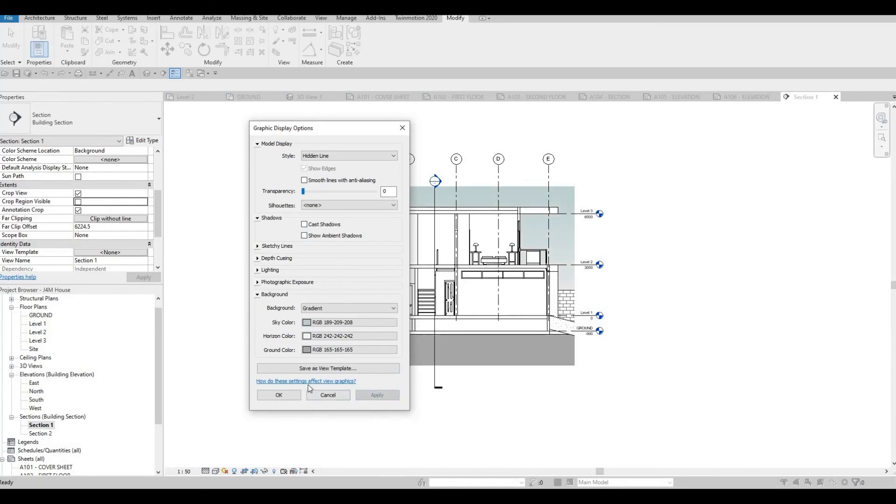
pyautogui.click(278, 395)
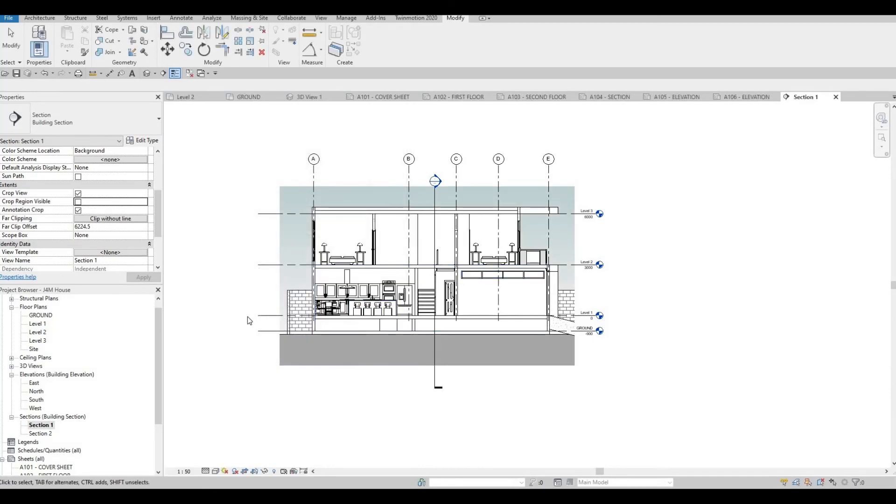
# Open the Section 2 view and set its detail level to Fine
pyautogui.doubleClick(41, 434)
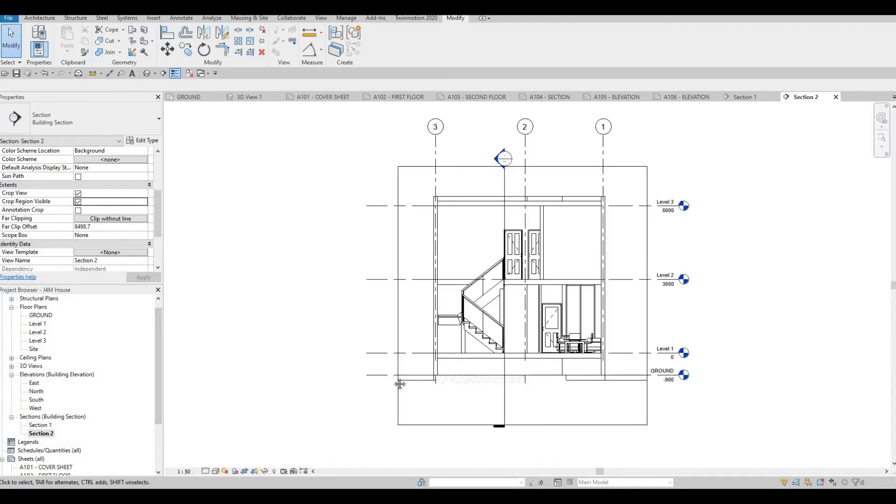
pyautogui.scroll(-2, 338, 350)
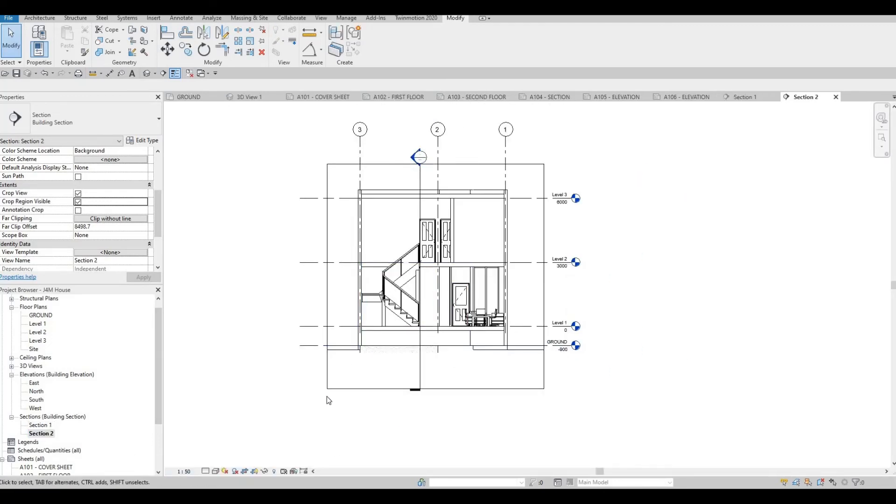
pyautogui.click(206, 471)
pyautogui.click(218, 462)
# Apply a Gradient background in Section 2's graphic display options
pyautogui.click(216, 472)
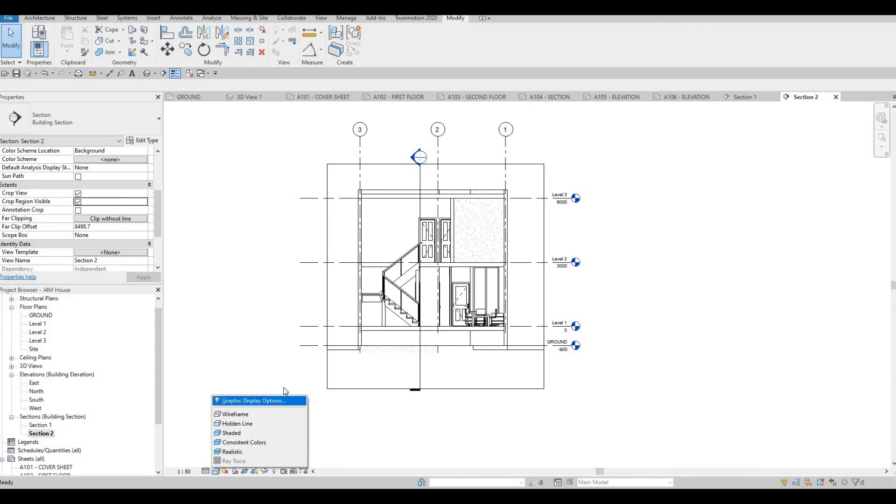
pyautogui.click(275, 400)
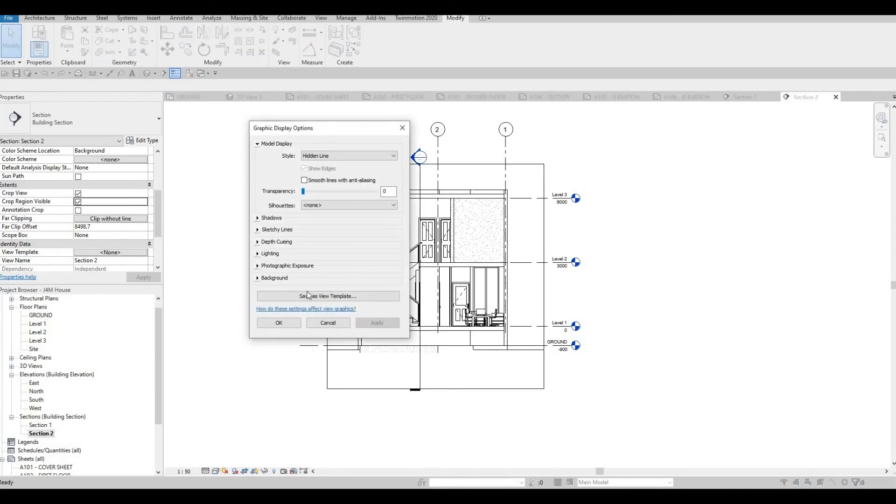
pyautogui.click(303, 282)
pyautogui.click(311, 293)
pyautogui.click(313, 315)
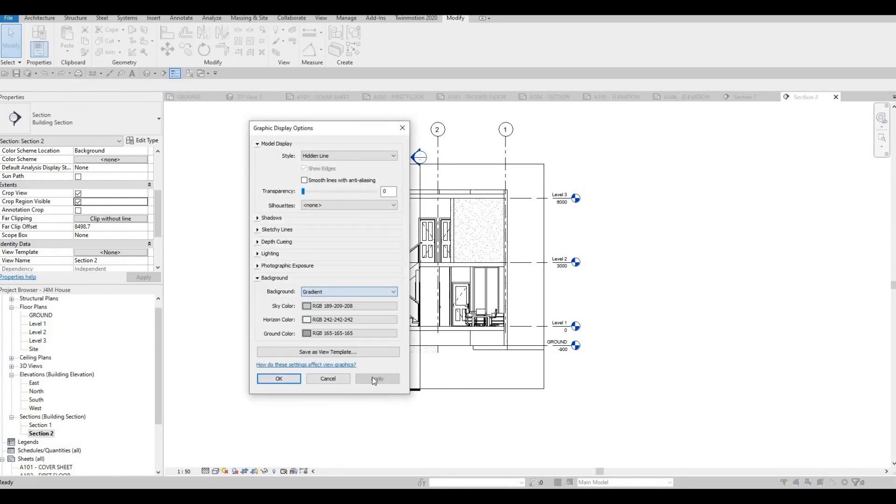
pyautogui.click(279, 379)
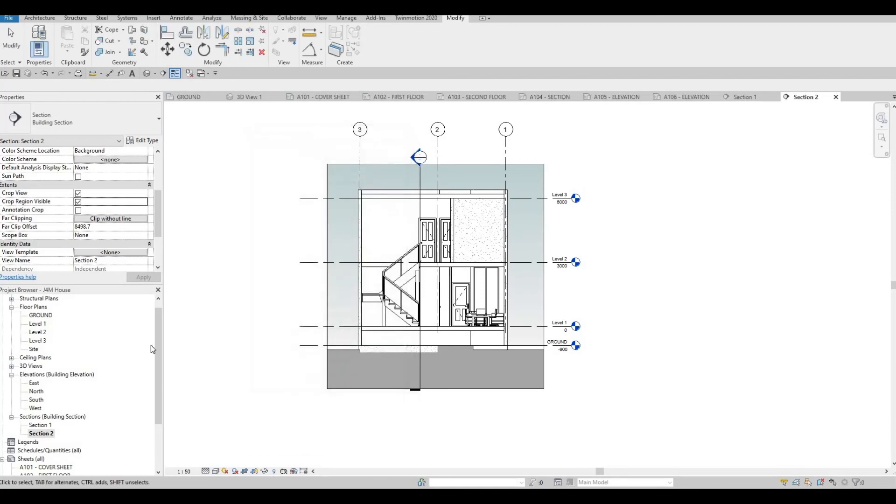
# Turn on Annotation Crop for Section 2 and hide its crop region
pyautogui.click(79, 211)
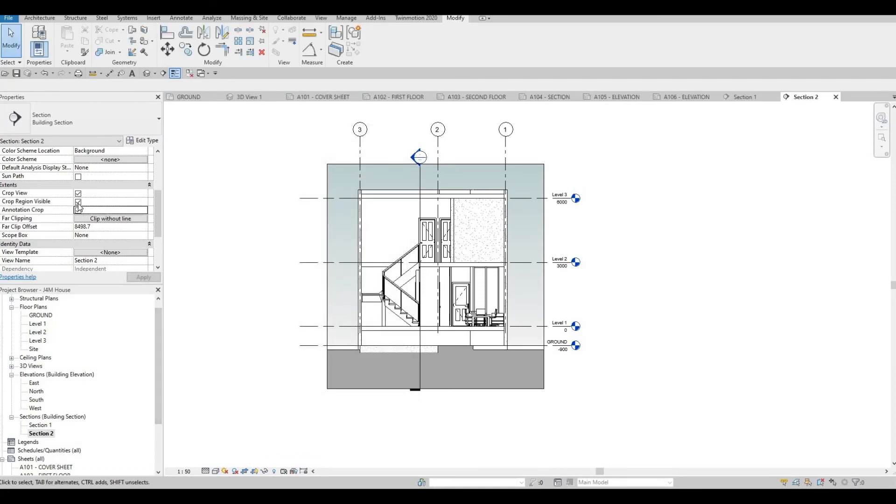
pyautogui.click(134, 279)
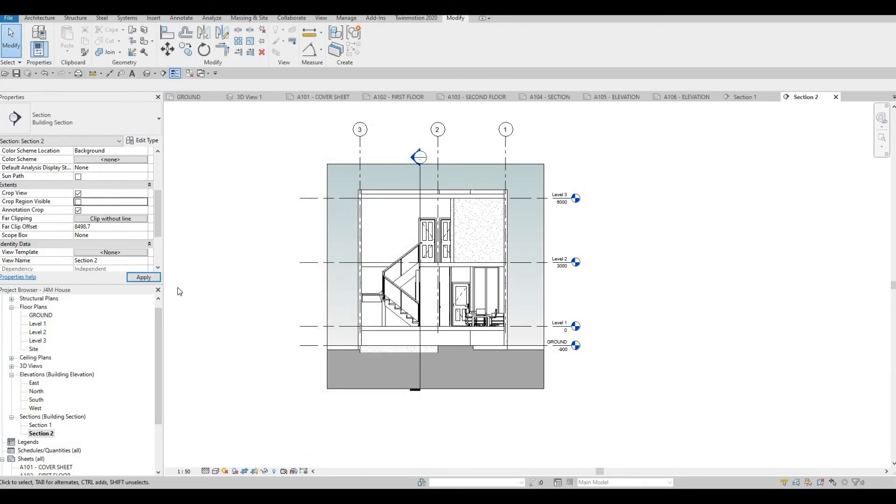
pyautogui.press('Escape')
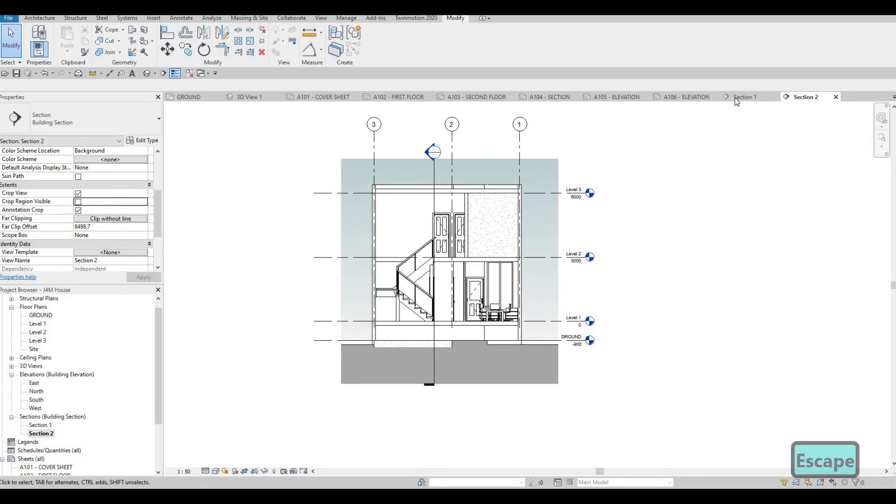
# Open the East elevation view and set its scale to 1:50
pyautogui.hotkey('ctrl', 'Tab')
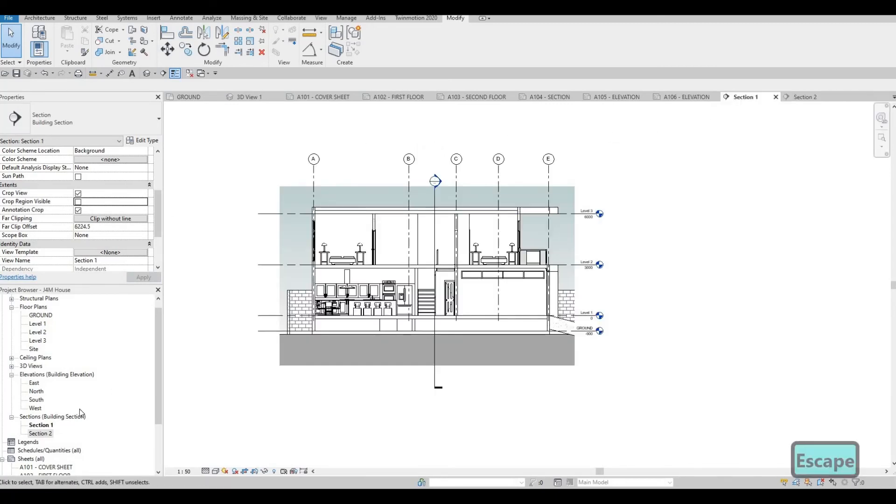
pyautogui.press('Escape')
pyautogui.doubleClick(34, 383)
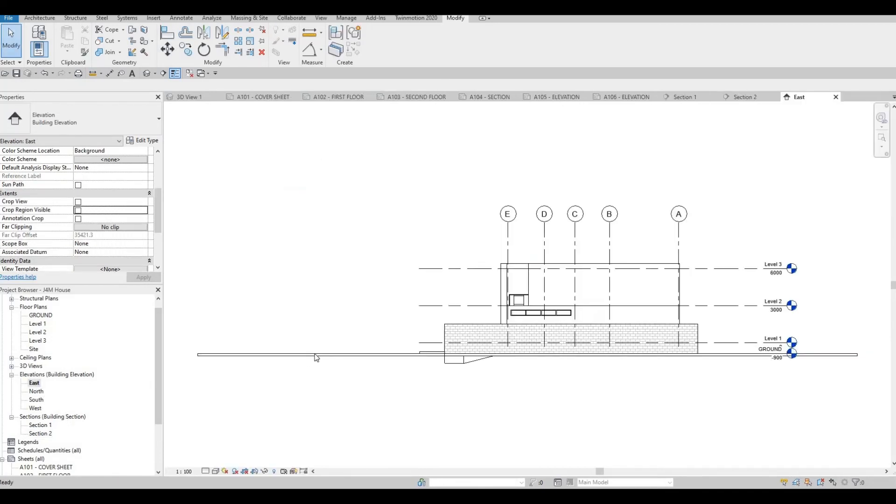
pyautogui.scroll(-3, 310, 343)
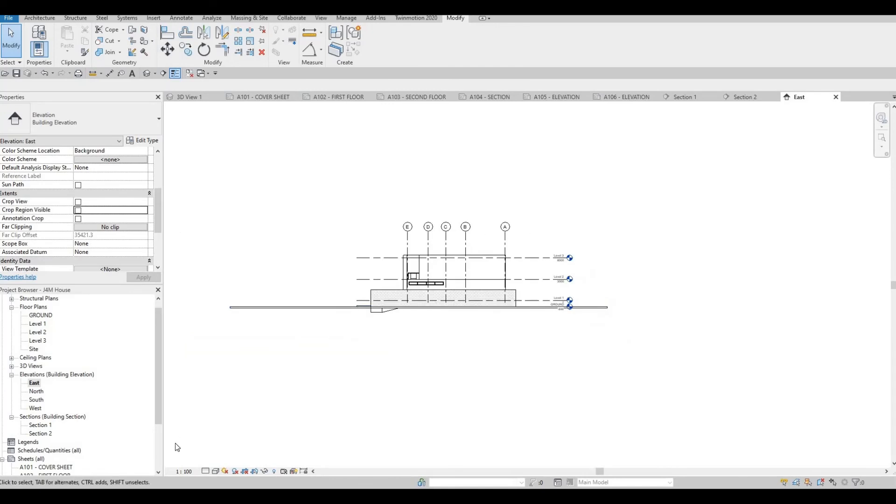
pyautogui.click(185, 472)
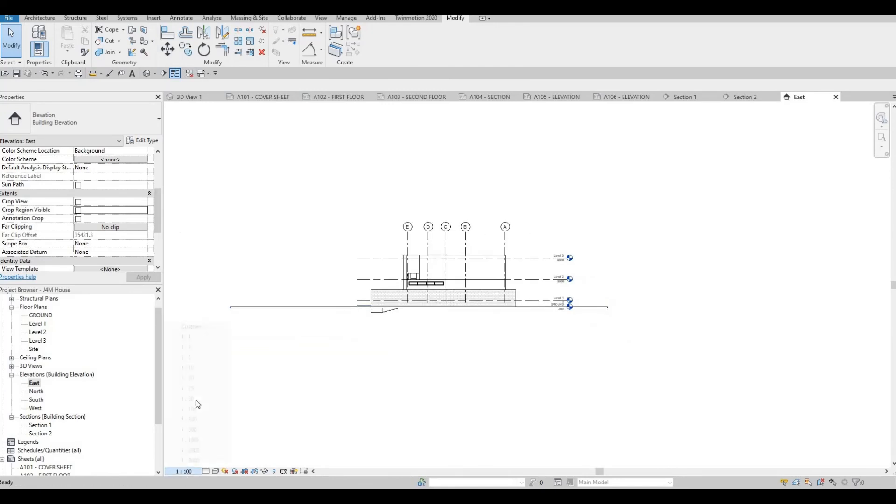
pyautogui.press('Return')
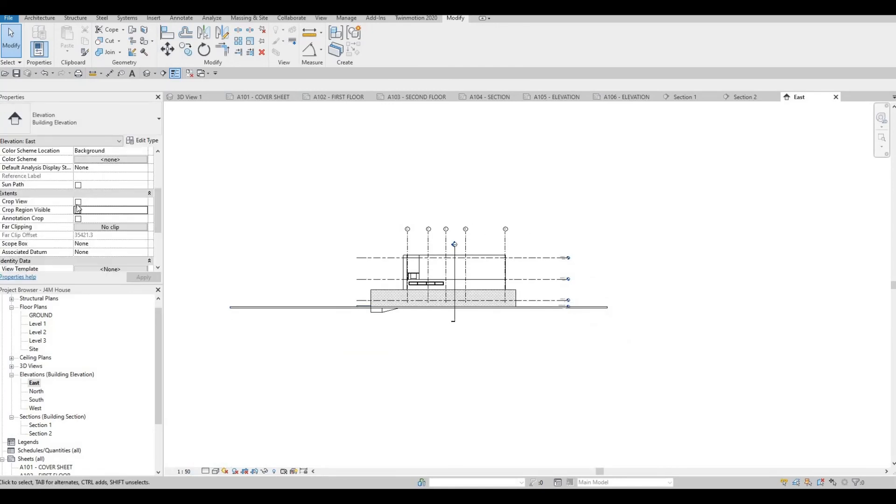
# Turn on Crop View, Crop Region Visible and Annotation Crop in East, and pull both sides of the crop region in around the house
pyautogui.click(77, 210)
pyautogui.click(78, 219)
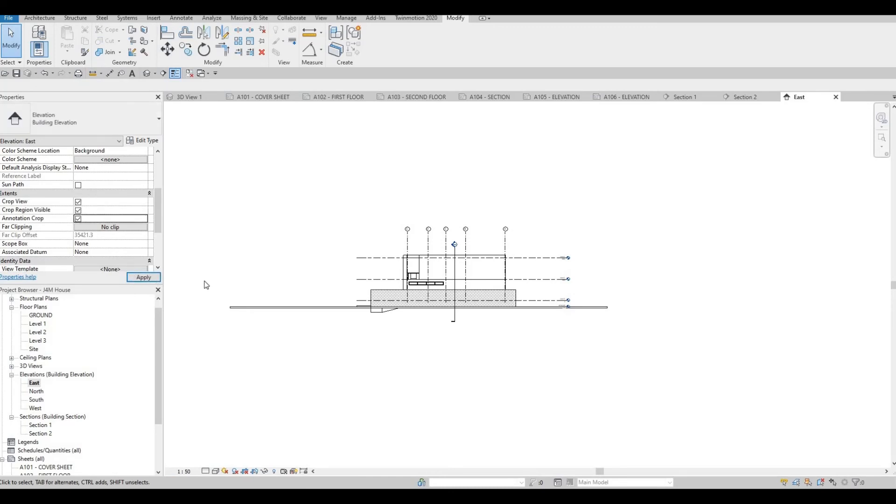
pyautogui.click(192, 278)
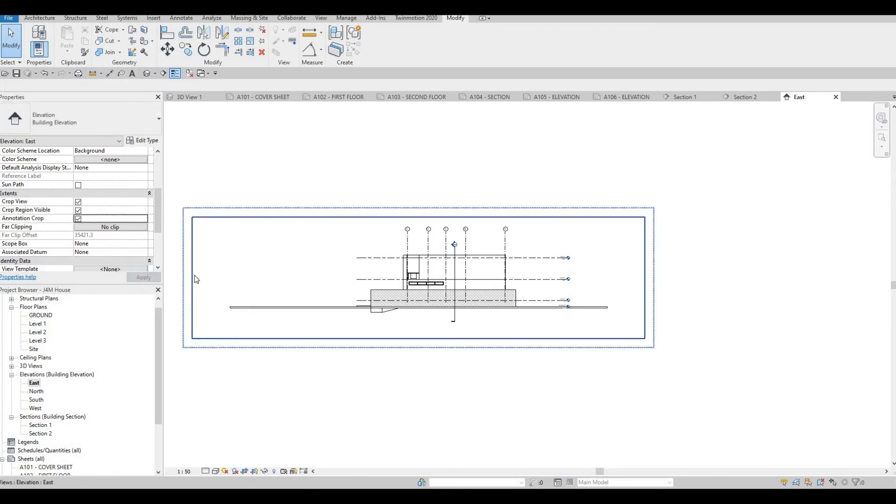
pyautogui.click(346, 279)
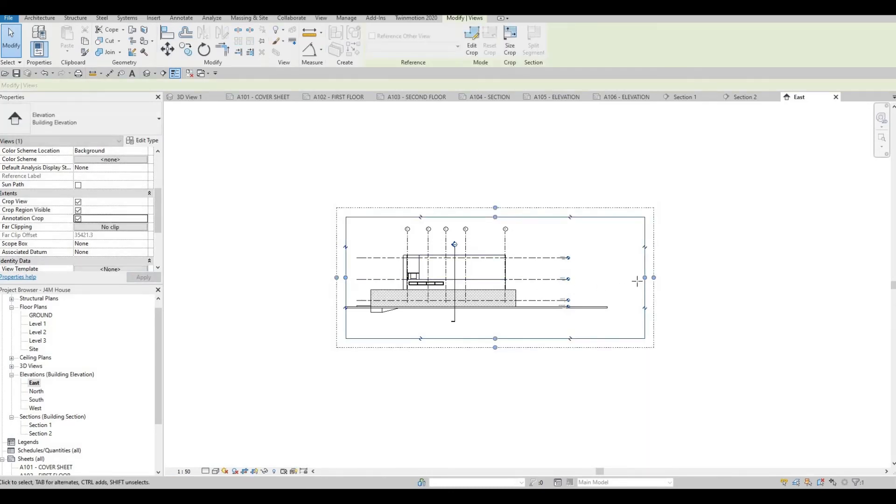
pyautogui.moveTo(599, 281); pyautogui.dragTo(576, 279)
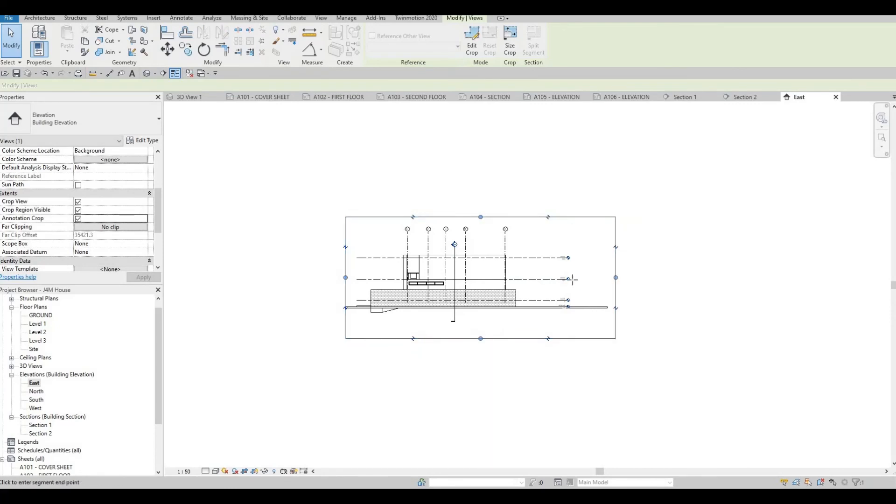
pyautogui.click(572, 279)
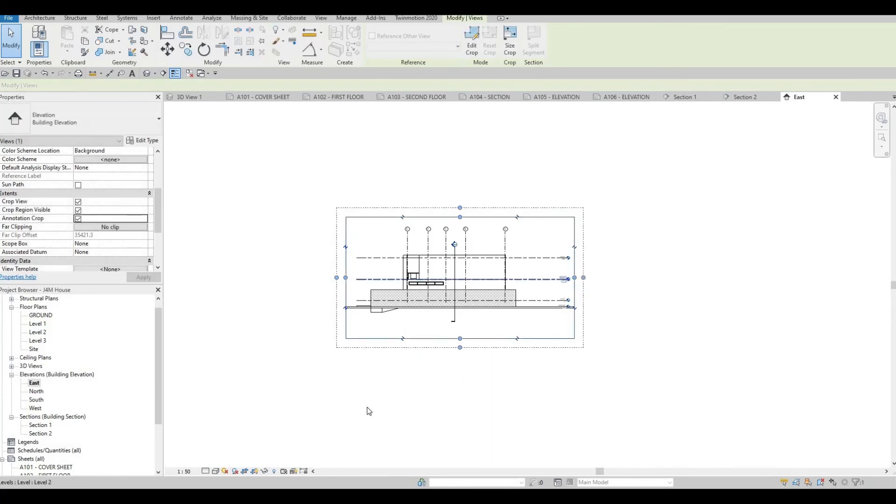
# Turn on cast and ambient shadows with a Gradient background in the East elevation, and hide its crop region
pyautogui.click(216, 471)
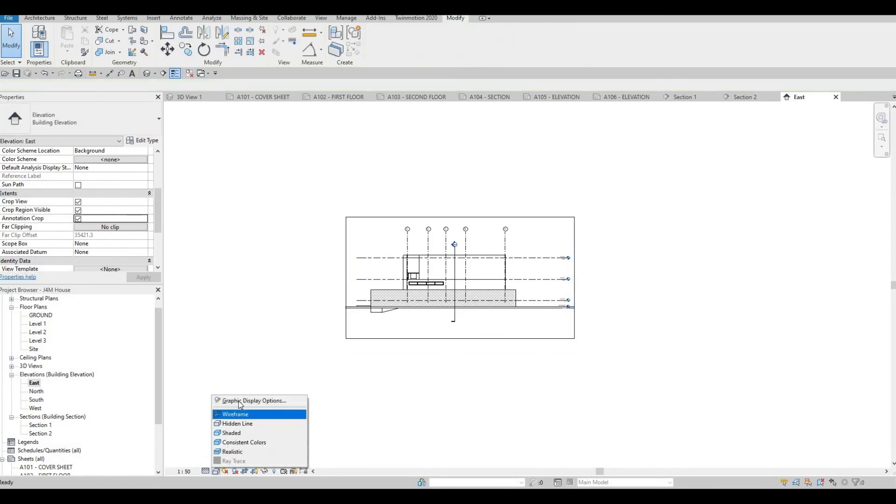
pyautogui.click(246, 400)
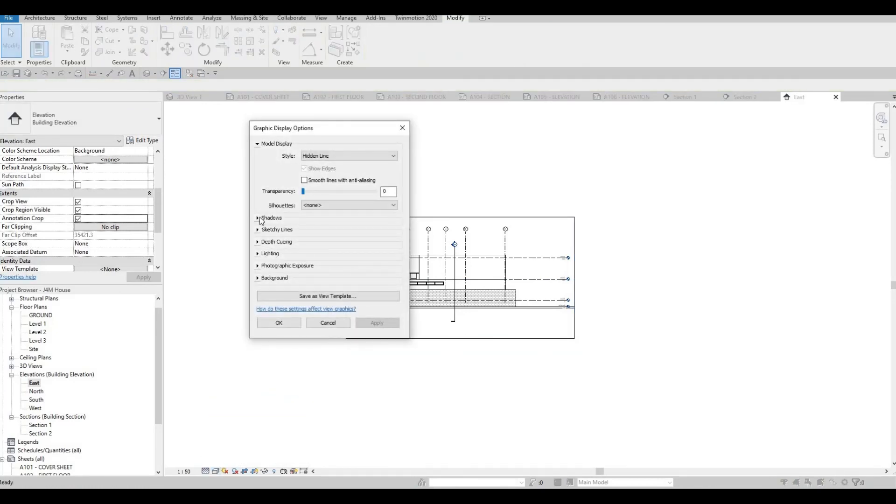
pyautogui.click(305, 221)
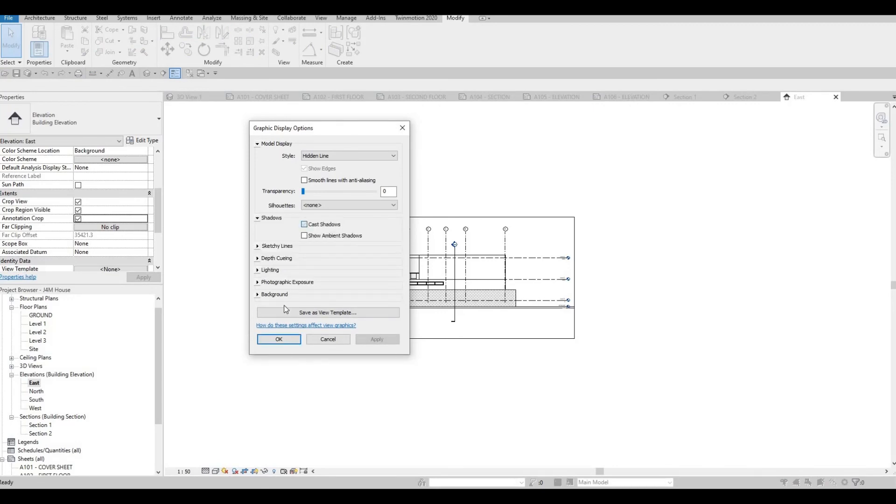
pyautogui.click(315, 295)
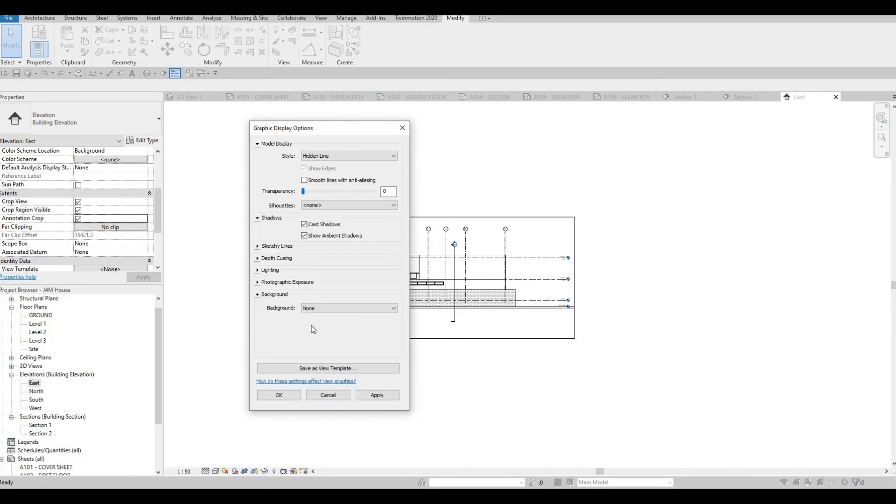
pyautogui.click(315, 308)
pyautogui.click(315, 330)
pyautogui.click(377, 395)
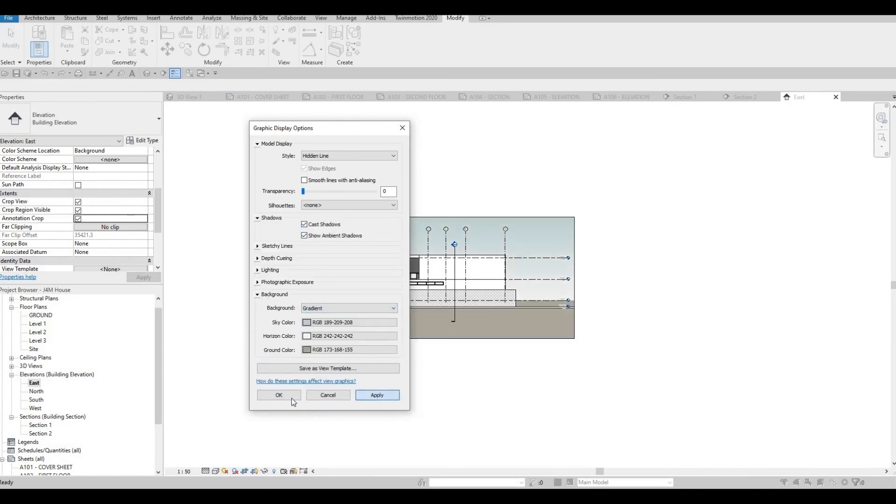
pyautogui.click(278, 394)
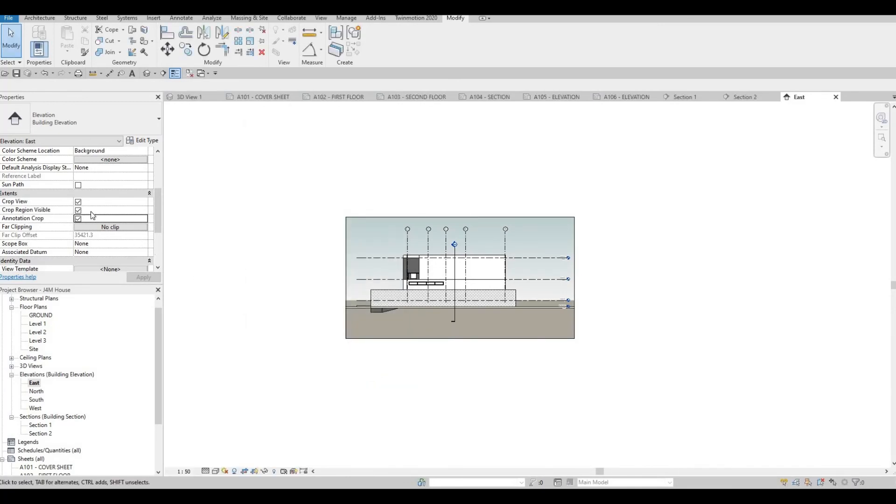
pyautogui.click(78, 211)
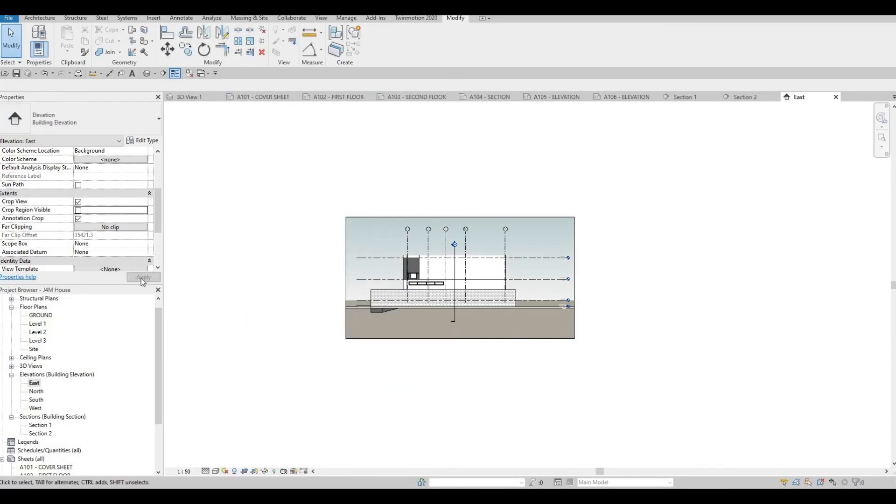
# Open the North elevation view and set its scale to 1:50
pyautogui.doubleClick(37, 391)
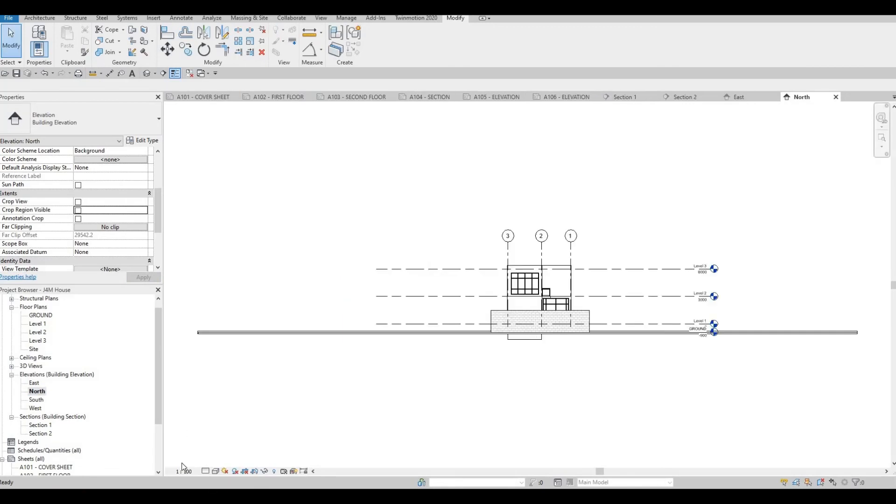
pyautogui.click(183, 471)
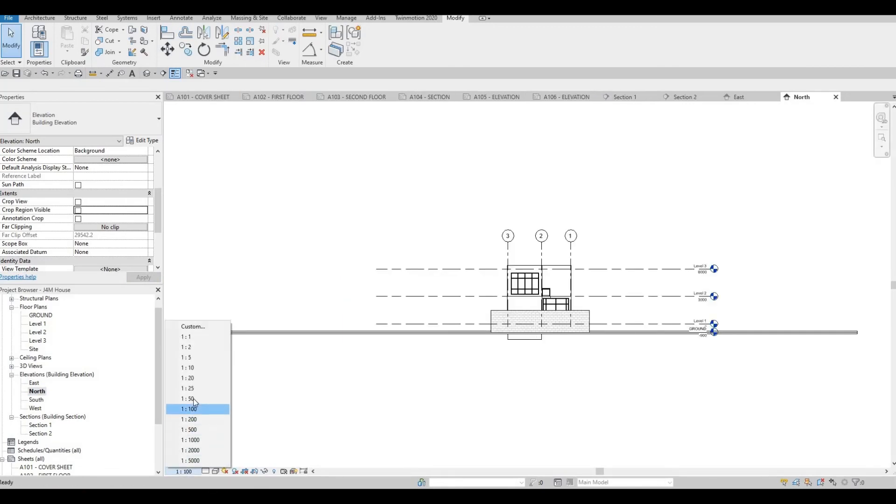
pyautogui.click(193, 398)
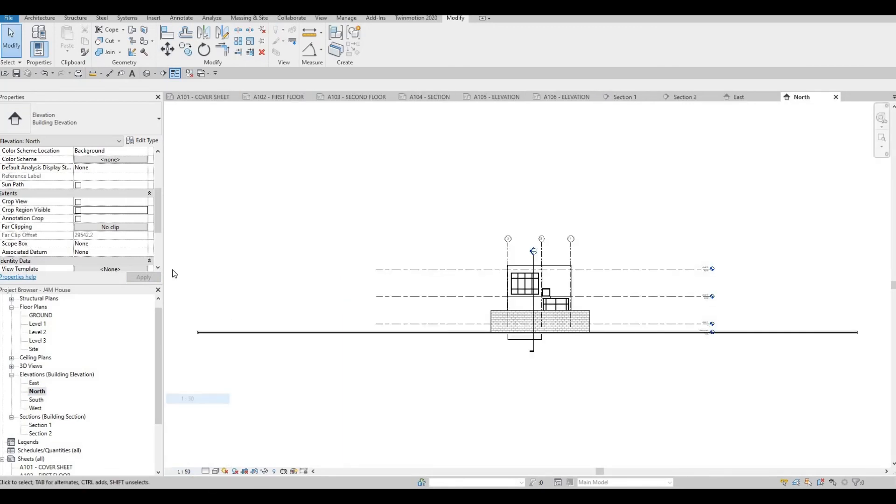
# Turn on Crop View, Crop Region Visible and Annotation Crop in North, and narrow the crop region from both sides toward the house
pyautogui.click(78, 210)
pyautogui.click(78, 219)
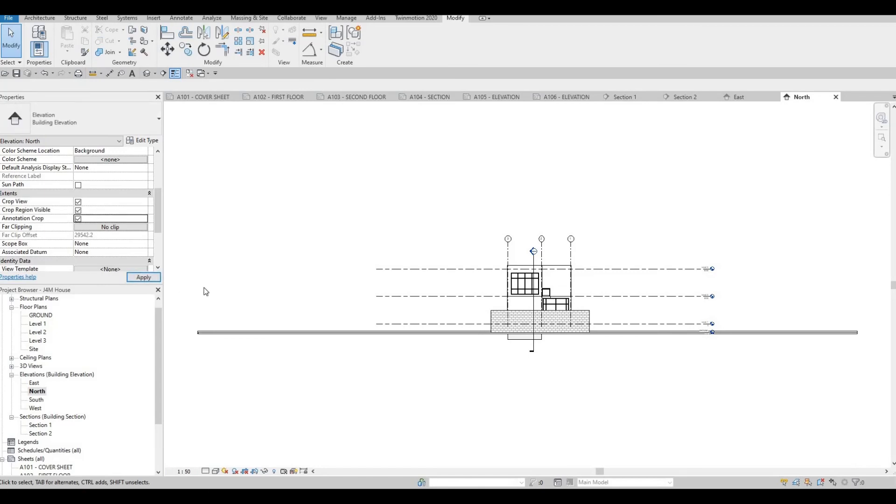
pyautogui.scroll(-3, 255, 265)
pyautogui.click(255, 276)
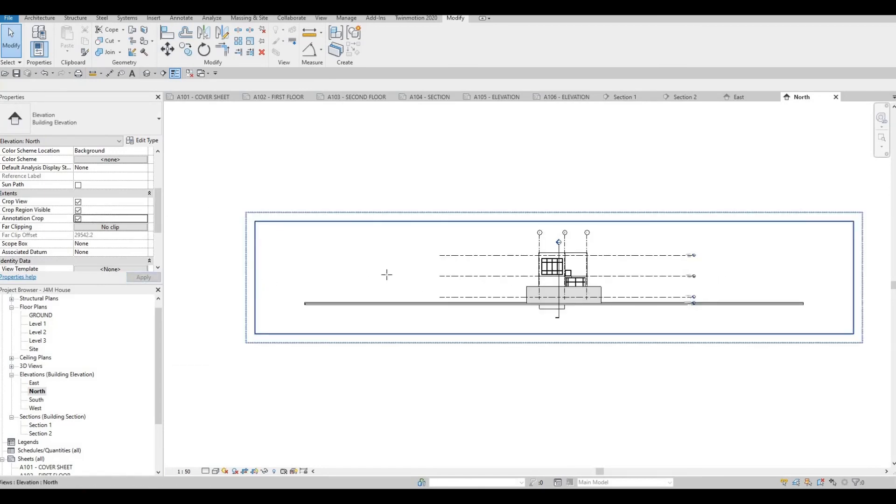
pyautogui.moveTo(436, 276); pyautogui.dragTo(436, 276)
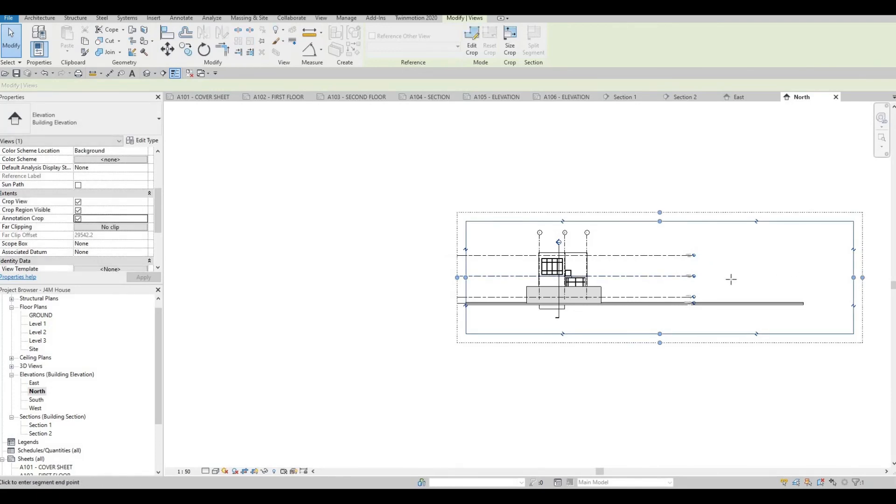
pyautogui.moveTo(730, 280); pyautogui.dragTo(730, 279)
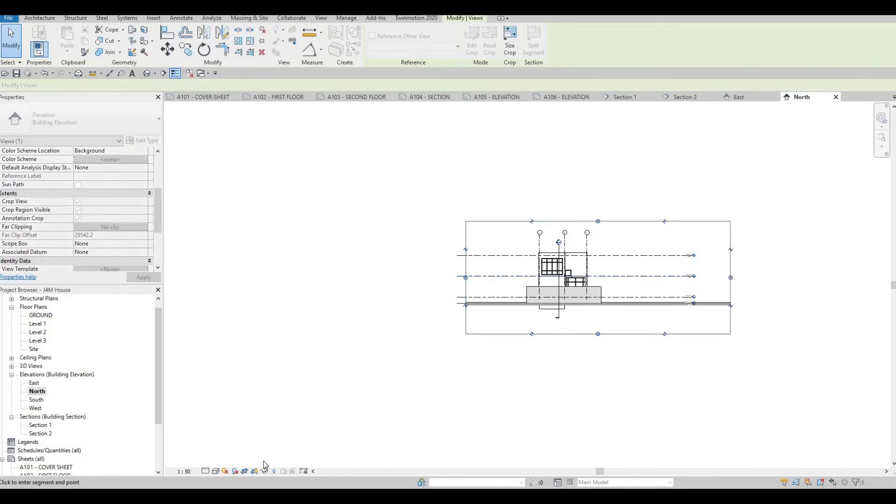
# Set the North elevation to Fine detail level, and turn on cast and ambient shadows with a Gradient background
pyautogui.click(206, 472)
pyautogui.click(225, 460)
pyautogui.click(215, 472)
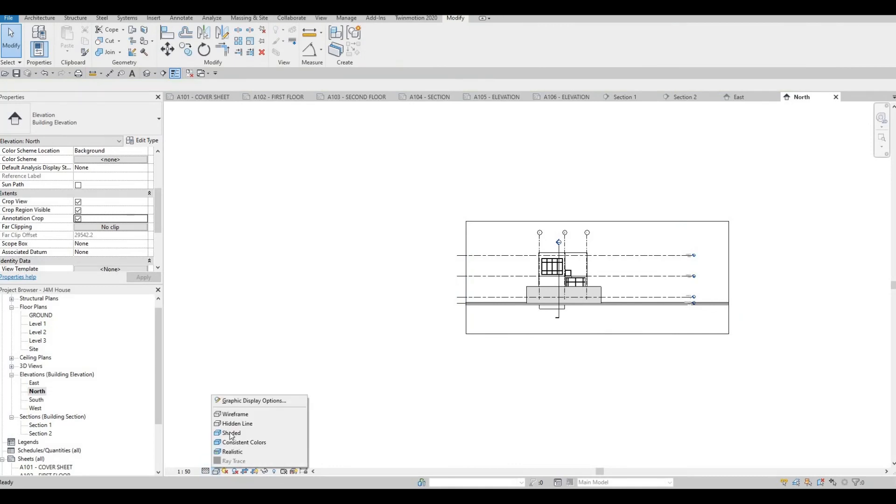
pyautogui.click(254, 400)
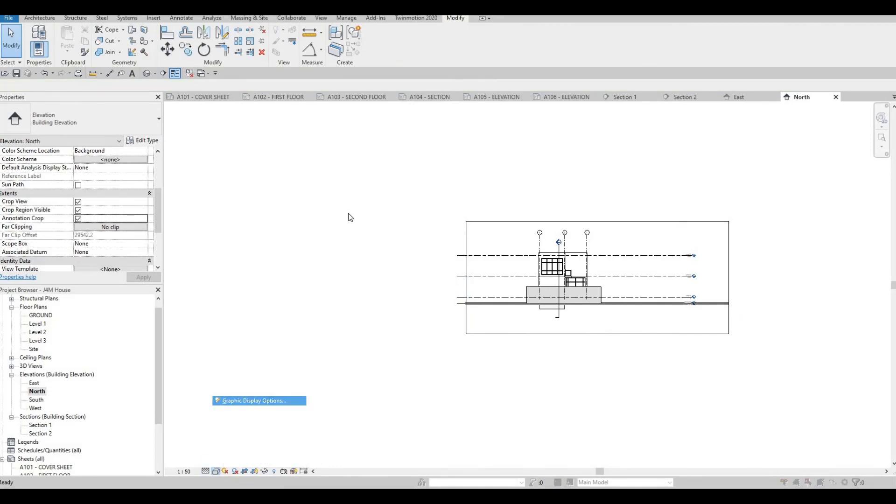
pyautogui.click(257, 218)
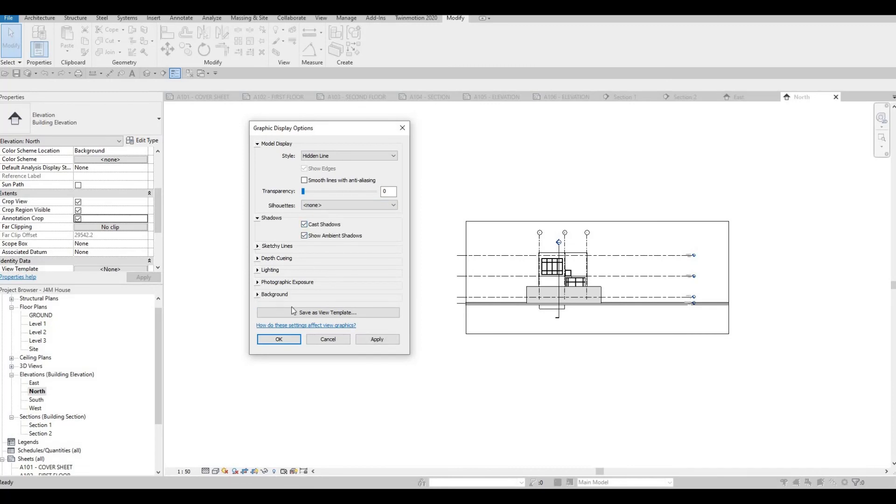
pyautogui.click(275, 294)
pyautogui.click(349, 308)
pyautogui.click(322, 330)
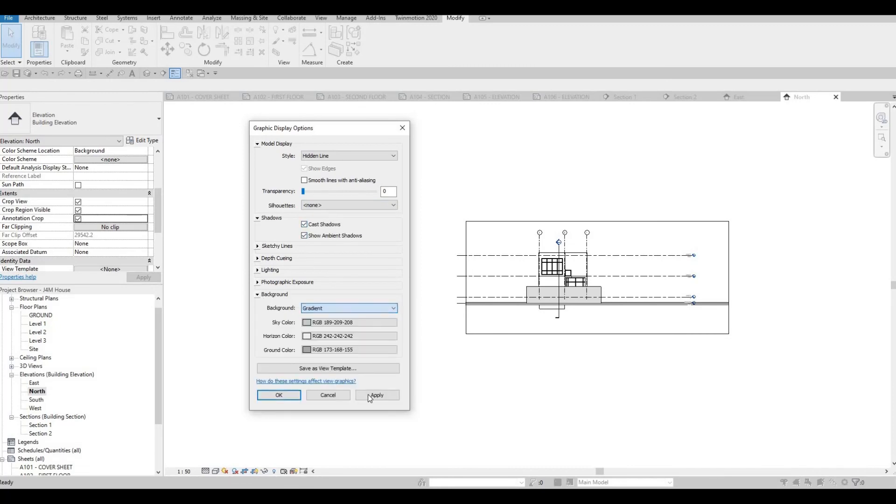
pyautogui.click(292, 395)
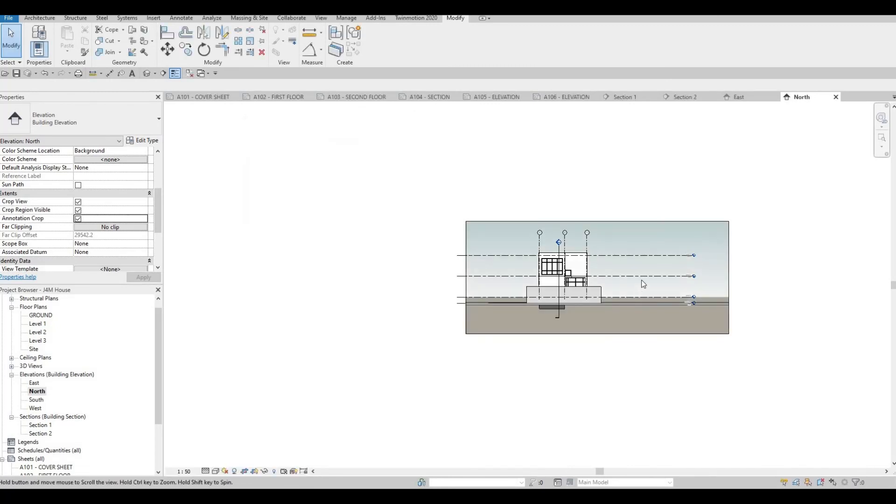
# Pull the right side of North's crop region in to the level heads and hide the crop region
pyautogui.click(676, 286)
pyautogui.click(645, 279)
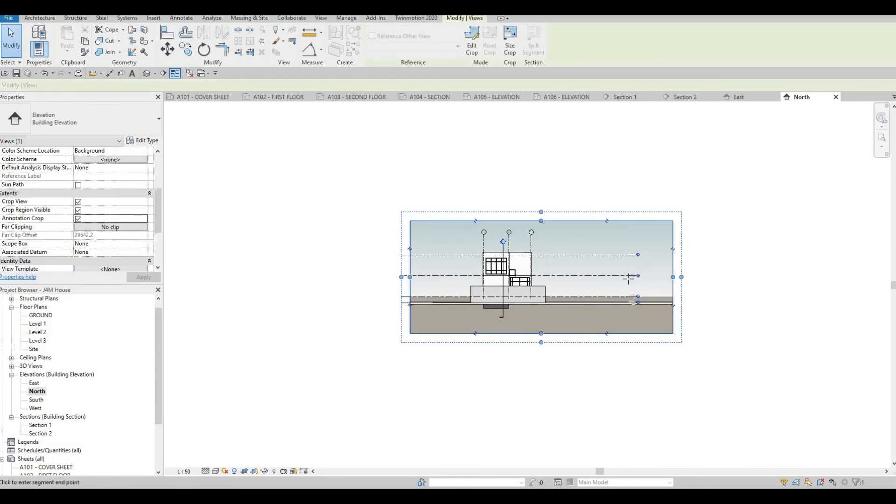
pyautogui.moveTo(621, 284); pyautogui.dragTo(629, 278)
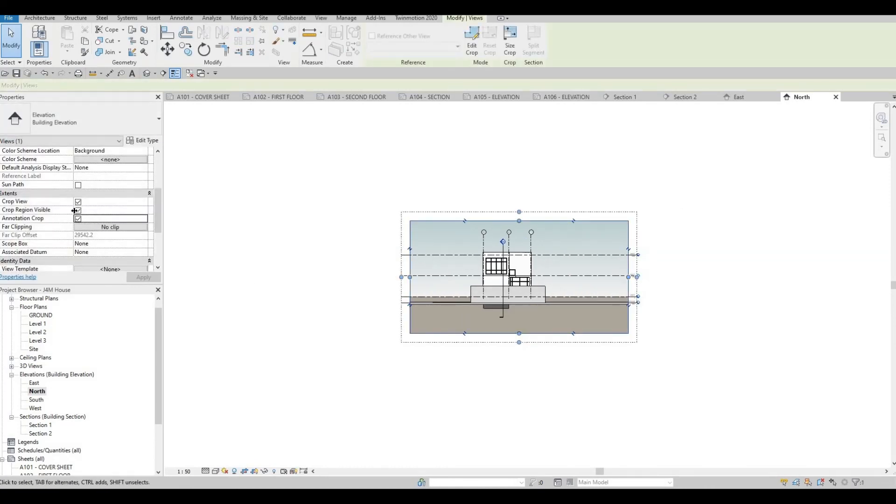
pyautogui.click(78, 210)
pyautogui.click(139, 278)
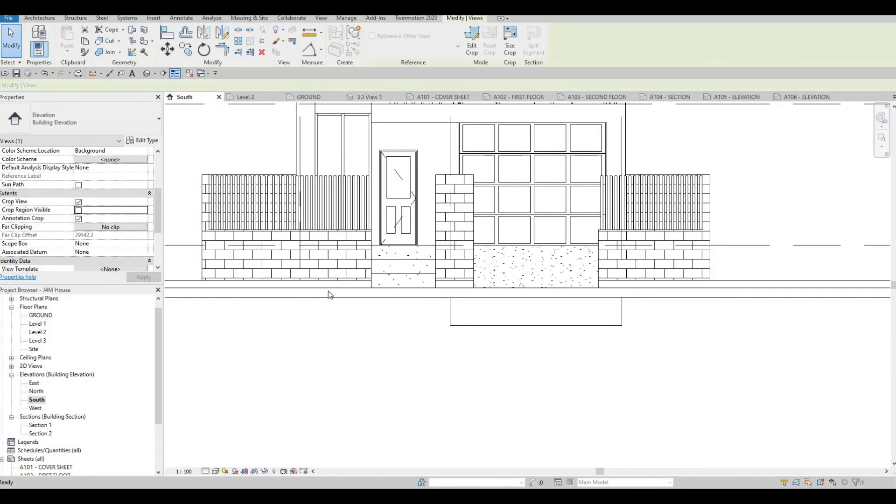
# Set the South elevation's scale to 1:50 and its detail level to Fine
pyautogui.middleClick(329, 295)
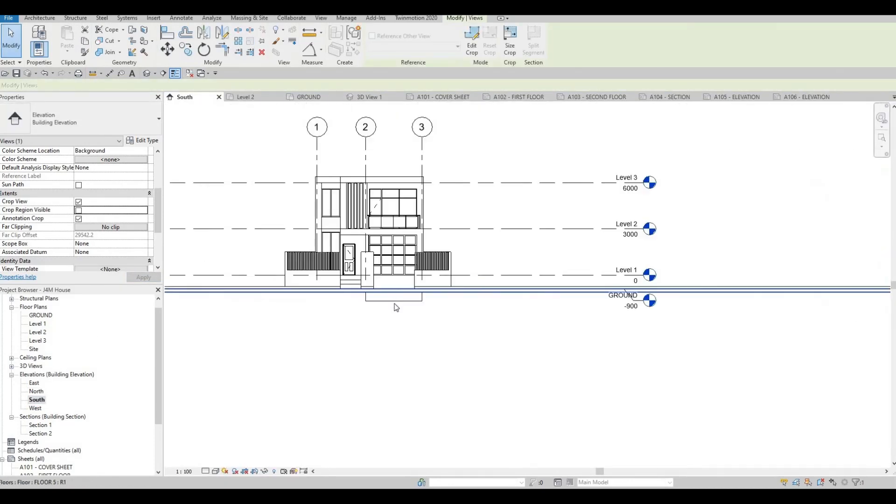
pyautogui.click(187, 472)
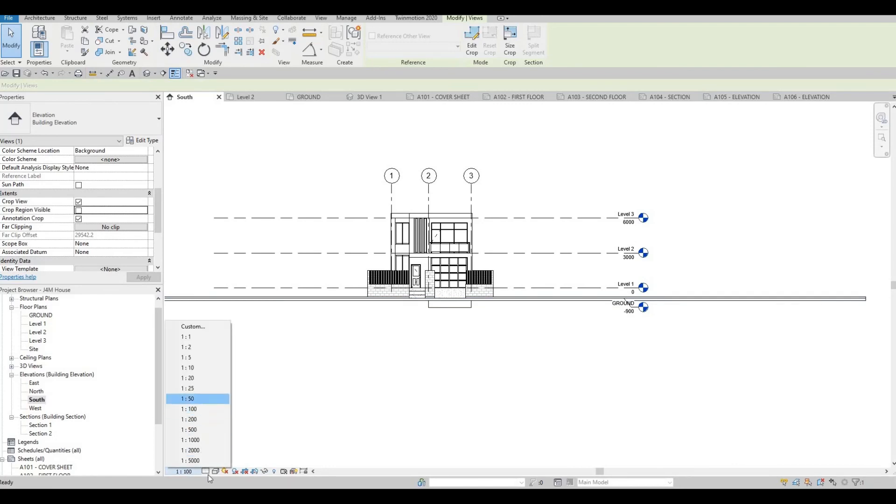
pyautogui.click(196, 400)
pyautogui.click(206, 472)
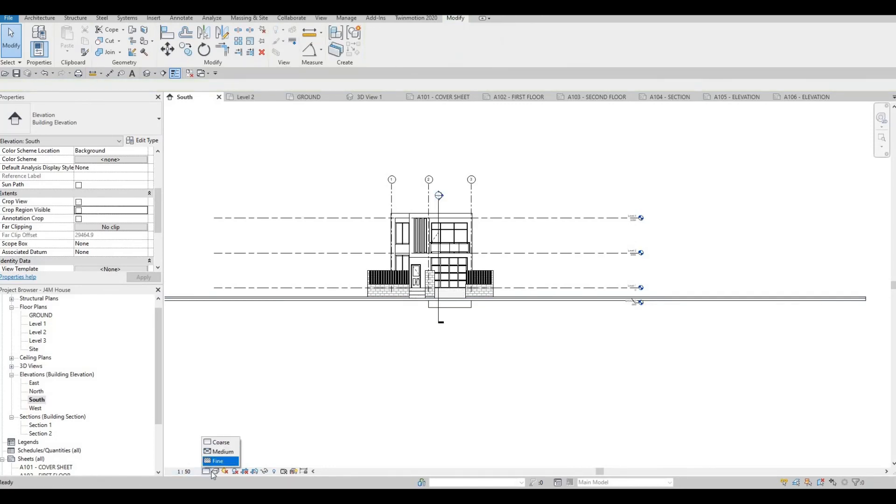
pyautogui.click(219, 460)
# Turn on cast and ambient shadows with a Gradient background in the South elevation's graphic display options
pyautogui.click(216, 472)
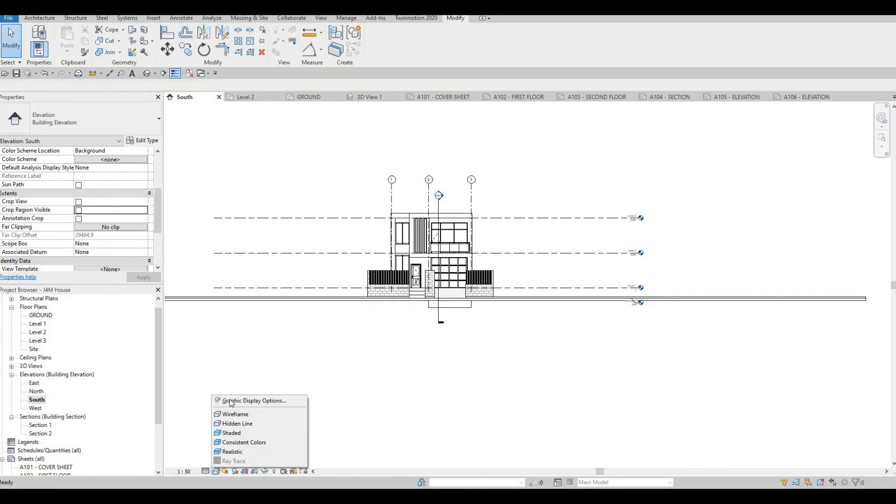
pyautogui.click(254, 400)
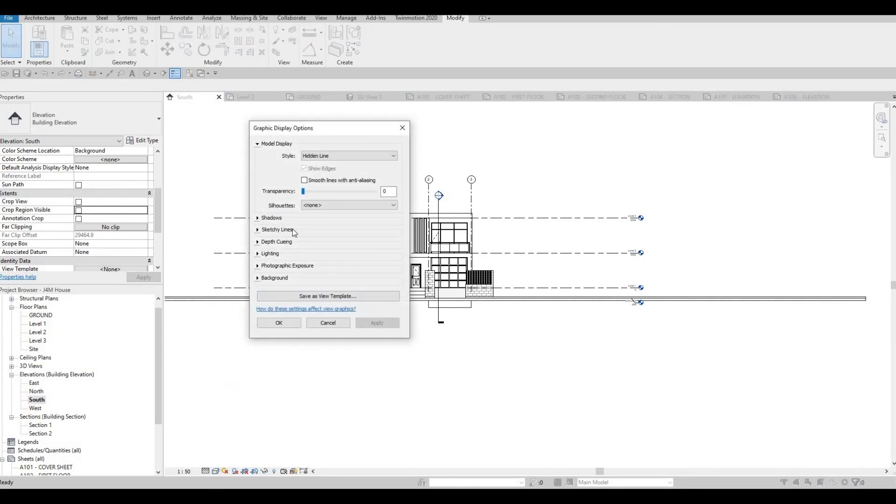
pyautogui.click(258, 218)
pyautogui.click(305, 225)
pyautogui.click(306, 236)
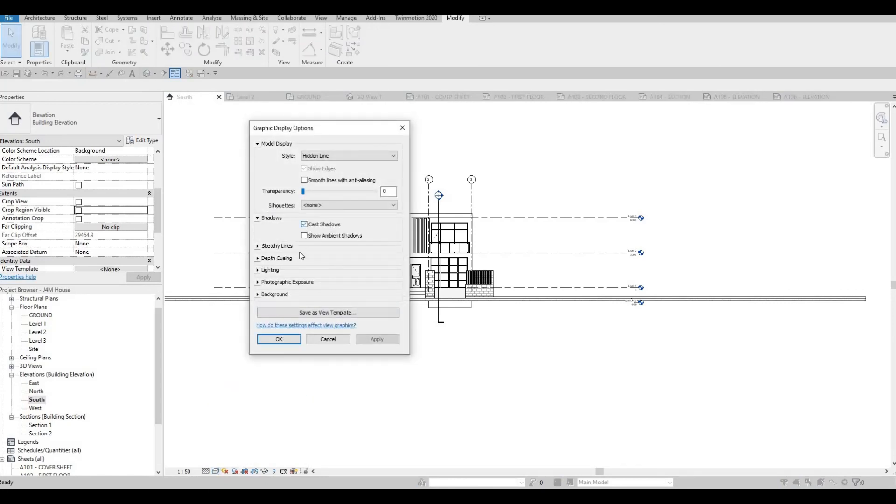
pyautogui.click(258, 294)
pyautogui.click(312, 308)
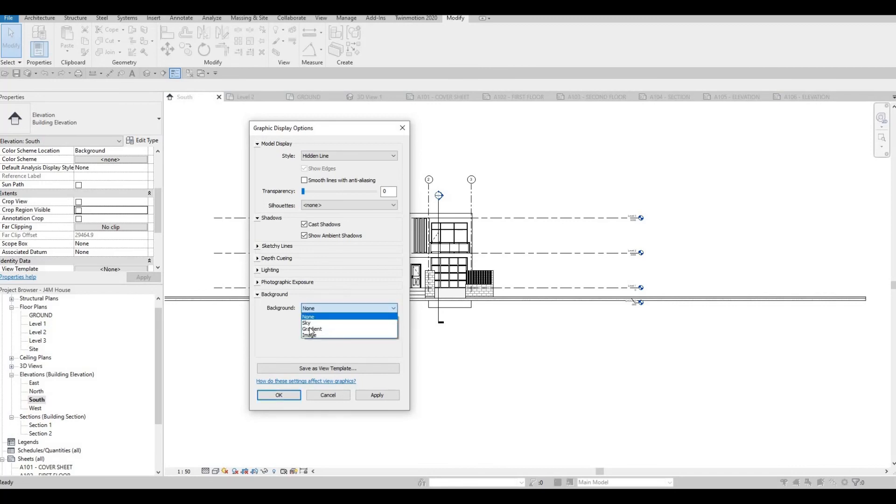
pyautogui.press('Return')
pyautogui.click(294, 397)
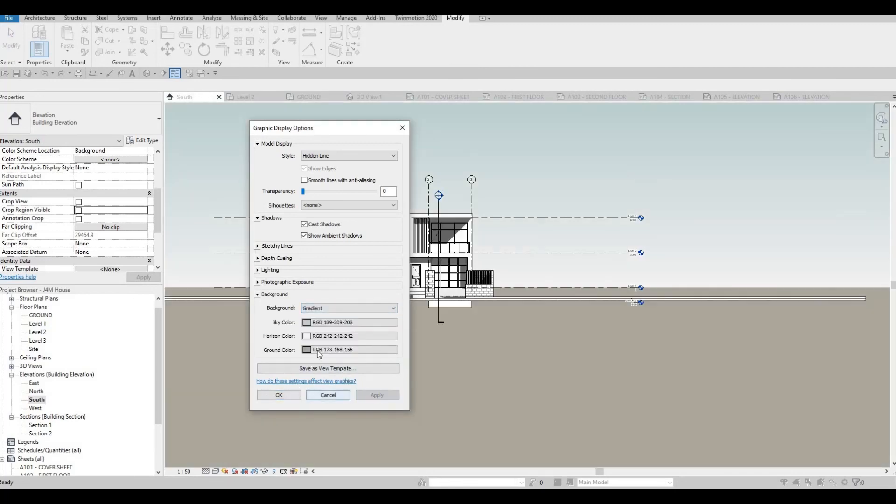
# Turn on Crop View, Crop Region Visible and Annotation Crop for the South elevation
pyautogui.scroll(-3, 261, 379)
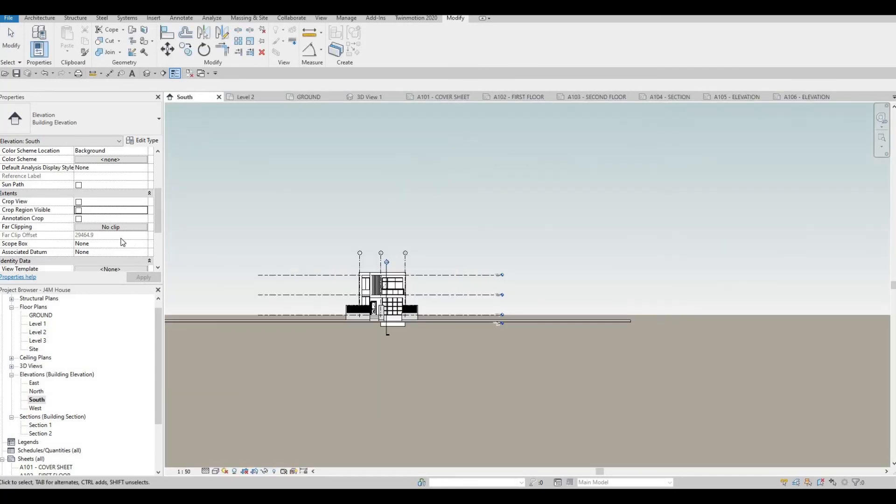
pyautogui.click(79, 210)
pyautogui.click(79, 202)
pyautogui.click(78, 218)
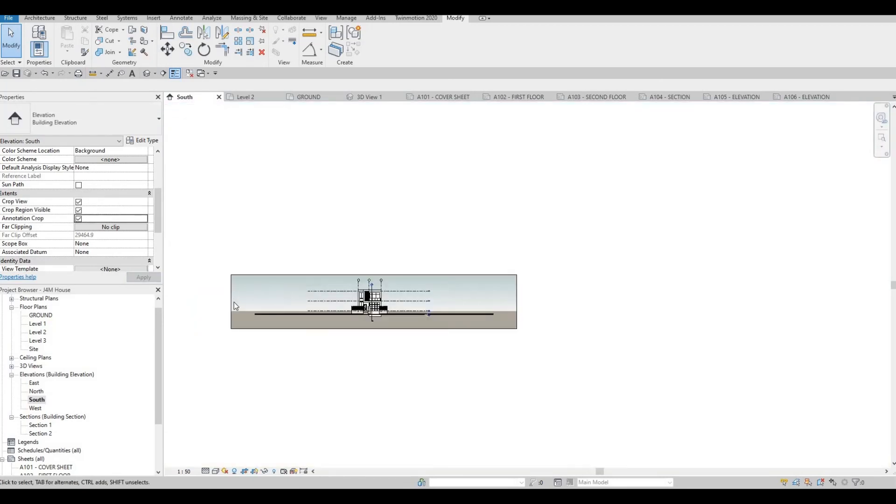
# Pull both sides of South's crop region in around the house and hide the crop region
pyautogui.click(233, 301)
pyautogui.moveTo(229, 301); pyautogui.dragTo(301, 302)
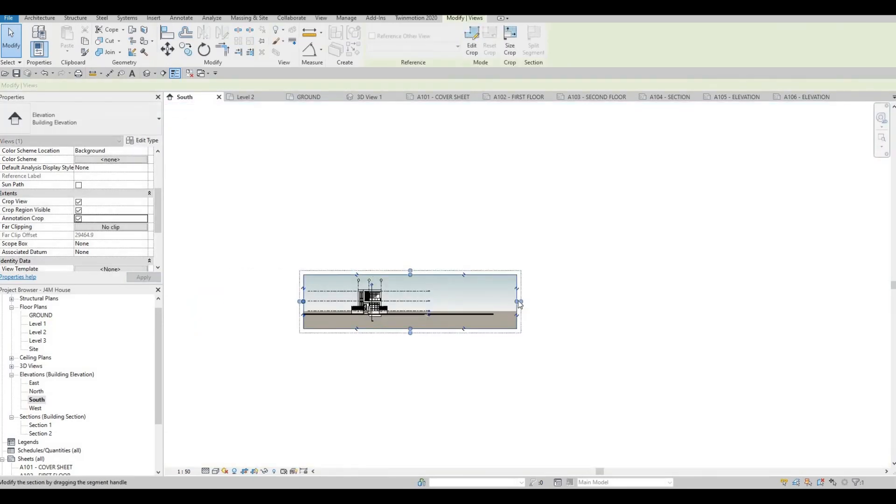
pyautogui.moveTo(519, 302); pyautogui.dragTo(421, 301)
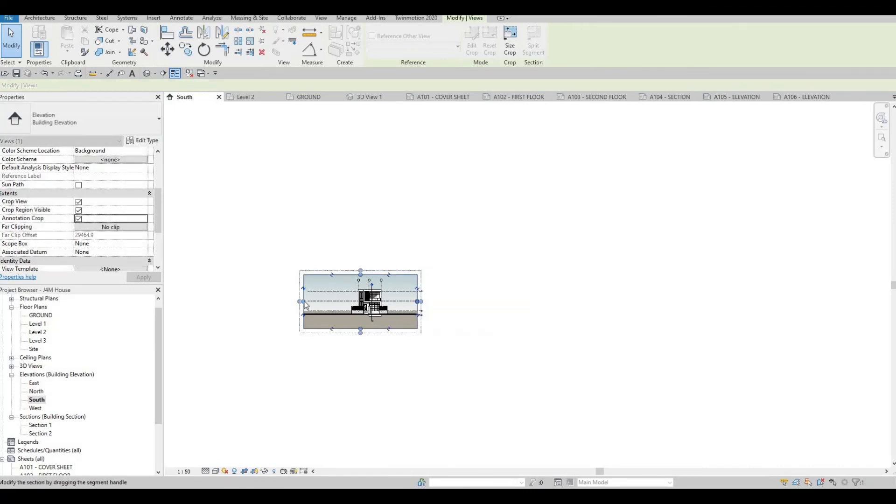
pyautogui.moveTo(301, 302); pyautogui.dragTo(320, 301)
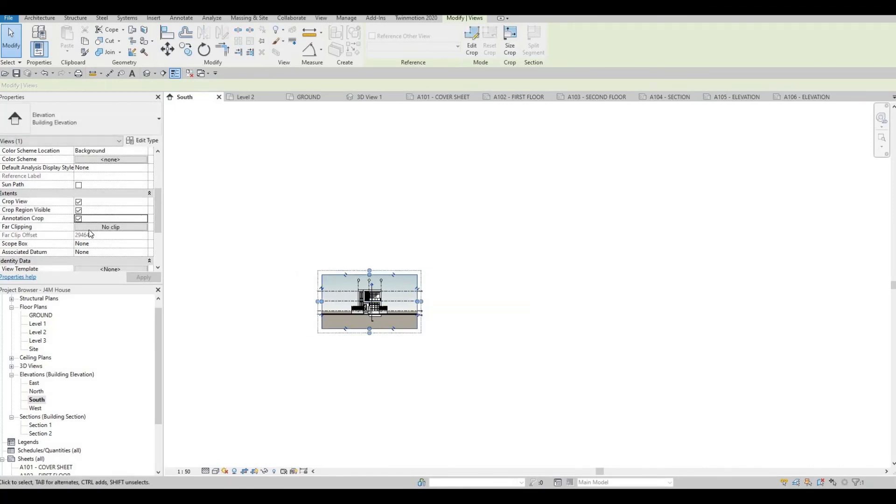
pyautogui.click(78, 210)
pyautogui.click(138, 279)
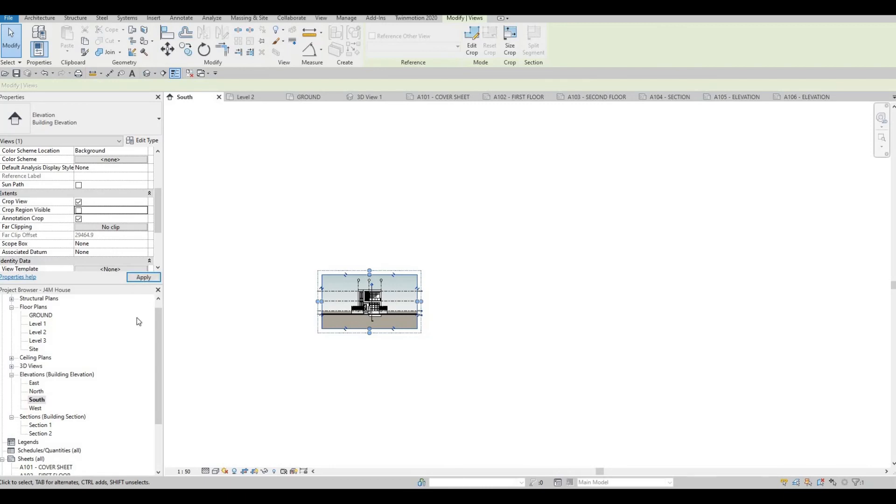
# Open the West elevation view and set its scale to 1:50
pyautogui.doubleClick(35, 408)
pyautogui.click(184, 471)
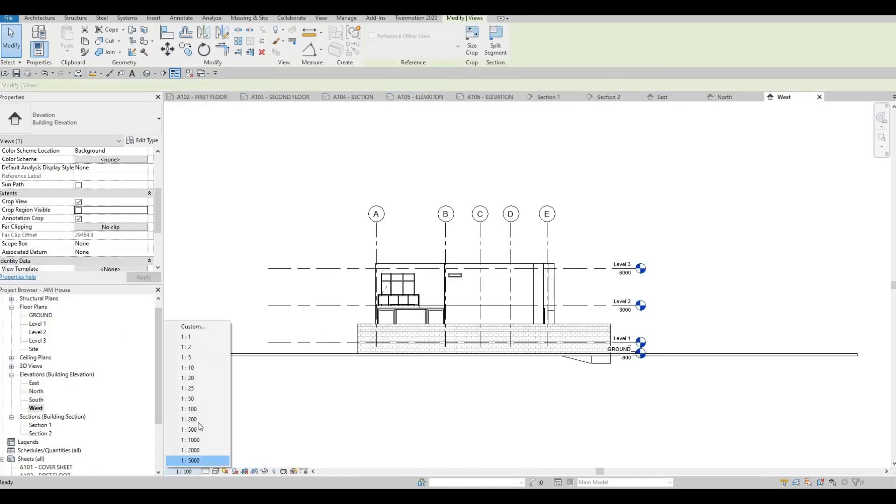
pyautogui.click(190, 398)
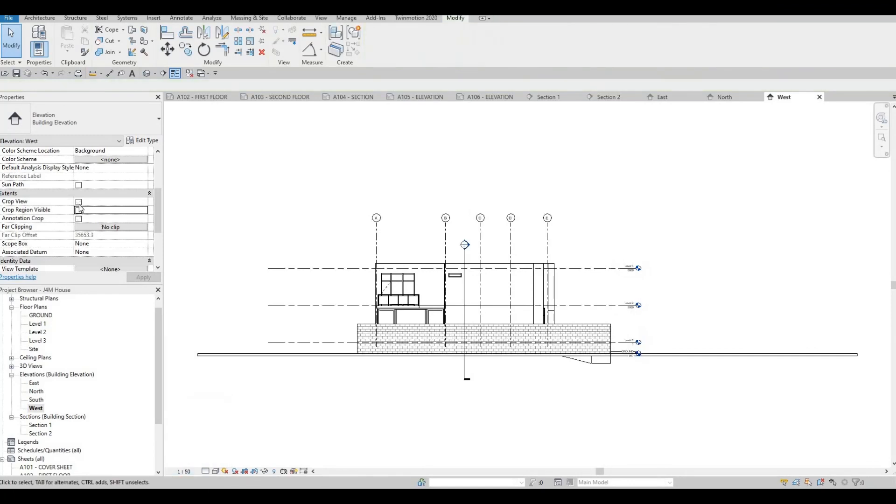
# Turn on Crop View, Crop Region Visible and Annotation Crop for the West elevation
pyautogui.click(78, 202)
pyautogui.click(78, 210)
pyautogui.click(78, 219)
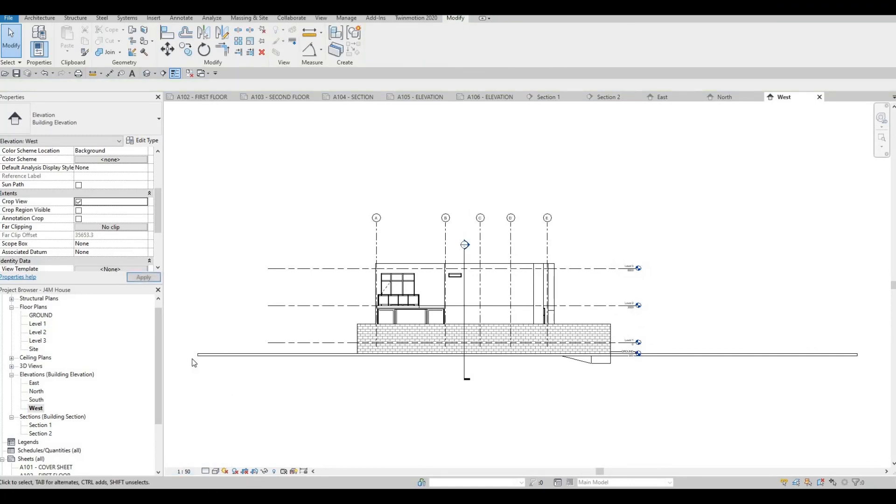
# Set the West elevation to Fine detail level, and turn on cast and ambient shadows with a Gradient background
pyautogui.click(206, 472)
pyautogui.click(214, 461)
pyautogui.click(215, 471)
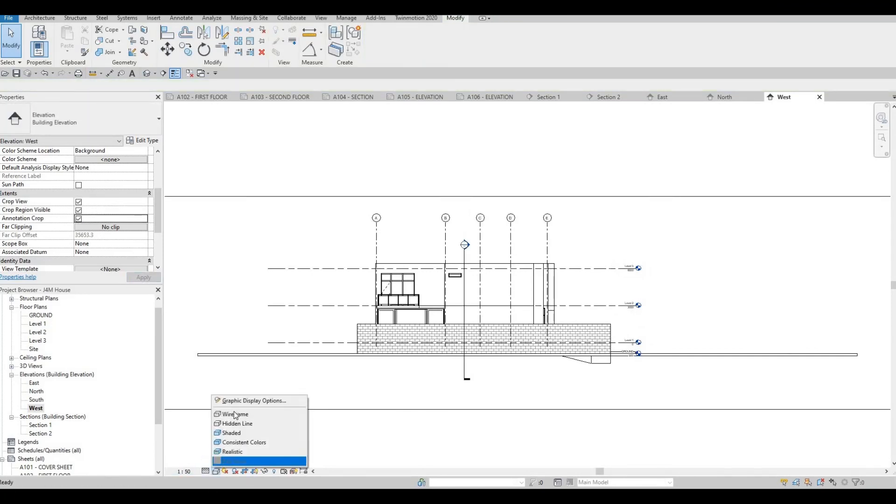
pyautogui.click(243, 401)
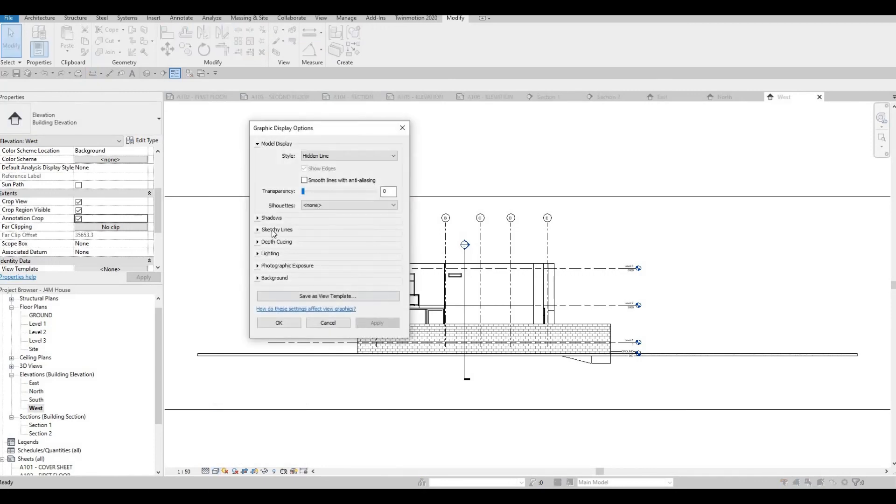
pyautogui.click(306, 219)
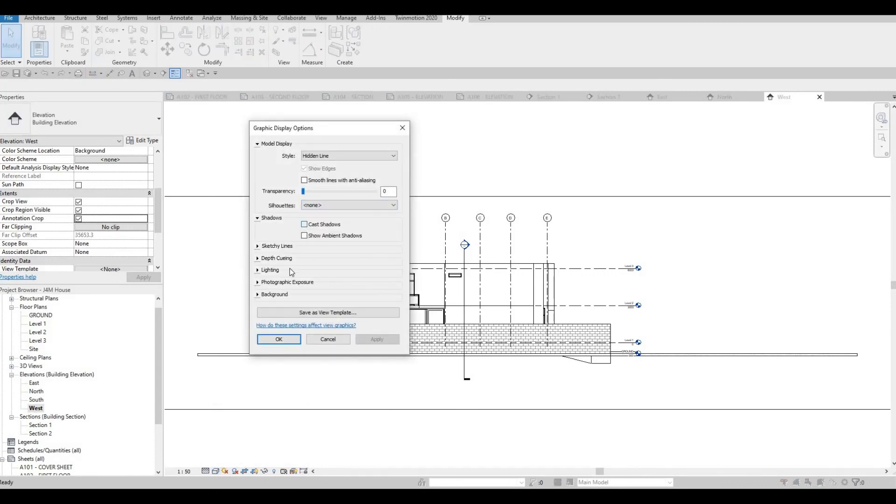
pyautogui.click(275, 294)
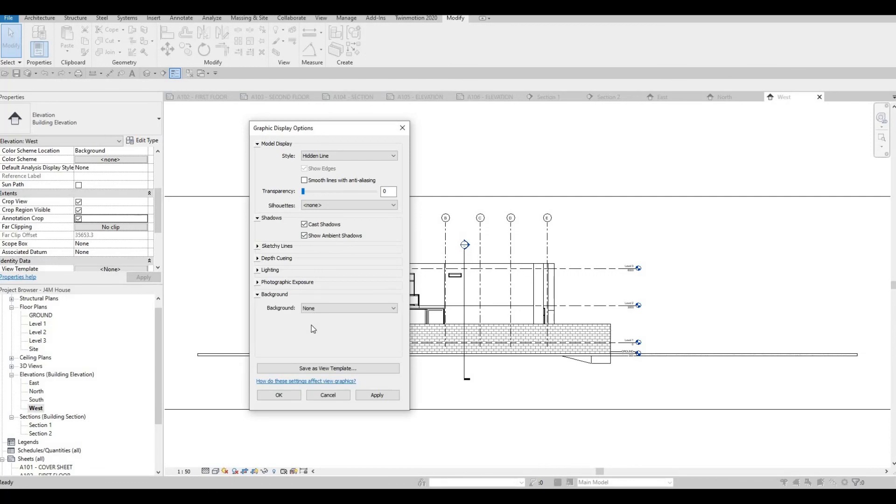
pyautogui.click(349, 308)
pyautogui.click(322, 329)
pyautogui.click(296, 400)
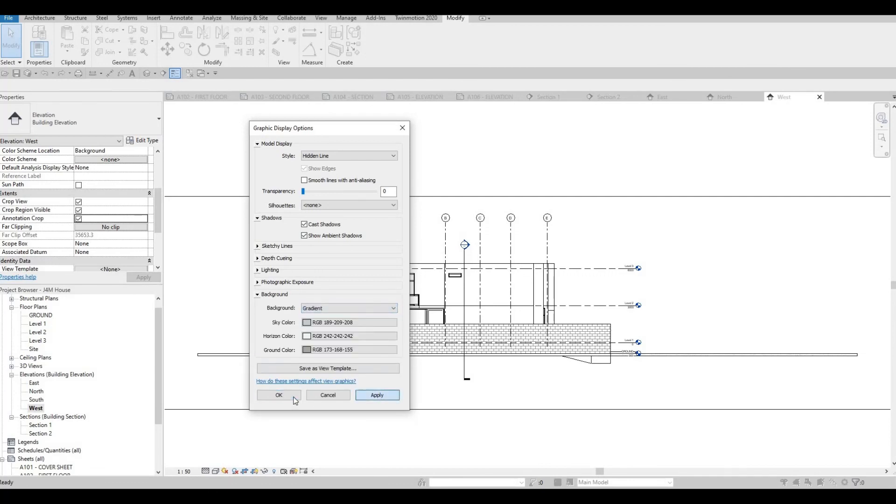
# Pull both sides of West's crop region in around the house and hide the crop region
pyautogui.scroll(-3, 296, 284)
pyautogui.scroll(-1, 294, 284)
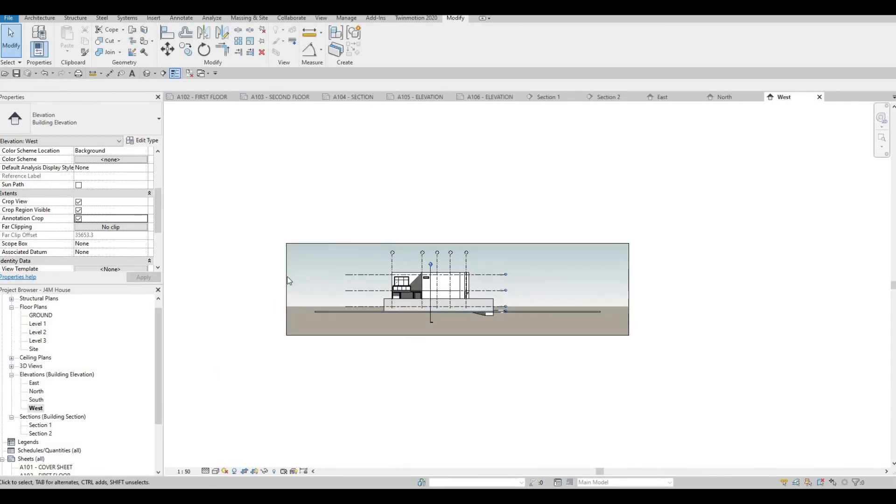
pyautogui.click(286, 291)
pyautogui.moveTo(286, 289); pyautogui.dragTo(345, 290)
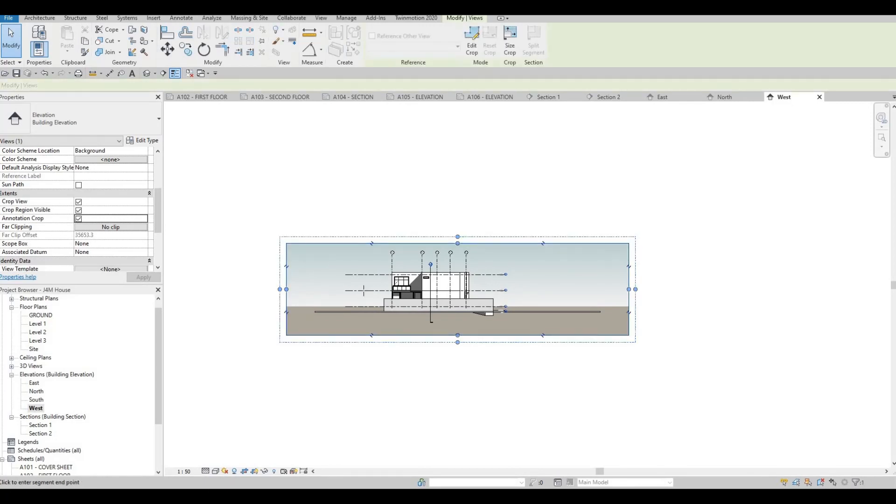
pyautogui.moveTo(627, 290); pyautogui.dragTo(519, 288)
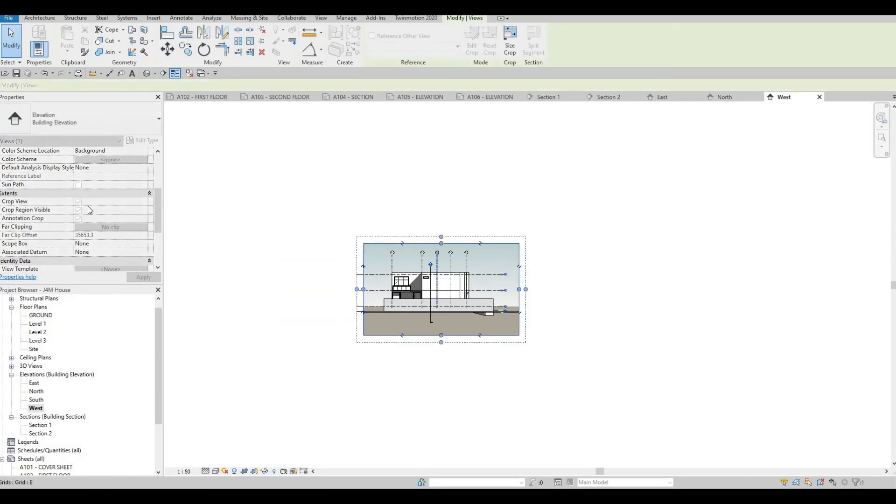
pyautogui.click(78, 210)
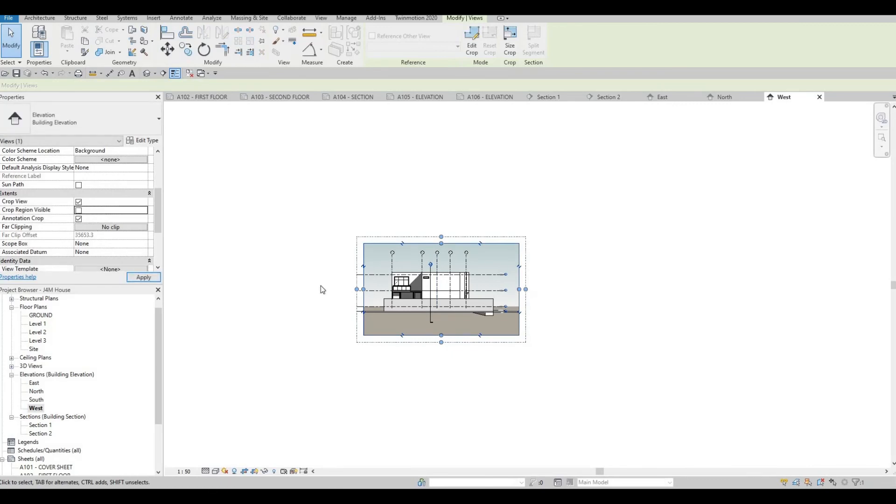
pyautogui.scroll(3, 468, 303)
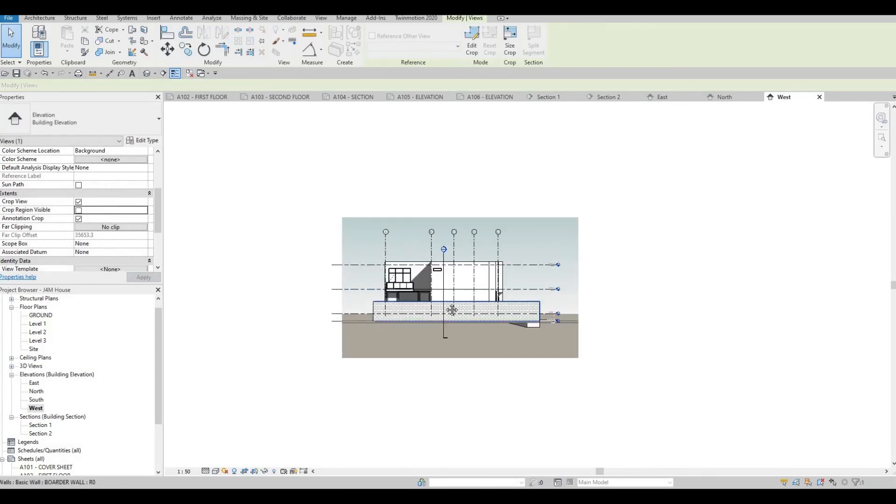
pyautogui.scroll(-1, 80, 411)
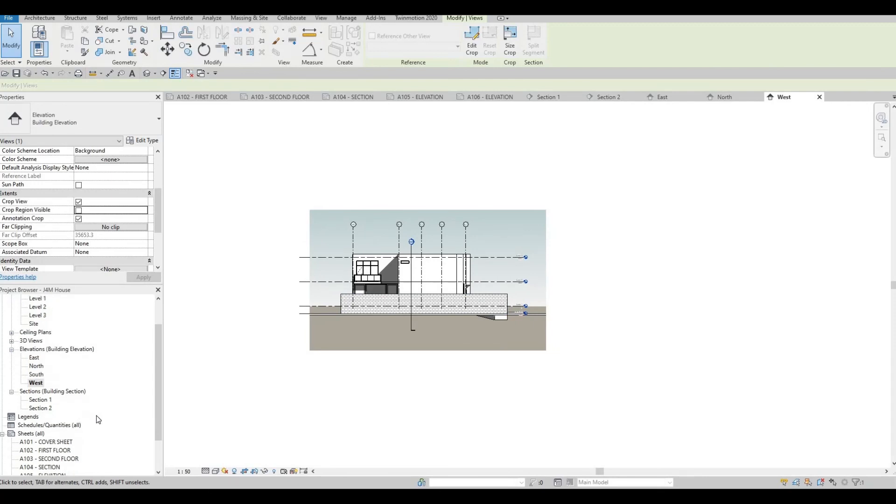
pyautogui.scroll(2, 88, 418)
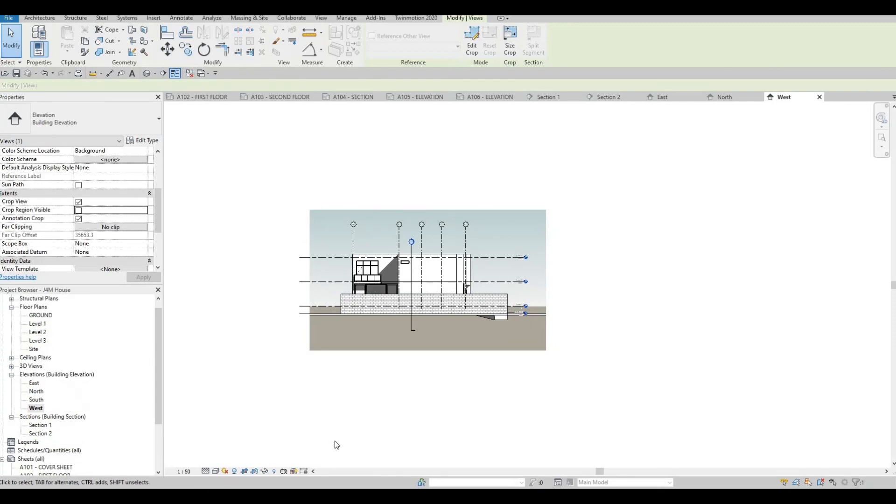